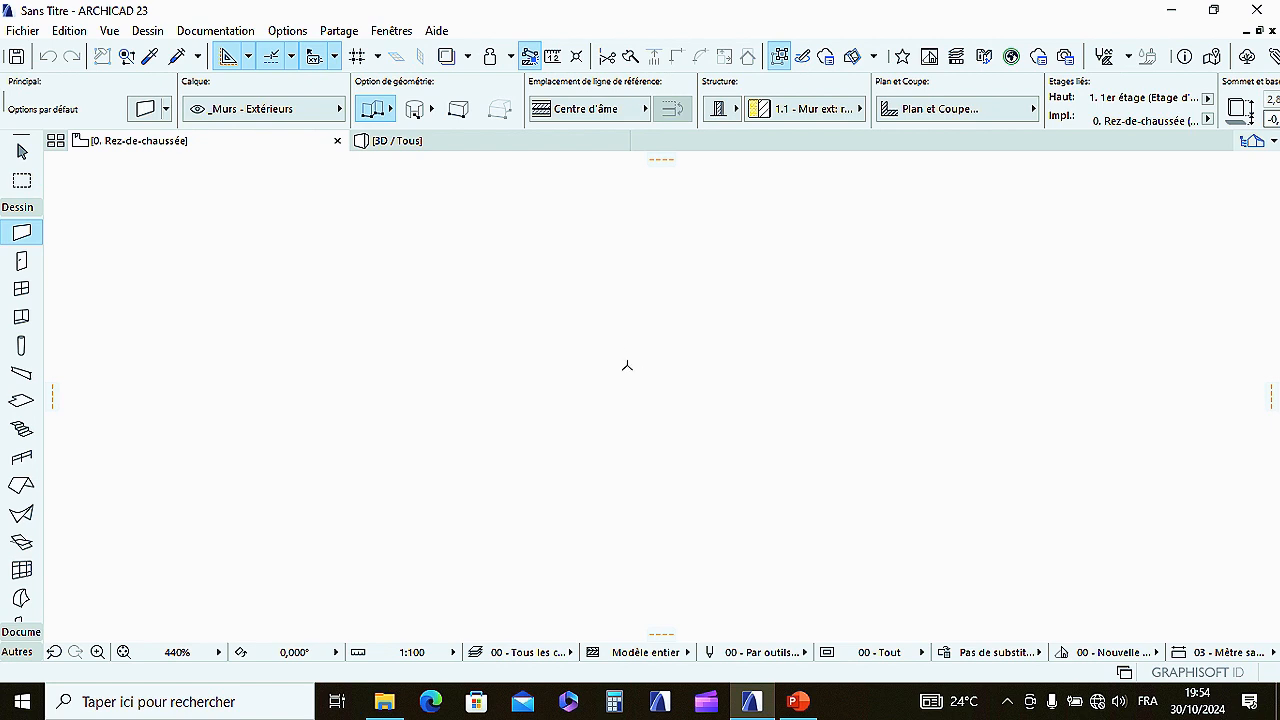
Step: Examine the empty ground-floor plan and the layout of its elevation and section markers
scroll(629, 338, "down", 5)
scroll(638, 331, "up", 4)
scroll(637, 333, "down", 6)
scroll(640, 366, "up", 3)
scroll(632, 340, "down", 4)
scroll(626, 300, "up", 6)
scroll(622, 330, "down", 6)
scroll(623, 327, "up", 3)
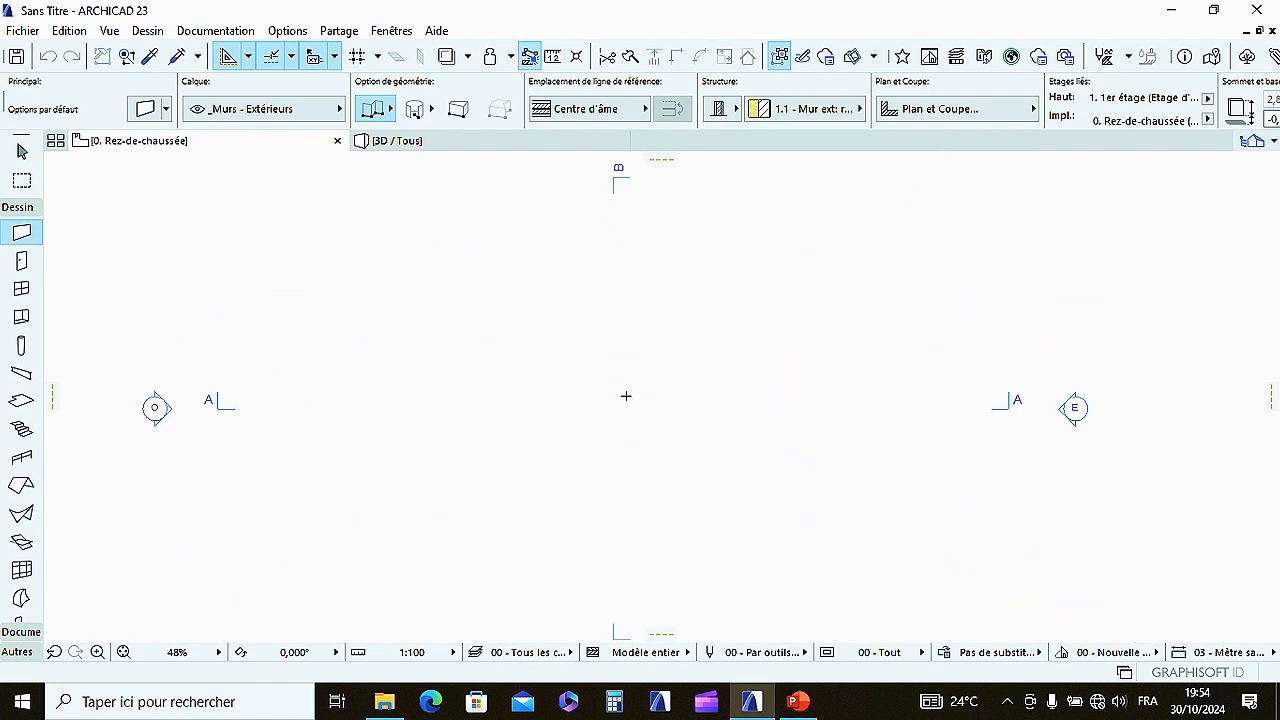
scroll(427, 298, "down", 4)
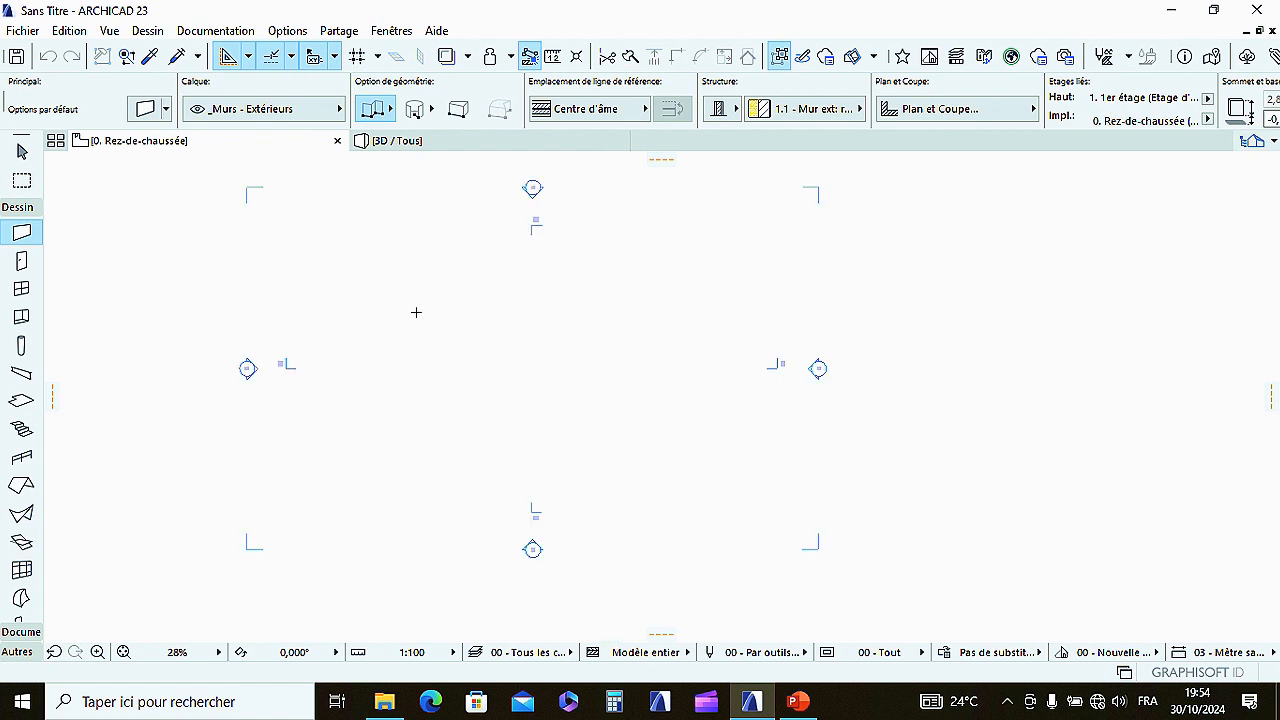
scroll(426, 329, "up", 4)
scroll(517, 363, "down", 1)
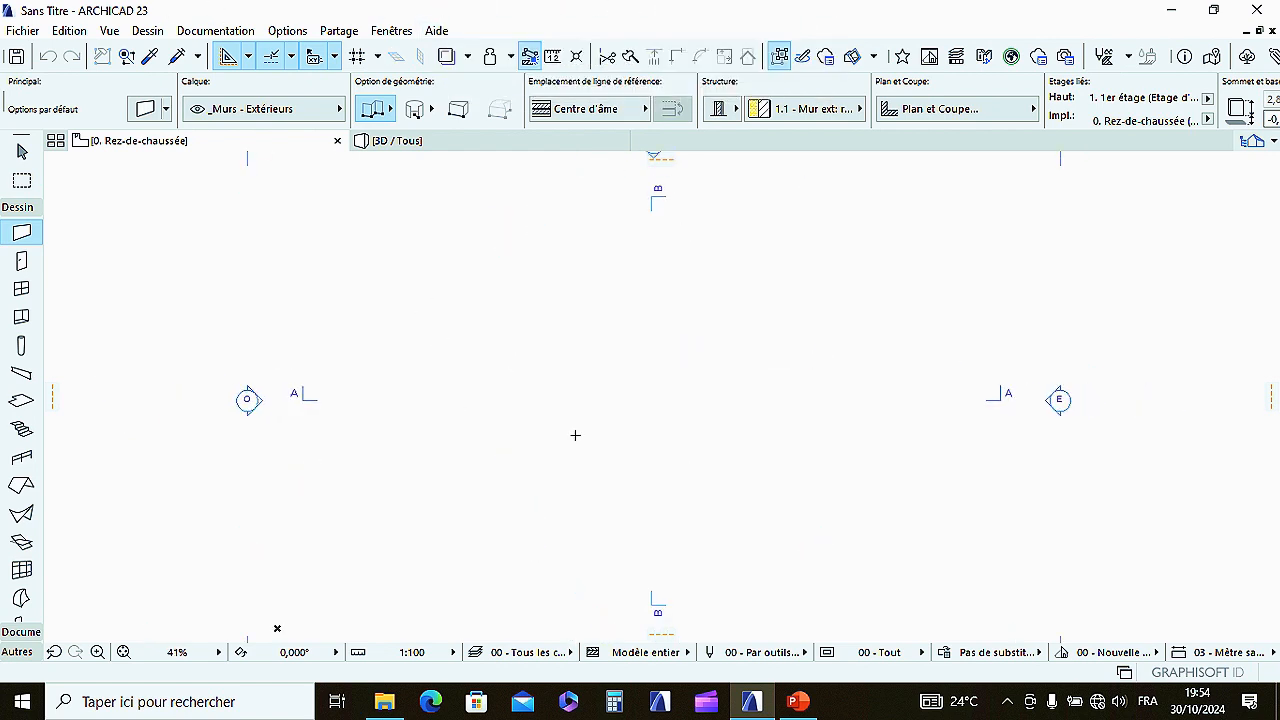
scroll(580, 437, "down", 2)
scroll(585, 440, "up", 6)
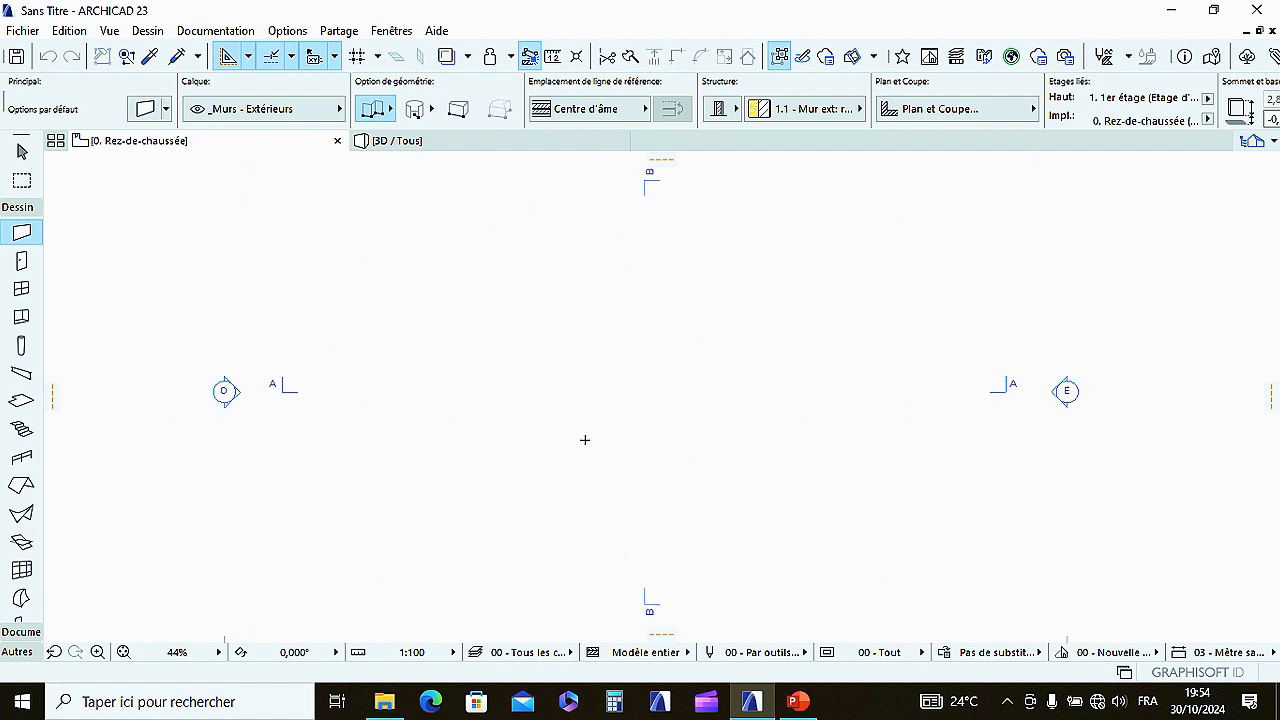
scroll(585, 440, "down", 5)
scroll(585, 440, "down", 1)
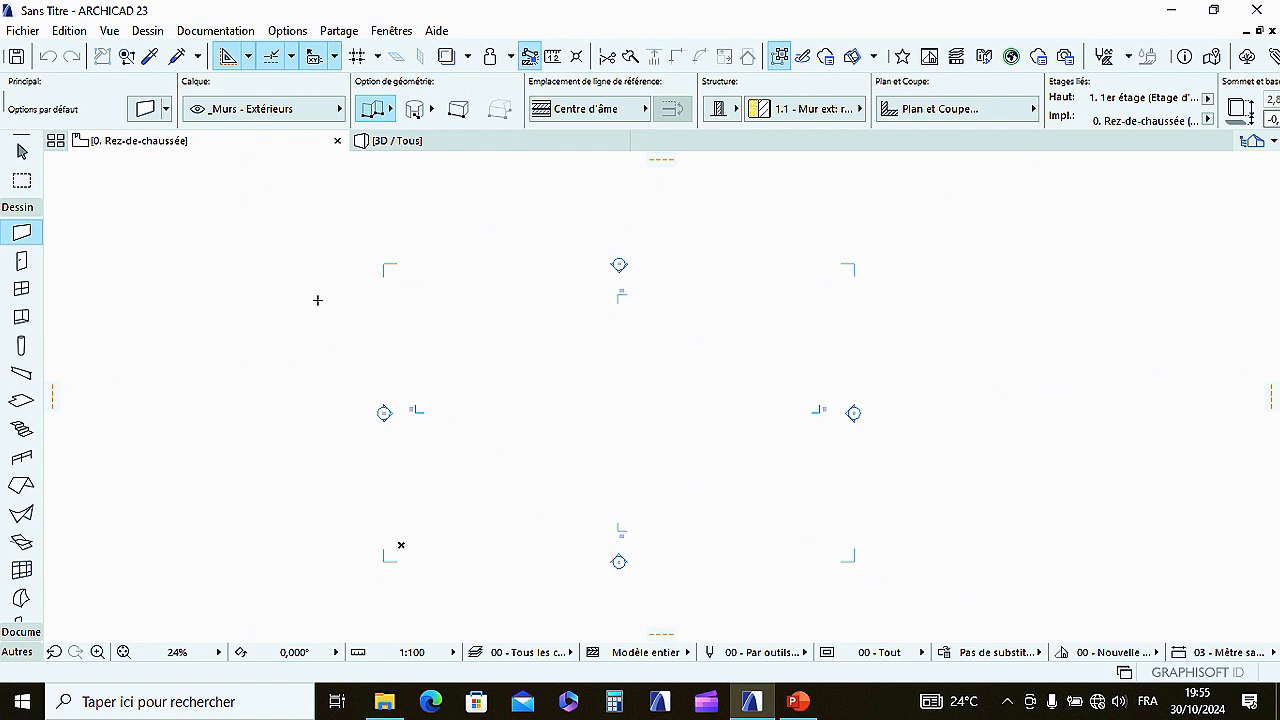
Step: Set the project's working length unit to centimetre (centimètre) in the project preferences
left_click(286, 32)
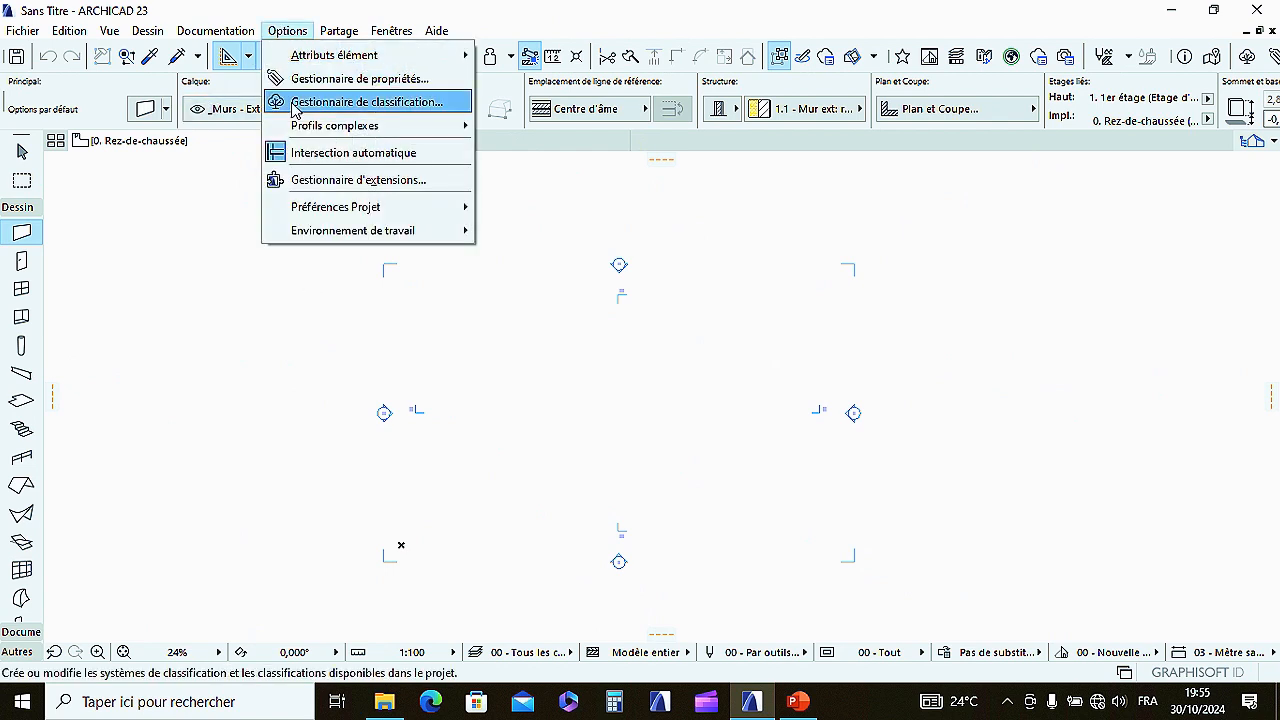
mouse_move(350, 219)
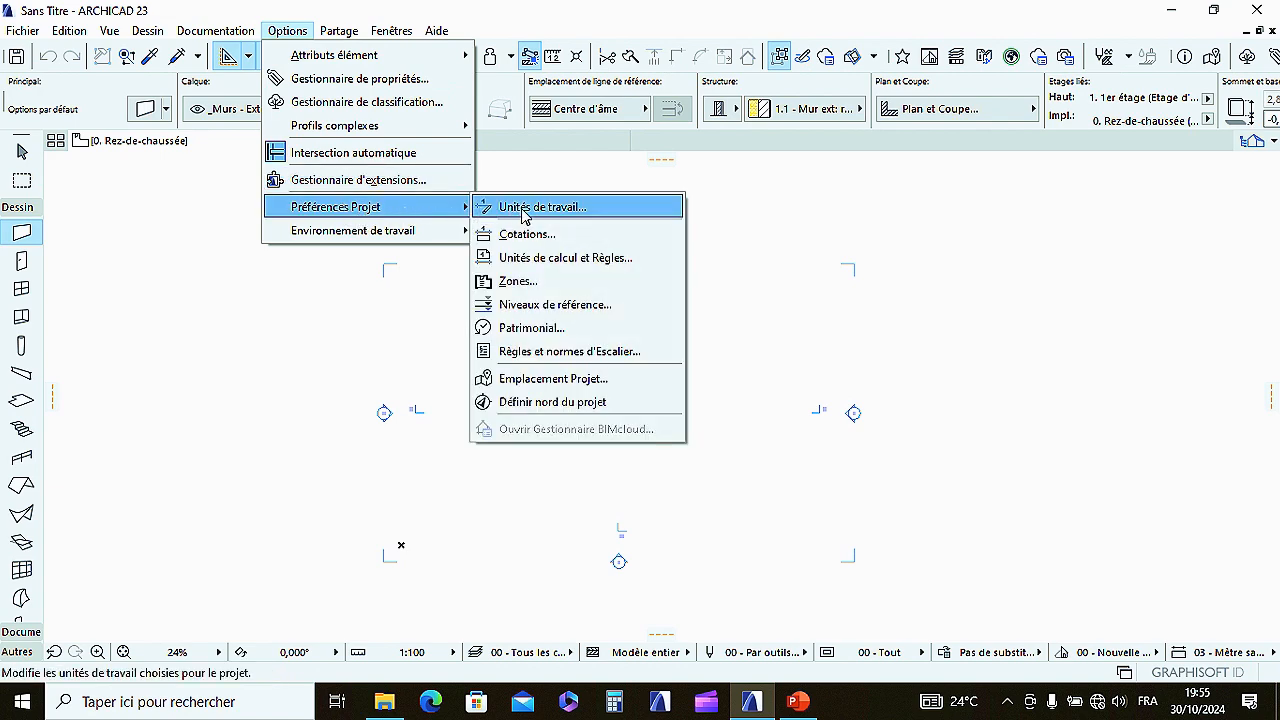
left_click(527, 208)
left_click(670, 116)
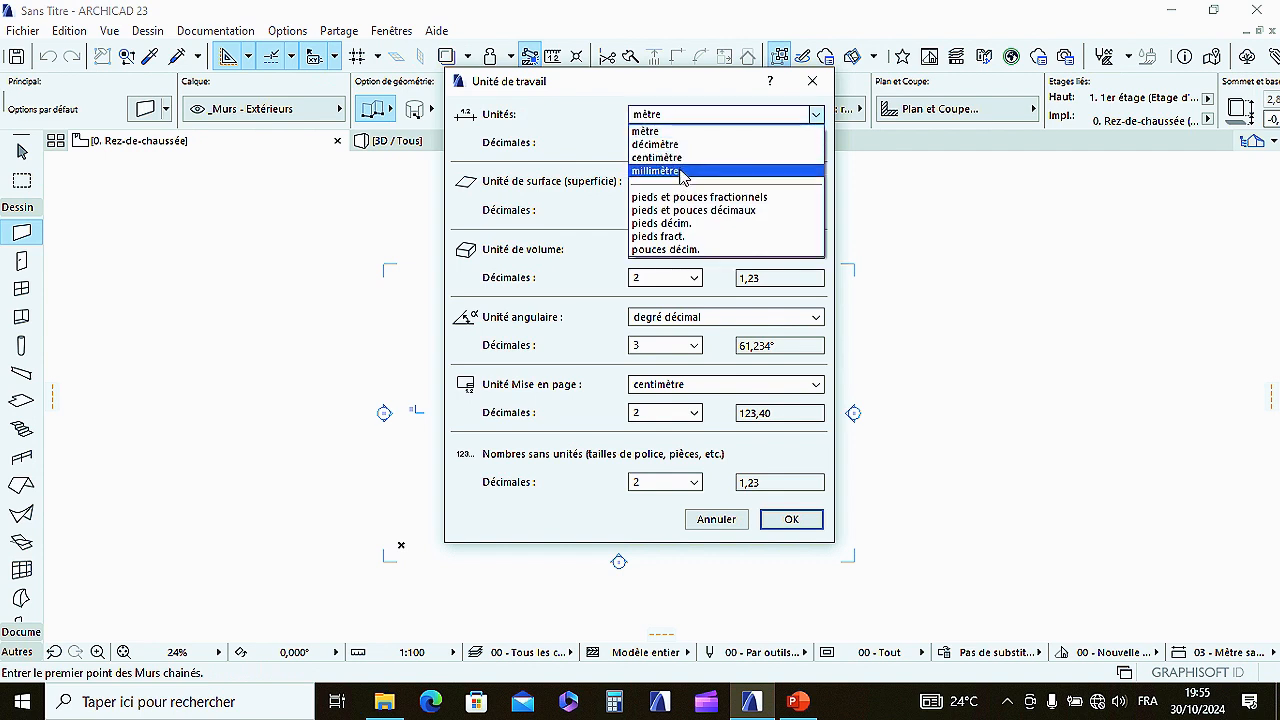
left_click(684, 157)
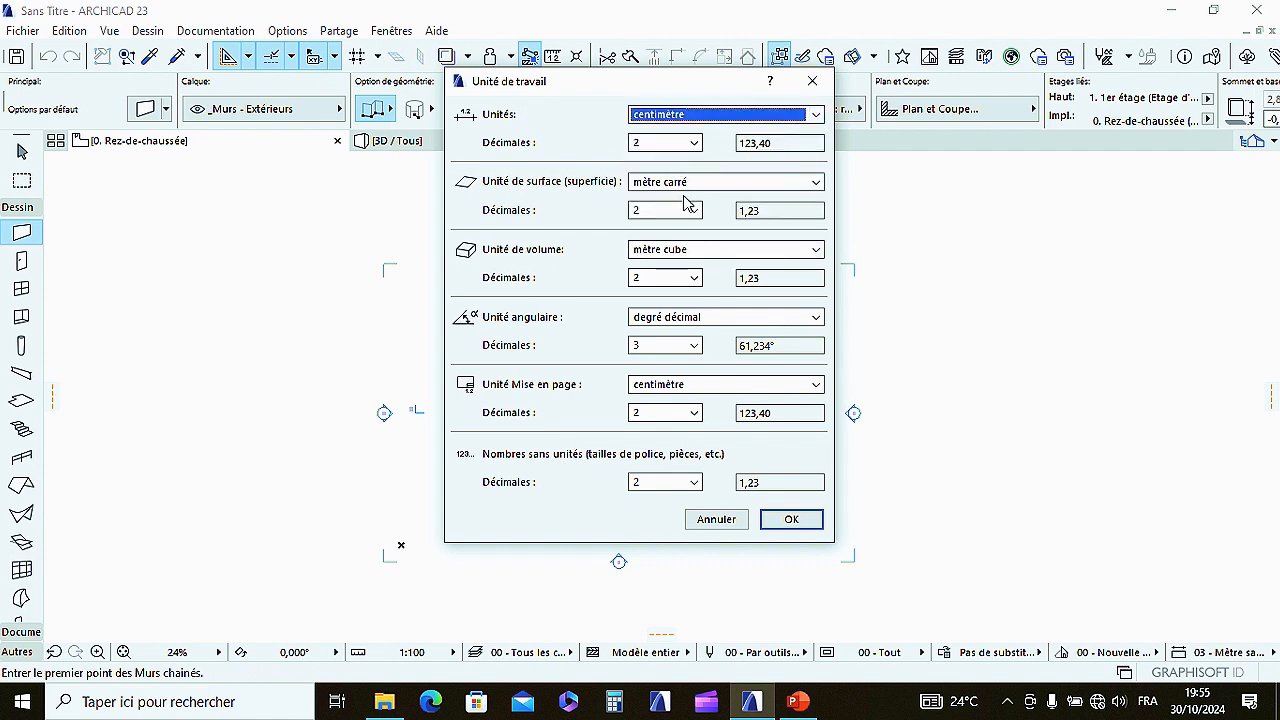
left_click(791, 519)
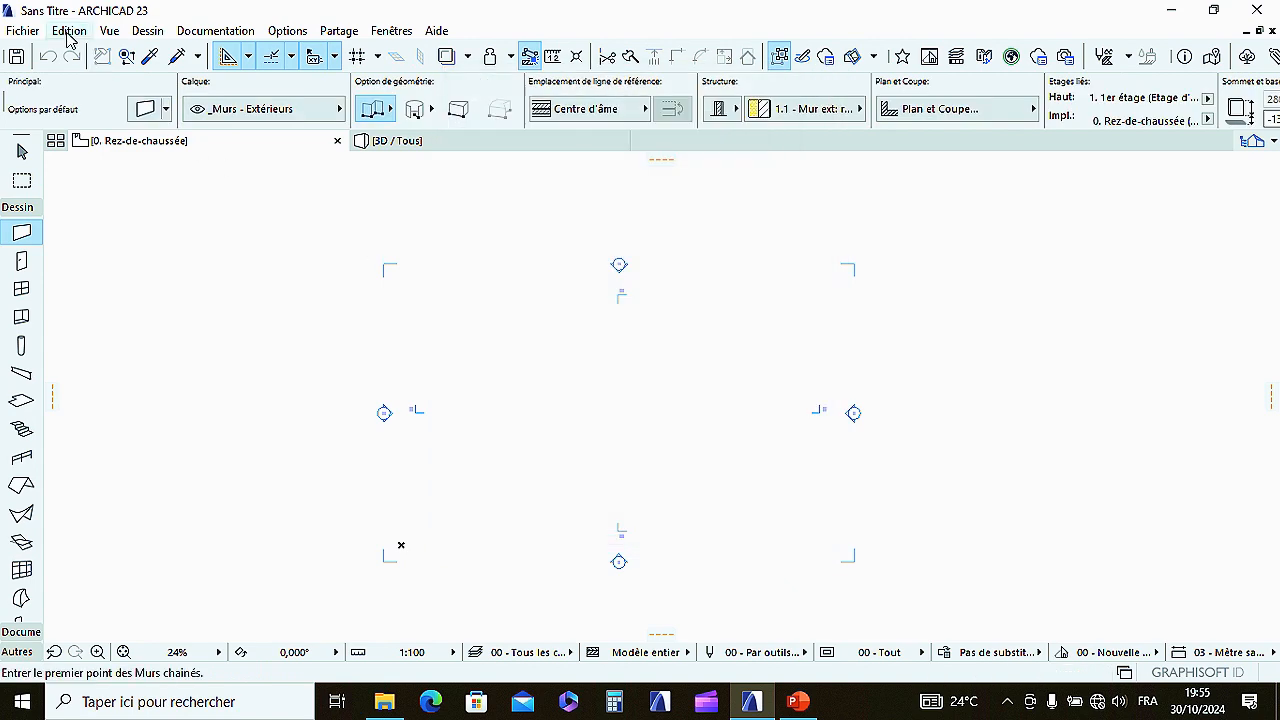
Step: Review the storey names, altitudes and heights in the storey settings
left_click(145, 32)
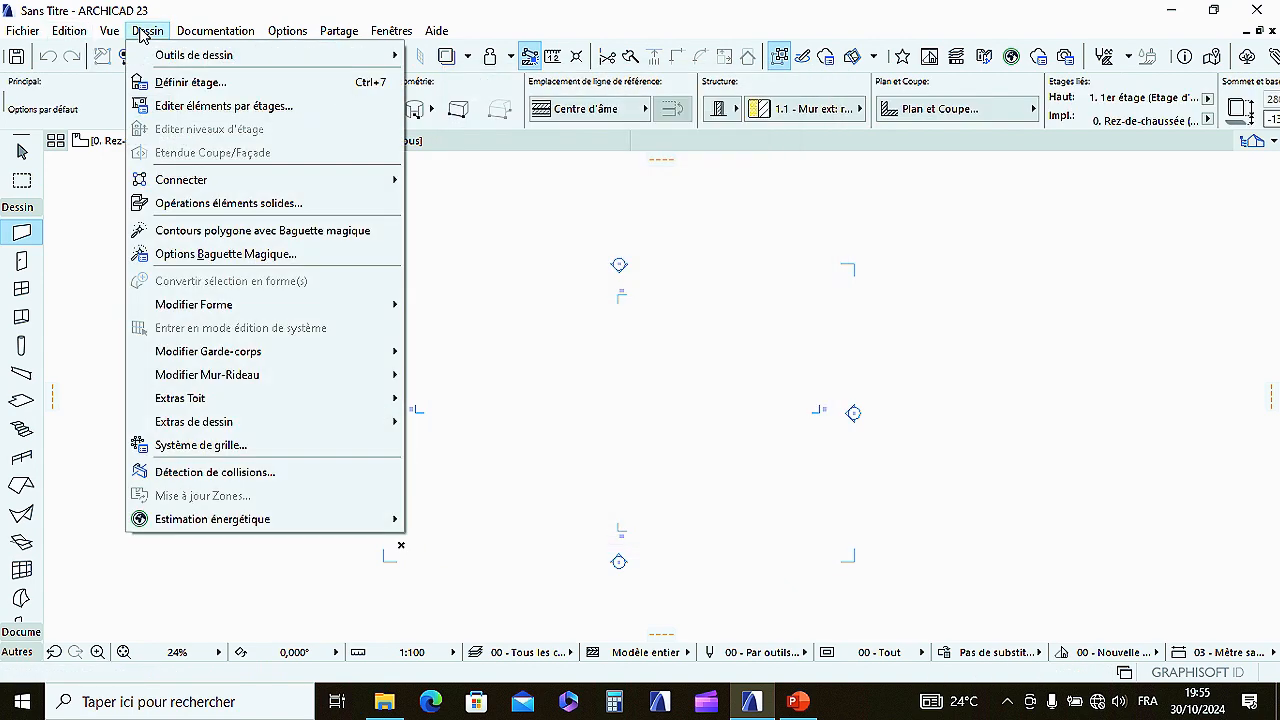
left_click(178, 84)
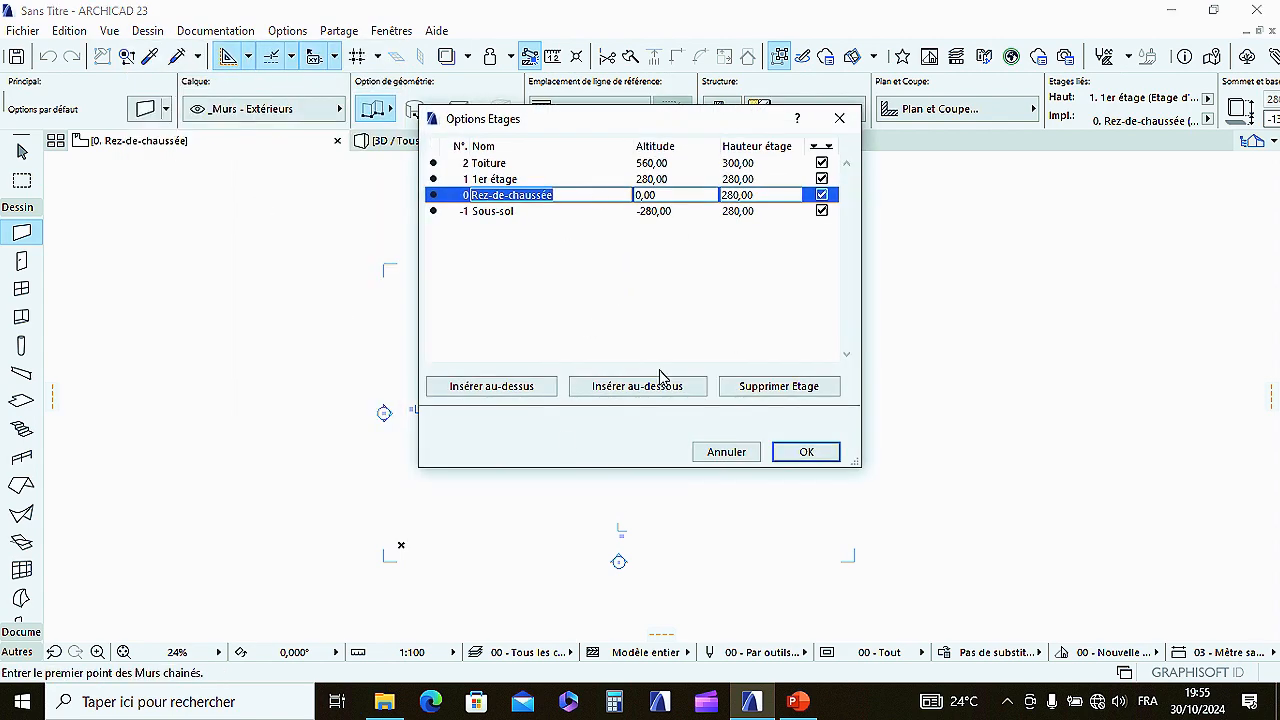
left_click(806, 451)
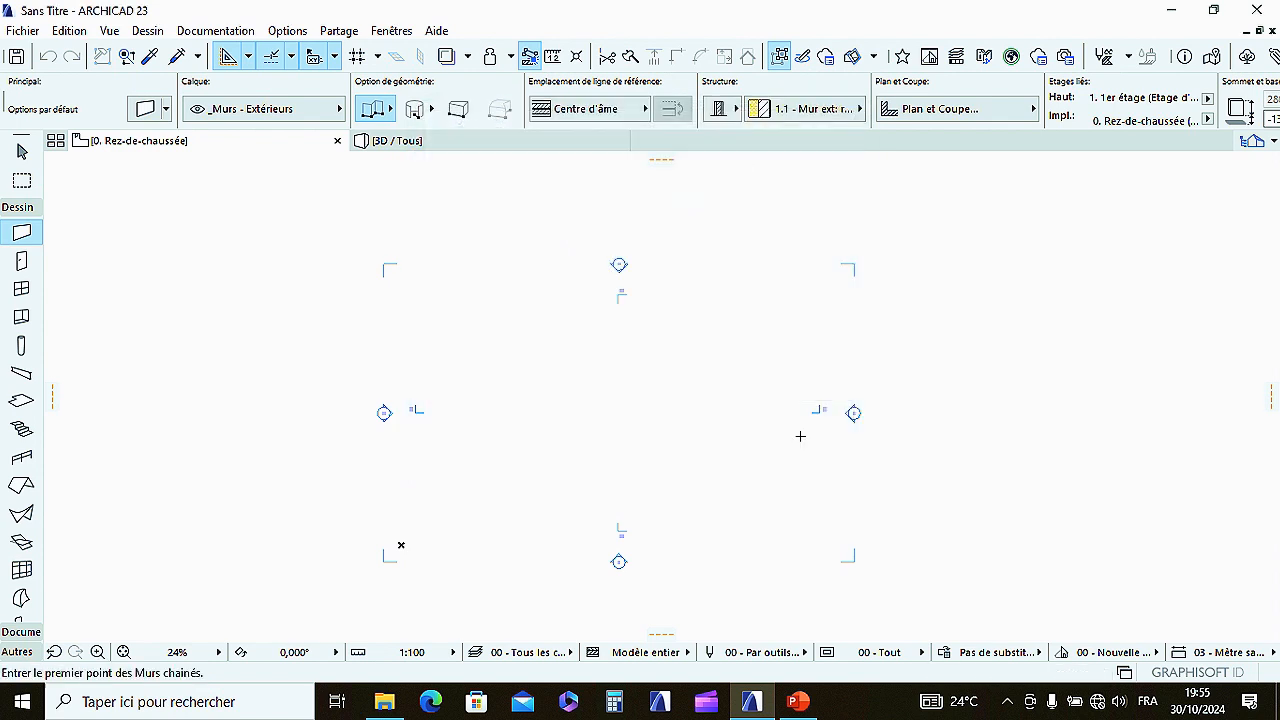
Step: Display the Navigator permanently beside the floor plan
left_click(1274, 143)
left_click(1052, 172)
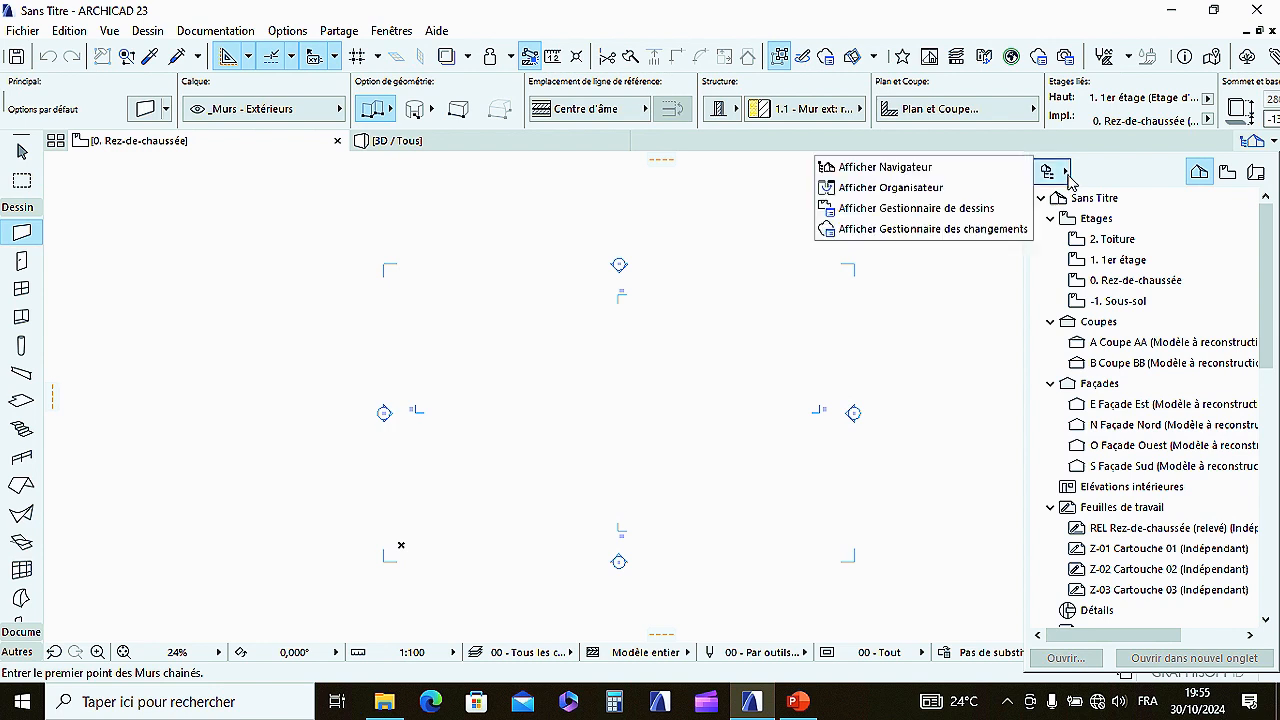
left_click(884, 170)
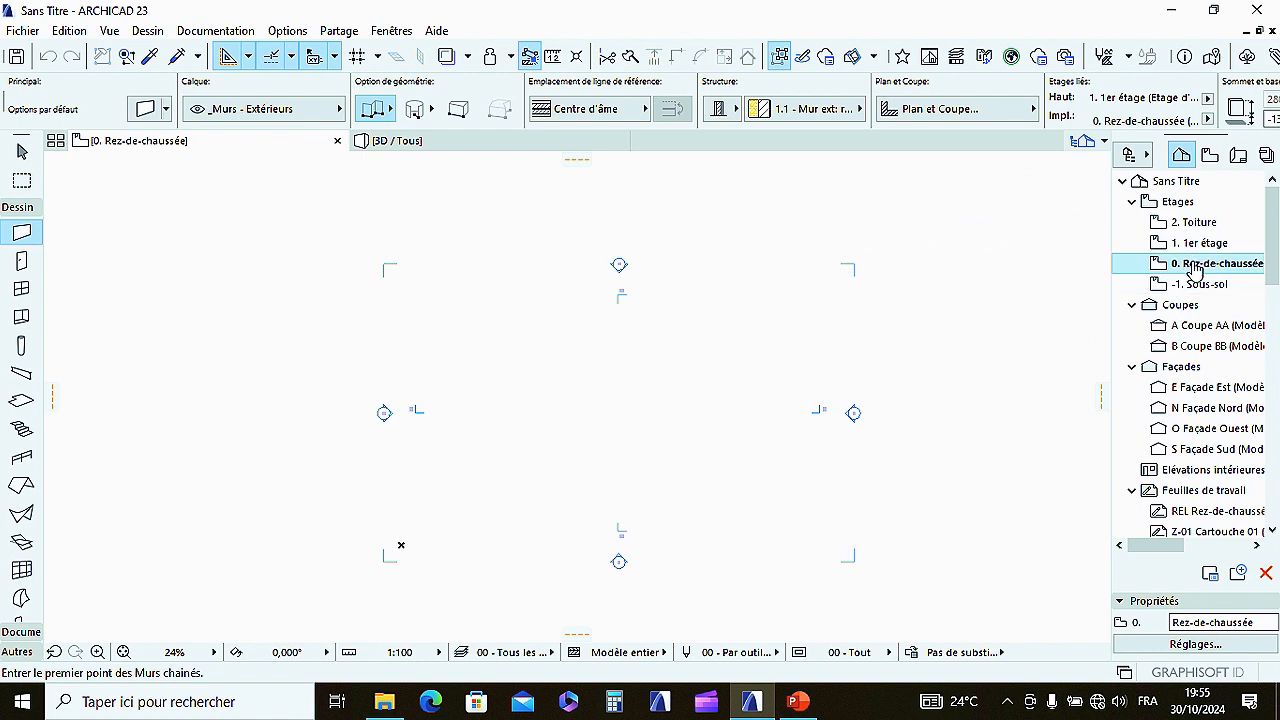
Step: Review the storey settings from the Rez-de-chaussée entry in the project tree, making no edits
right_click(1196, 268)
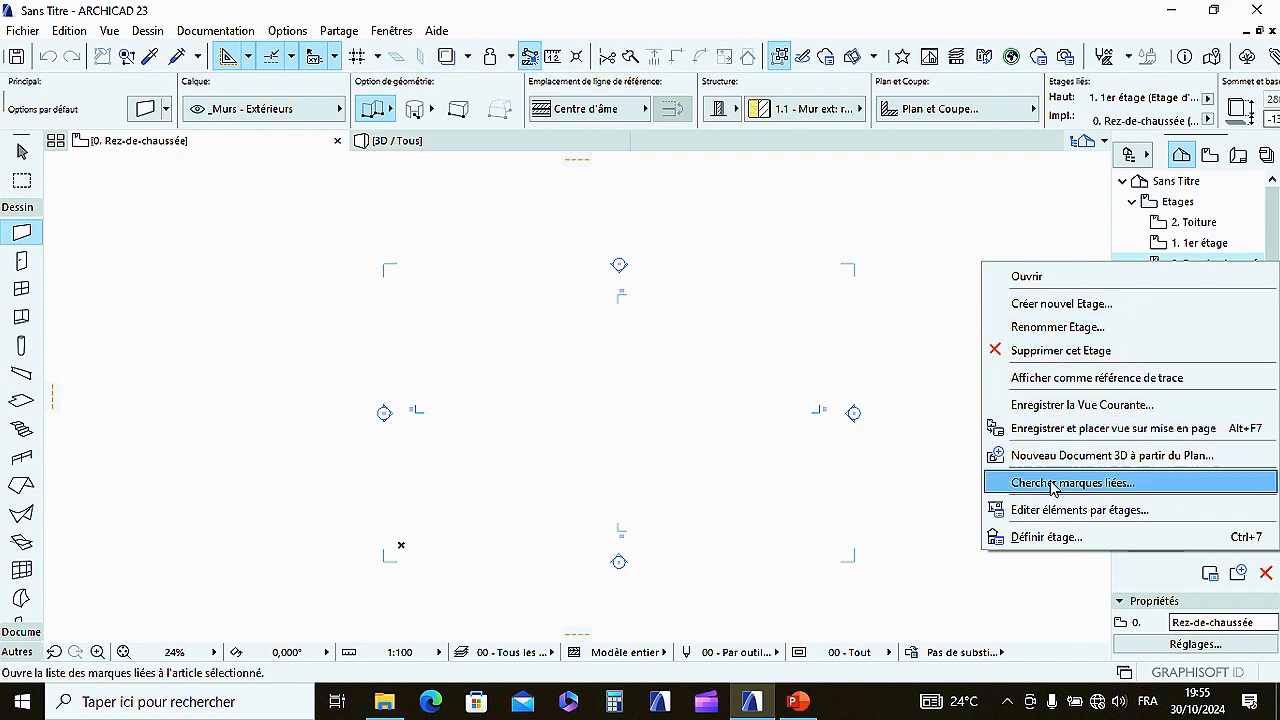
left_click(1046, 538)
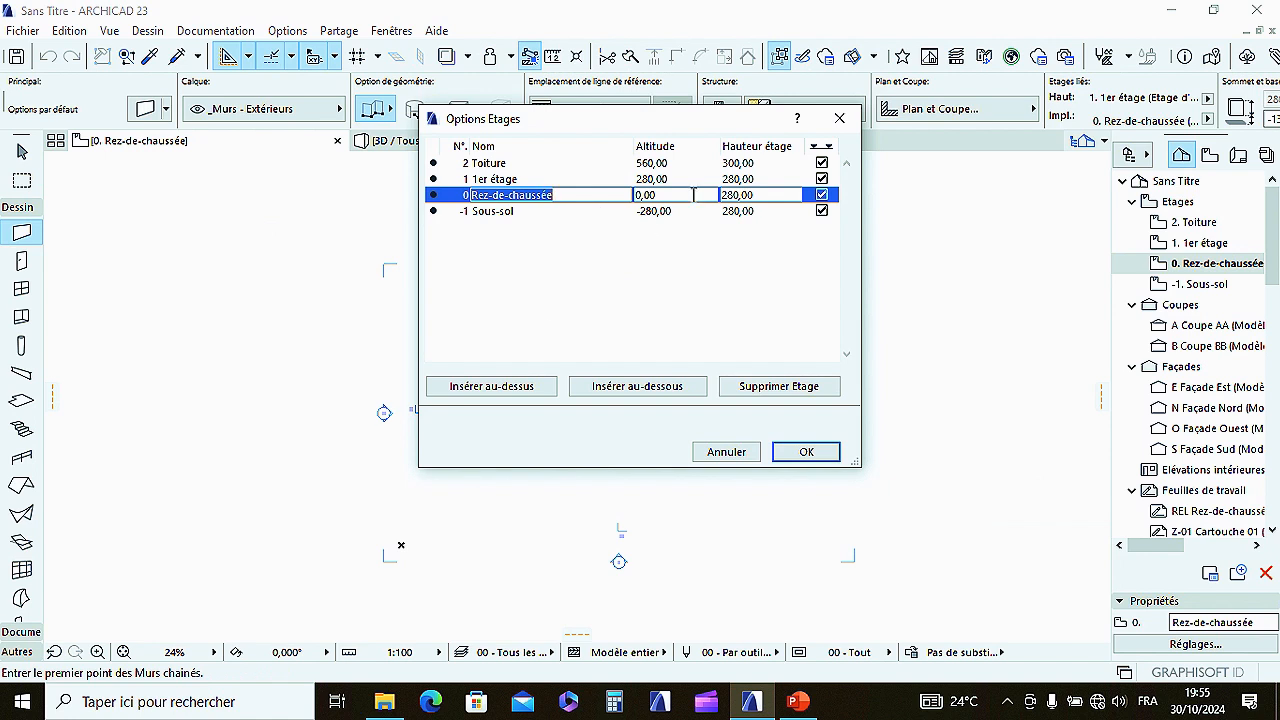
left_click(812, 451)
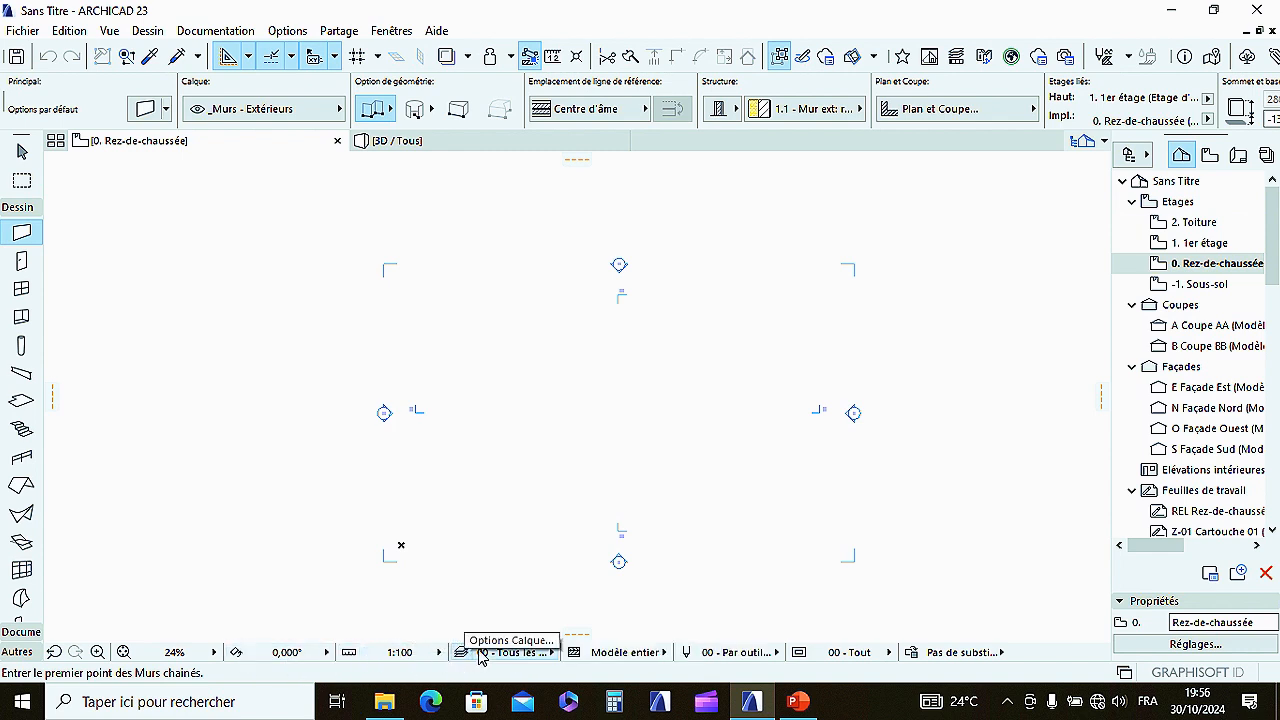
left_click(628, 653)
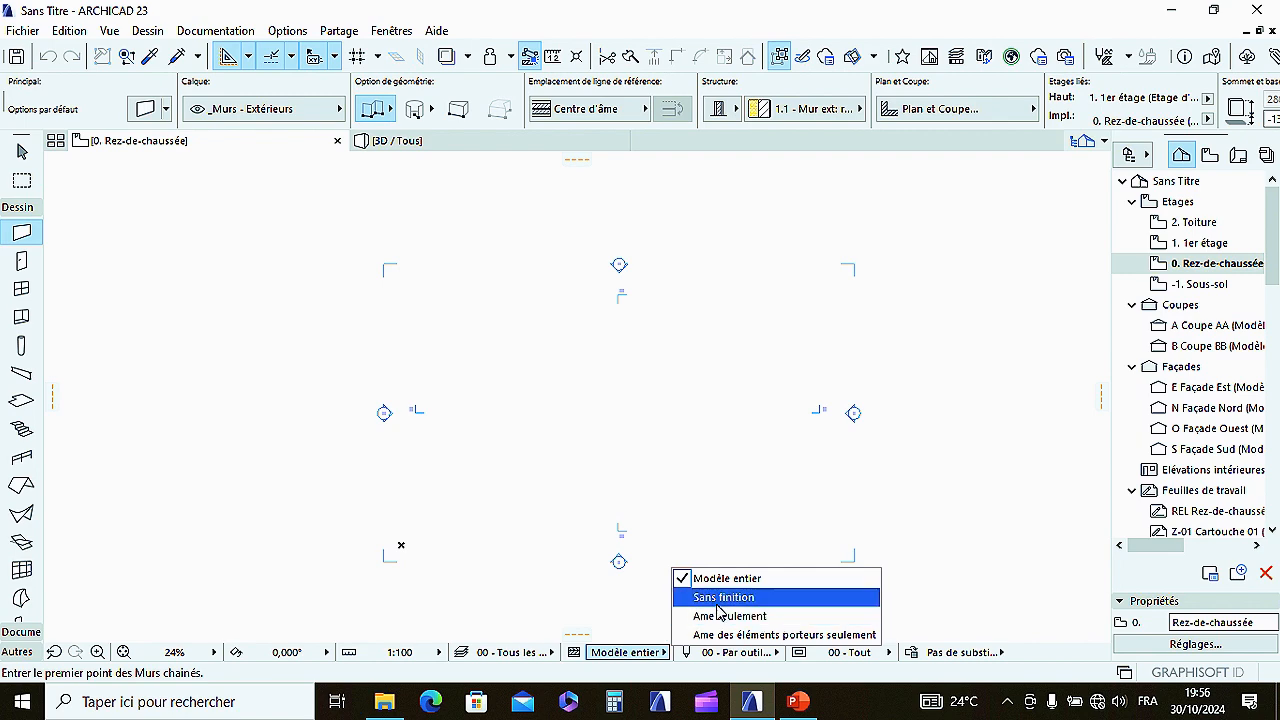
left_click(725, 434)
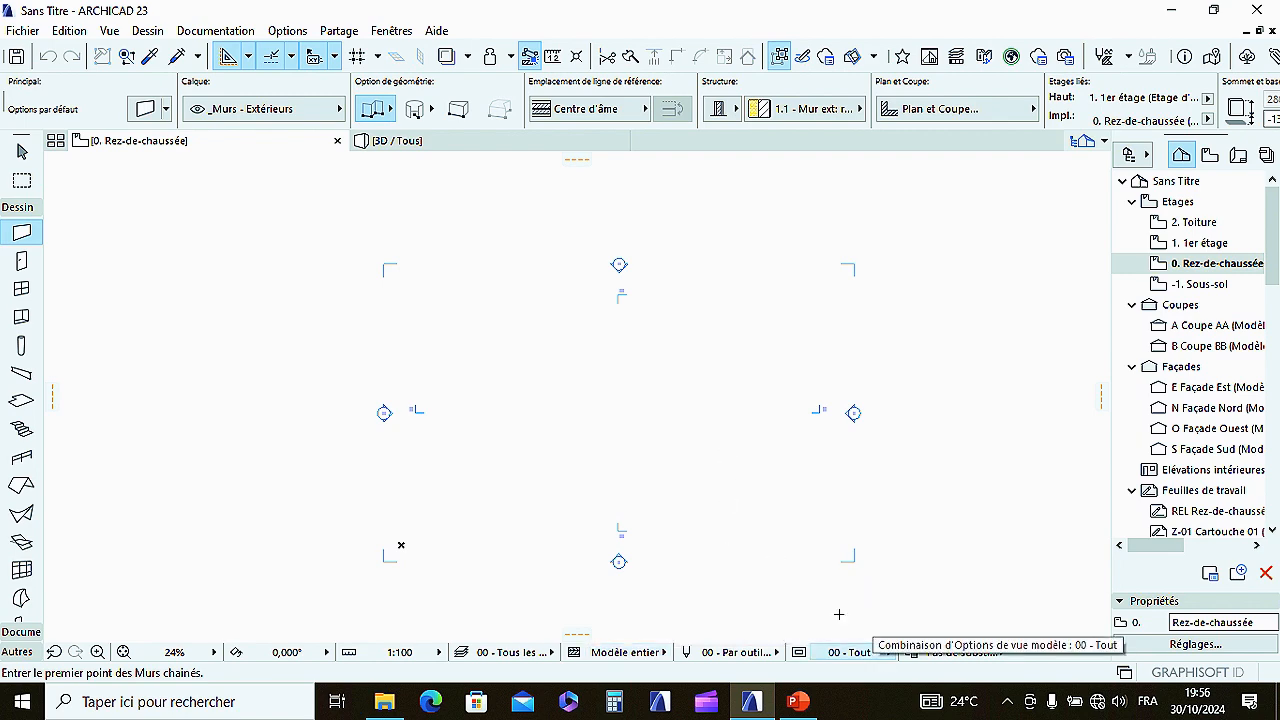
right_click(550, 283)
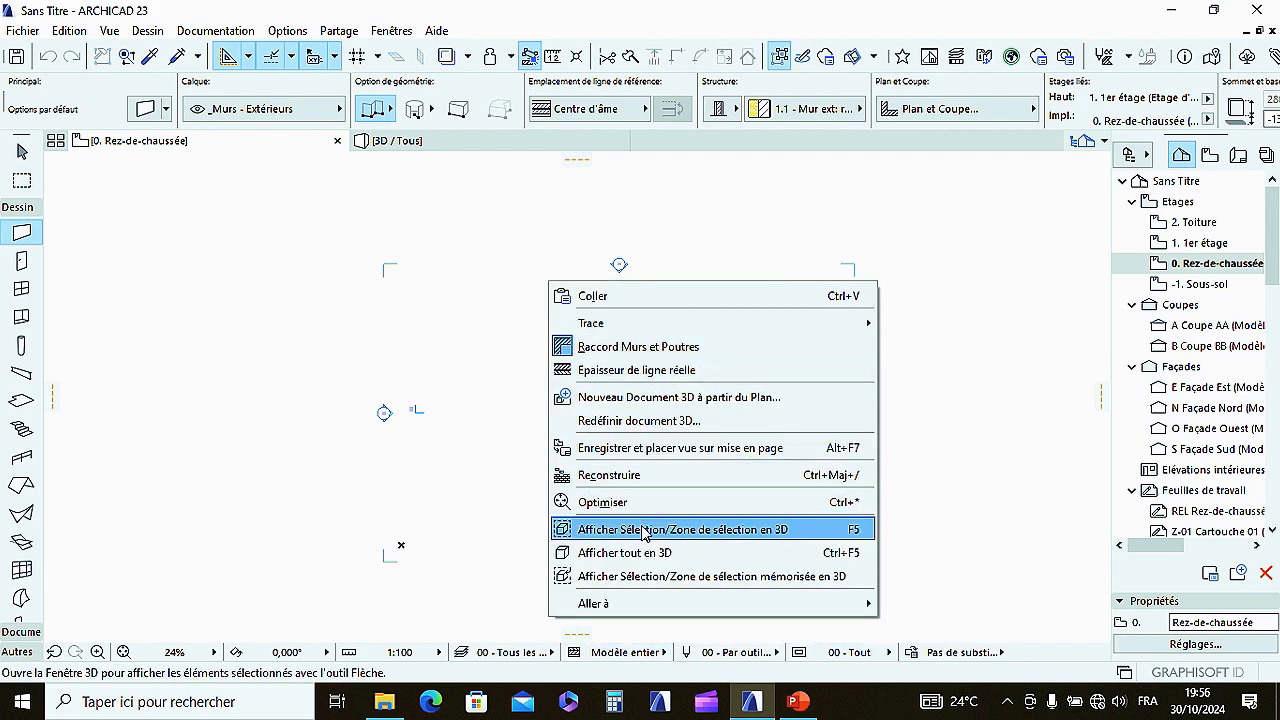
left_click(383, 318)
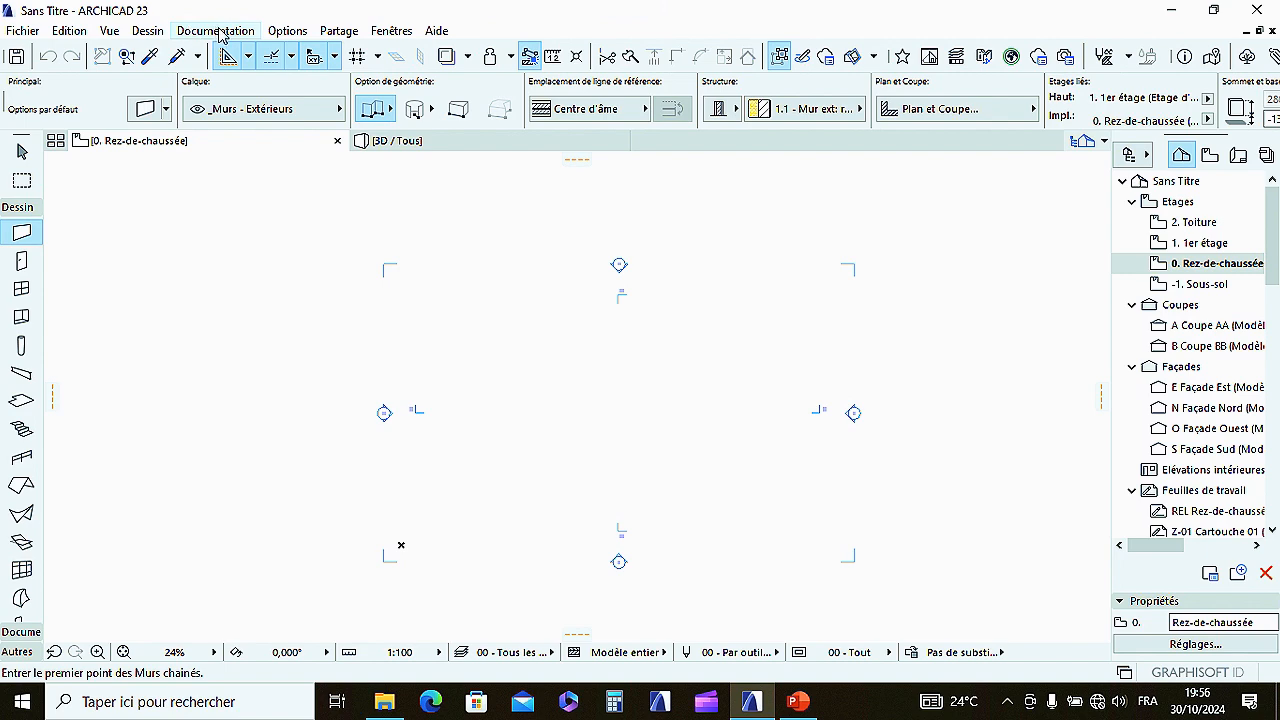
Step: Check the list of storeys in the storey settings once more and close it without edits
left_click(155, 34)
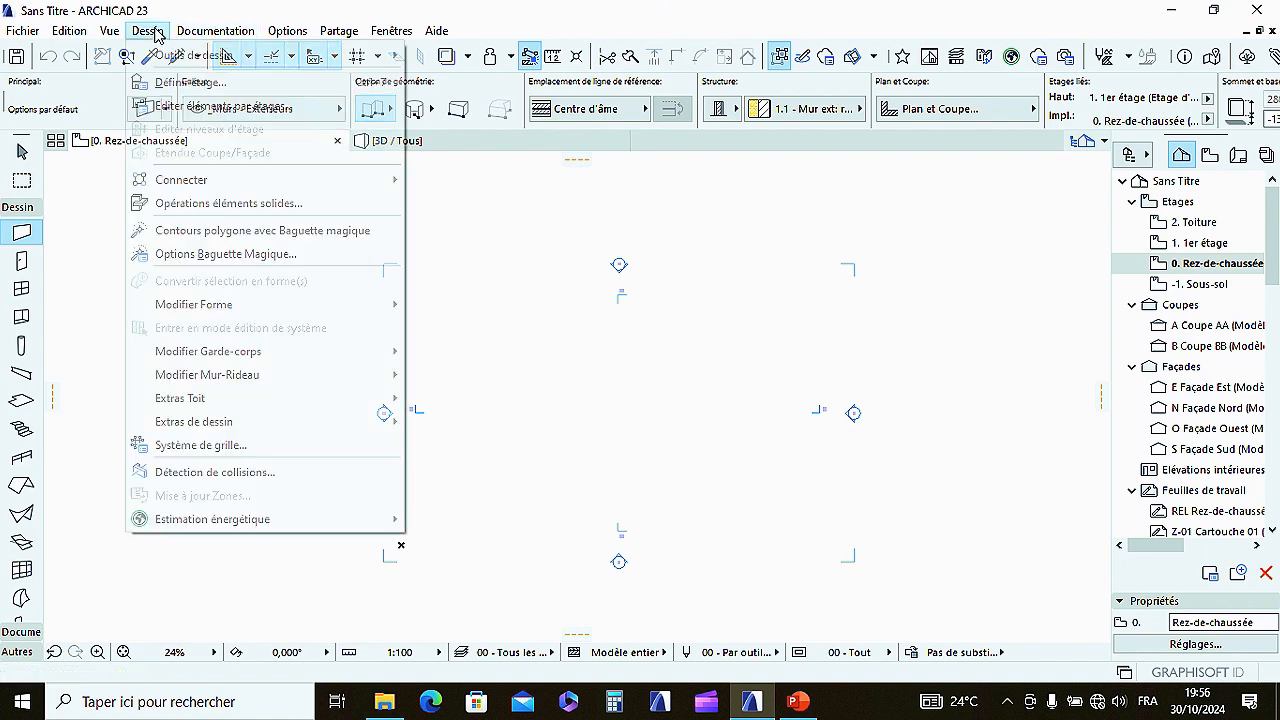
left_click(202, 88)
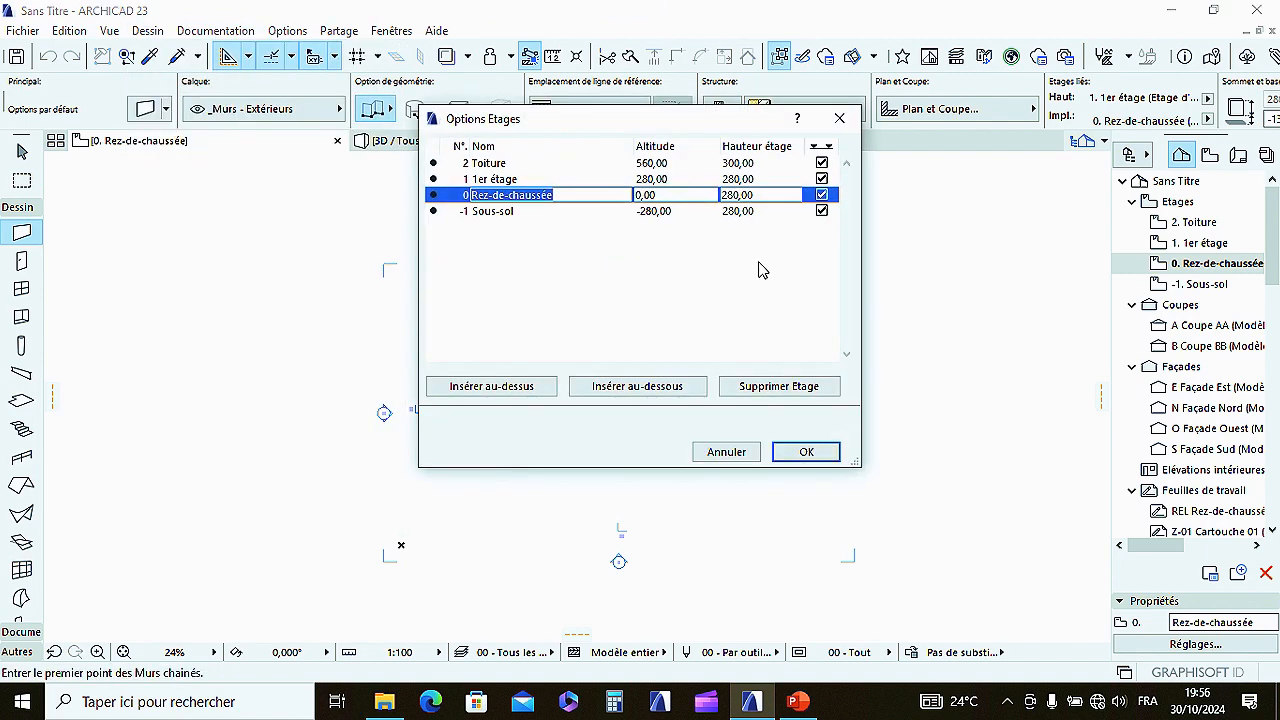
left_click(838, 120)
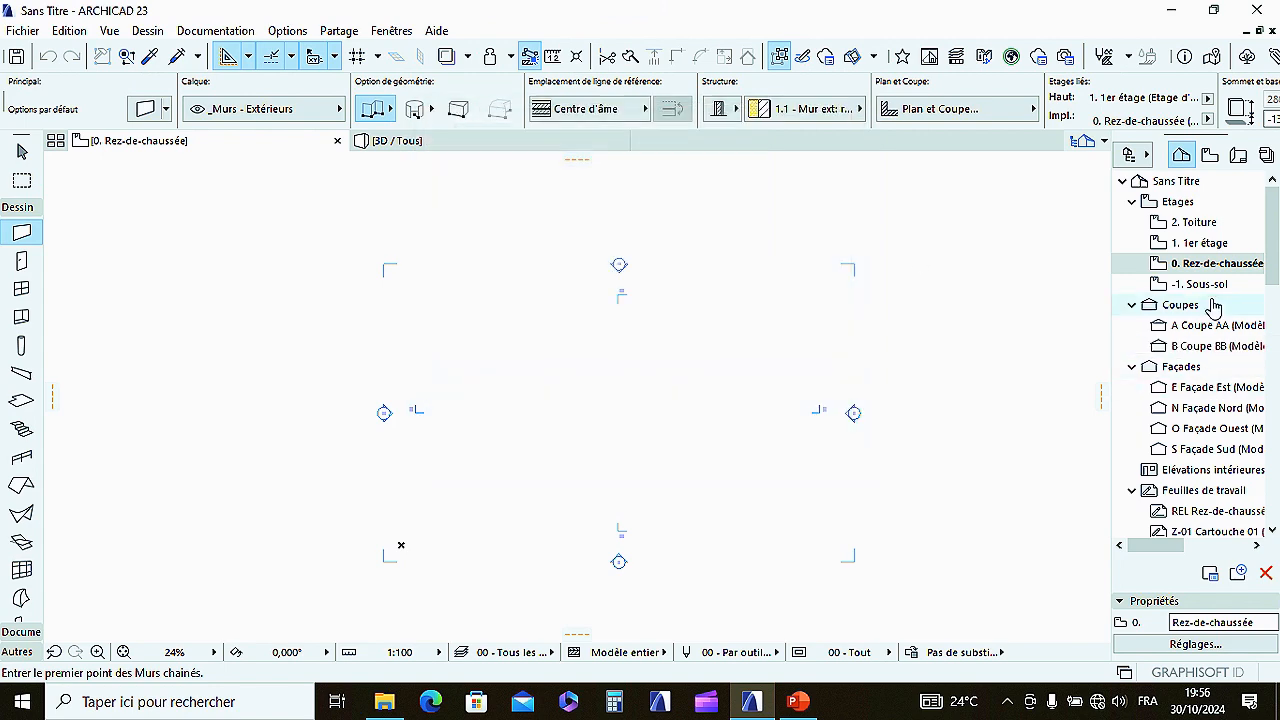
Step: Set the storey height of the basement (Sous-sol) to 45 cm in the storey settings
right_click(1200, 243)
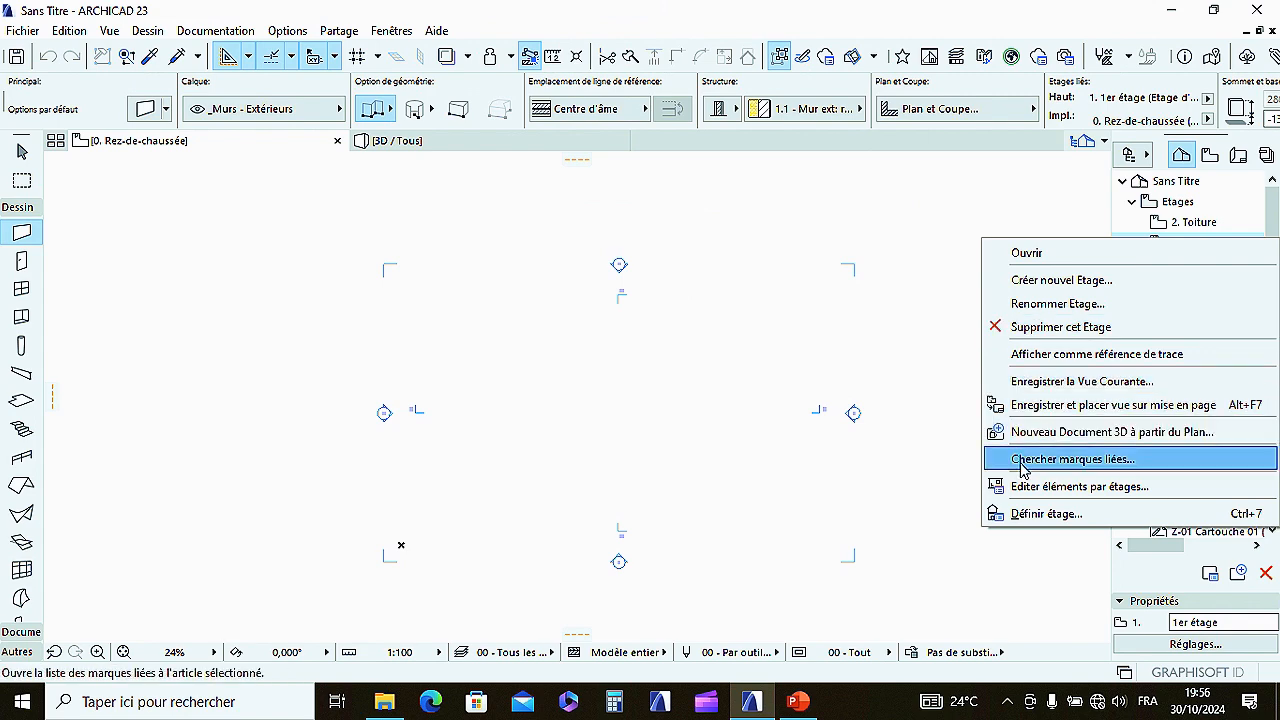
left_click(1039, 519)
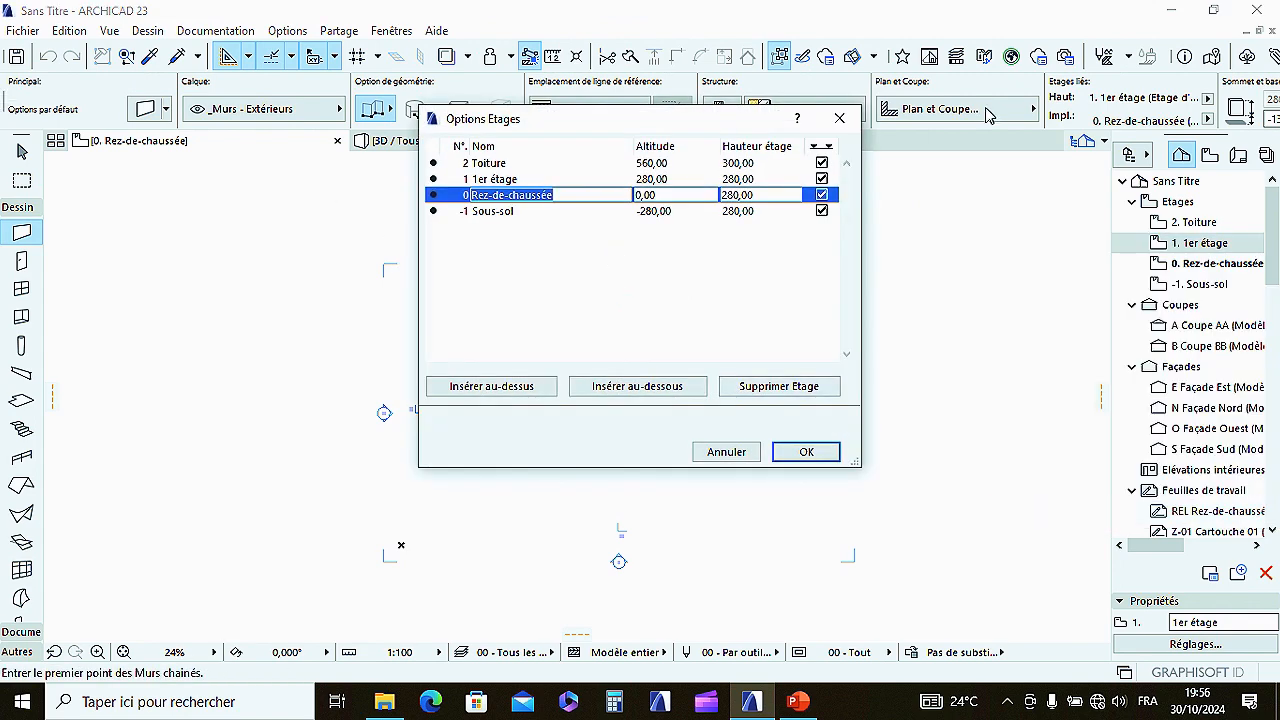
double_click(770, 197)
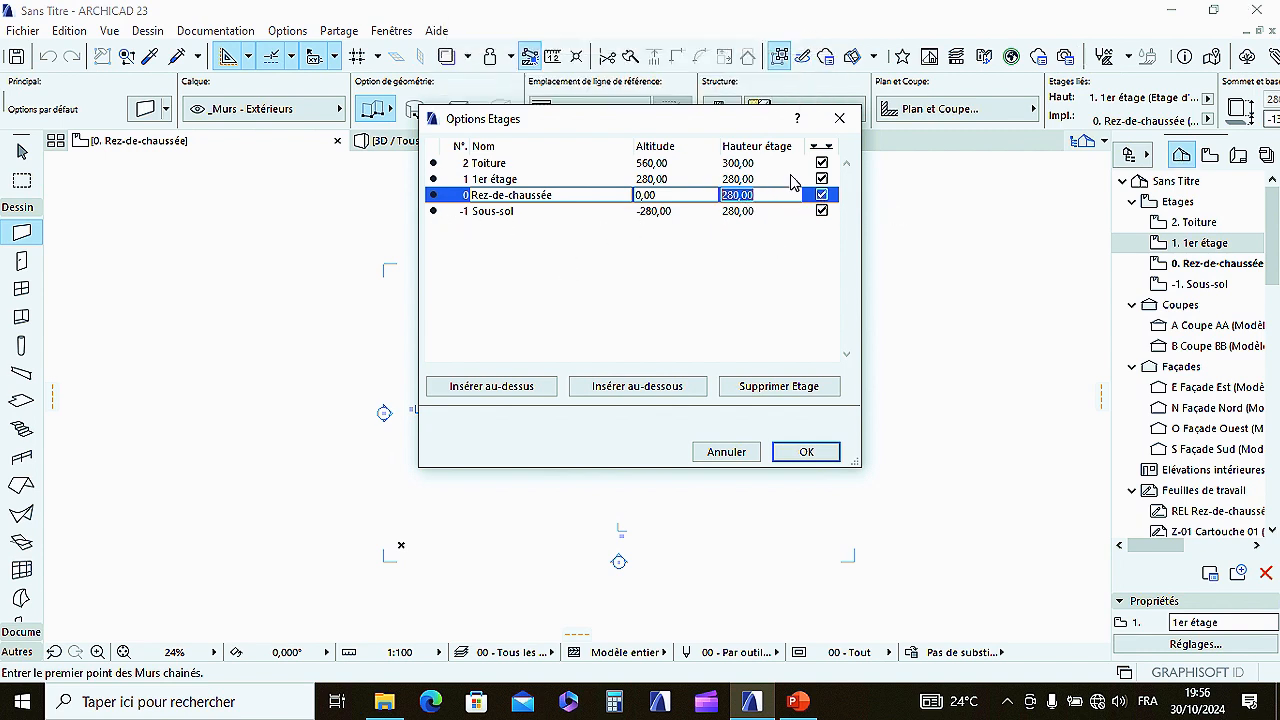
left_click(772, 212)
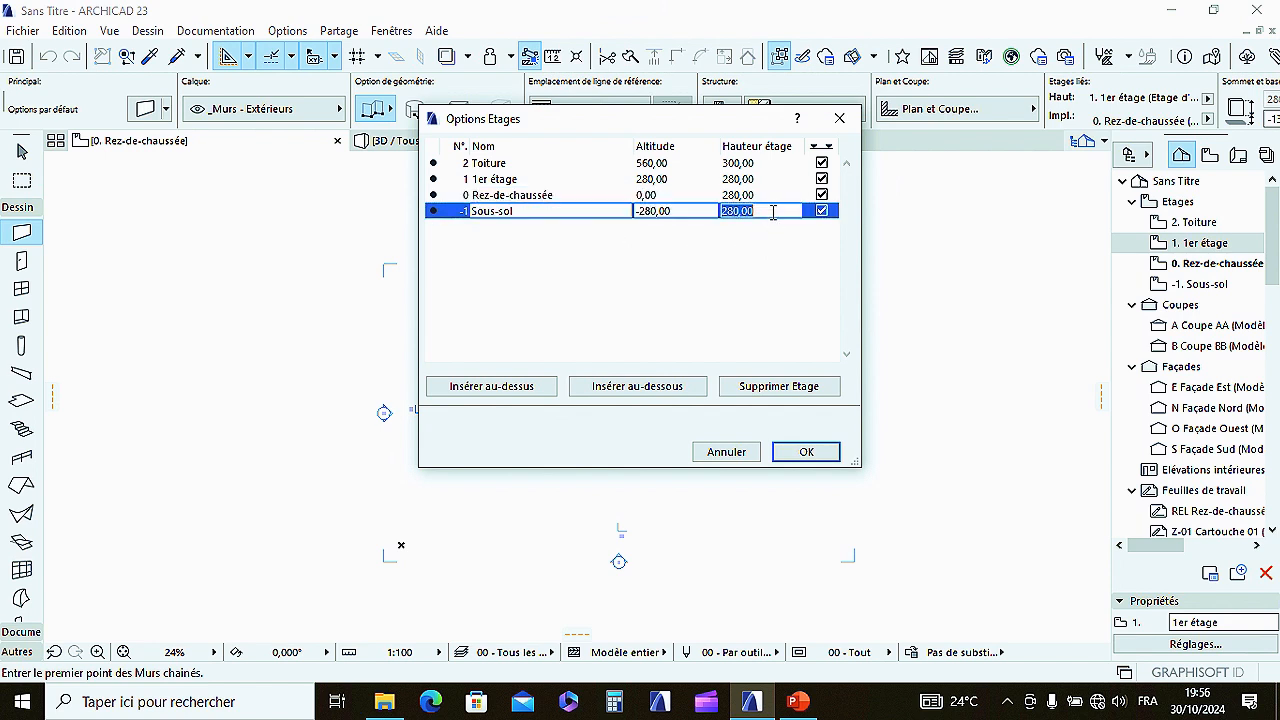
type("45")
key("Return")
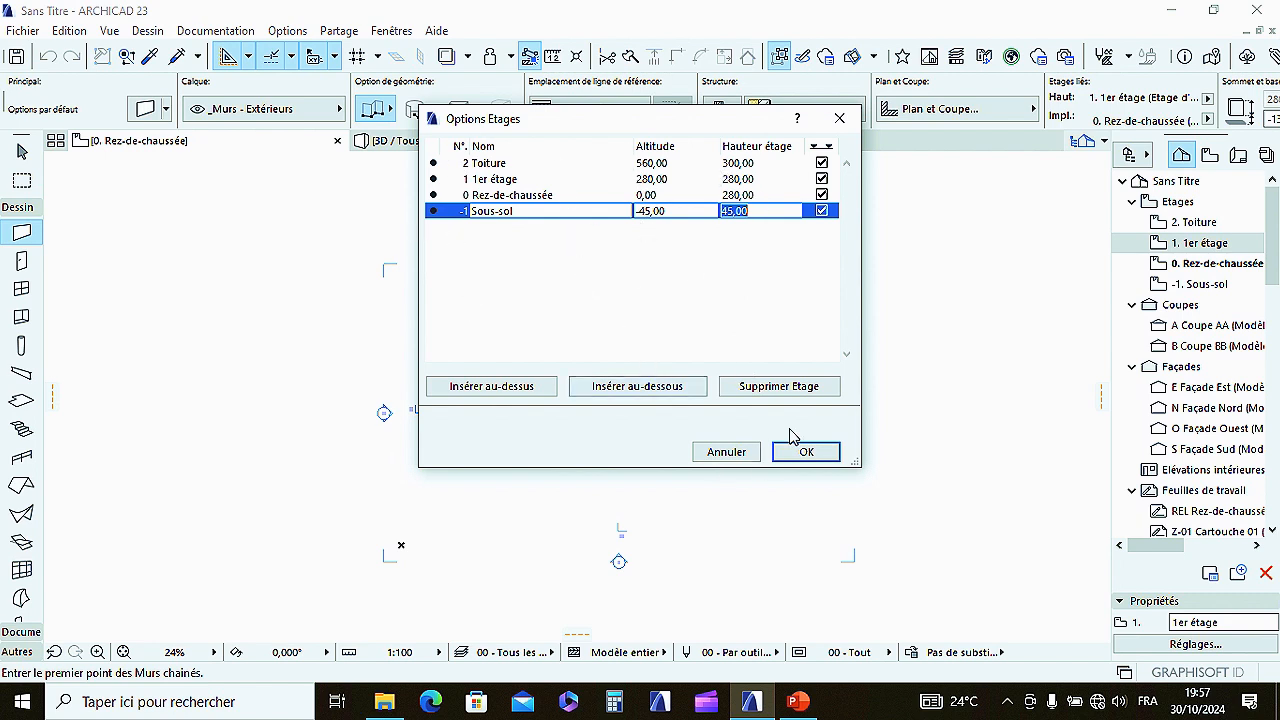
left_click(662, 196)
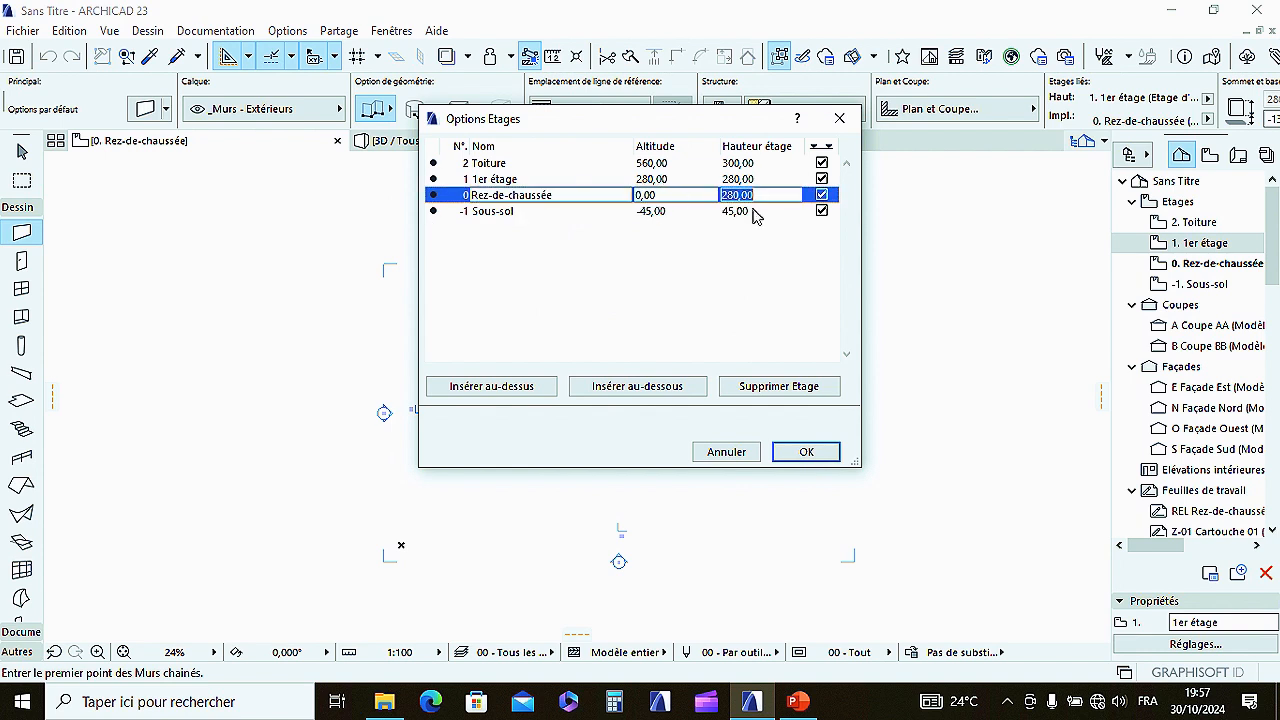
left_click(803, 453)
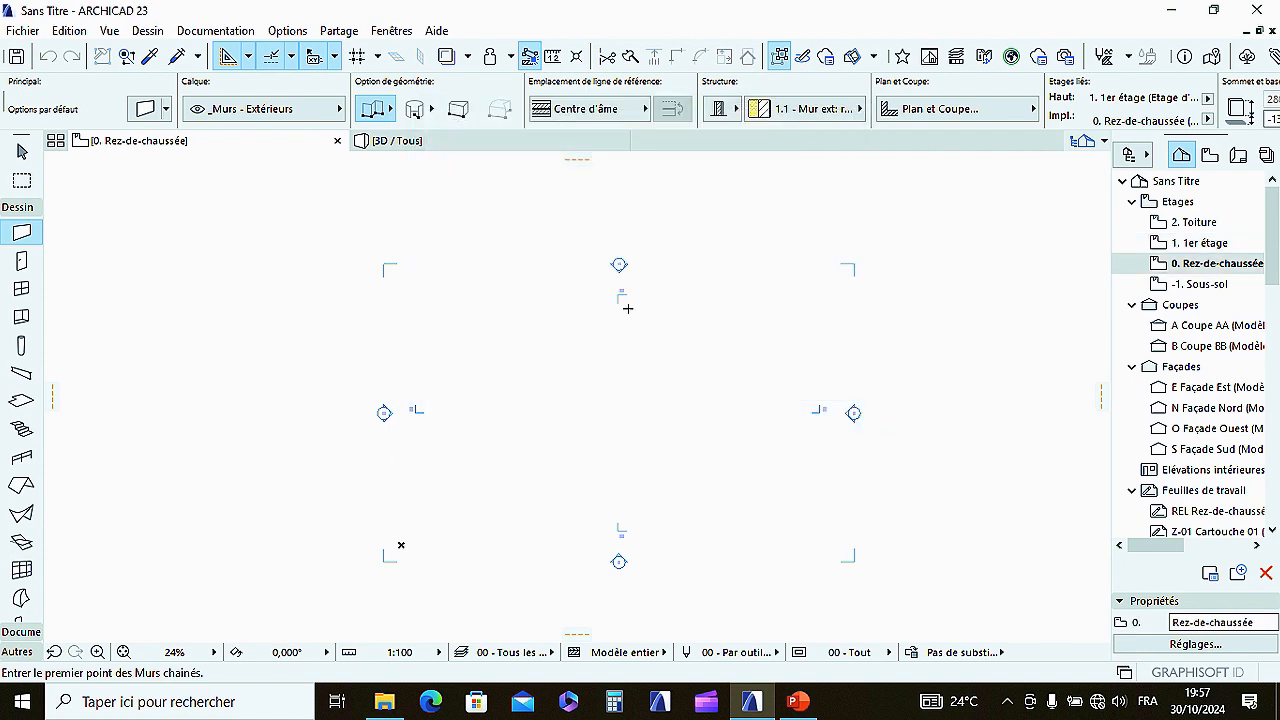
Step: Set the default wall to a basic structure with a thickness of 15 cm
scroll(500, 310, "down", 5)
scroll(540, 368, "up", 6)
middle_click_drag(538, 322, 553, 366)
scroll(557, 316, "up", 5)
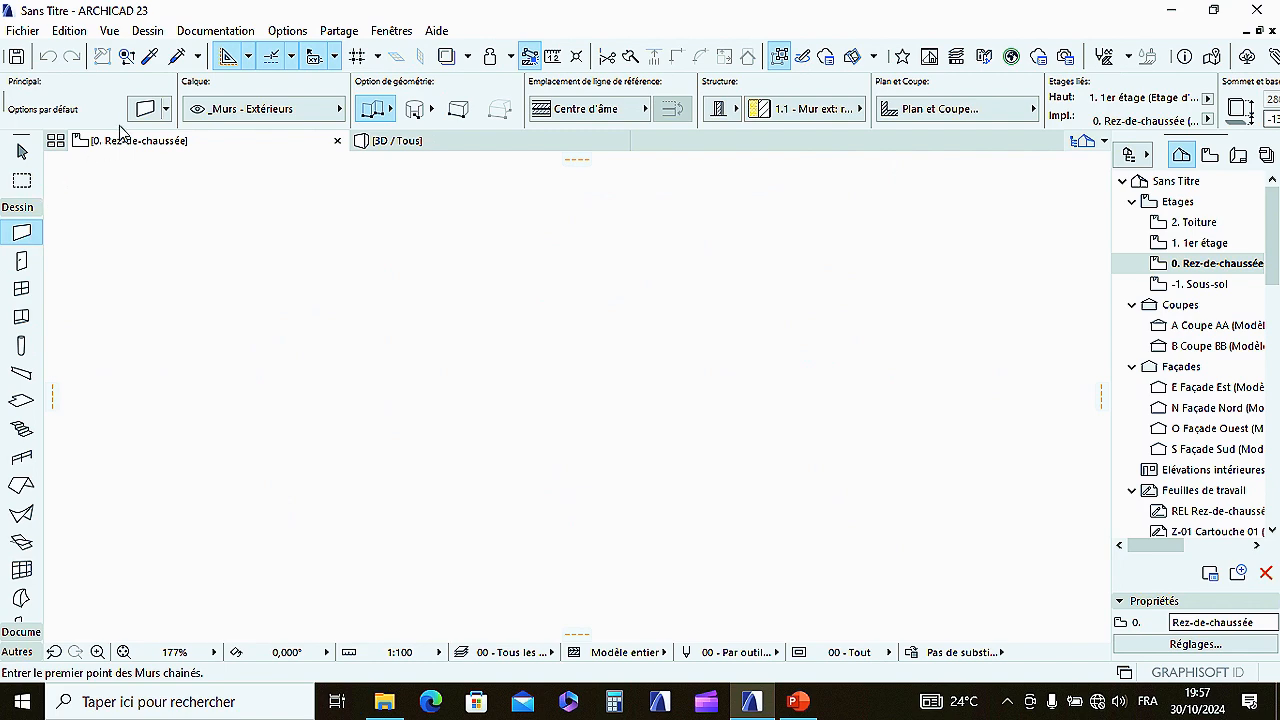
left_click(145, 109)
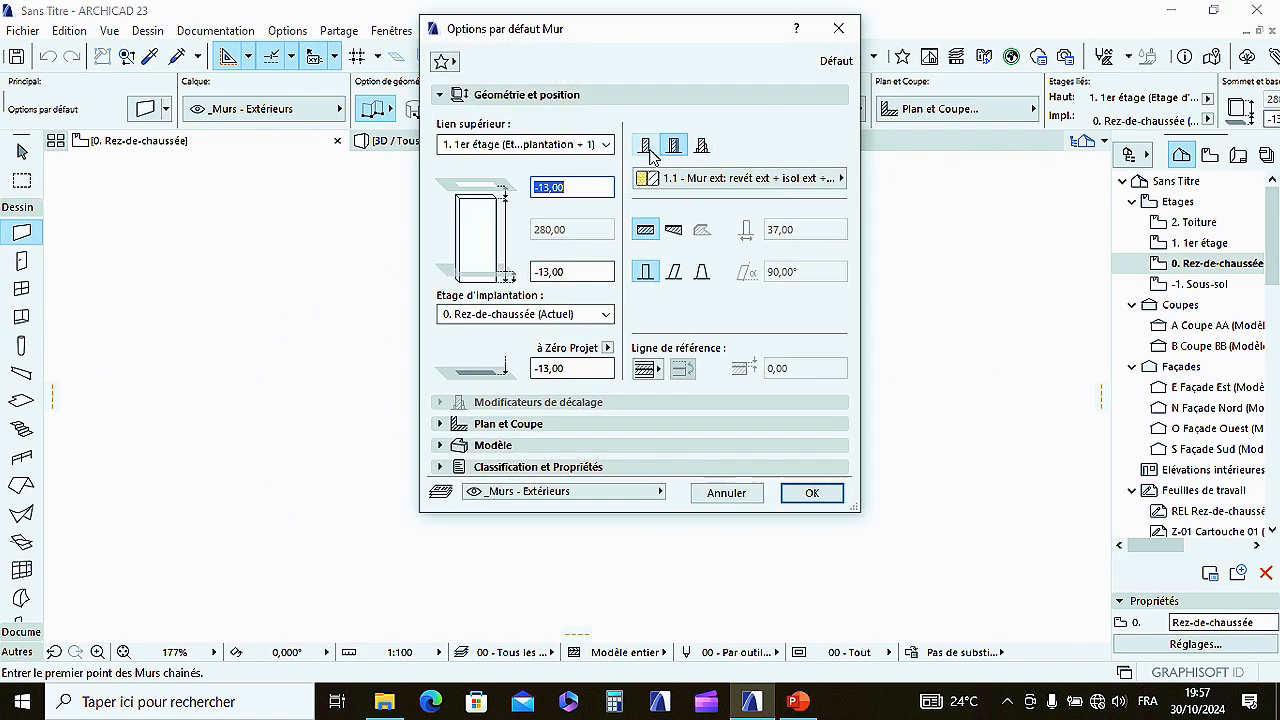
left_click(645, 146)
left_click(800, 229)
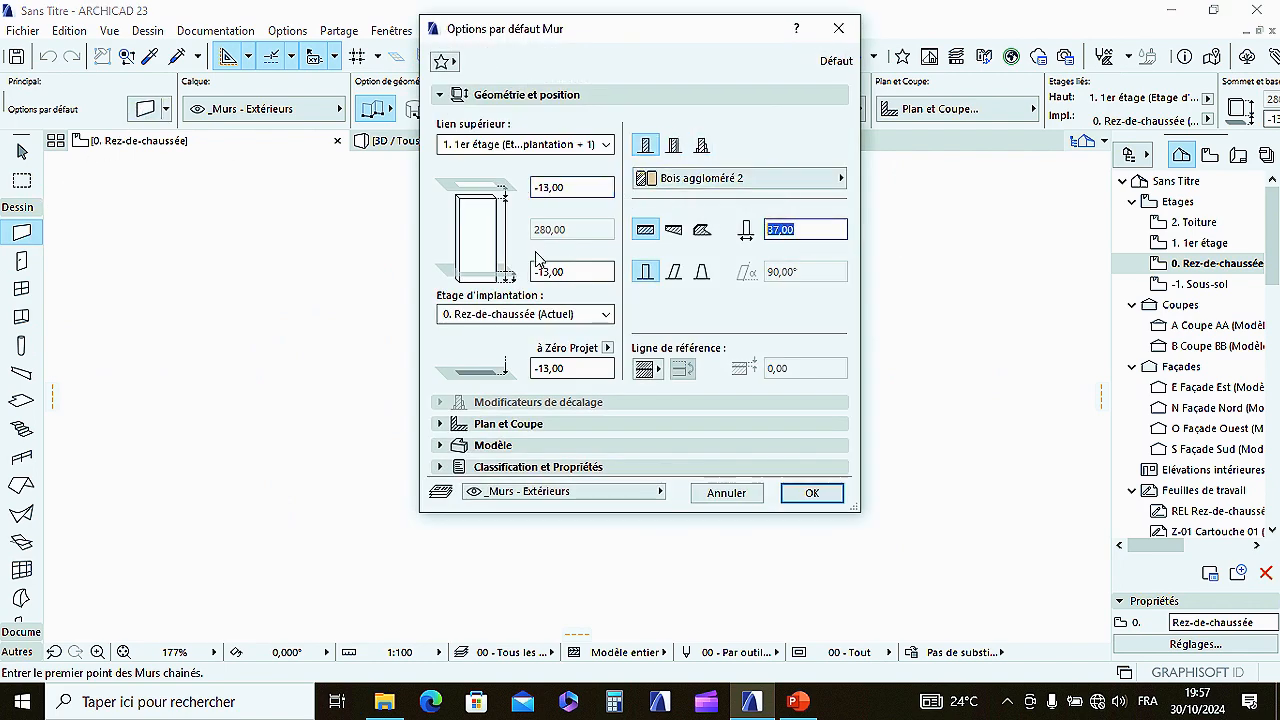
type("15")
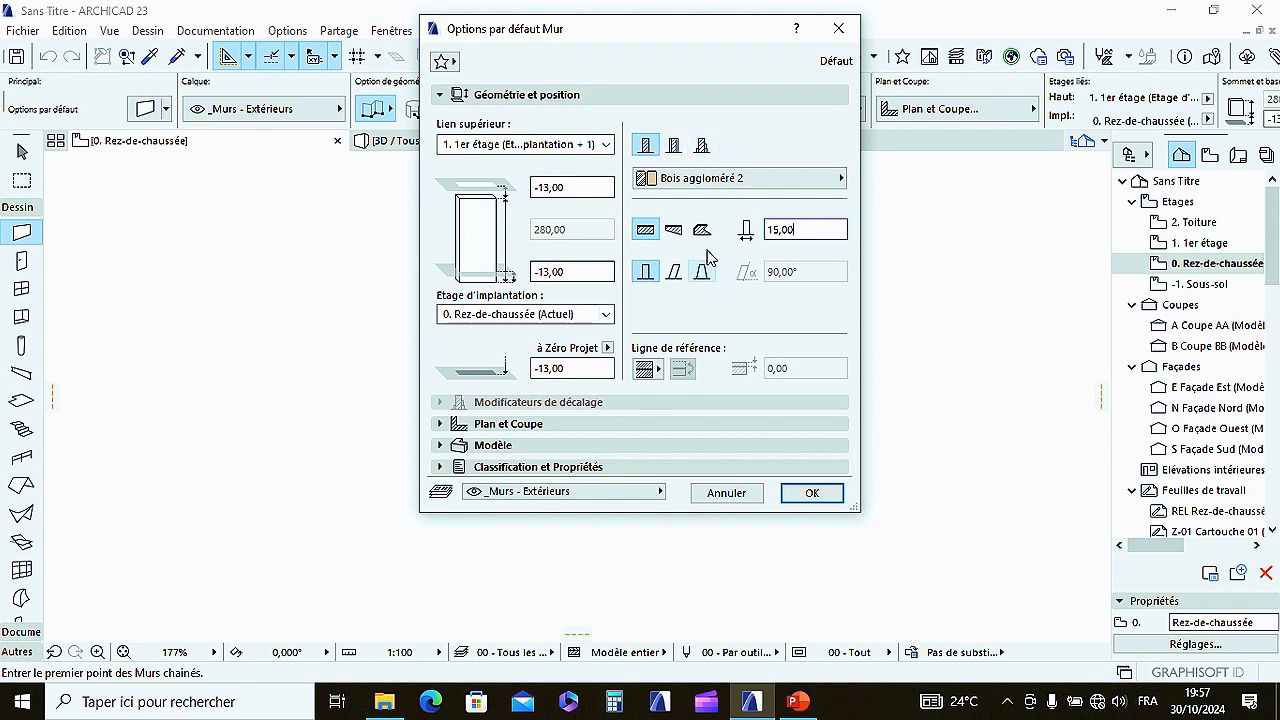
Step: Unlink the default wall's top from the upper storey (Non lié) and set its base offset to 0 cm
left_click(598, 147)
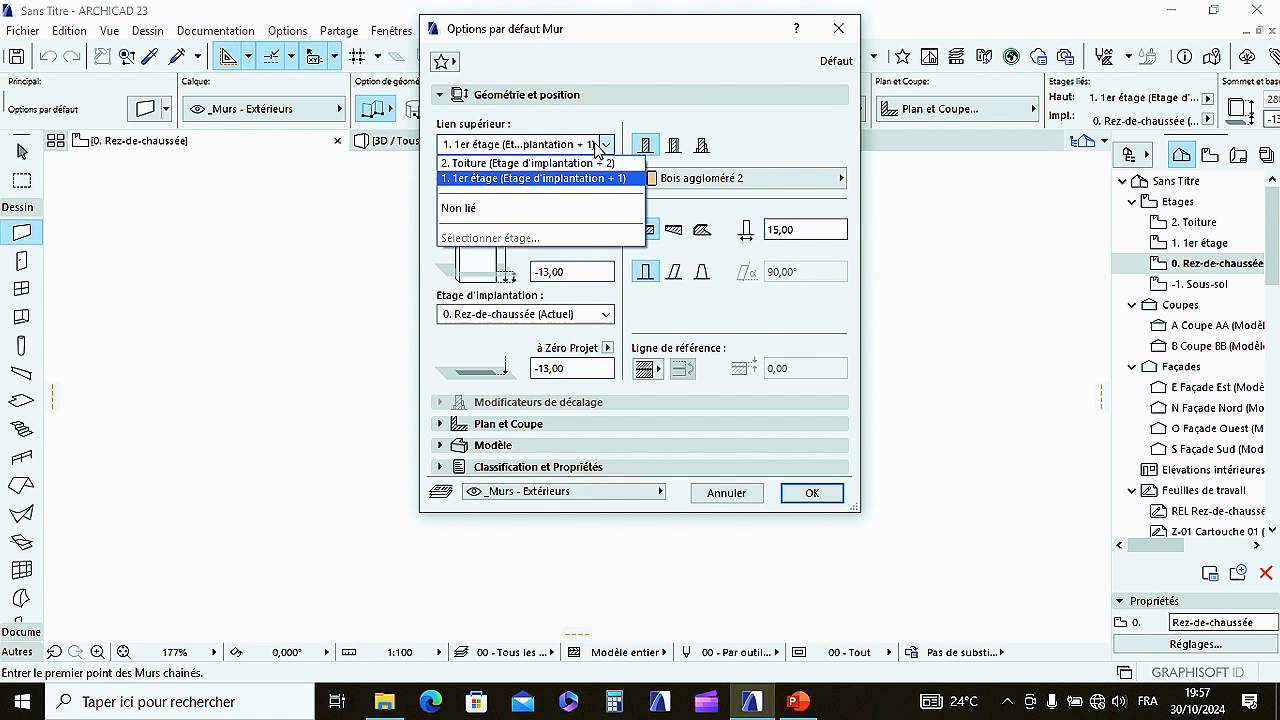
left_click(575, 207)
left_click_drag(581, 273, 315, 299)
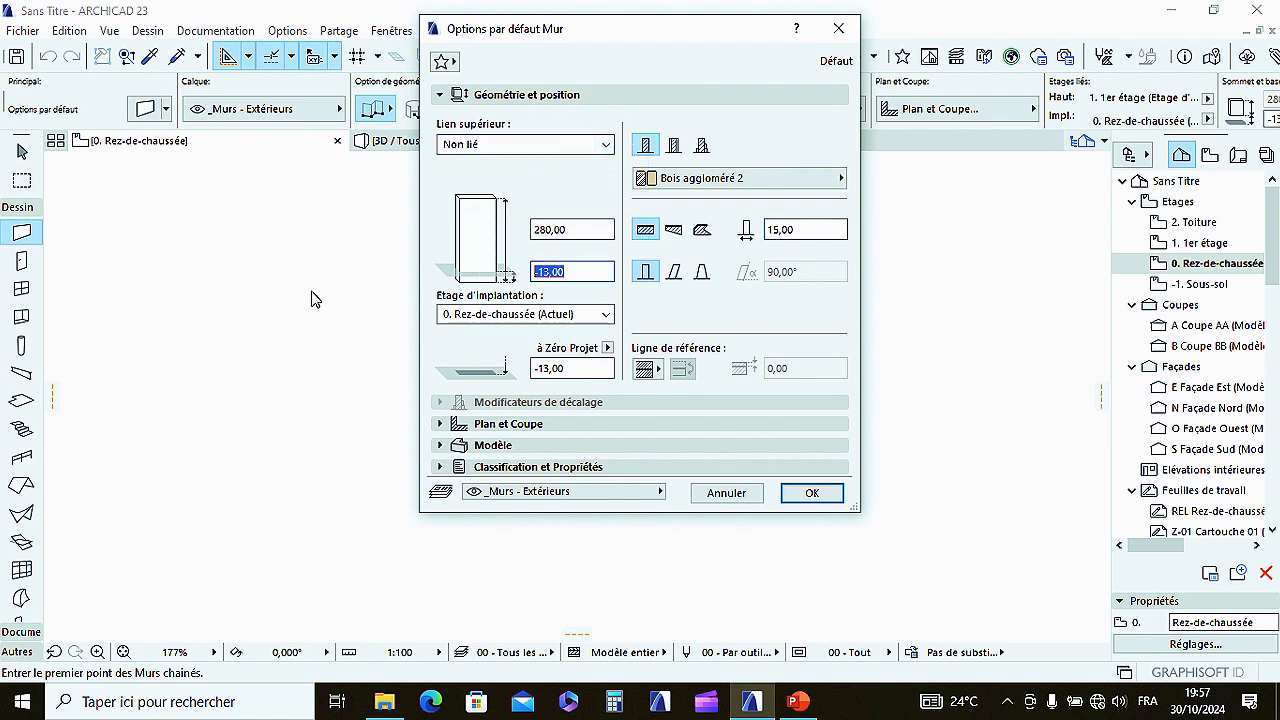
type("0")
left_click(812, 493)
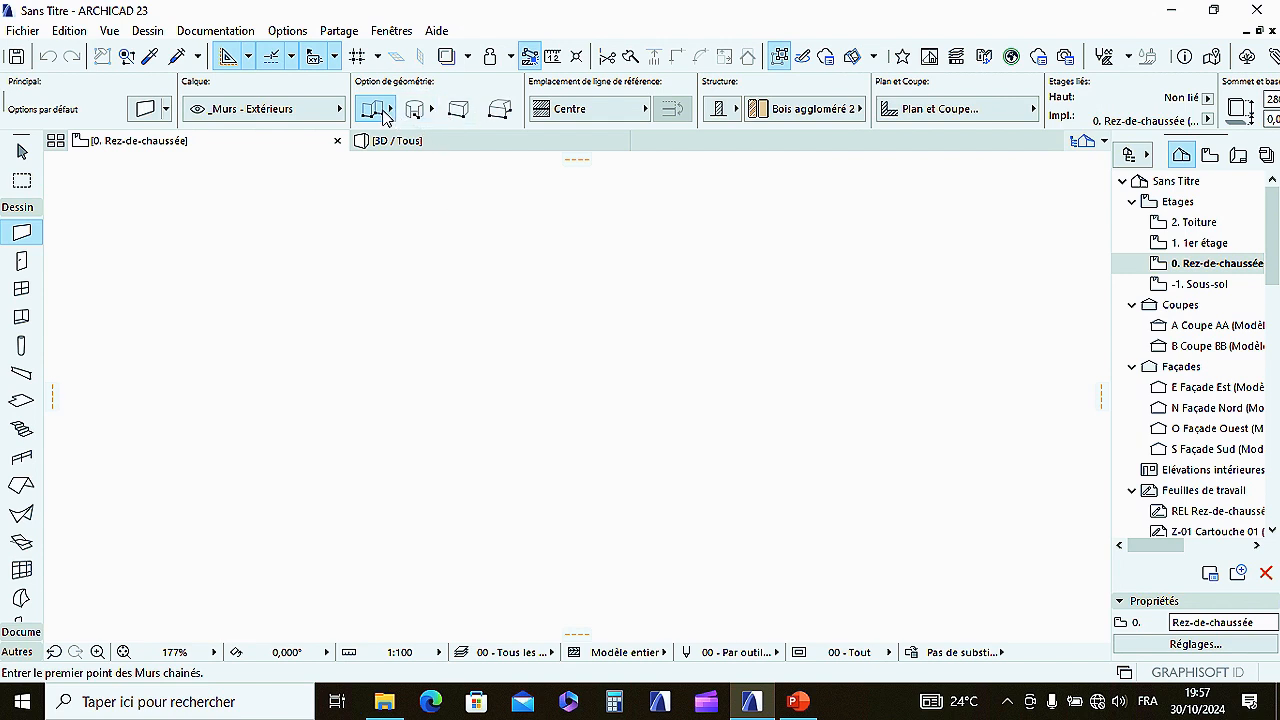
Step: Draw a closed rectangle of exterior walls on the ground floor using the rectangular geometry method
left_click(391, 110)
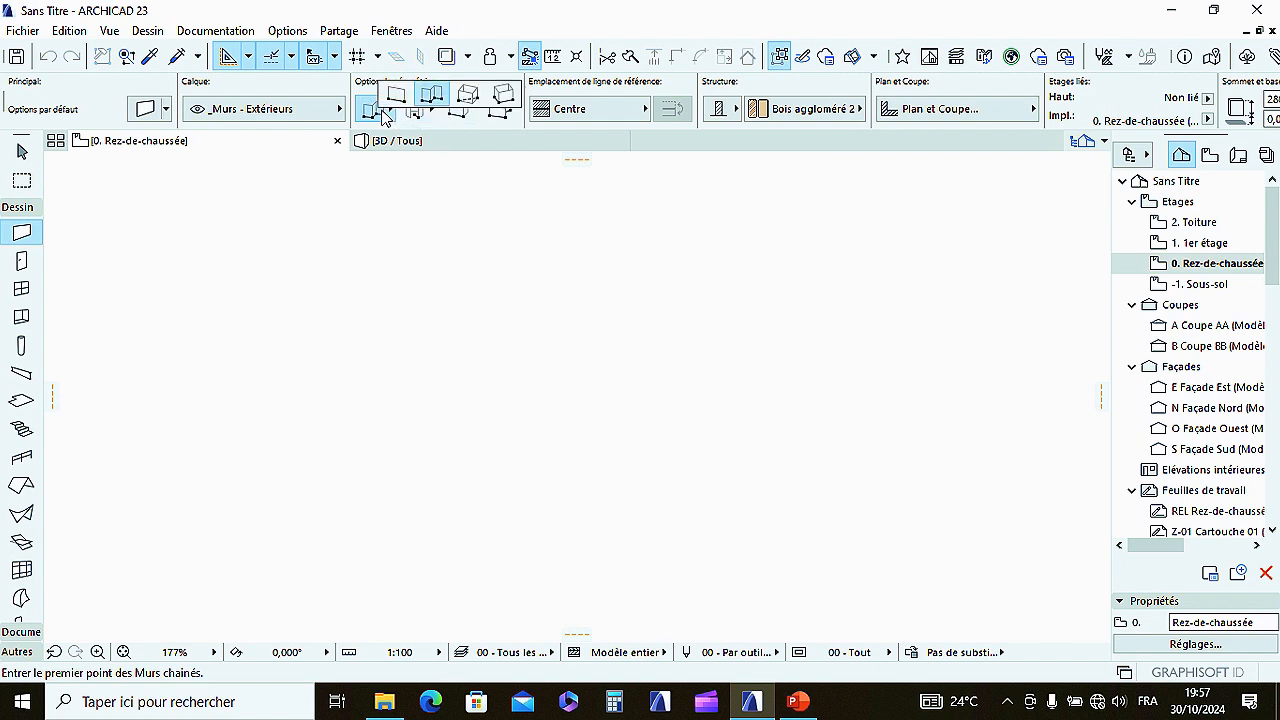
left_click(469, 96)
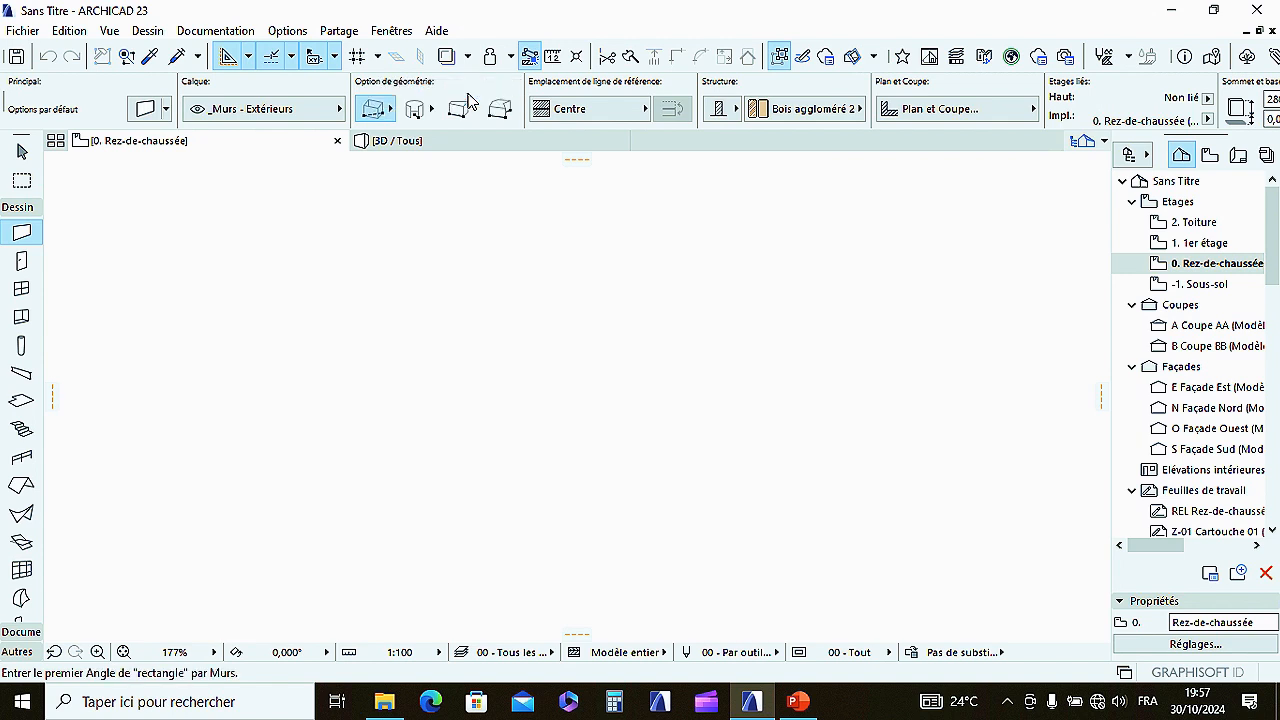
left_click(420, 237)
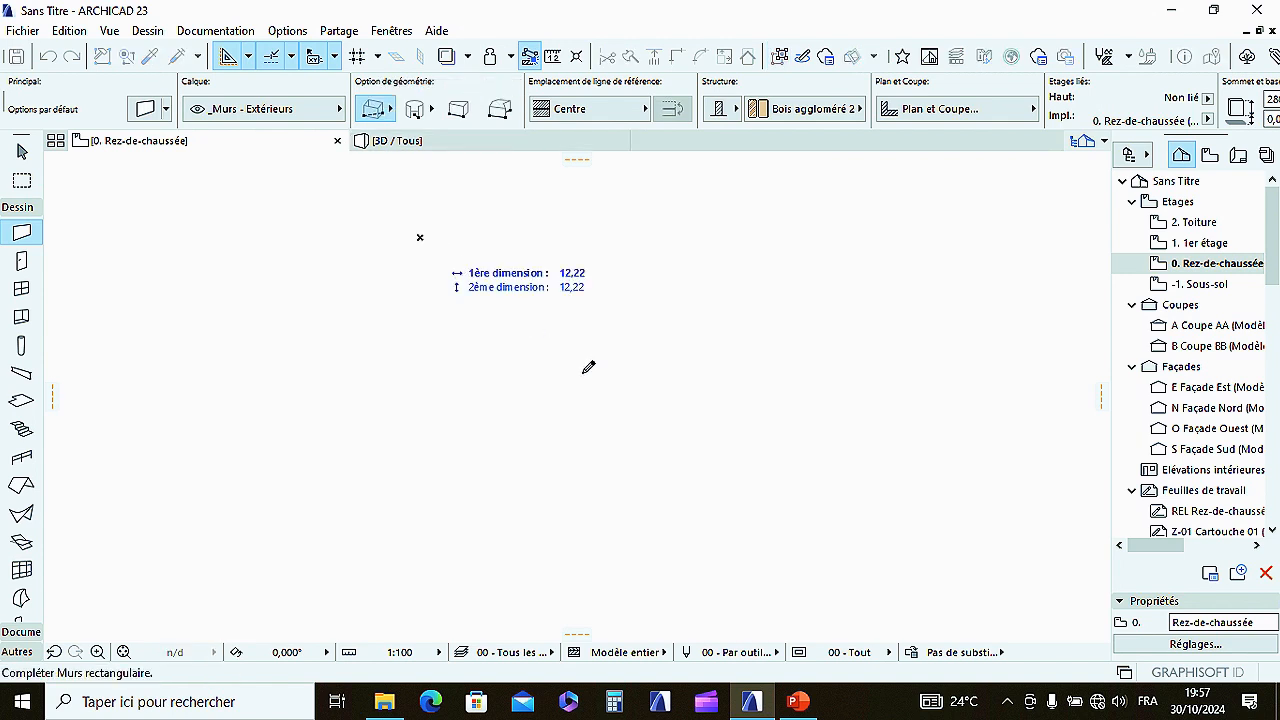
left_click(808, 493)
scroll(652, 444, "up", 3)
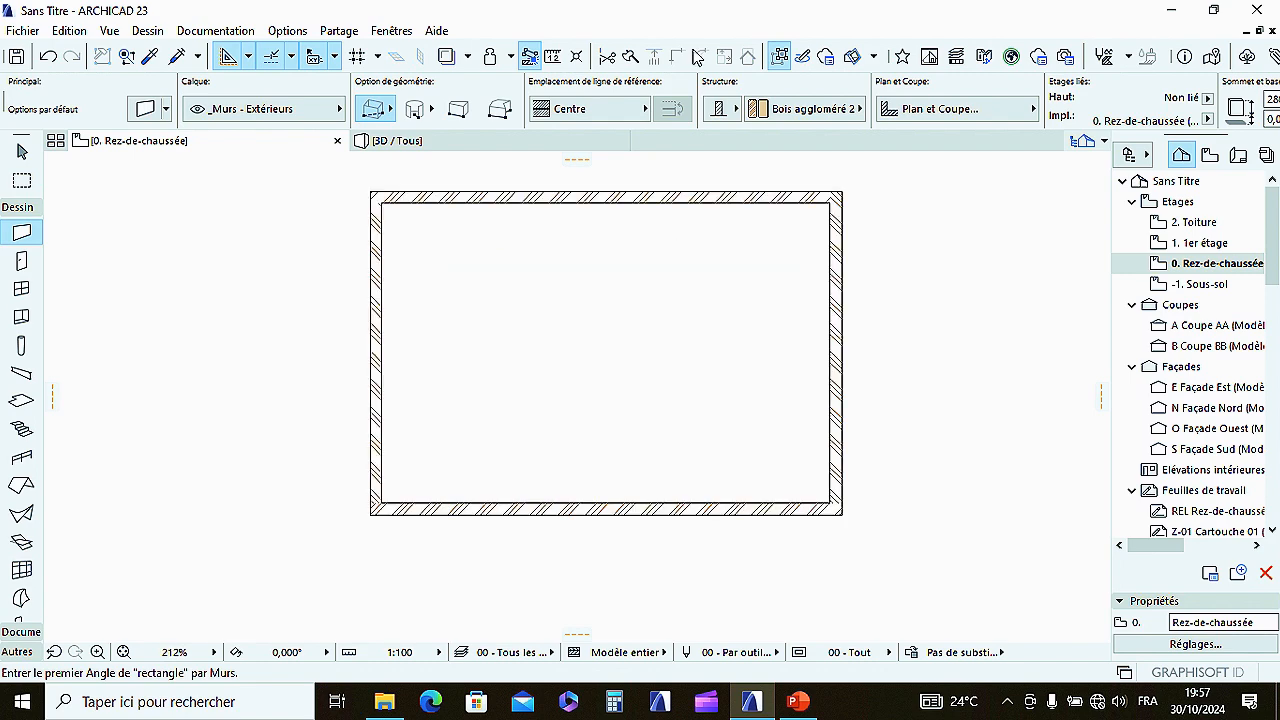
Step: Activate the Slab tool and open its default settings
scroll(585, 380, "down", 3)
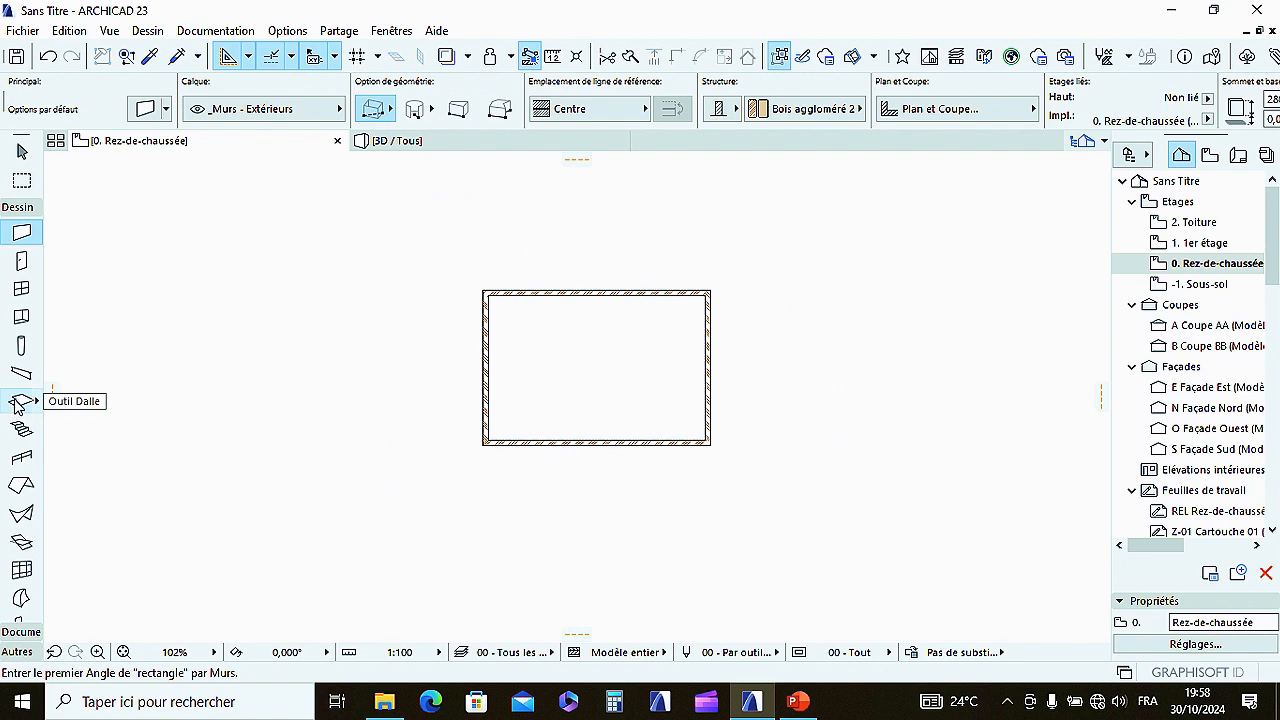
left_click(20, 401)
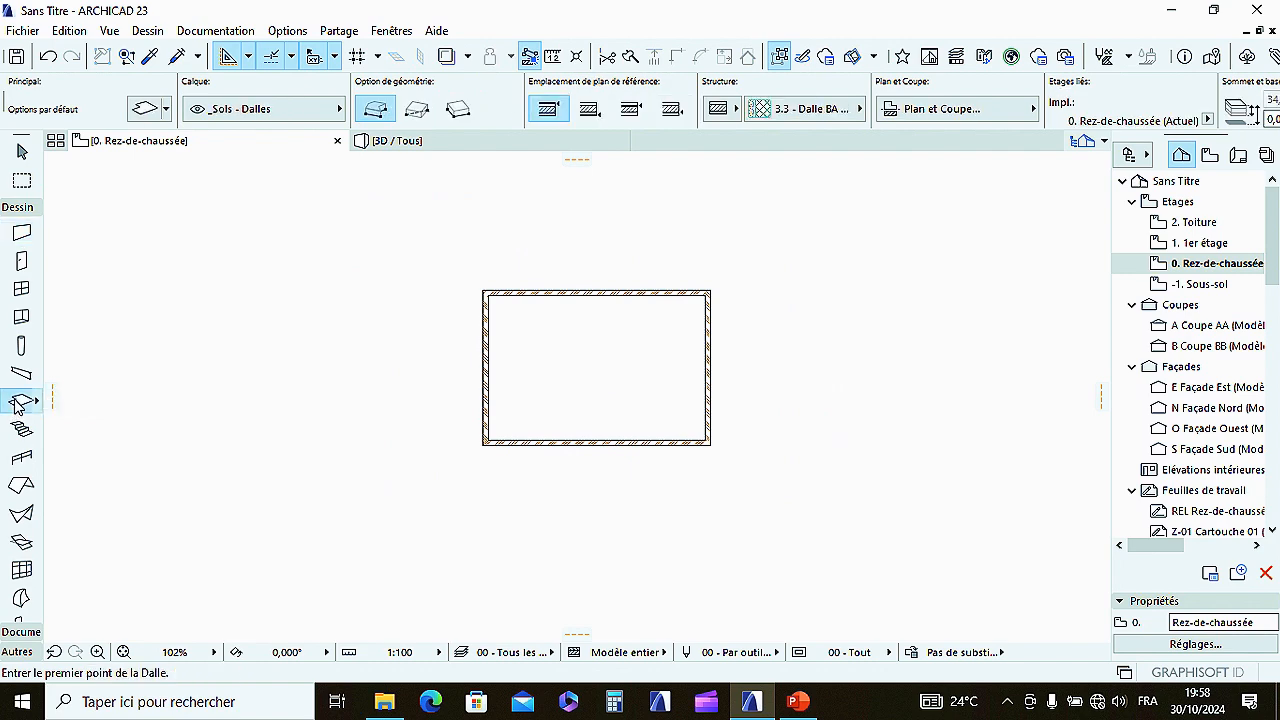
left_click(143, 111)
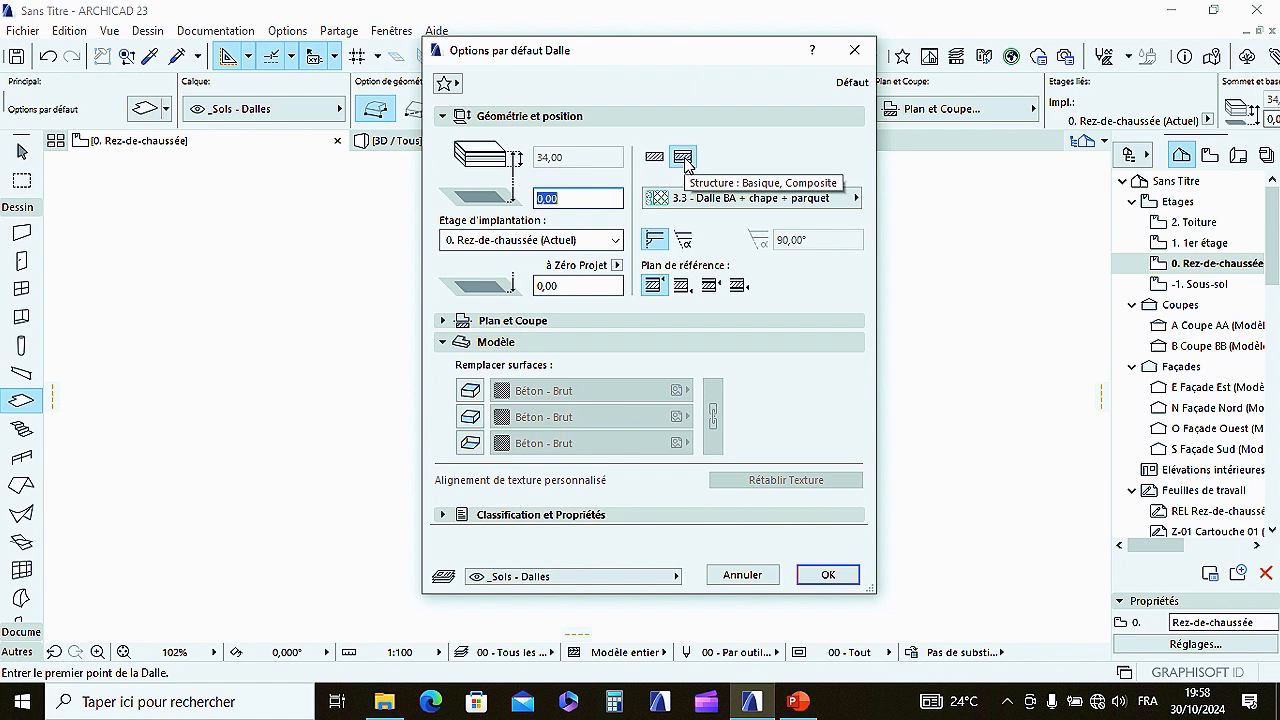
Step: Try the composite structures 2.4 - Refend: bois + isolation + bois and 3.4 - Dalle BA for the default slab
left_click(684, 160)
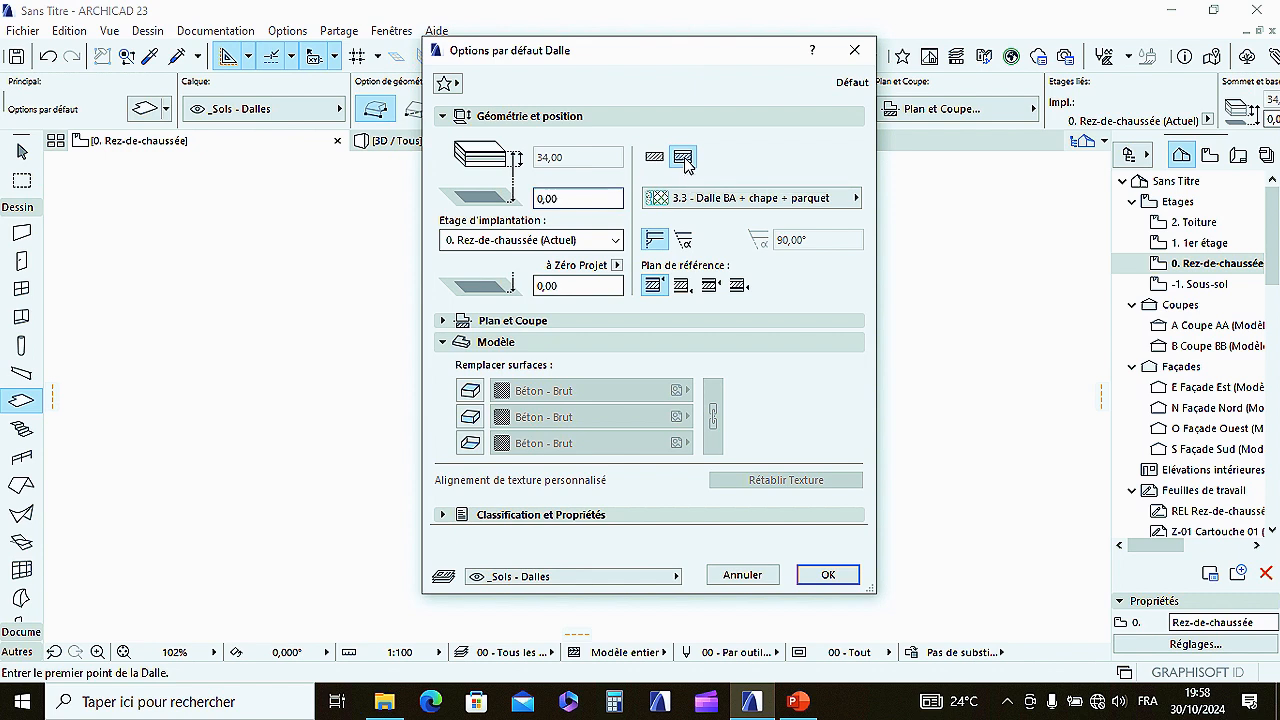
left_click(743, 200)
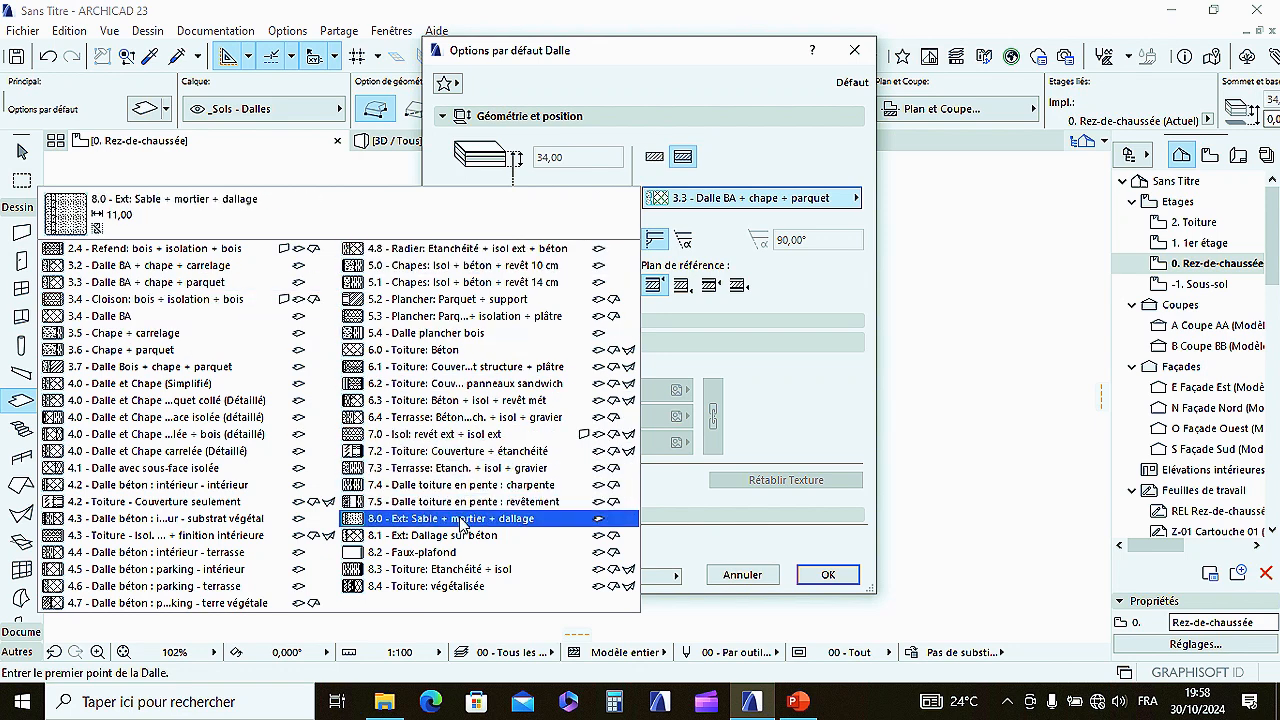
left_click(170, 250)
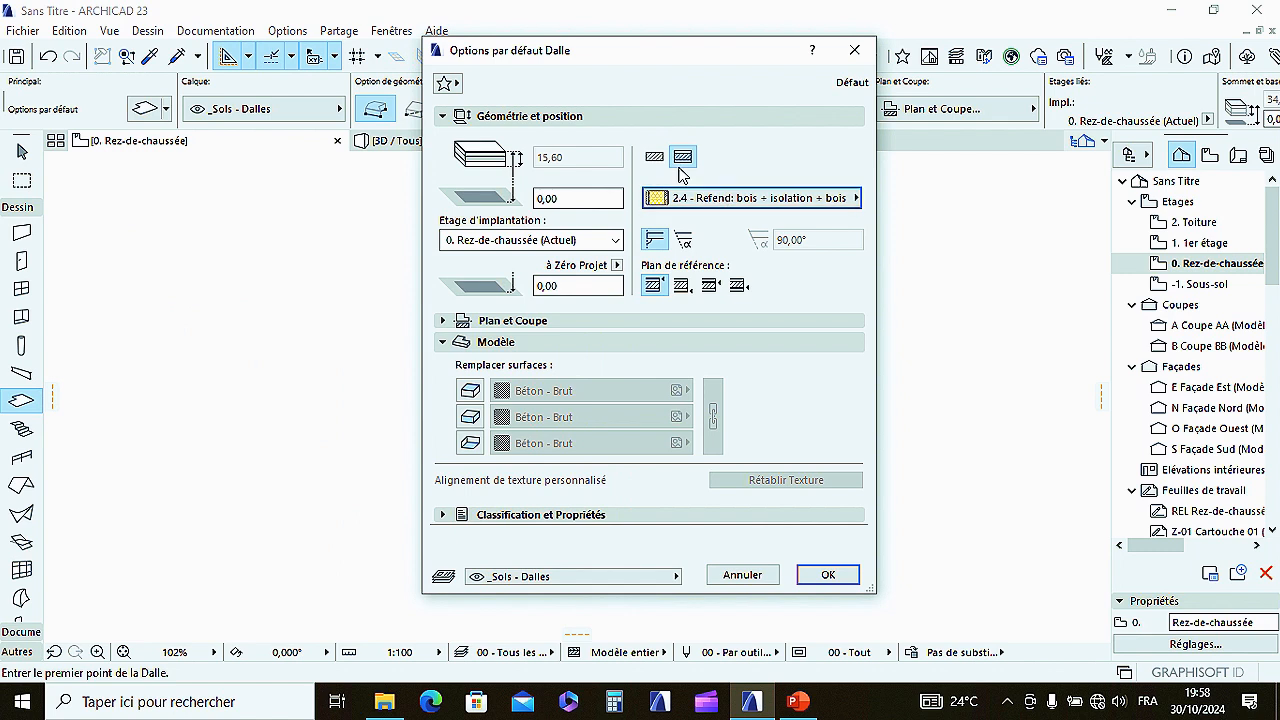
mouse_move(660, 3)
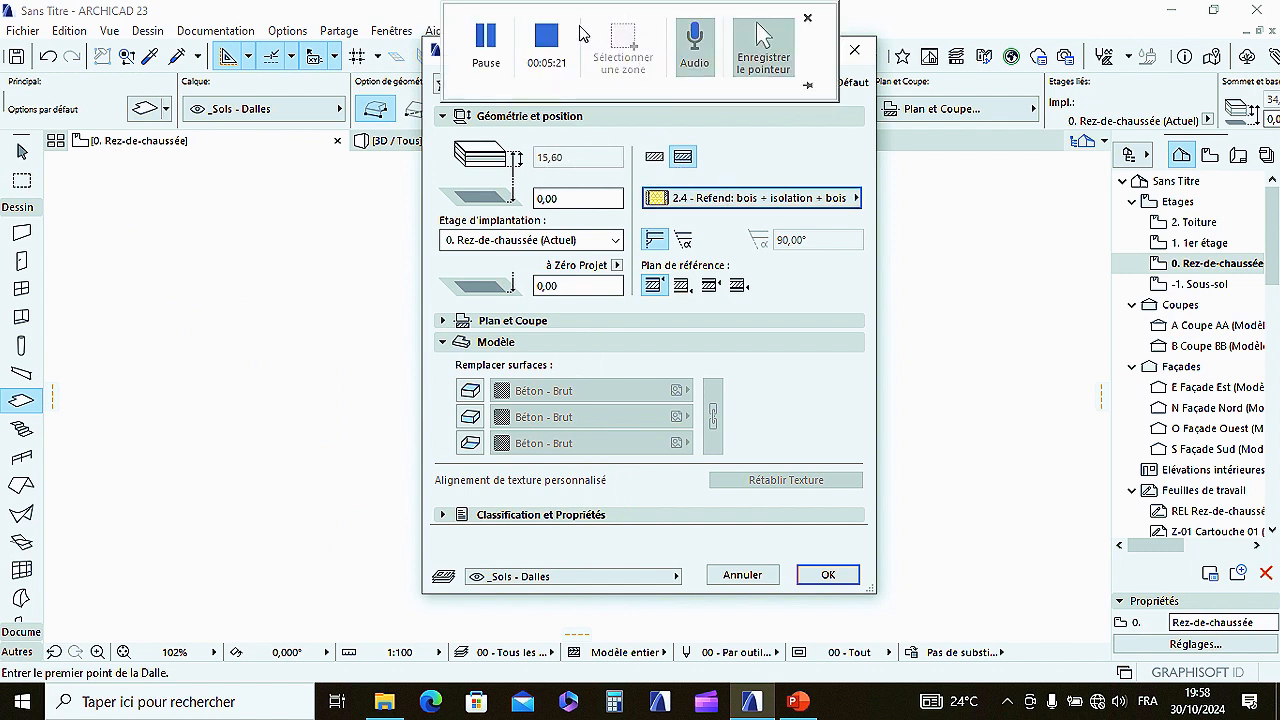
left_click(495, 49)
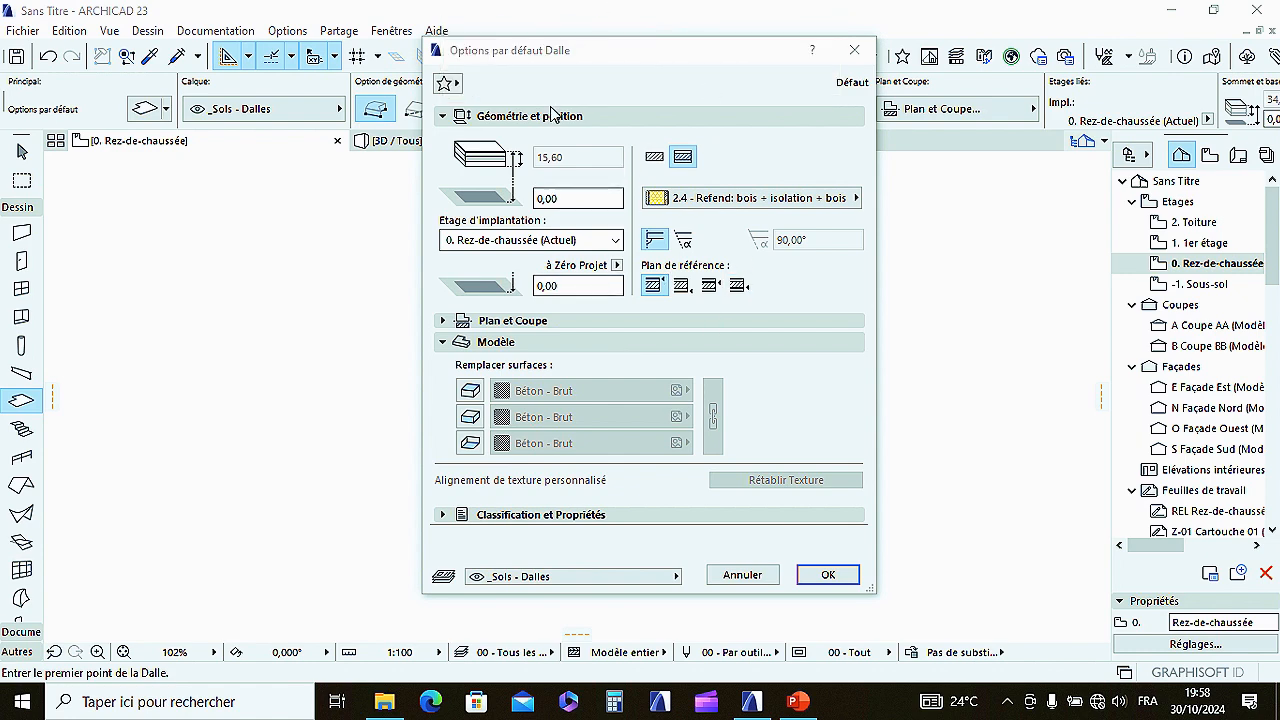
left_click(785, 197)
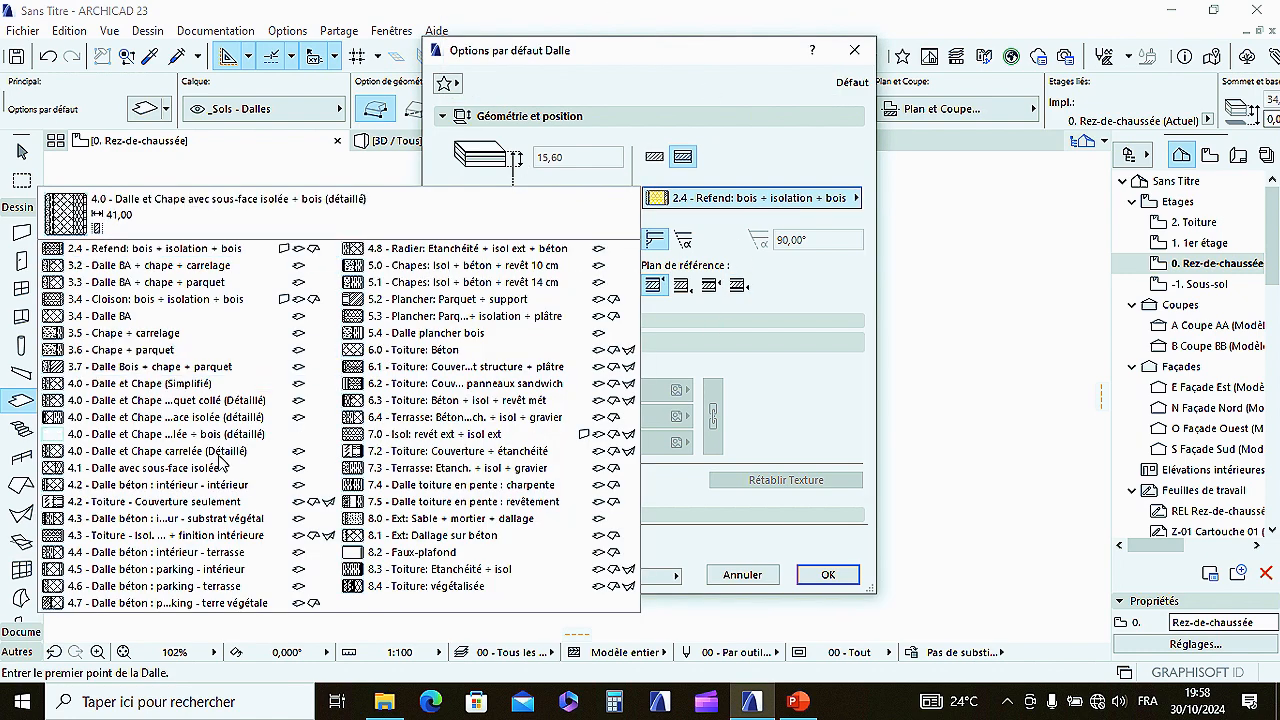
left_click(215, 316)
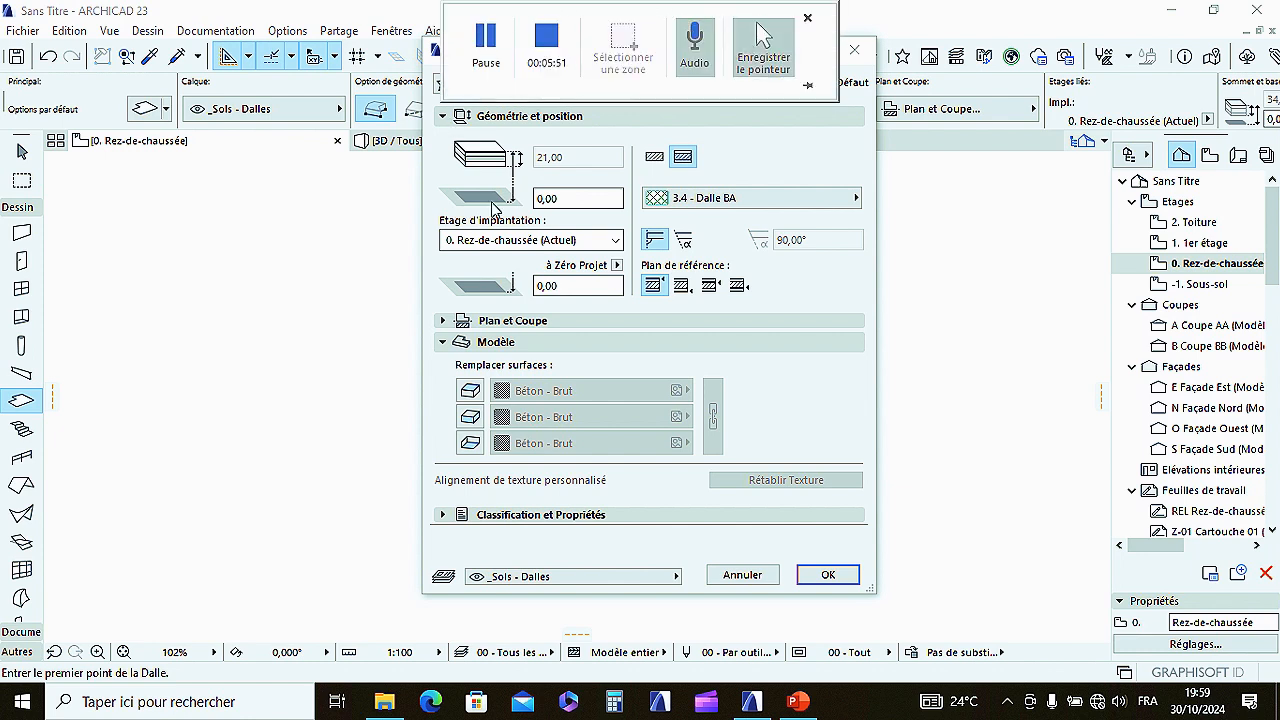
Step: Give the default slab a basic structure with a thickness of 15 cm
left_click(654, 157)
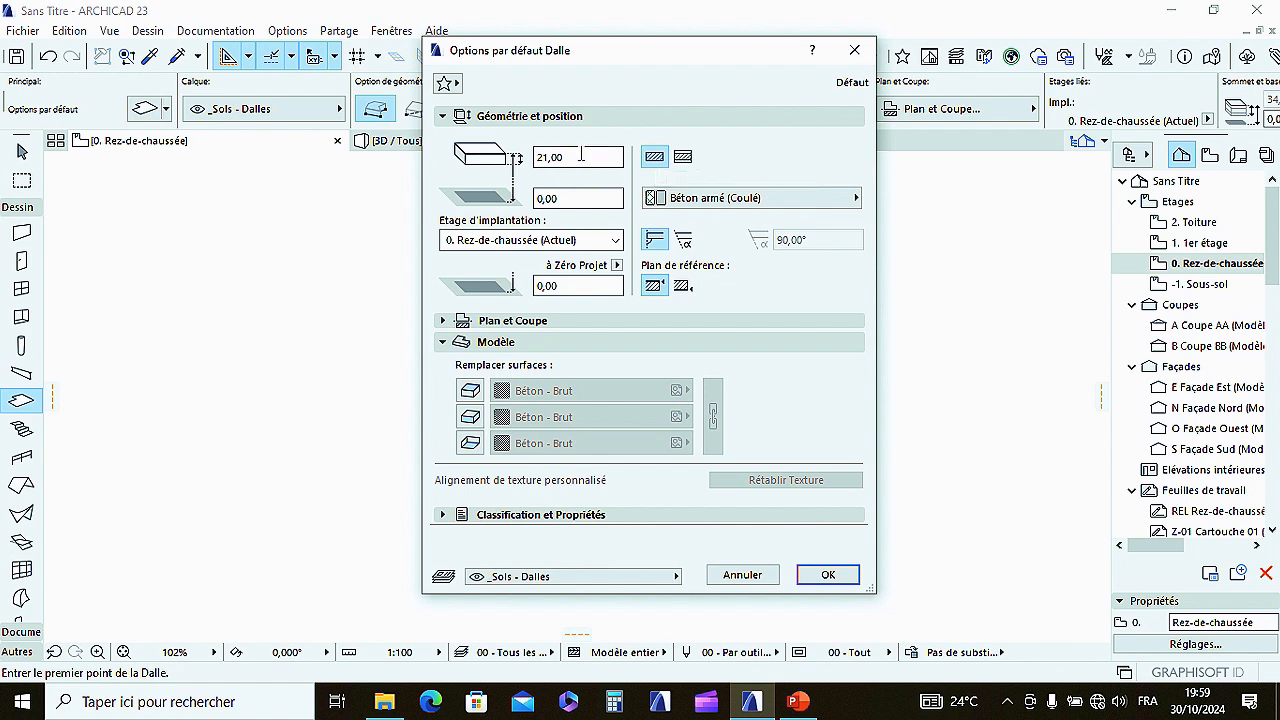
left_click_drag(581, 154, 388, 153)
type("15")
mouse_move(589, 6)
left_click(485, 58)
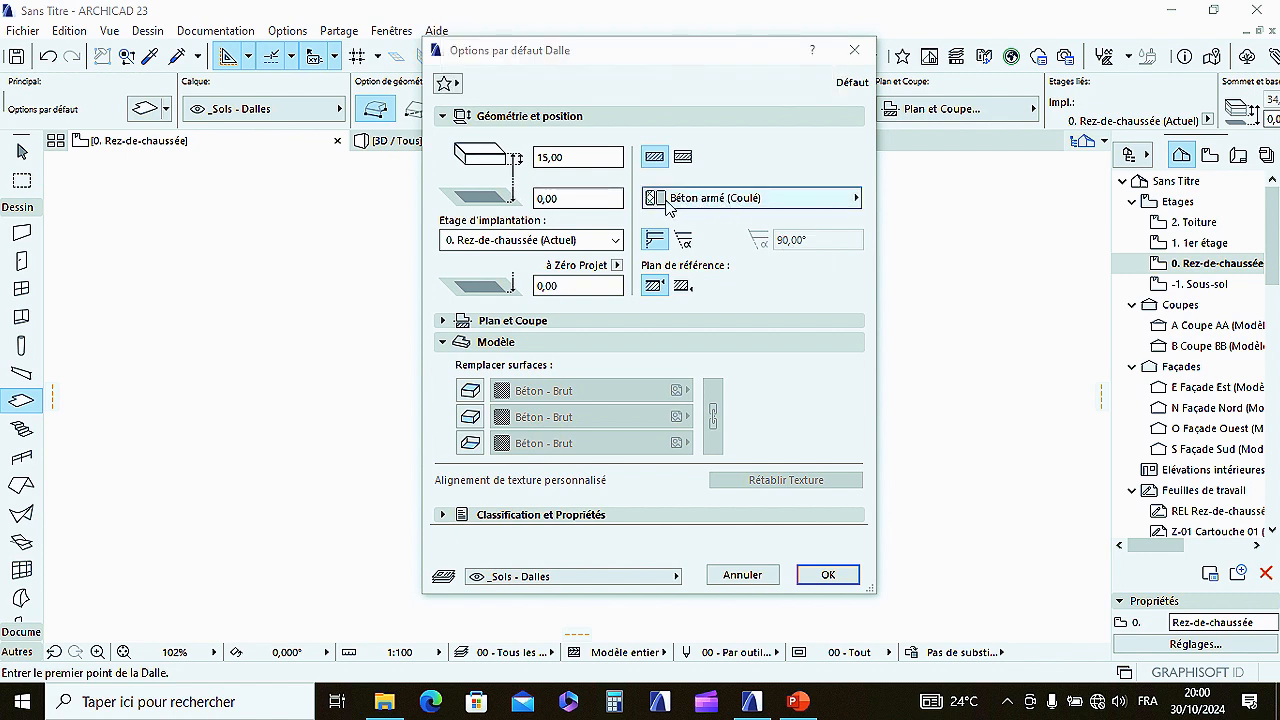
Step: Set the default slab's building material to Béton armé (Apparent)
left_click(742, 199)
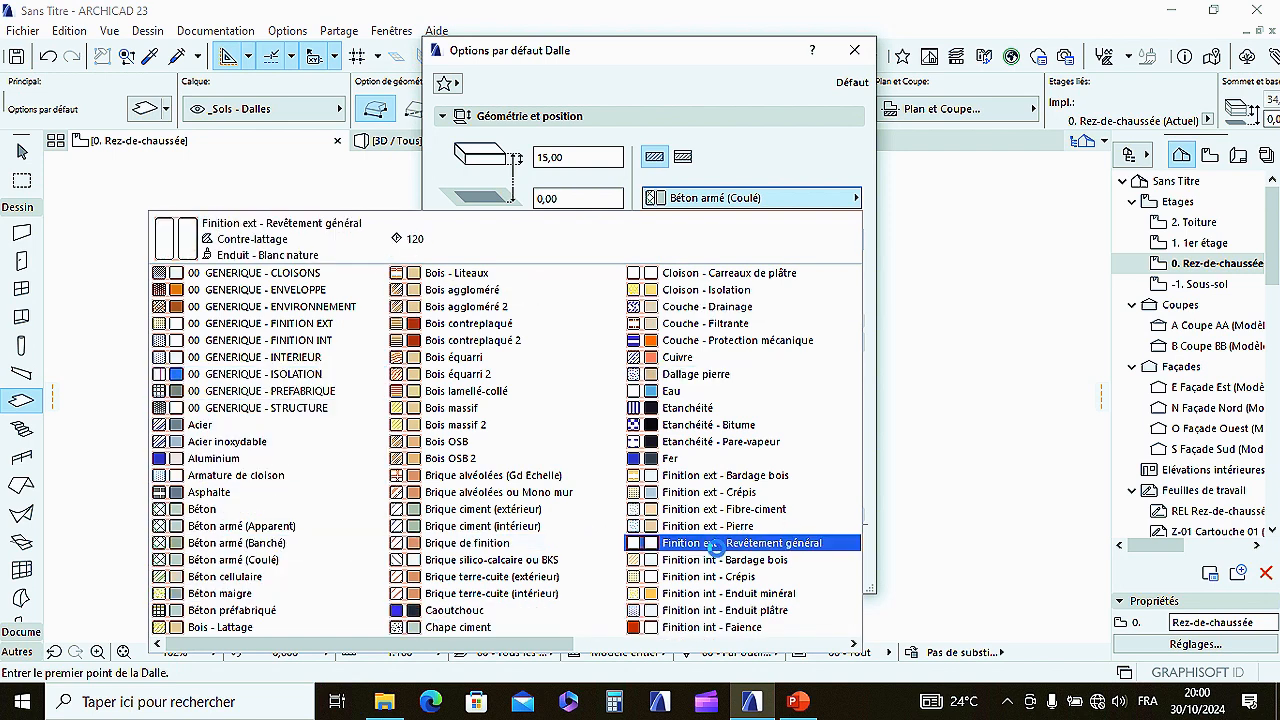
mouse_move(426, 644)
left_mouse_down()
mouse_move(529, 642)
mouse_move(407, 644)
left_mouse_up()
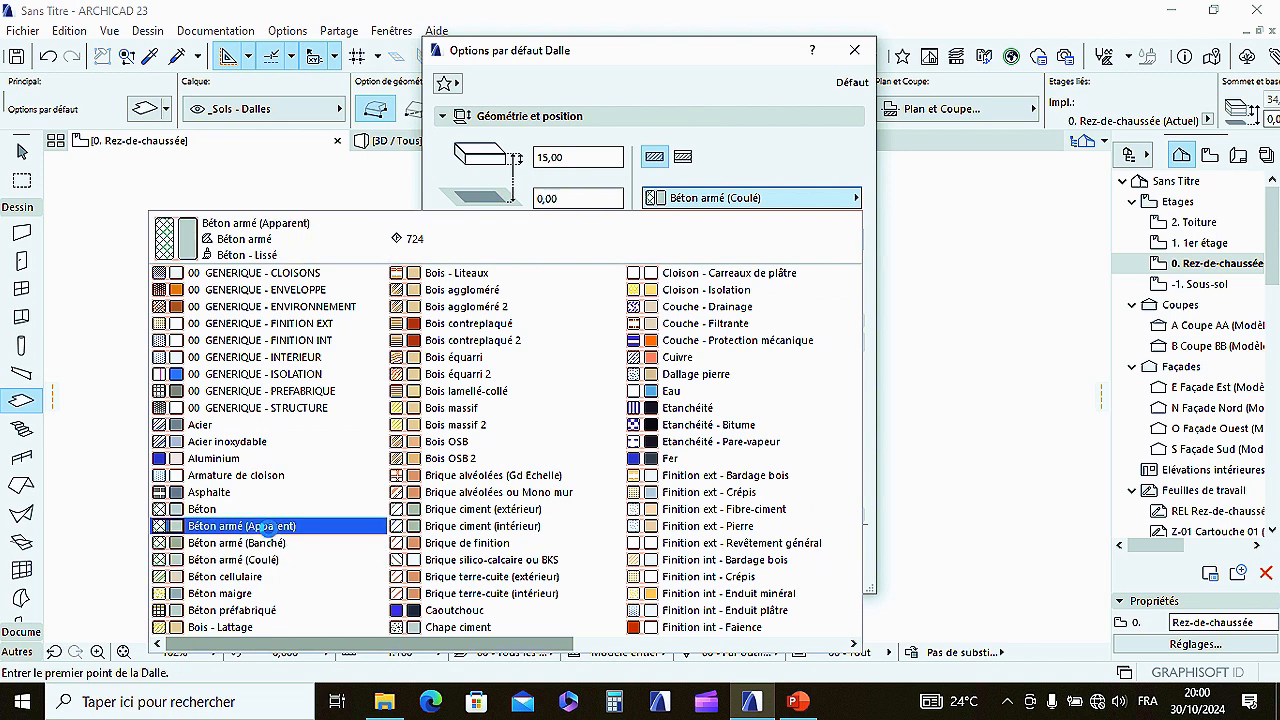
left_click(268, 525)
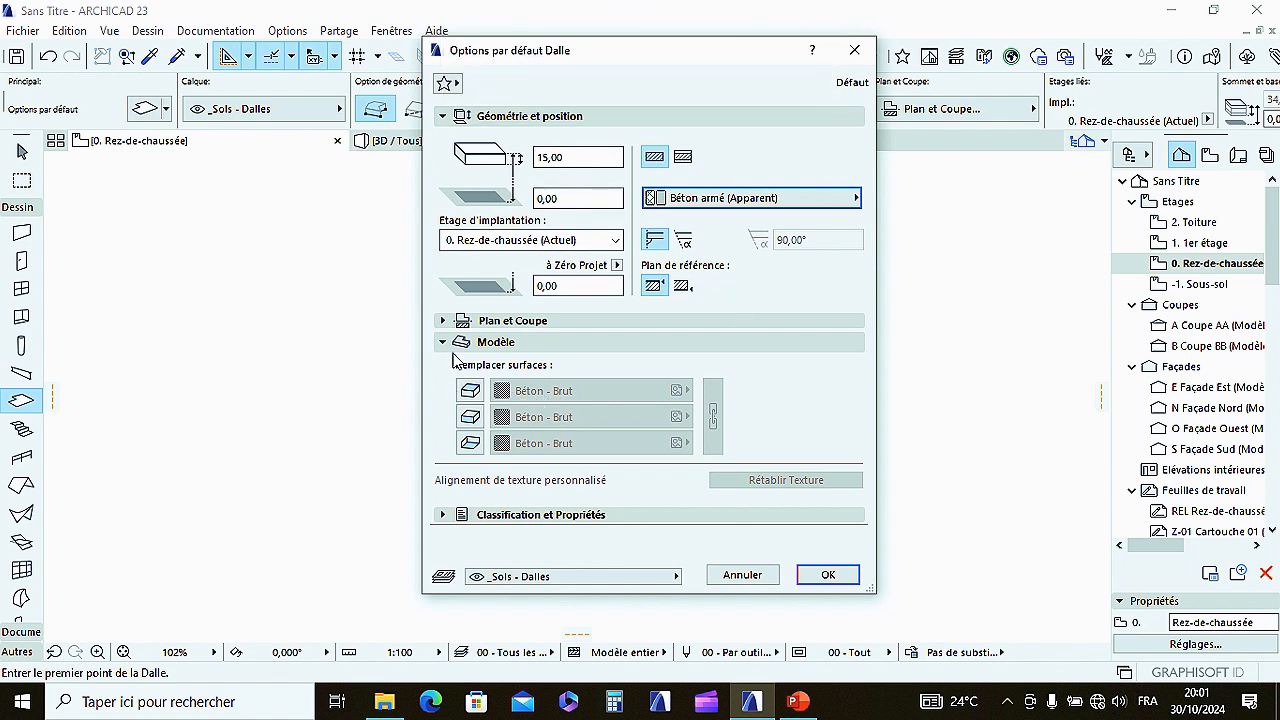
Step: Review the slab's plan and section display settings and enable its top, side and bottom surface overrides with Béton - Brut
left_click(502, 322)
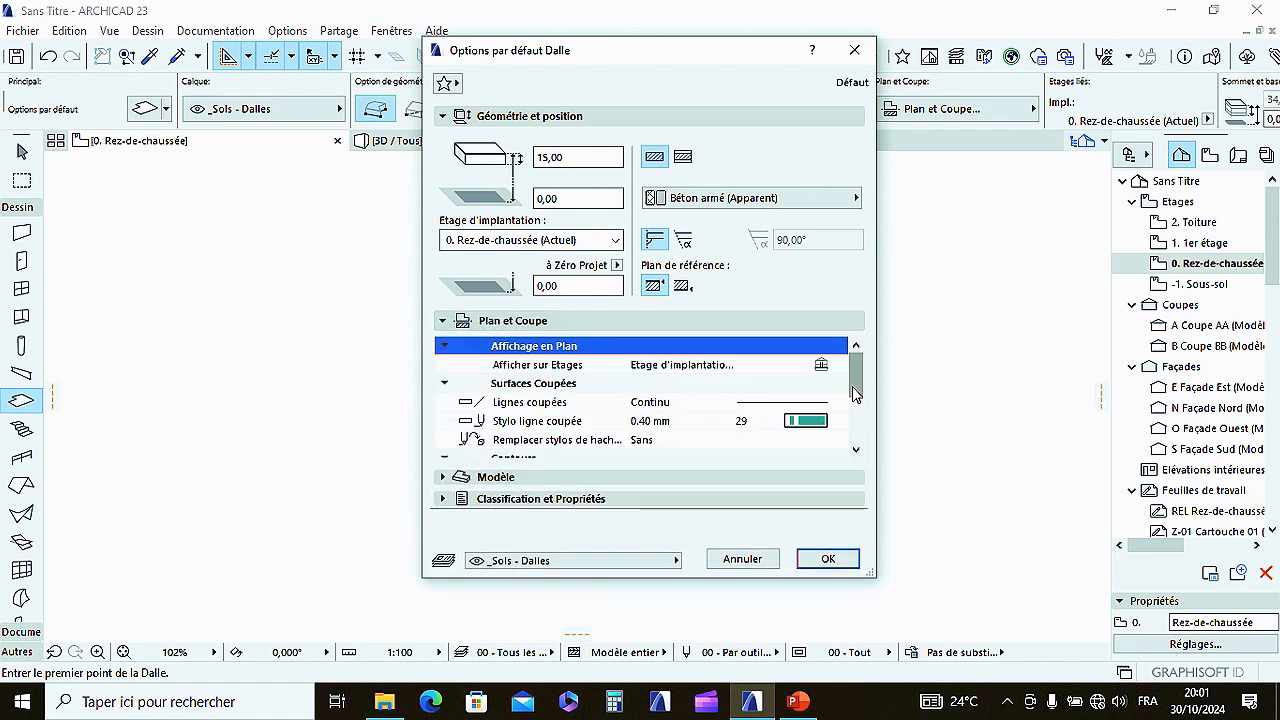
scroll(852, 405, "down", 2)
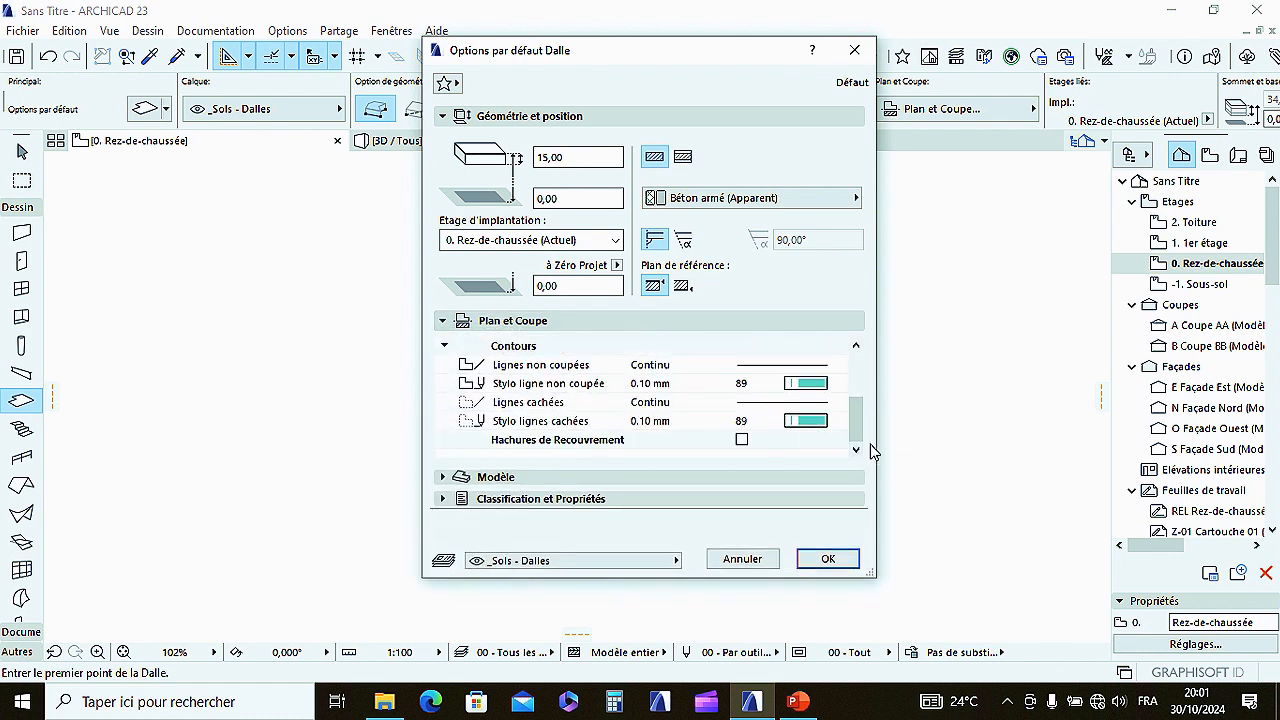
scroll(858, 425, "up", 3)
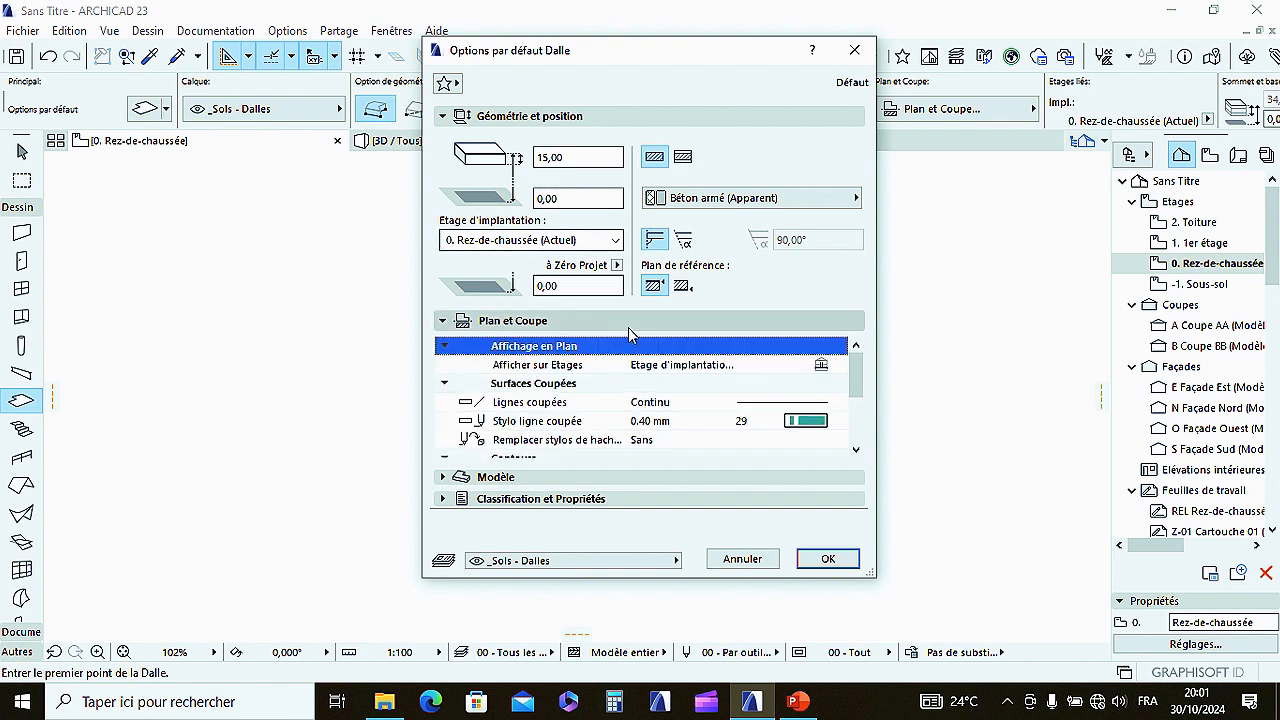
left_click(543, 476)
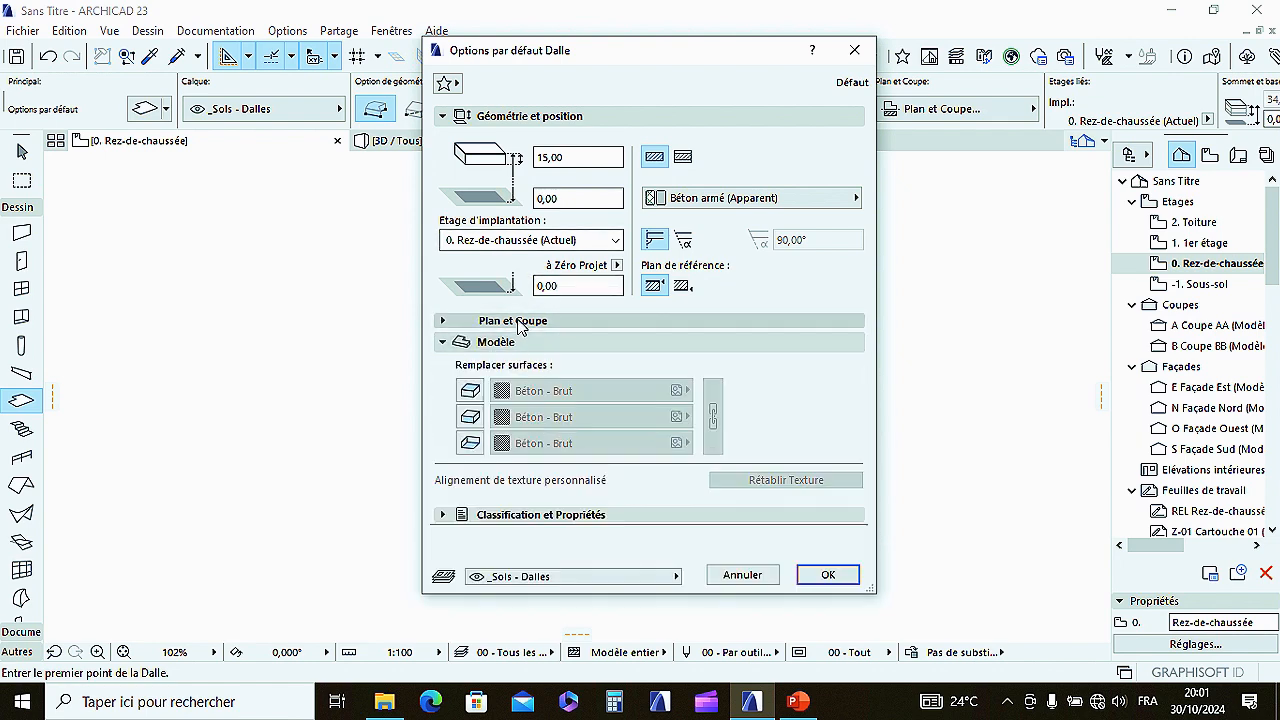
left_click(470, 390)
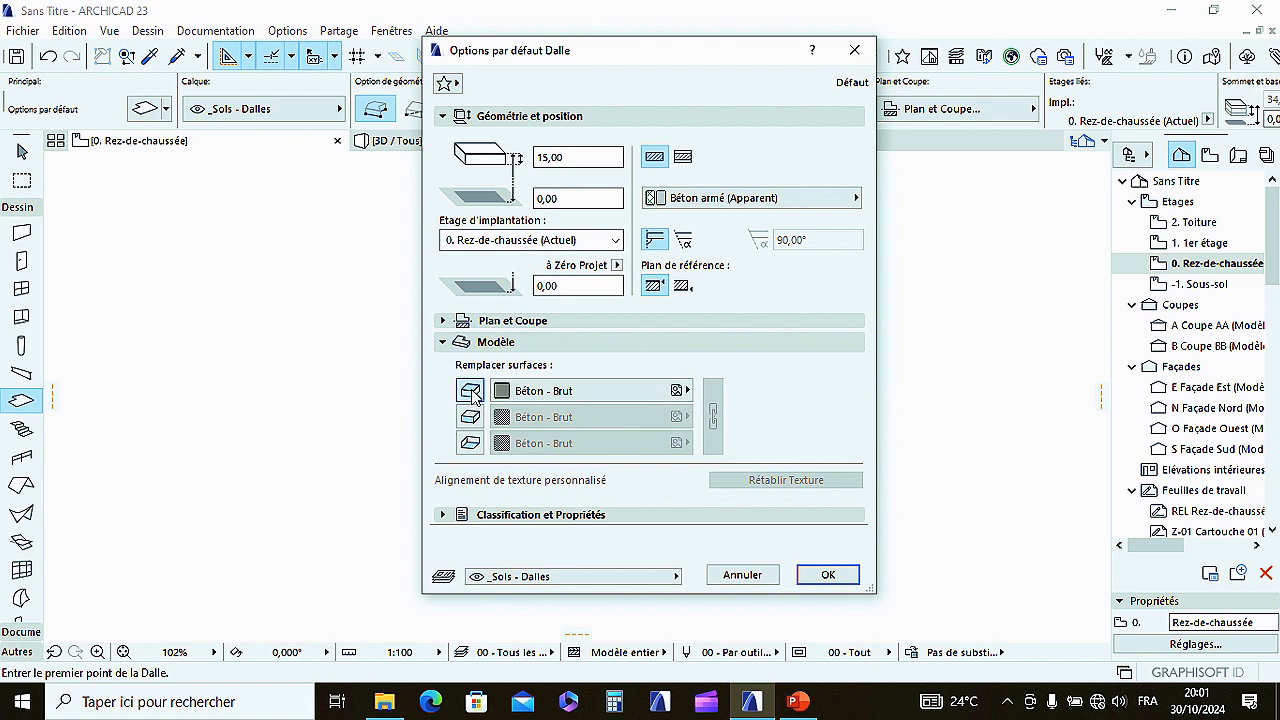
left_click(470, 416)
left_click(470, 442)
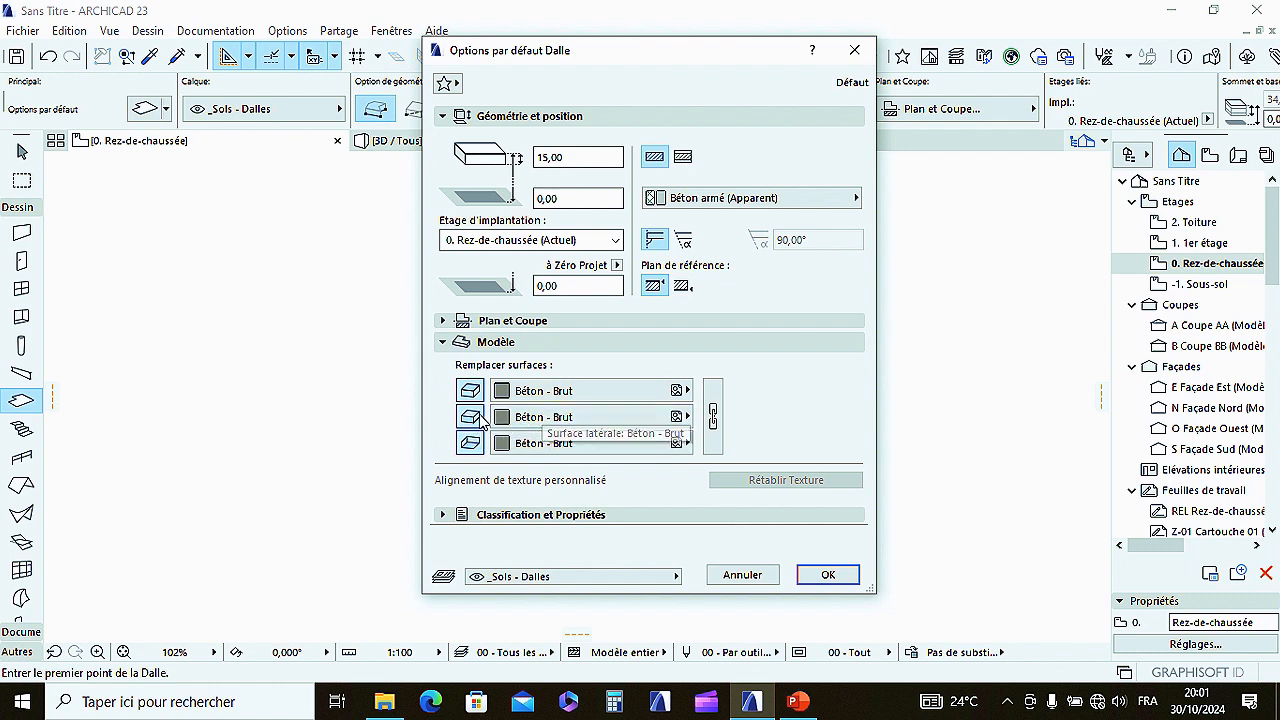
Step: Set the default slab's offset from its home storey to 280 cm and accept the slab settings
mouse_move(515, 10)
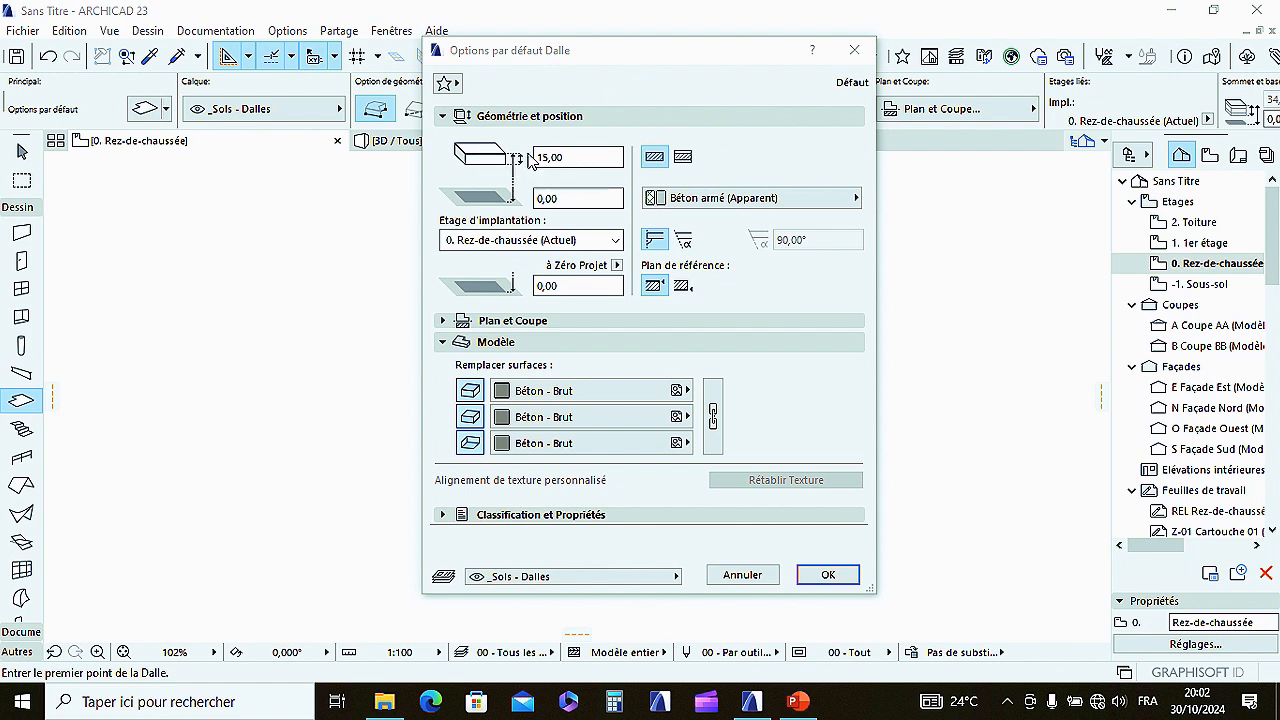
left_click(572, 199)
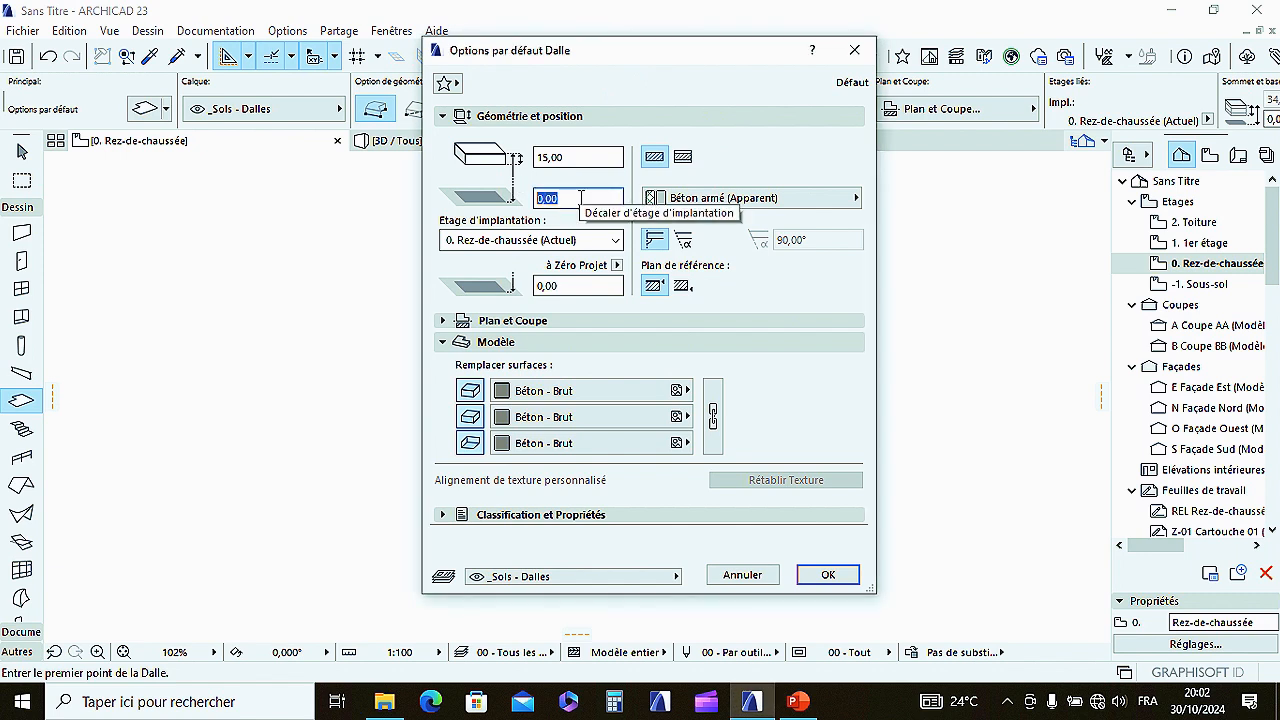
type("280")
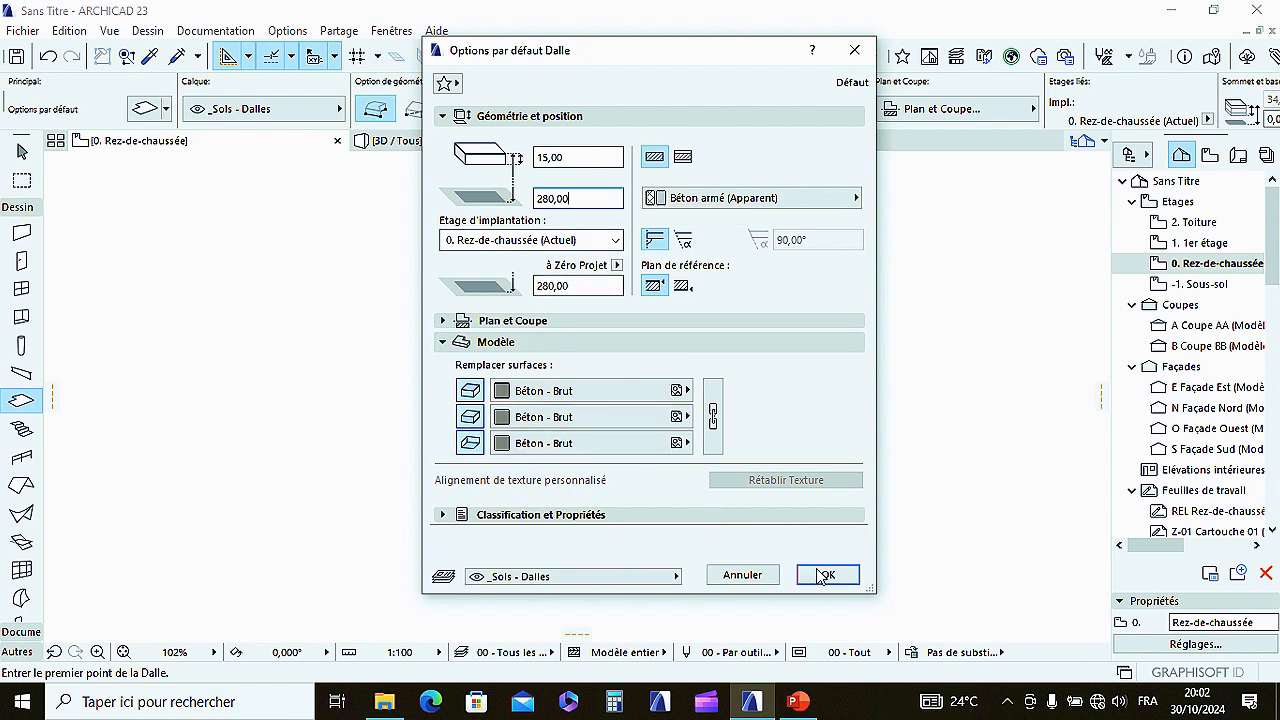
left_click(828, 574)
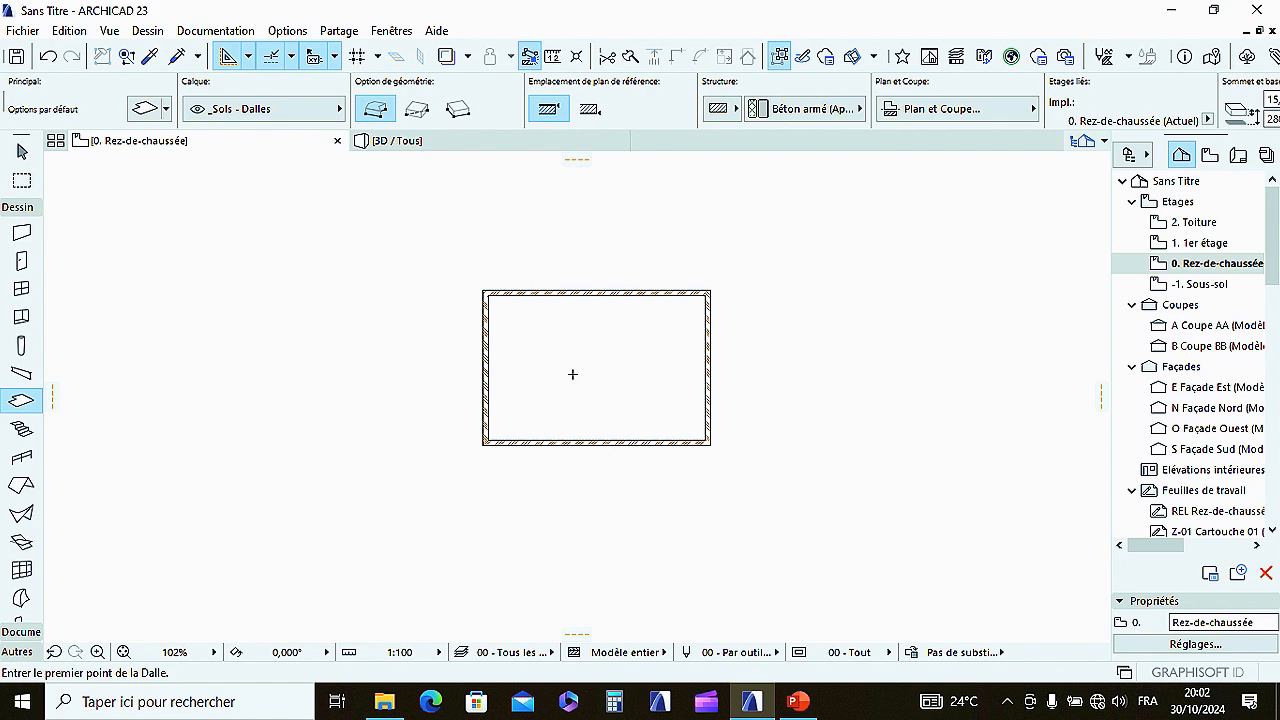
Step: Create the slab on the ground floor from the inner outline of the rectangular walls with the Magic Wand
scroll(581, 380, "up", 3)
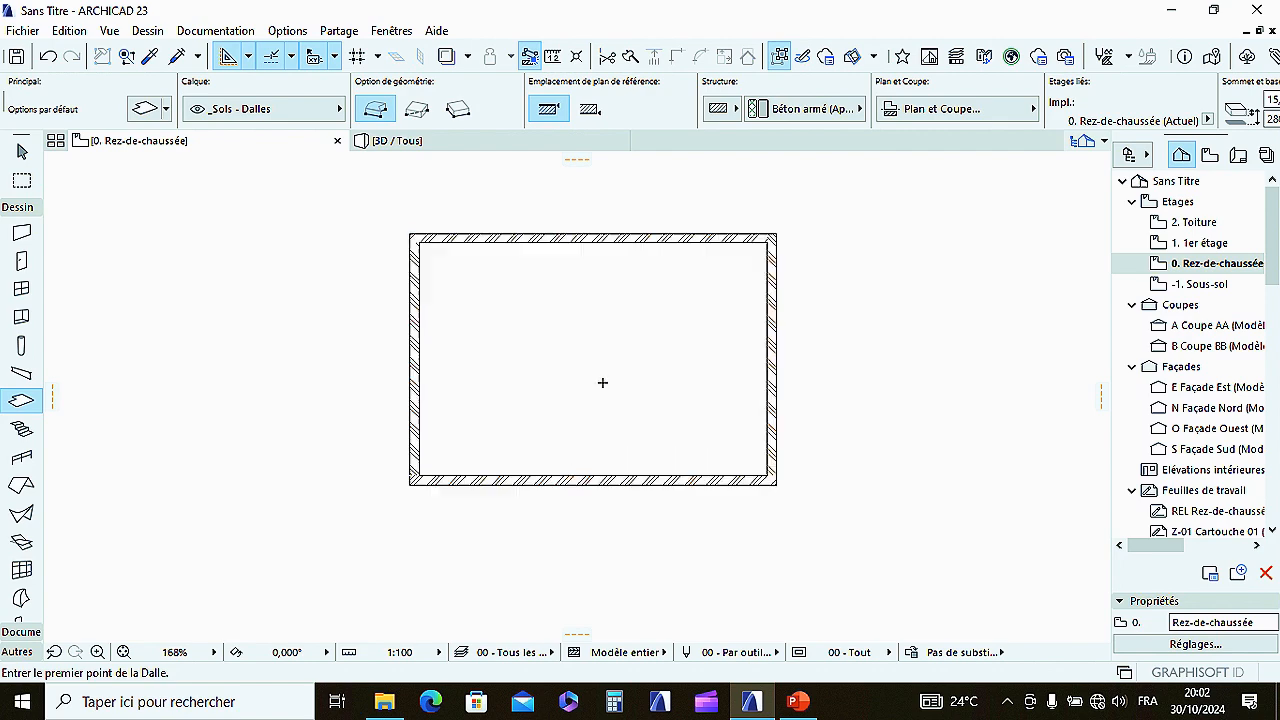
scroll(575, 366, "up", 1)
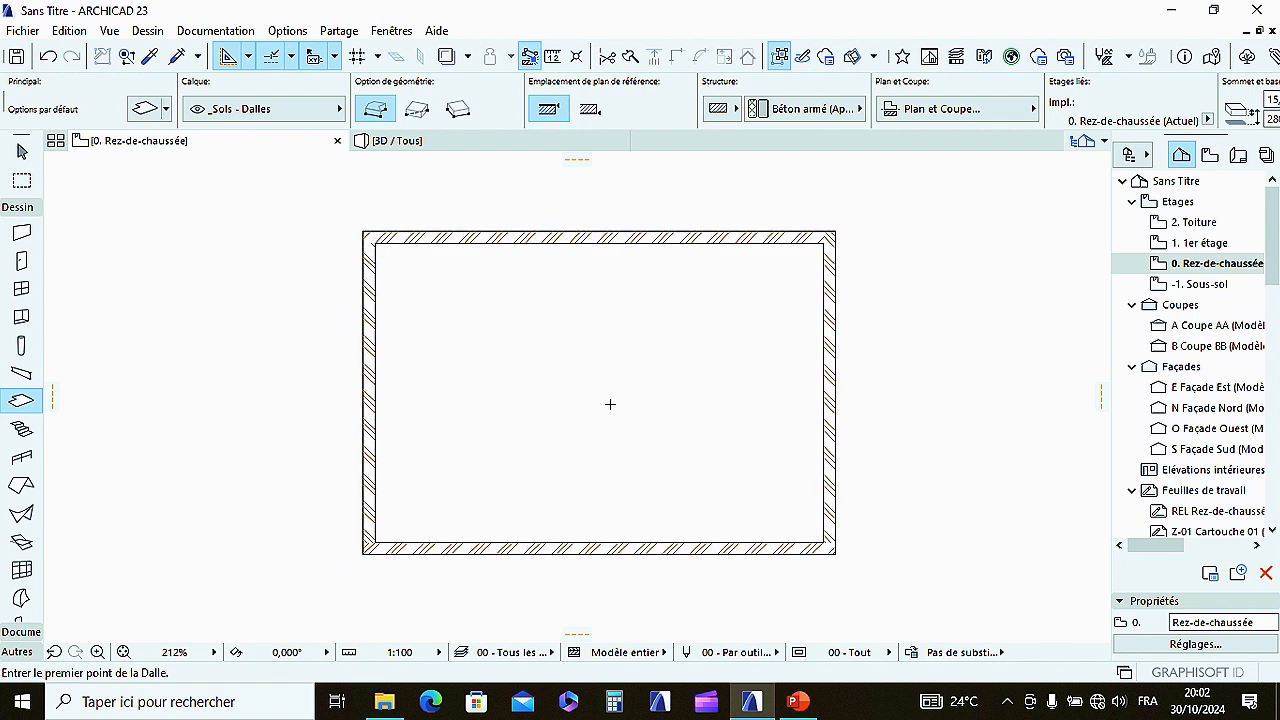
key("space")
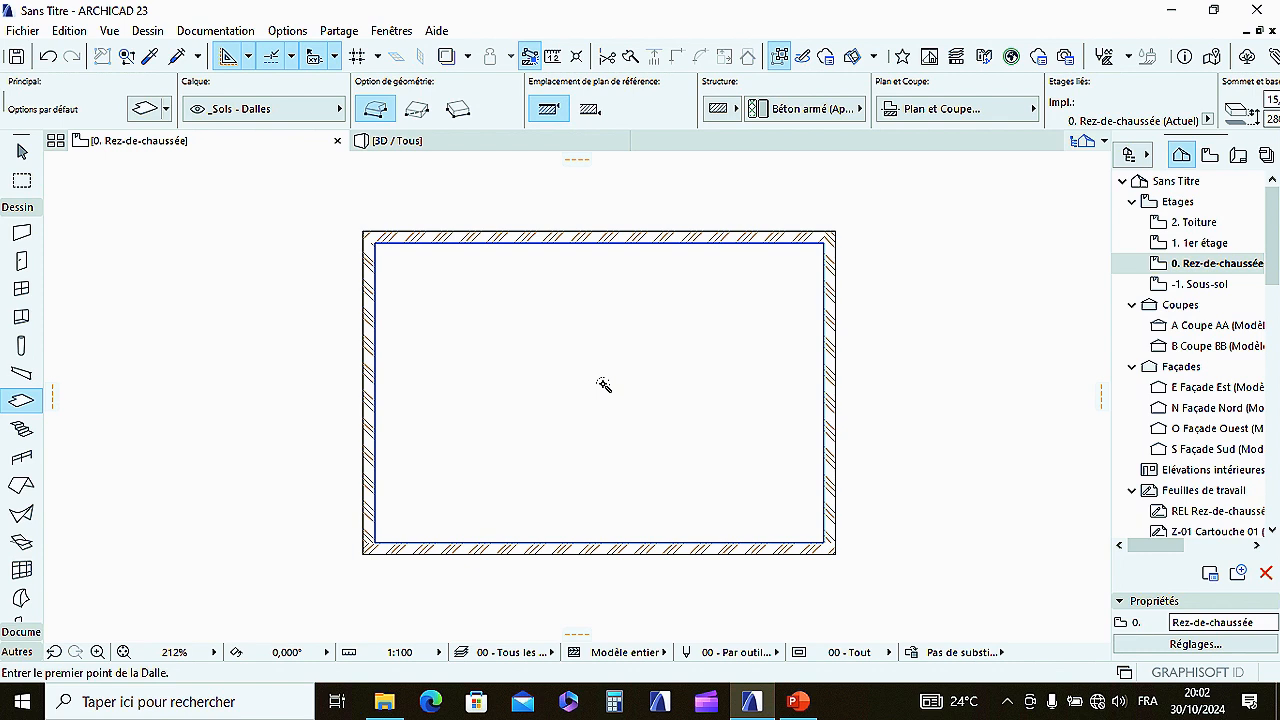
left_click(603, 384)
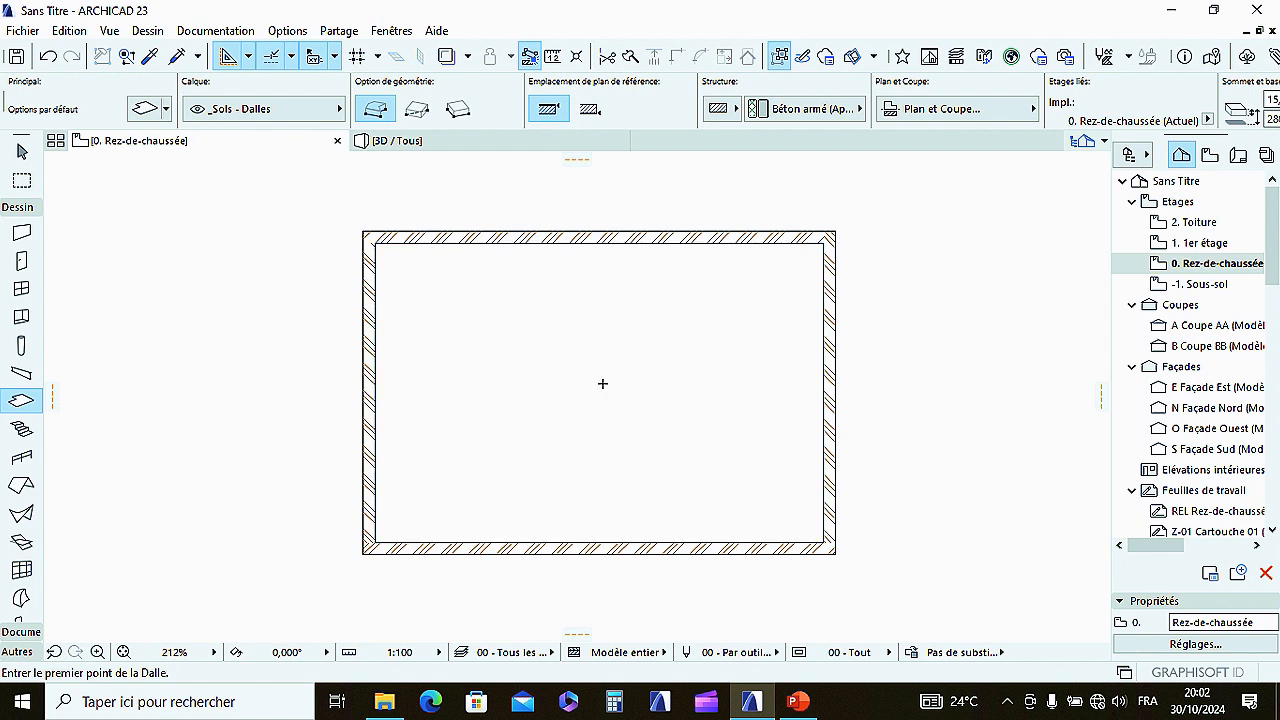
scroll(602, 383, "up", 3)
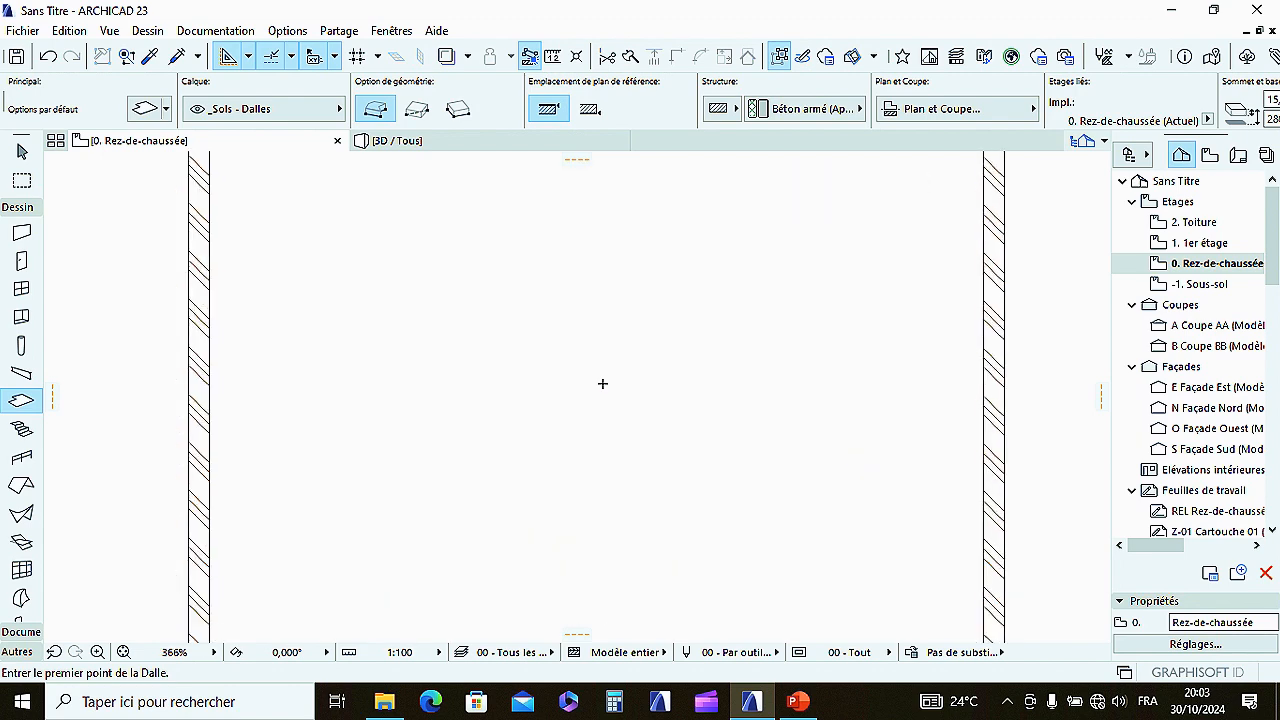
scroll(600, 380, "down", 5)
scroll(590, 351, "up", 2)
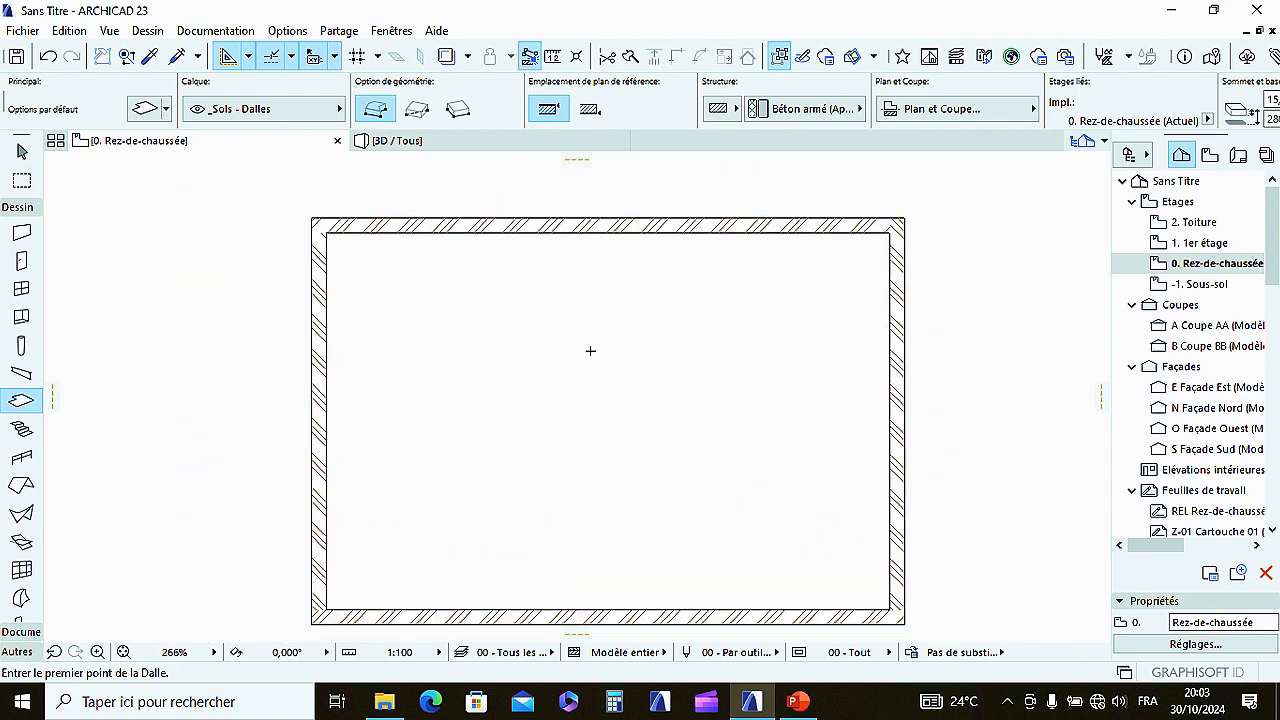
scroll(590, 351, "down", 3)
scroll(590, 351, "up", 2)
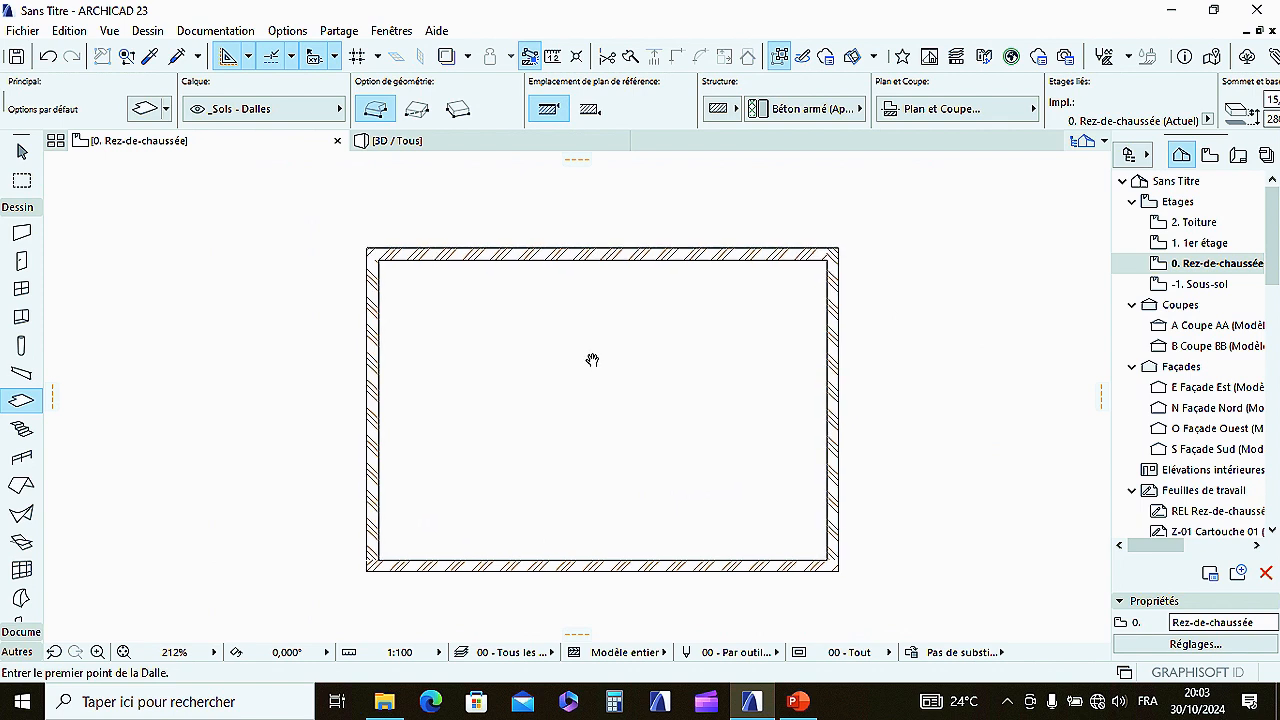
key("space")
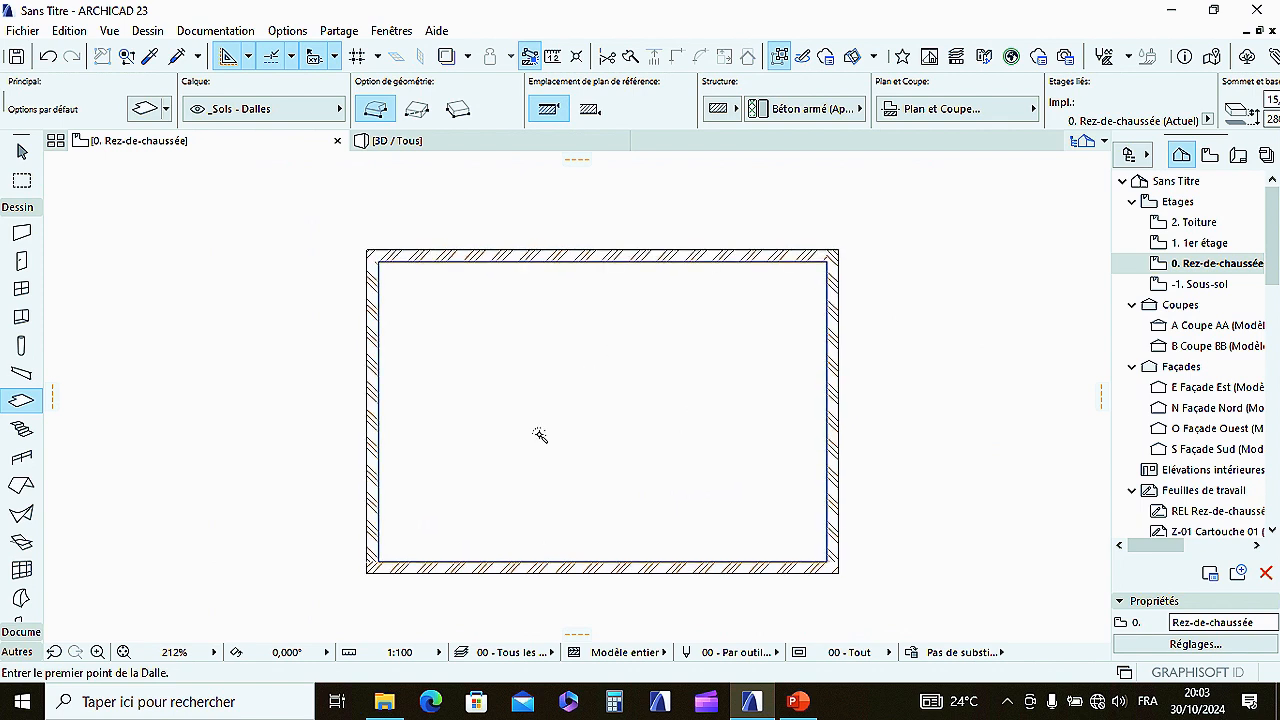
left_click(605, 461)
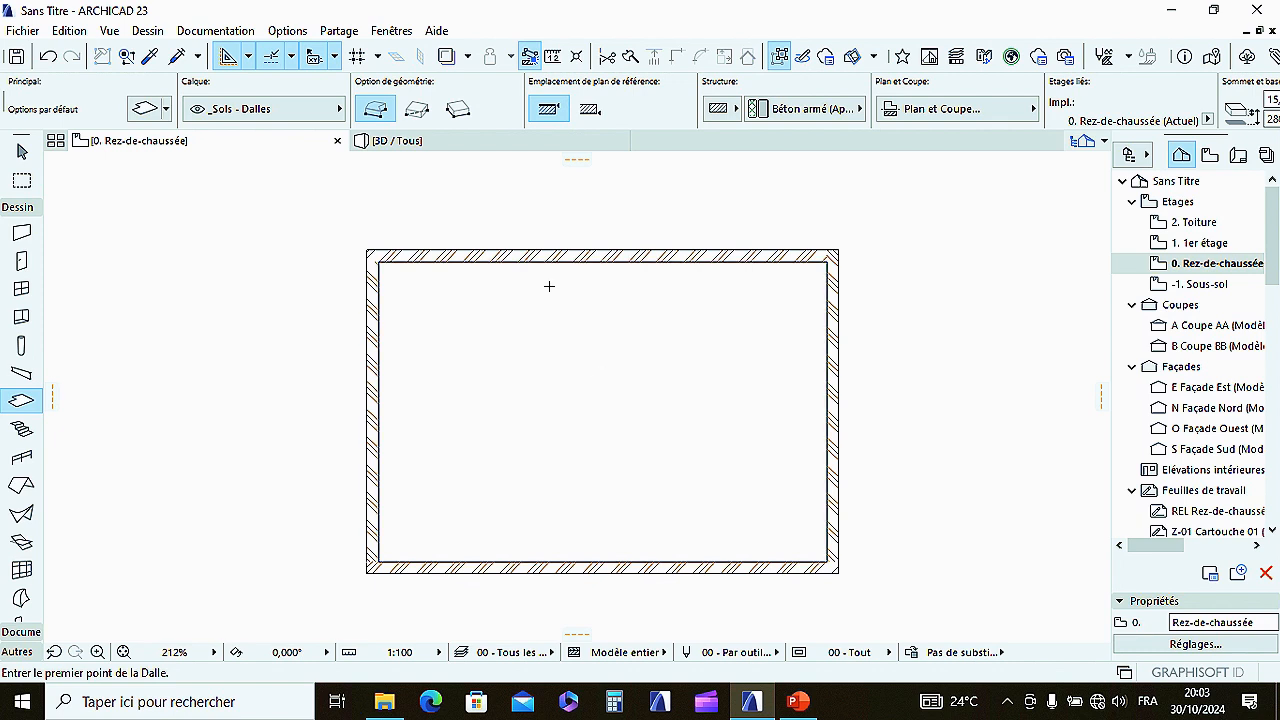
Step: Show the whole model in the 3D view and orbit around it to check the slab's position within the walls
mouse_move(495, 10)
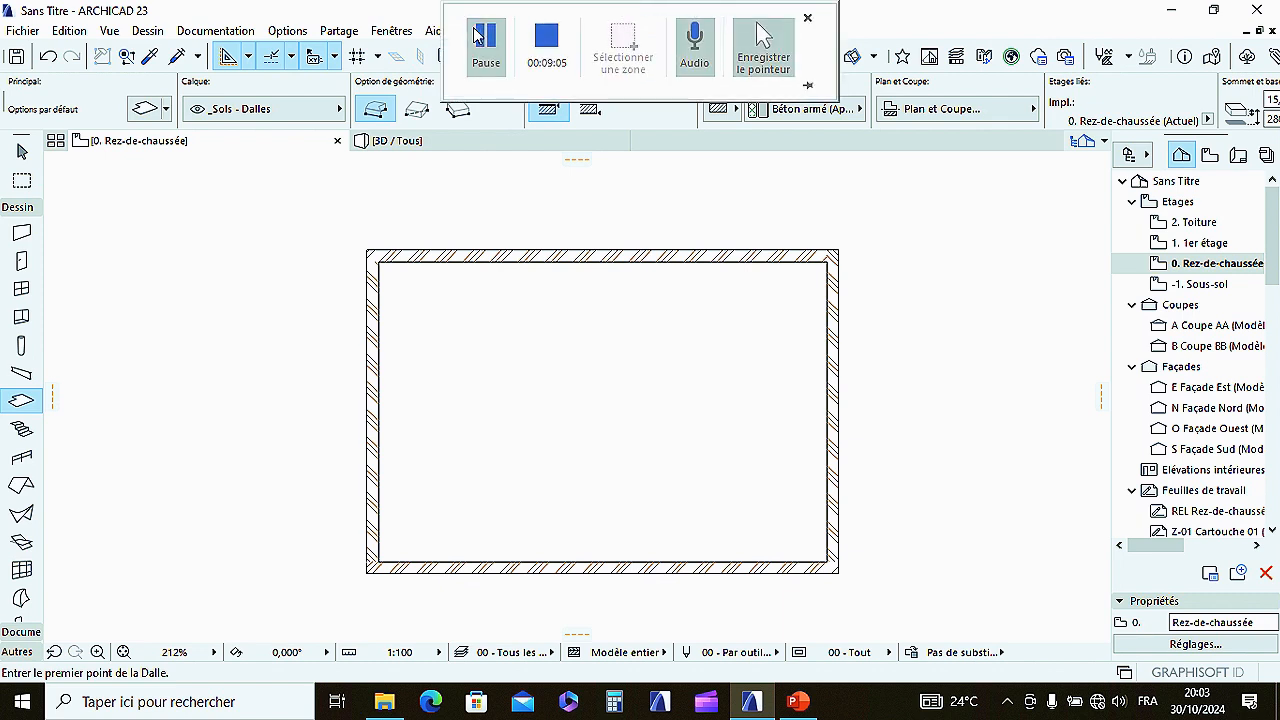
left_click(418, 145)
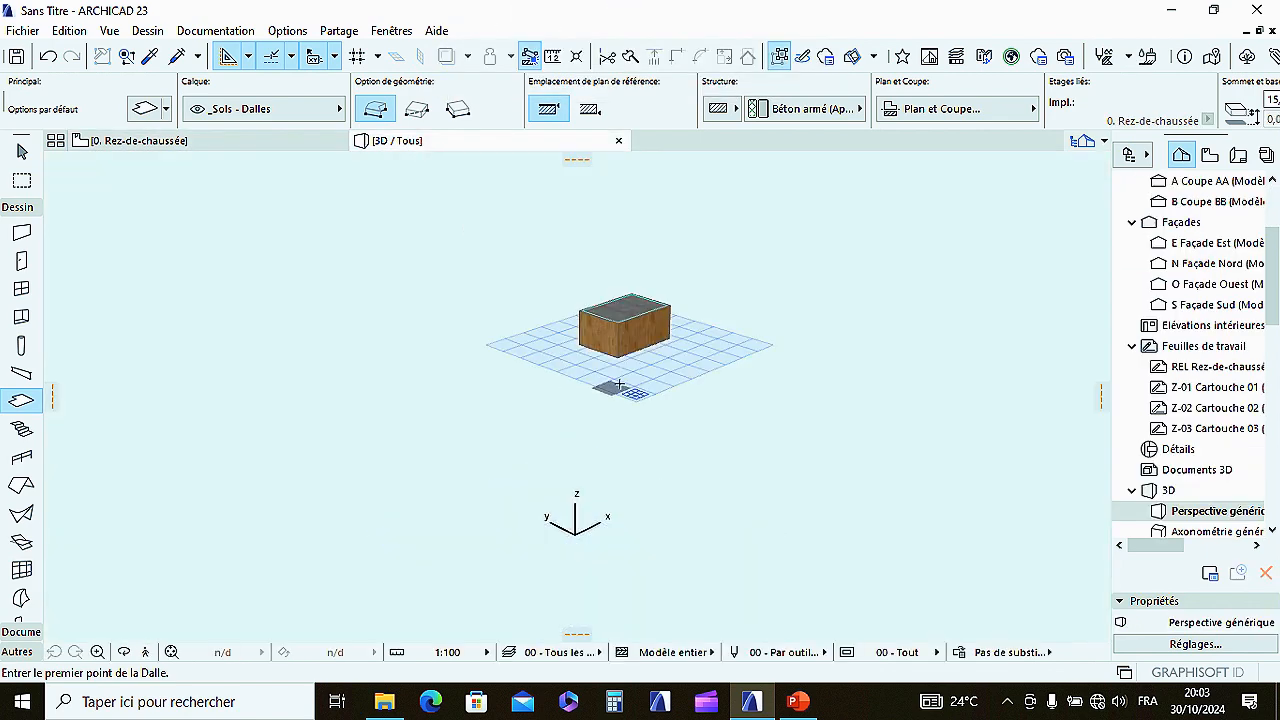
scroll(600, 300, "up", 6)
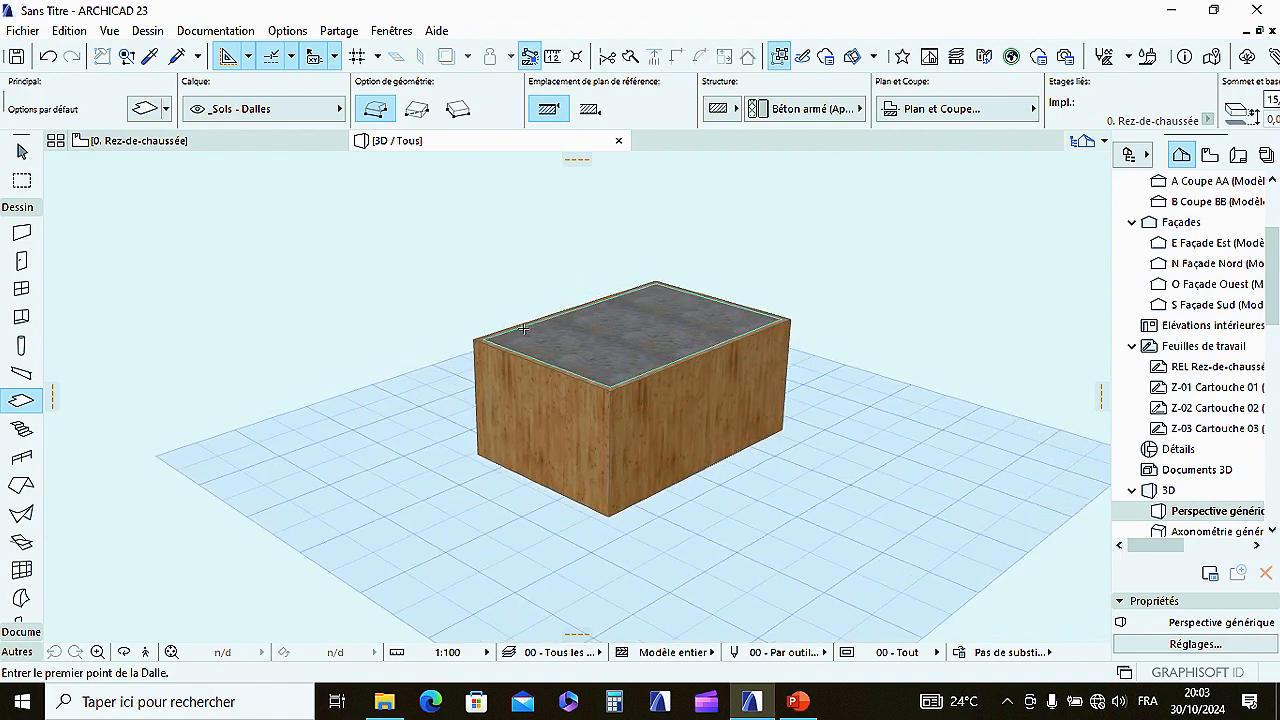
scroll(523, 328, "up", 4)
scroll(510, 345, "down", 3)
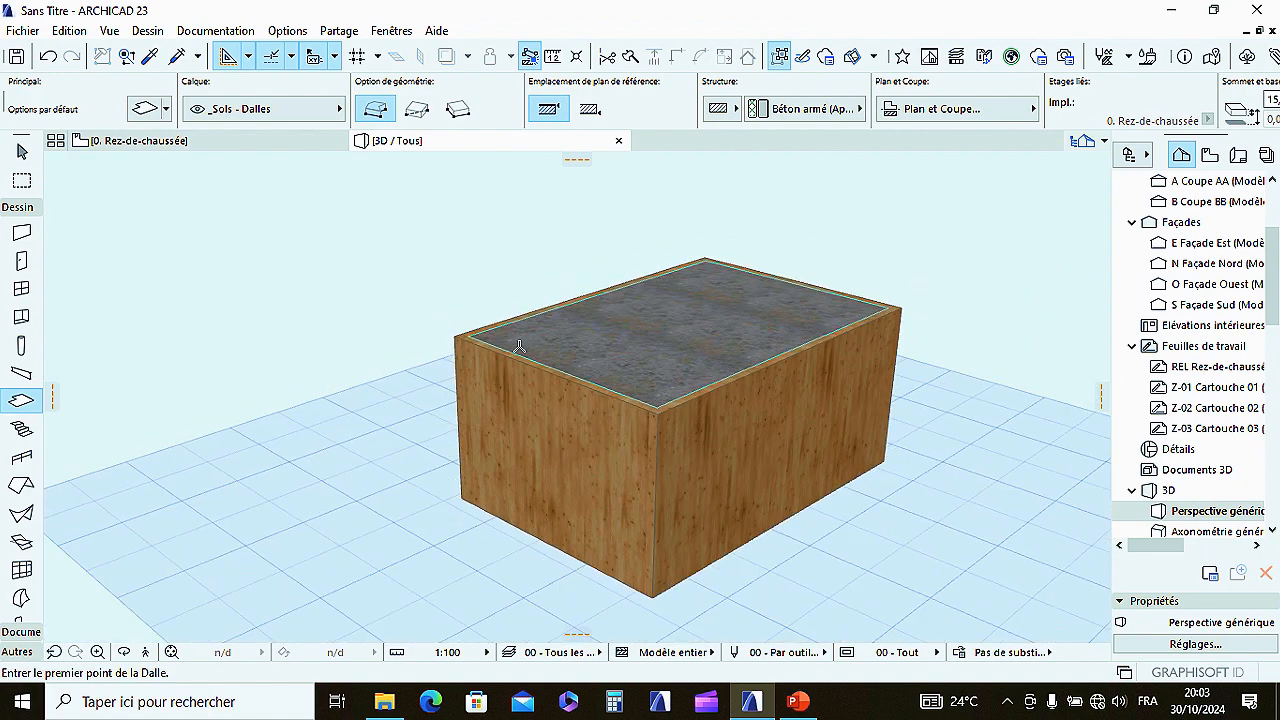
right_click(933, 231)
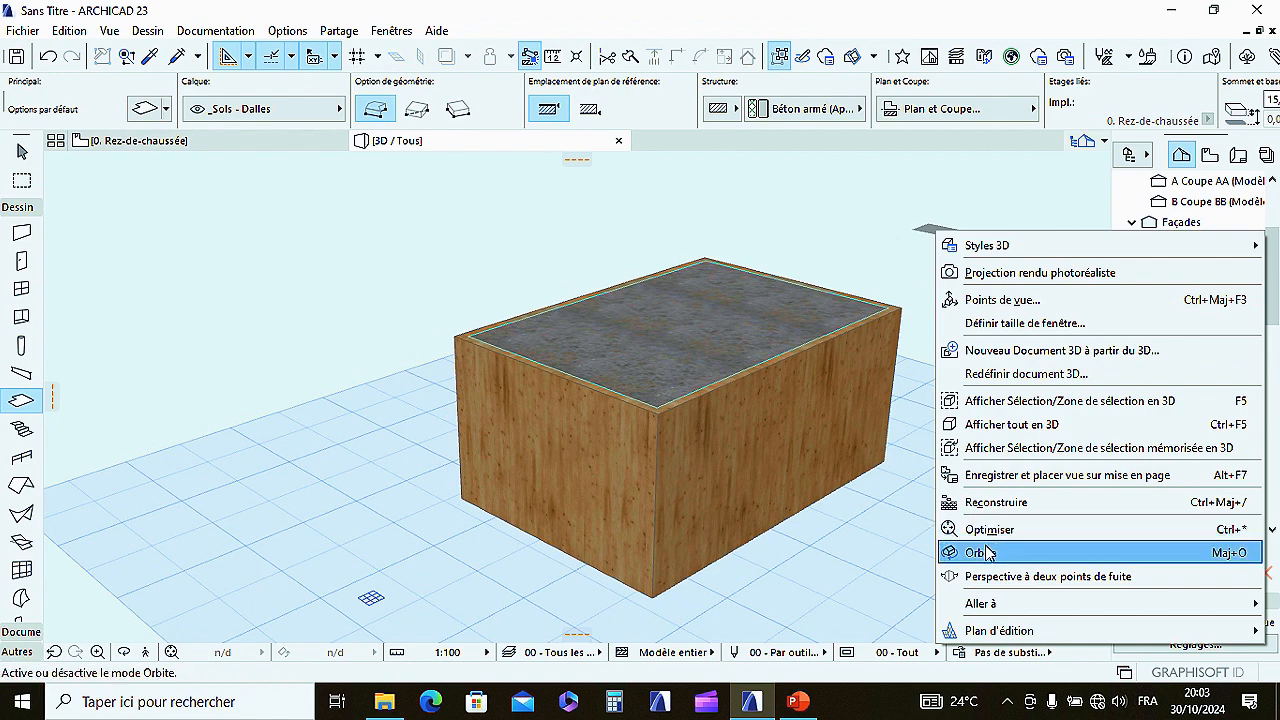
left_click(988, 553)
left_click_drag(629, 480, 421, 403)
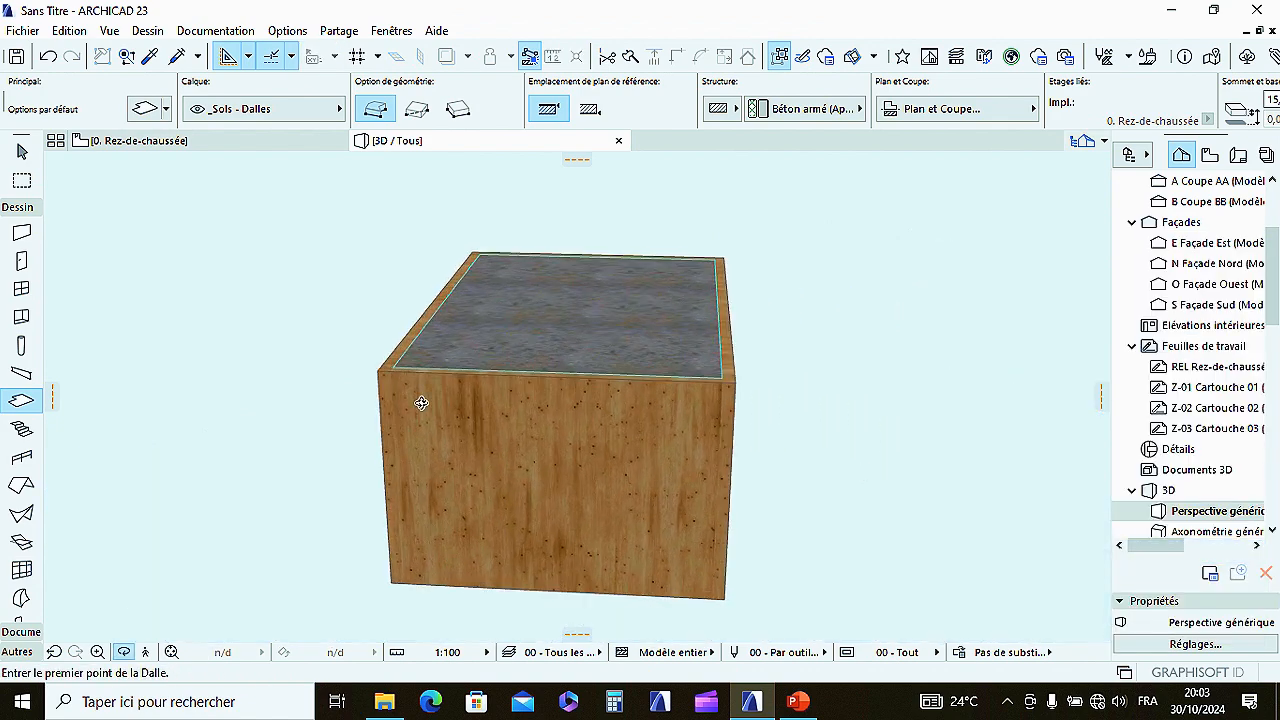
scroll(421, 403, "up", 5)
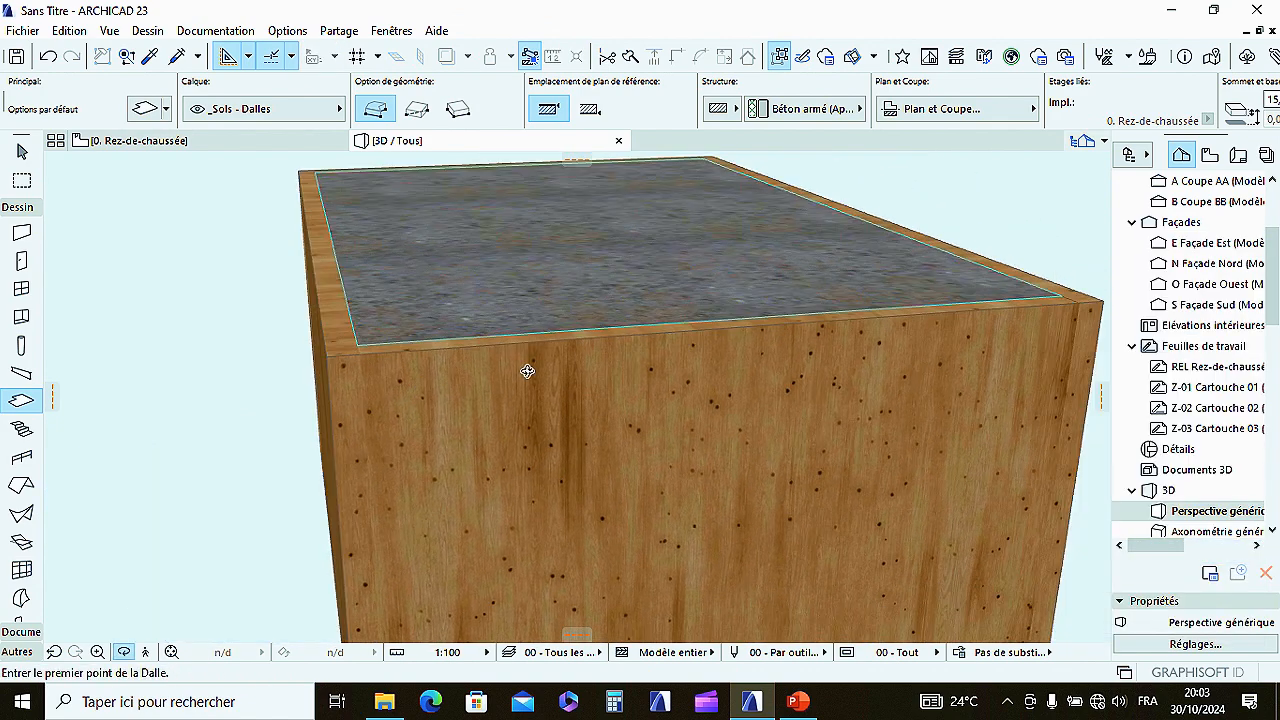
scroll(762, 420, "down", 6)
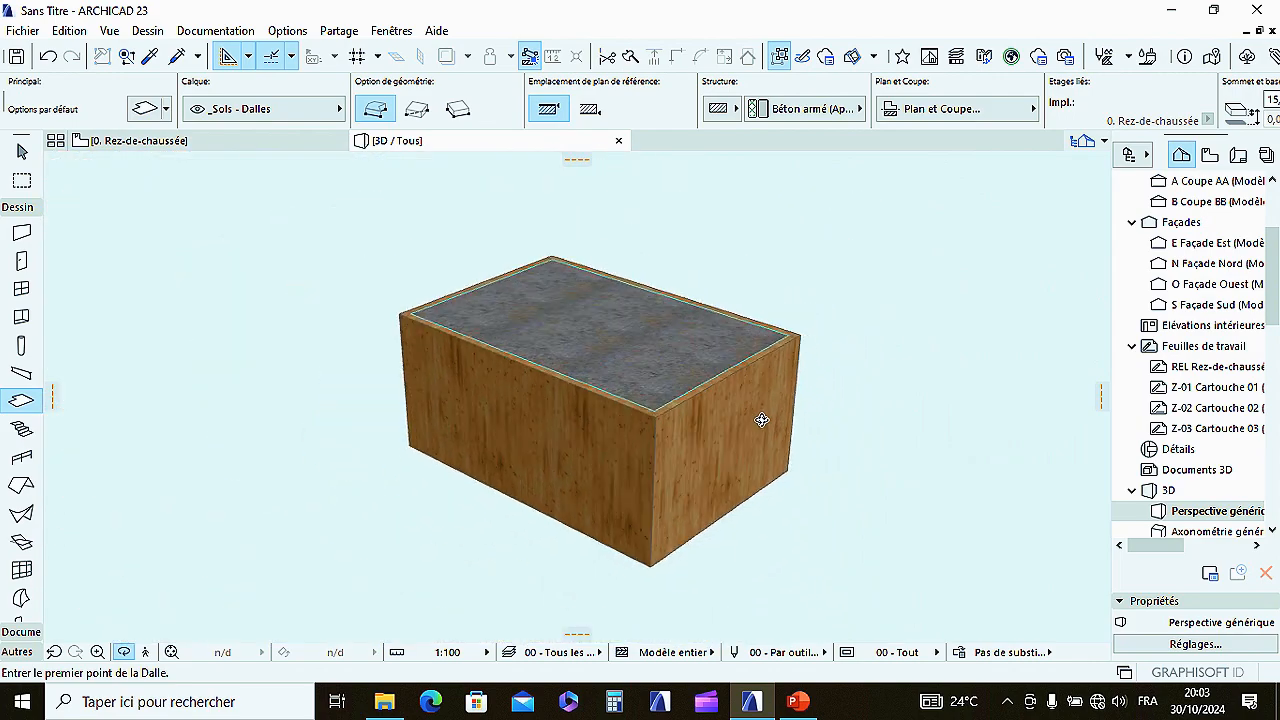
Step: Examine the slab's edges and corners up close in 3D against the tops of the surrounding walls
scroll(337, 309, "up", 5)
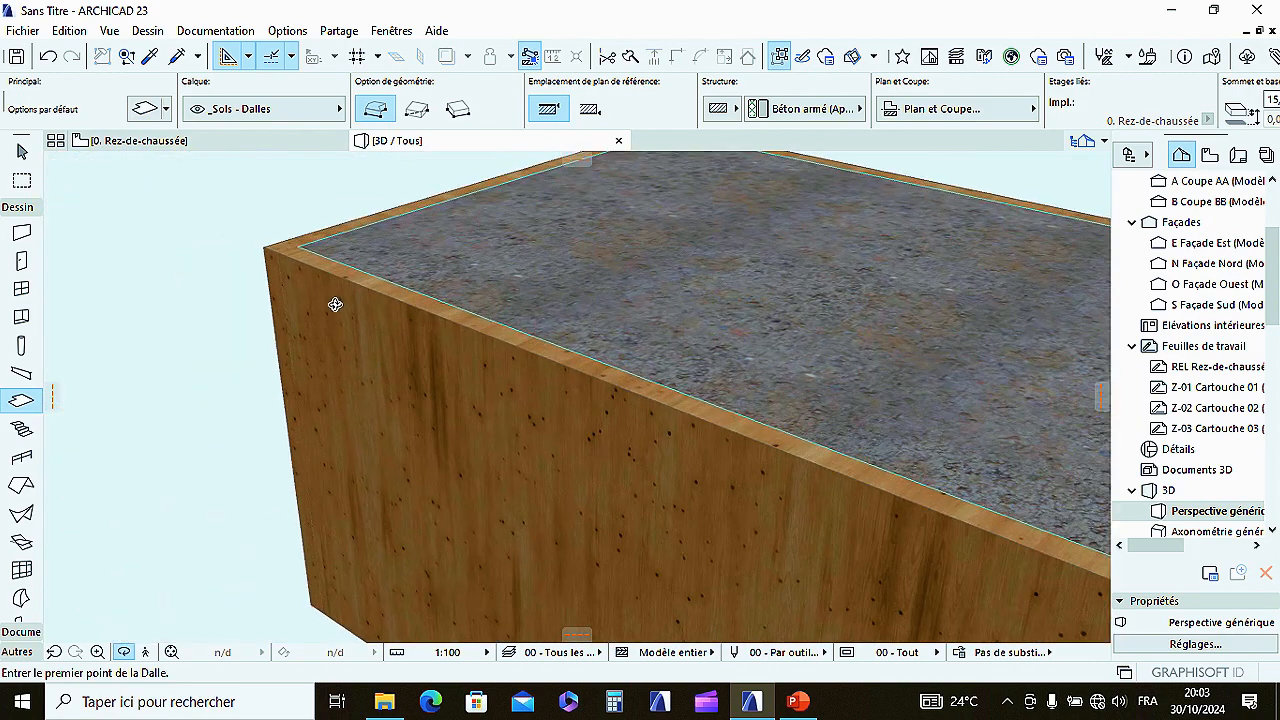
scroll(558, 390, "down", 2)
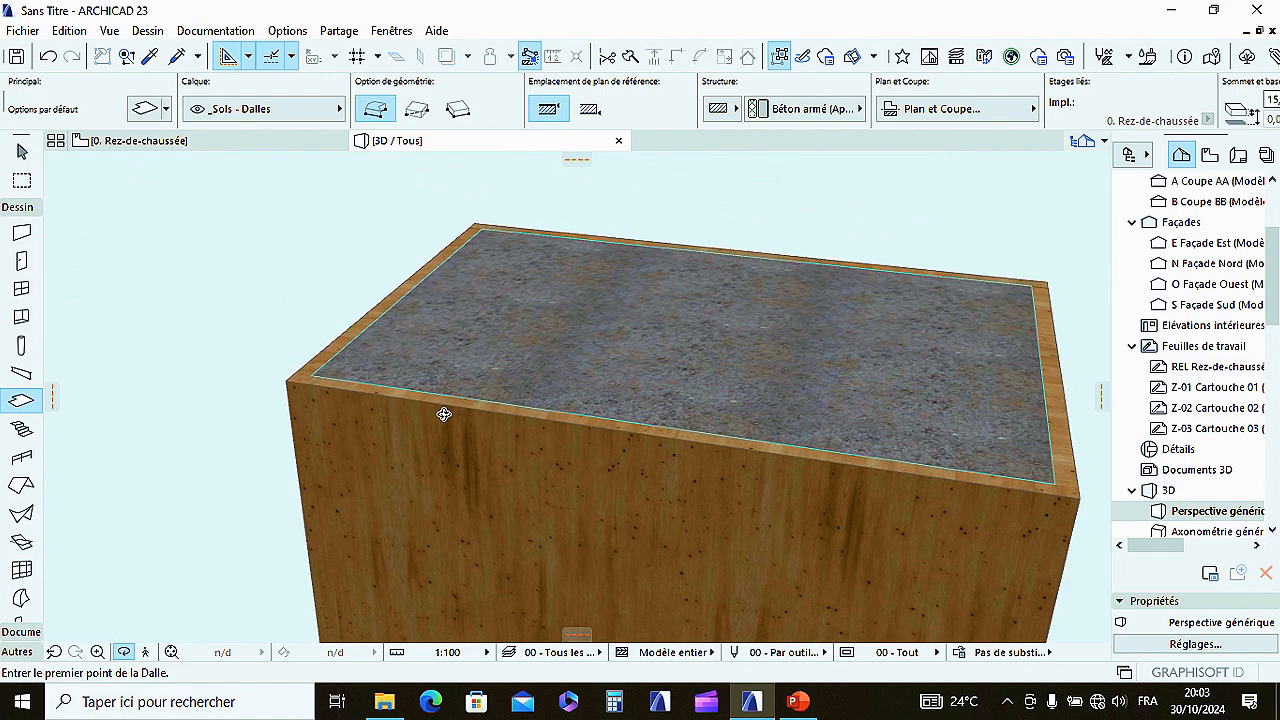
middle_click_drag(444, 414, 761, 390, "shift")
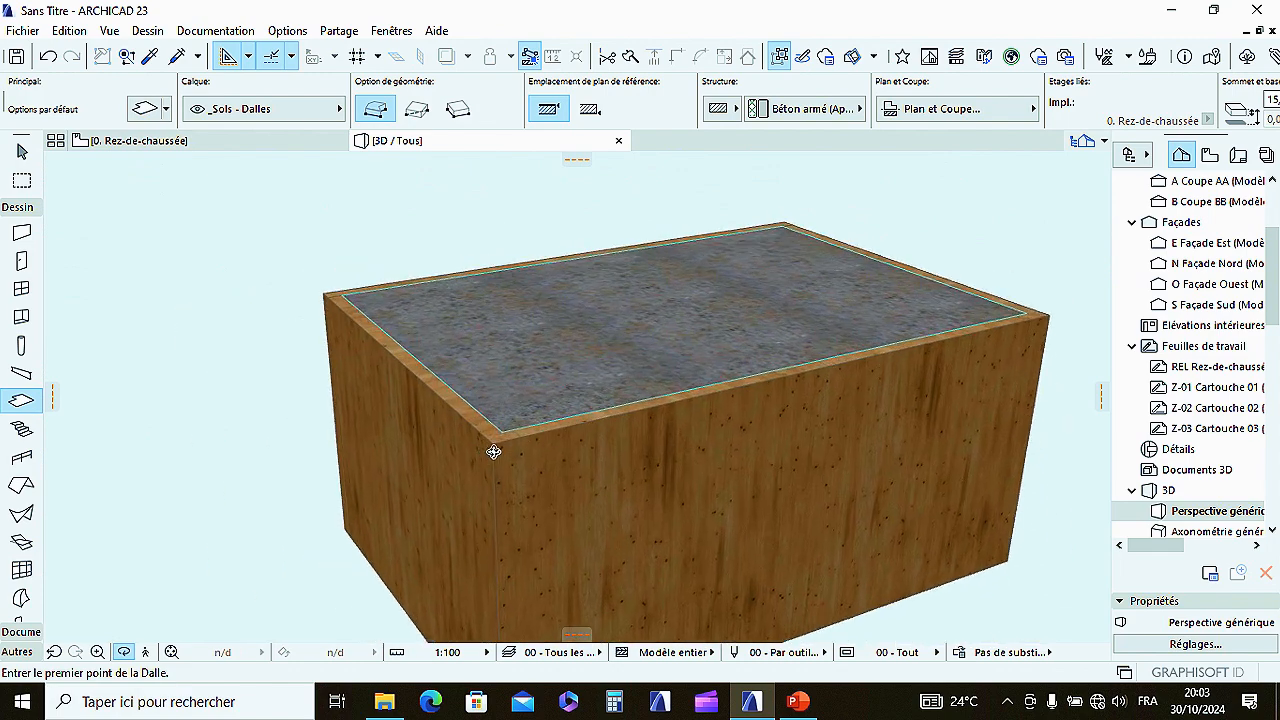
scroll(494, 452, "up", 4)
middle_click_drag(536, 402, 374, 437, "shift")
scroll(374, 437, "down", 3)
scroll(444, 405, "up", 4)
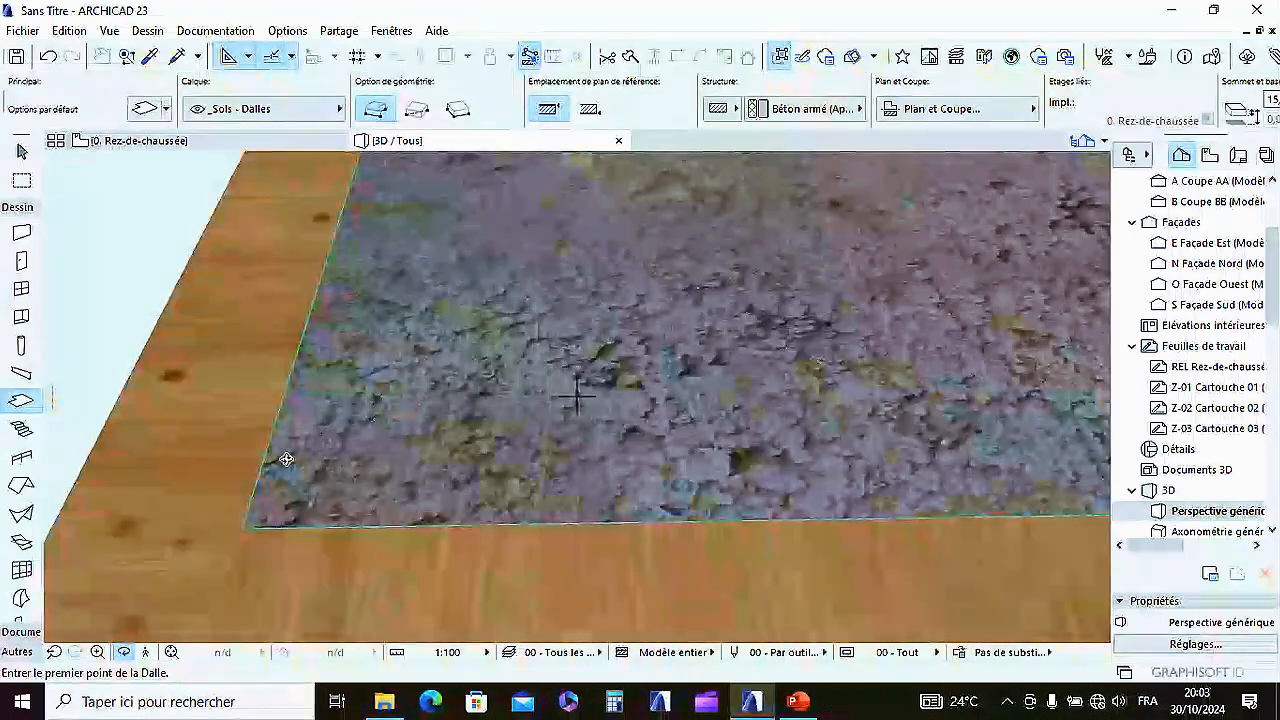
left_click_drag(280, 457, 483, 454)
scroll(391, 491, "up", 3)
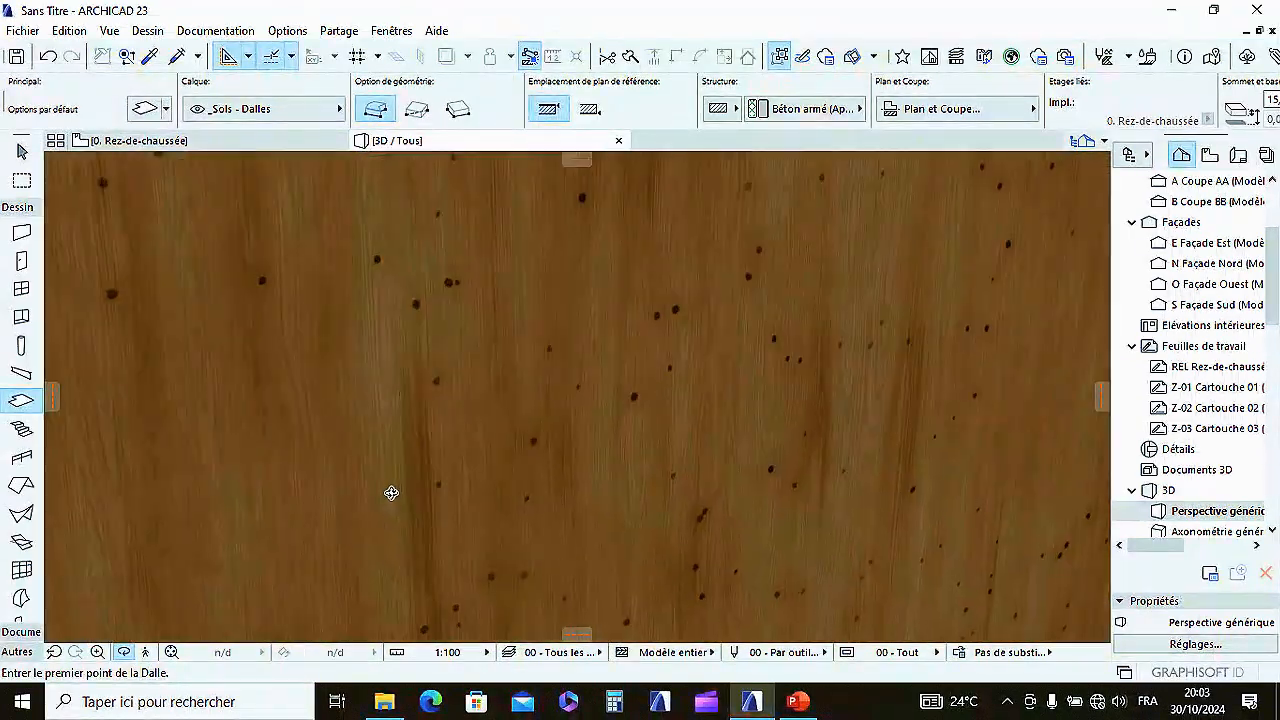
scroll(429, 503, "down", 5)
scroll(459, 497, "up", 8)
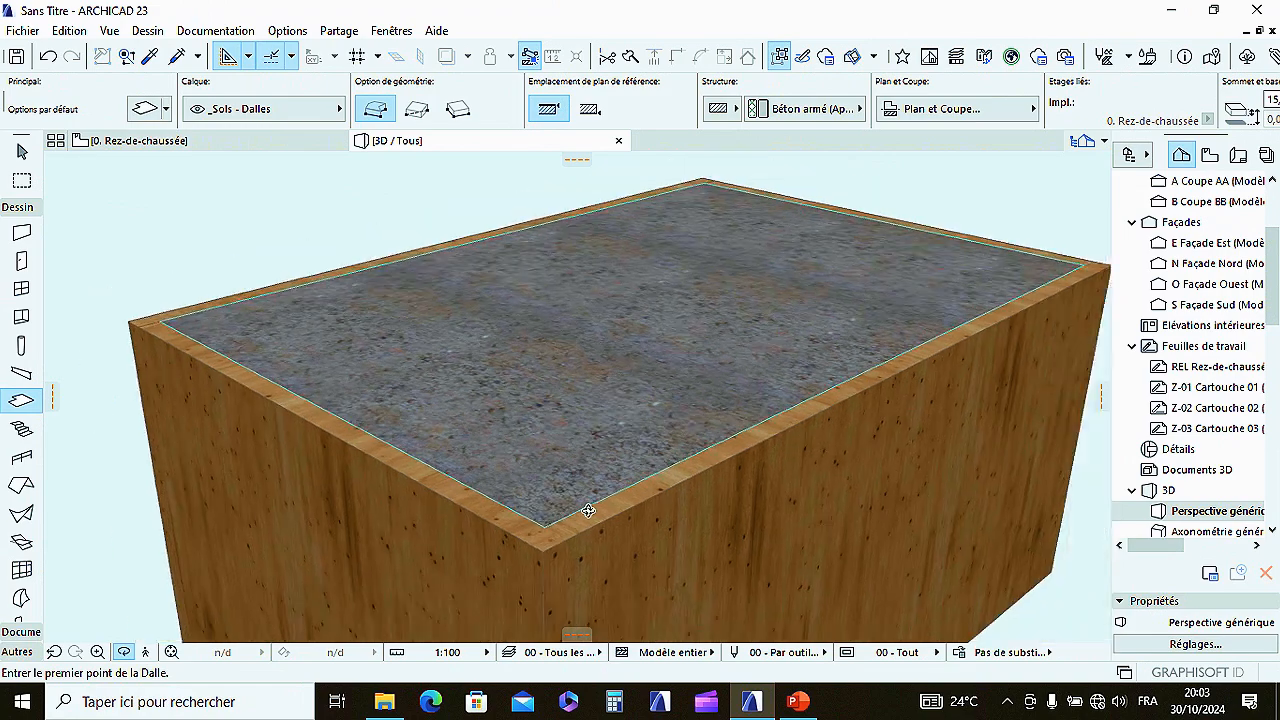
scroll(561, 495, "down", 6)
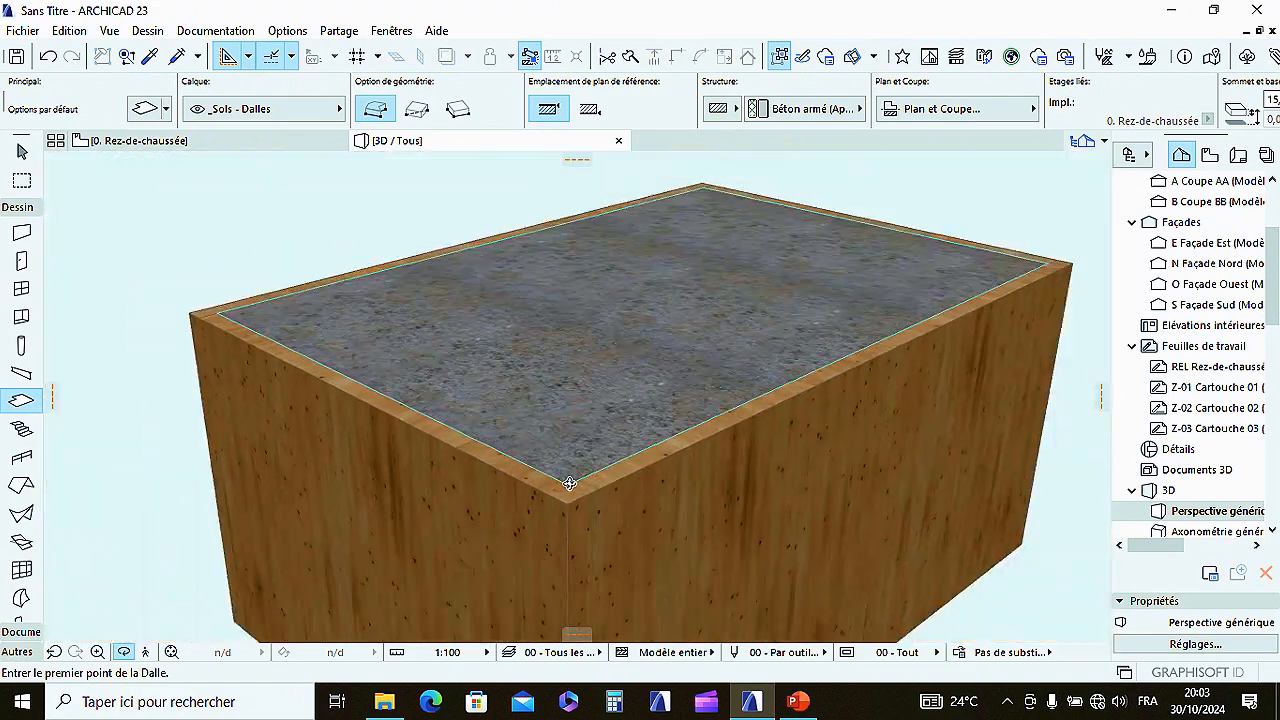
scroll(580, 486, "up", 8)
scroll(447, 493, "down", 6)
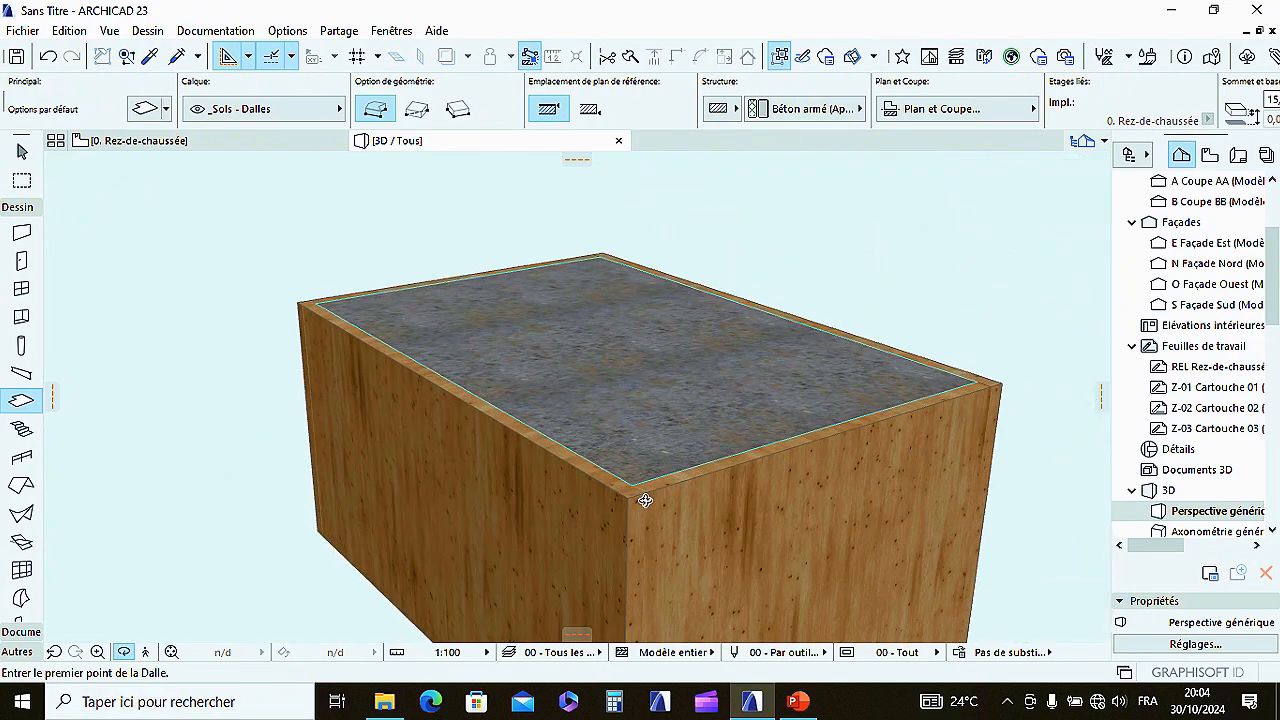
scroll(645, 500, "up", 3)
middle_click_drag(636, 478, 464, 473, "shift")
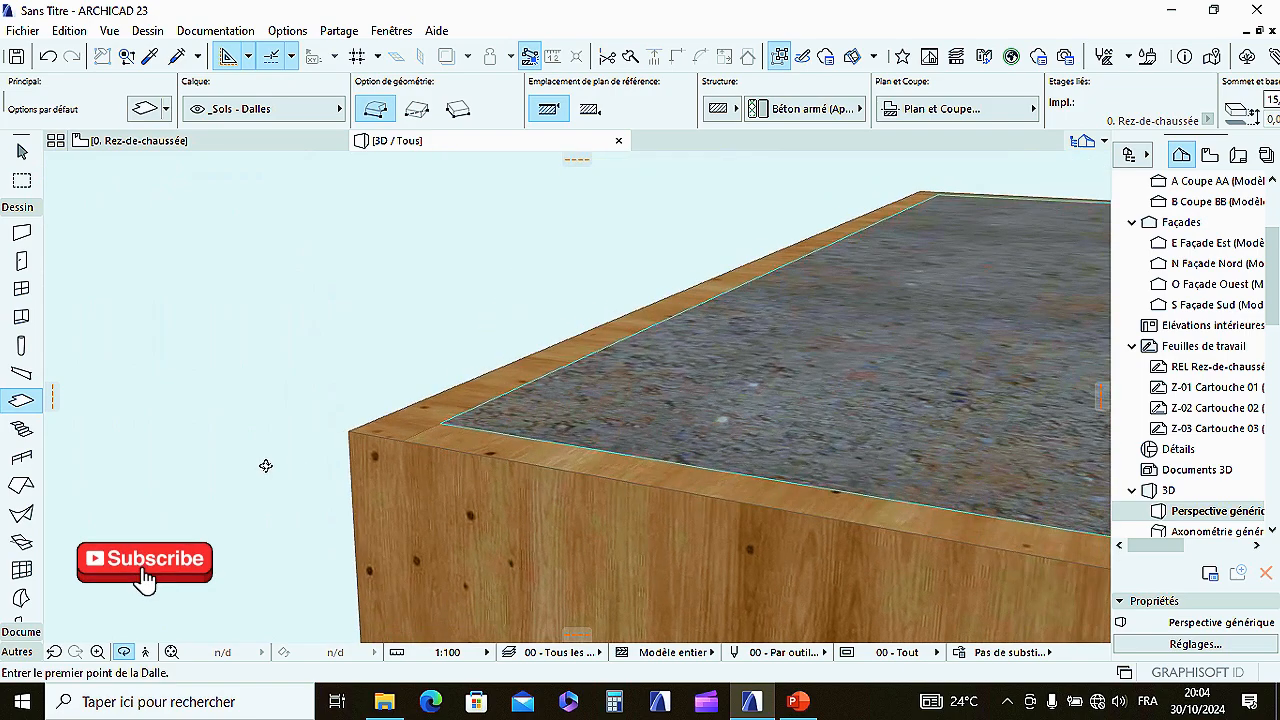
scroll(489, 452, "up", 5)
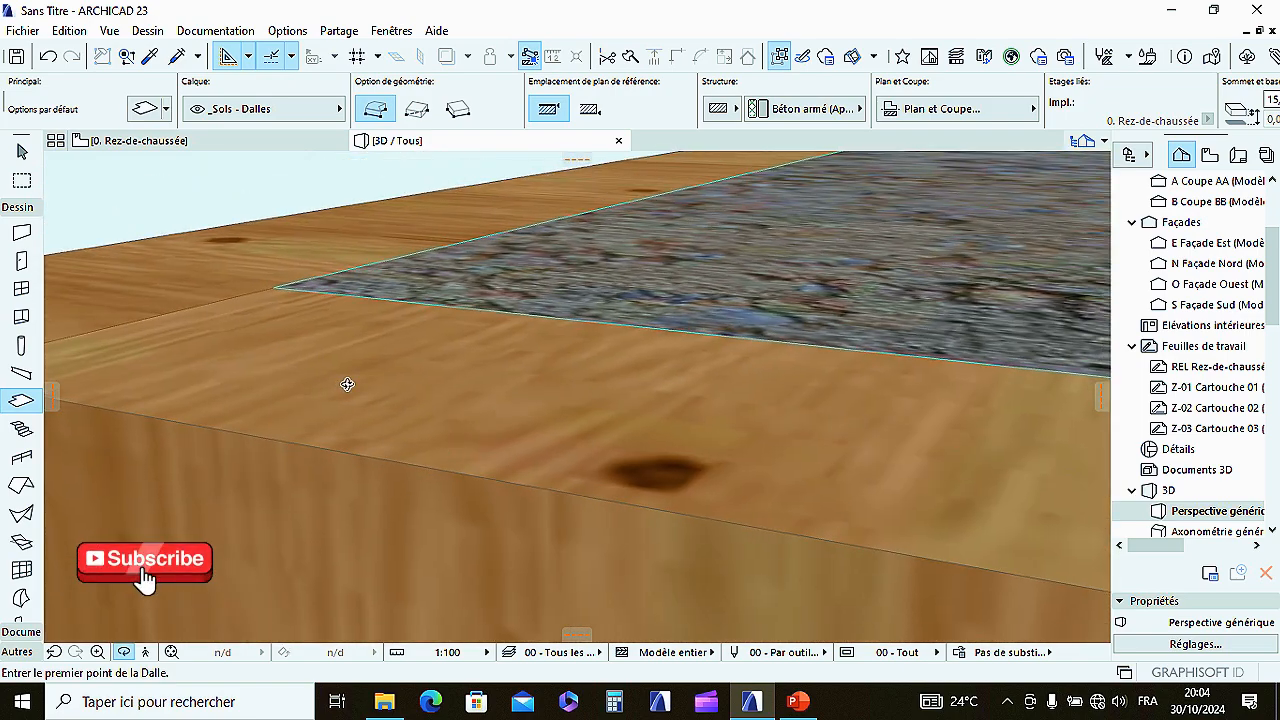
scroll(545, 430, "down", 5)
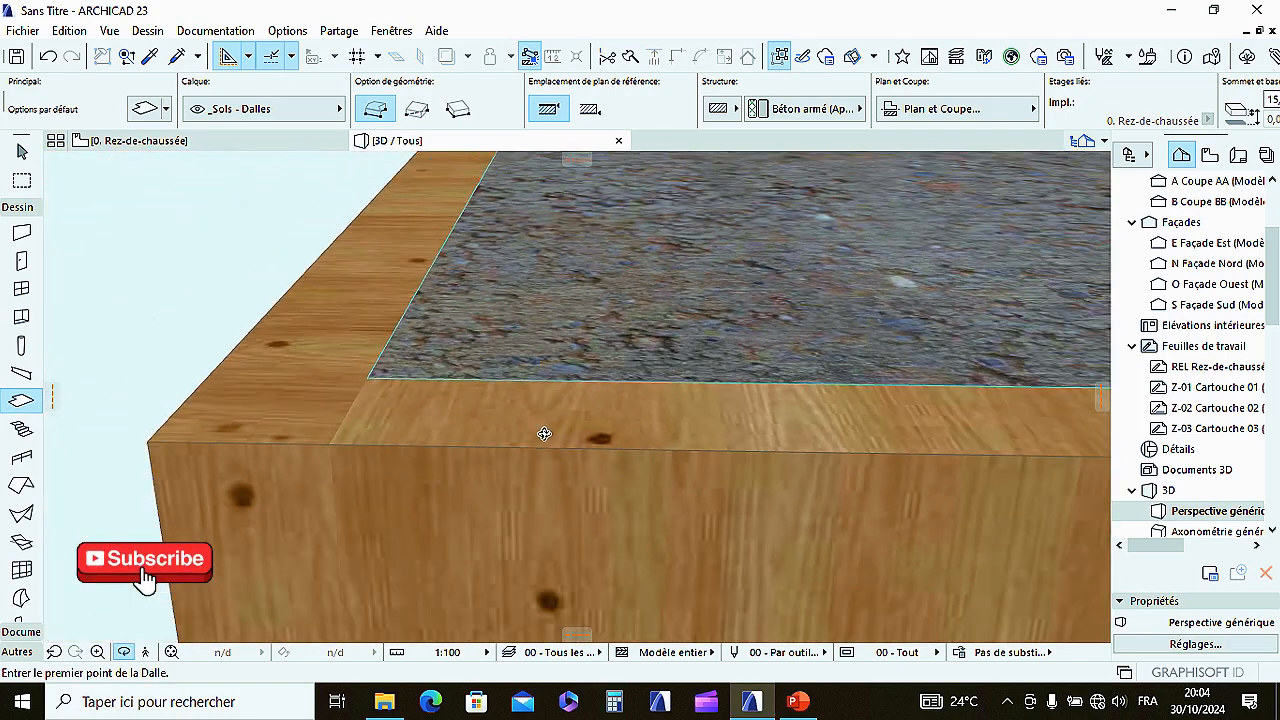
middle_click_drag(521, 435, 568, 428, "shift")
scroll(526, 429, "up", 4)
left_click_drag(660, 420, 474, 420)
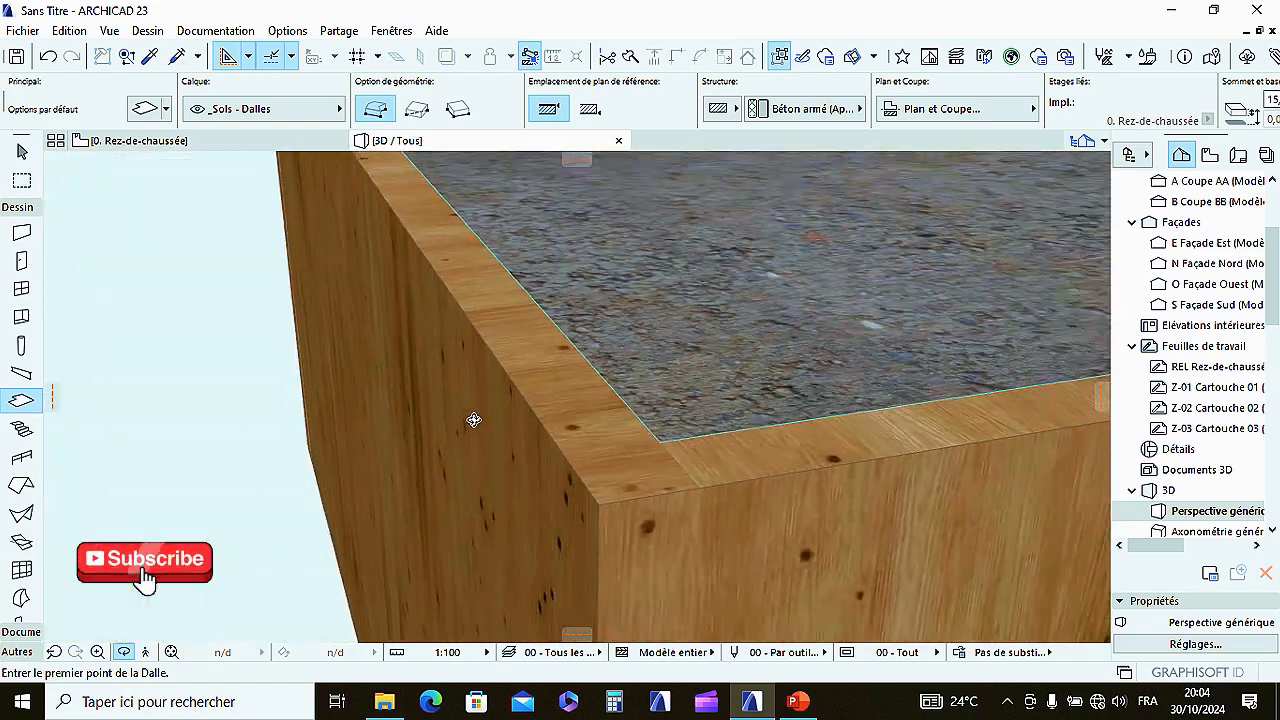
mouse_move(512, 30)
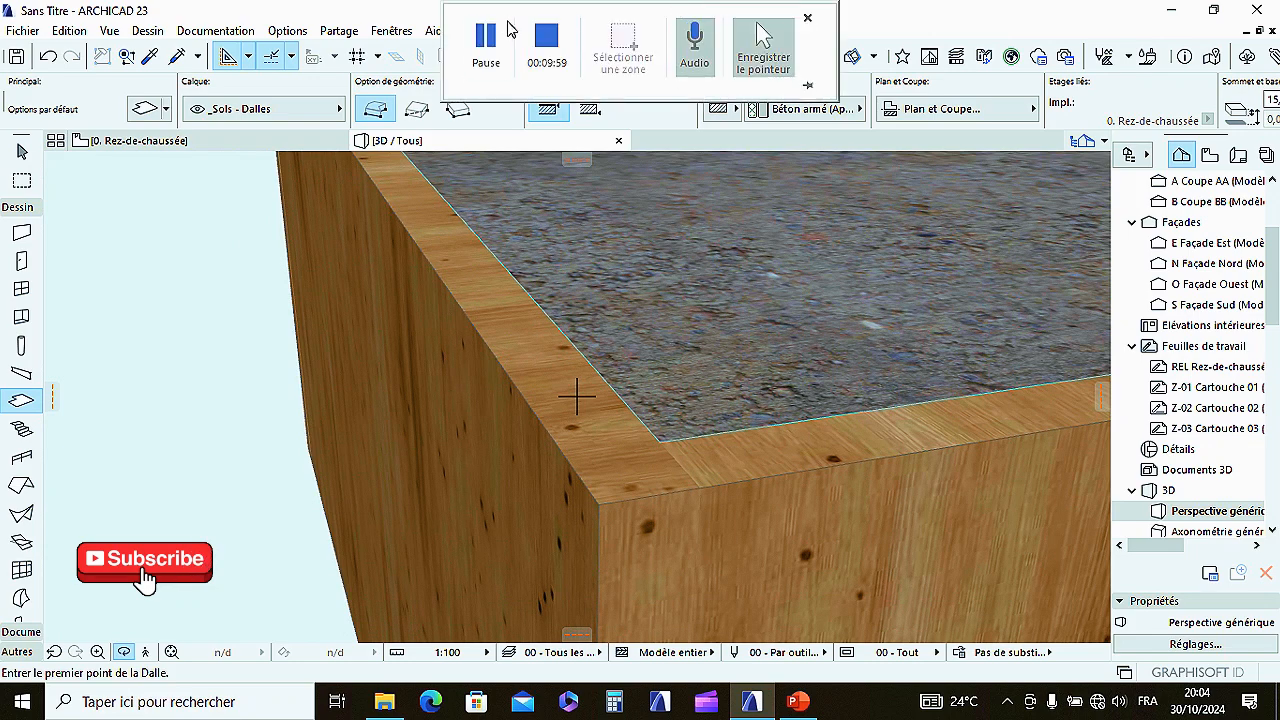
scroll(382, 247, "down", 5)
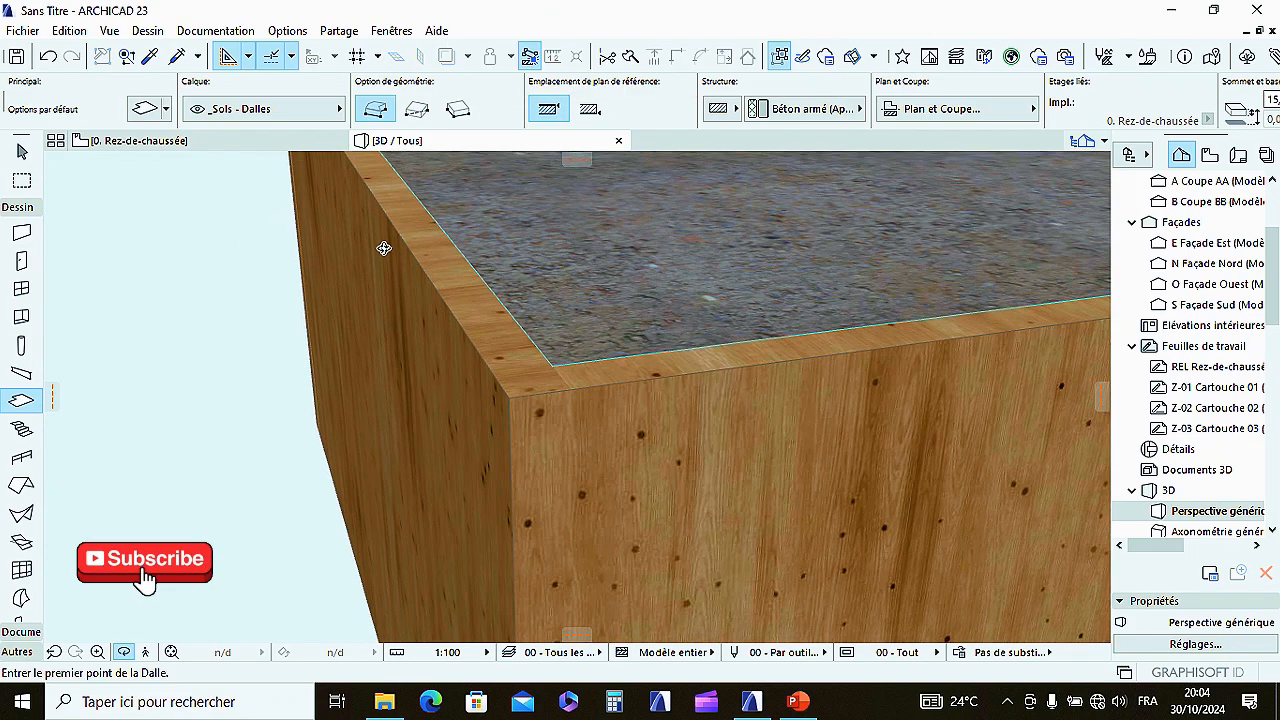
Step: Select the concrete slab in the 3D view and set its offset from the home storey to 295 cm
scroll(496, 287, "down", 2)
left_click_drag(508, 303, 613, 314)
scroll(666, 368, "down", 4)
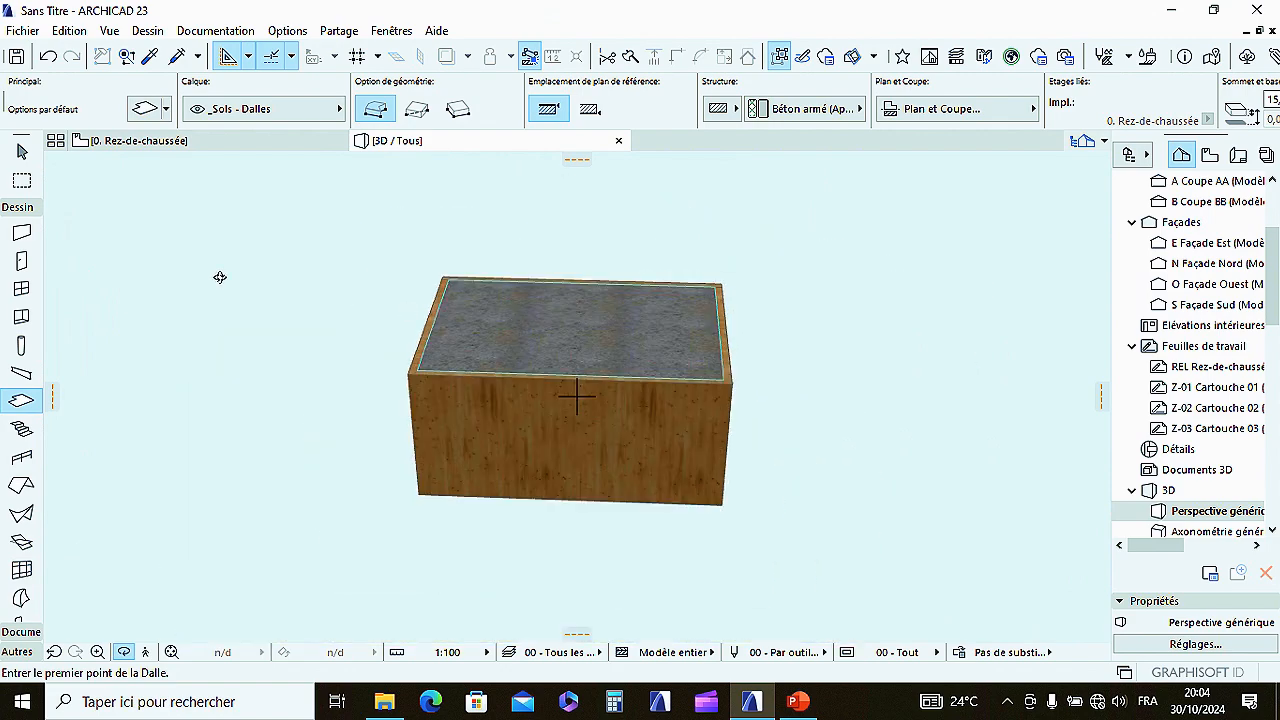
key("Escape")
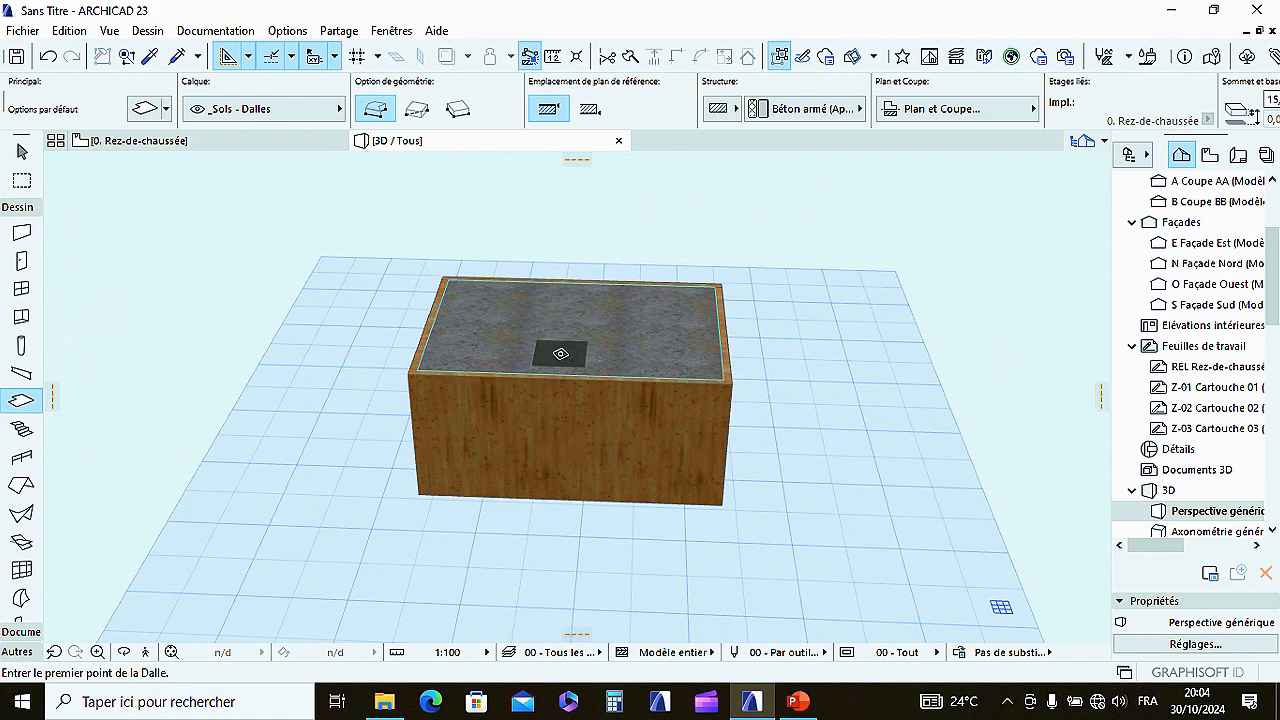
left_click(22, 152)
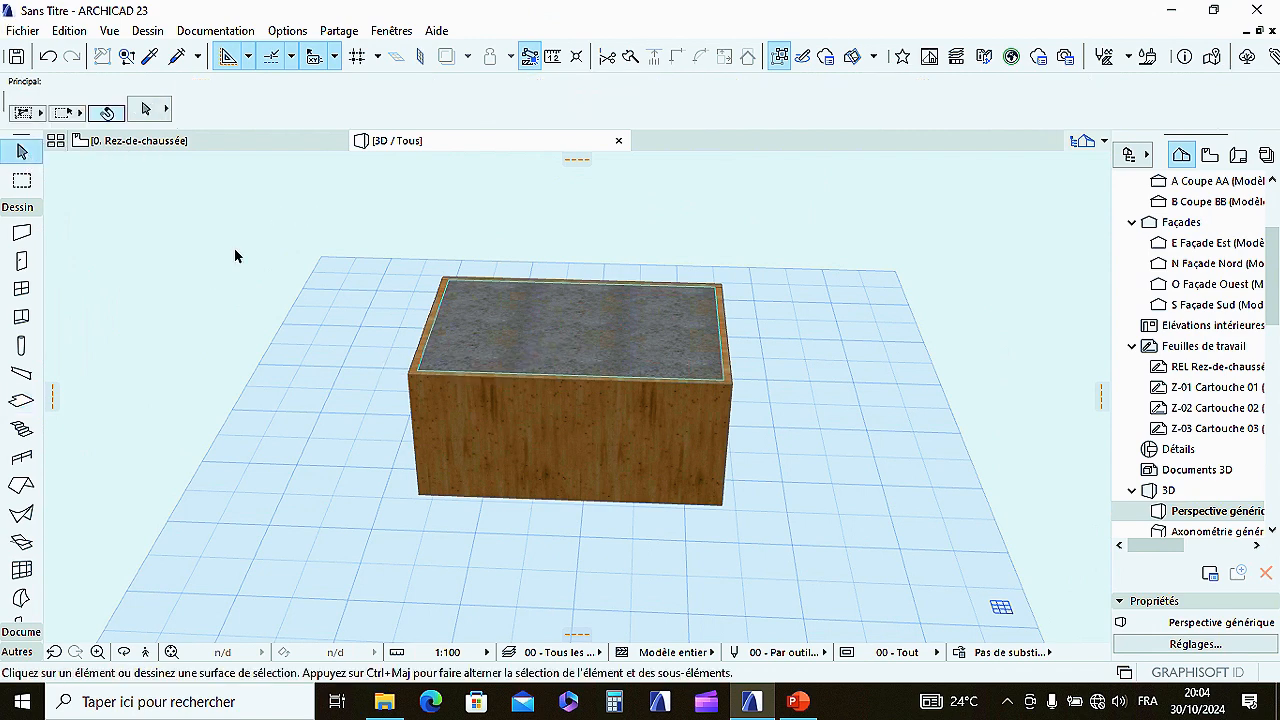
left_click(560, 350)
scroll(482, 236, "down", 3)
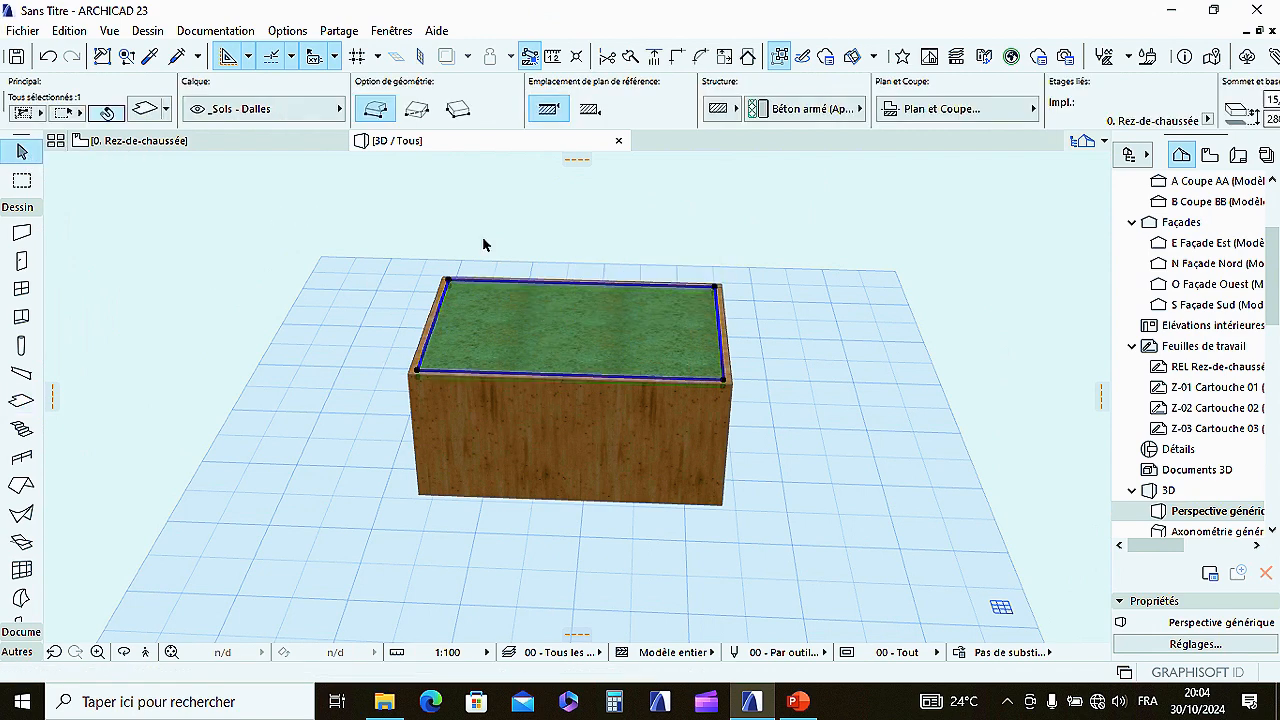
scroll(340, 107, "down", 3)
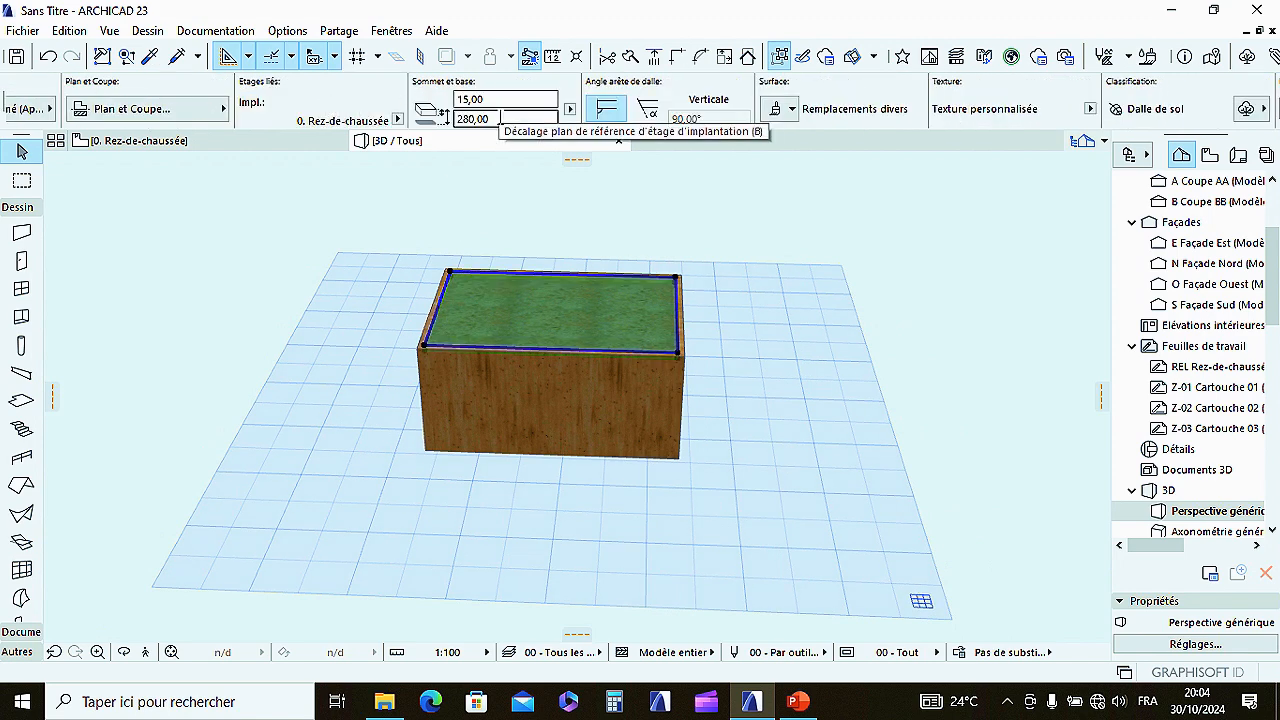
left_click(500, 119)
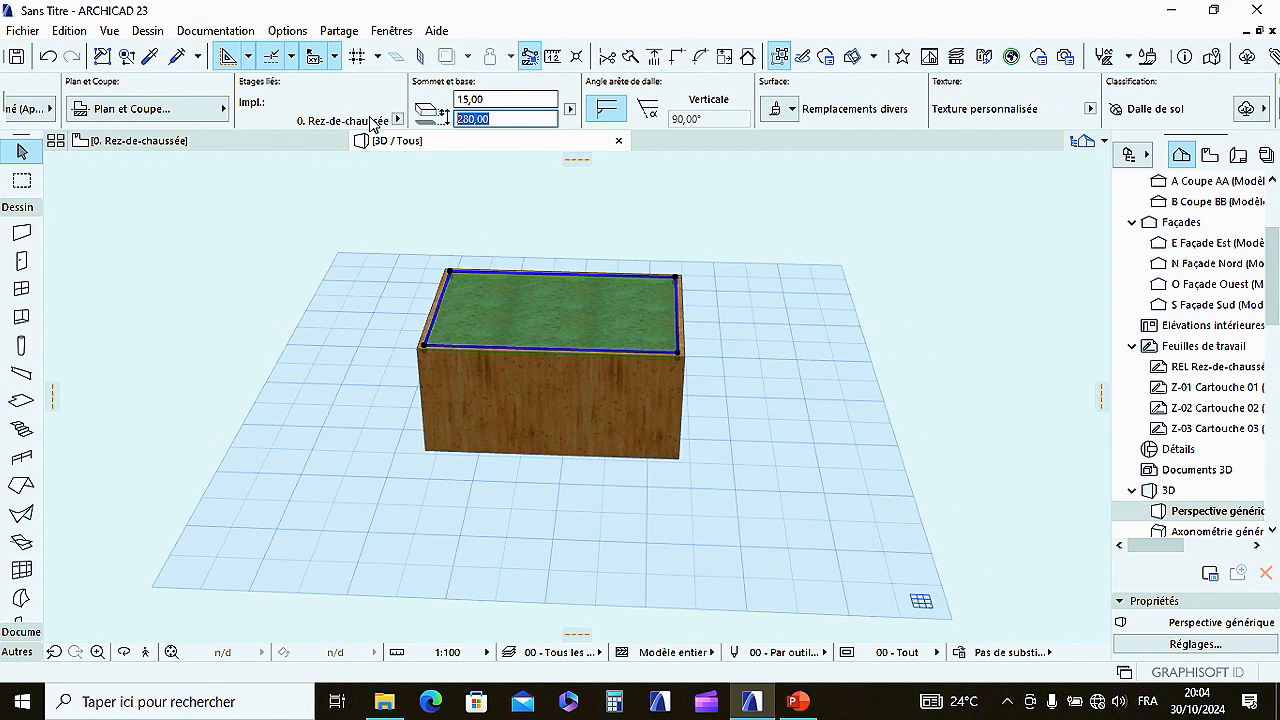
mouse_move(584, 14)
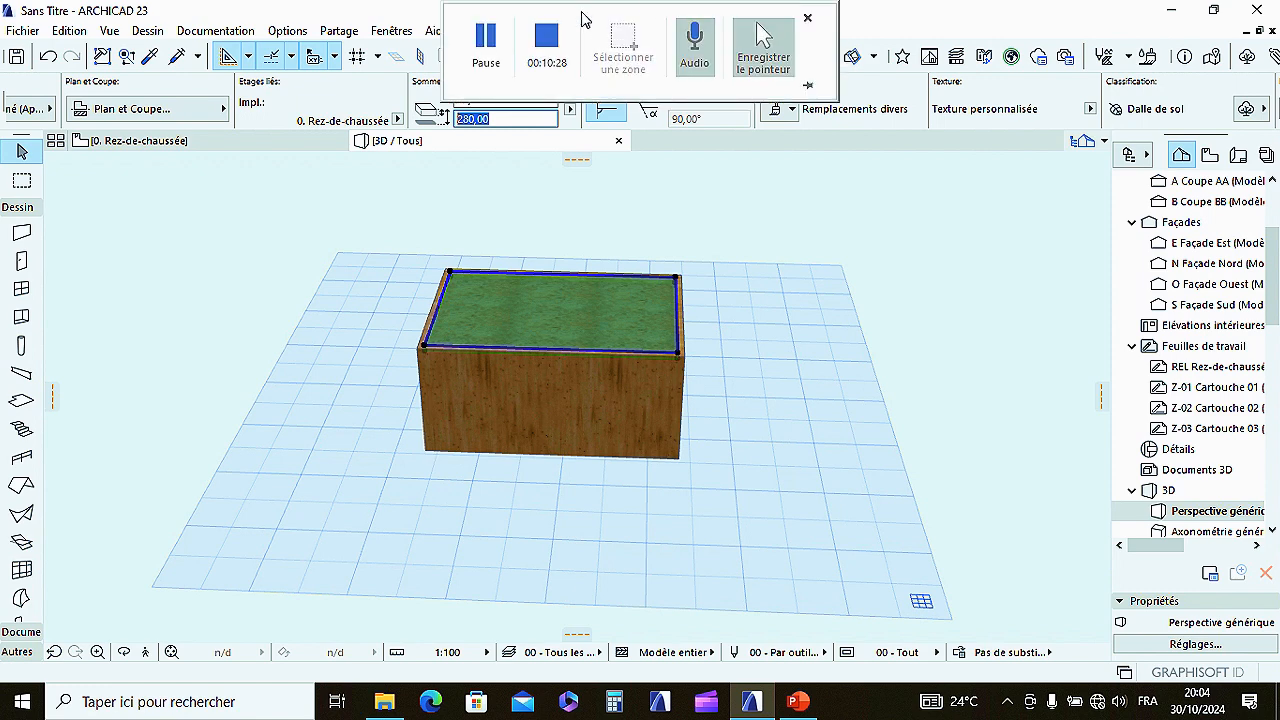
left_click(485, 62)
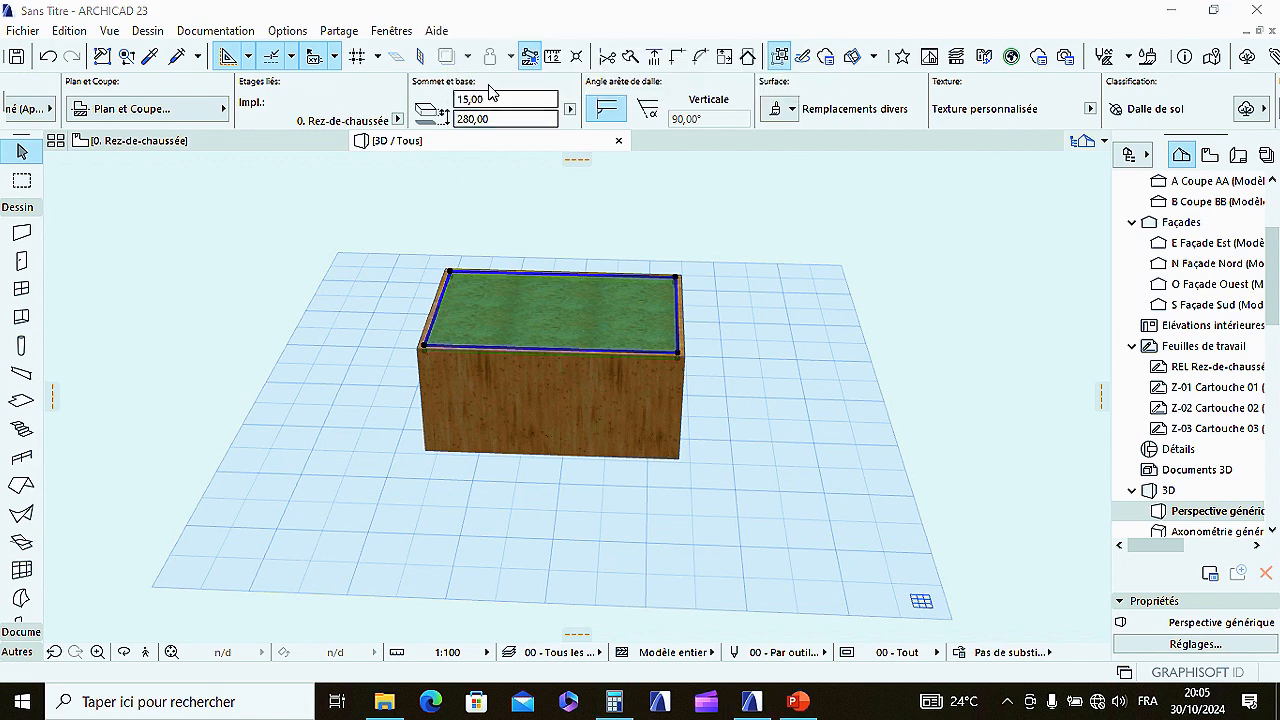
left_click(458, 120)
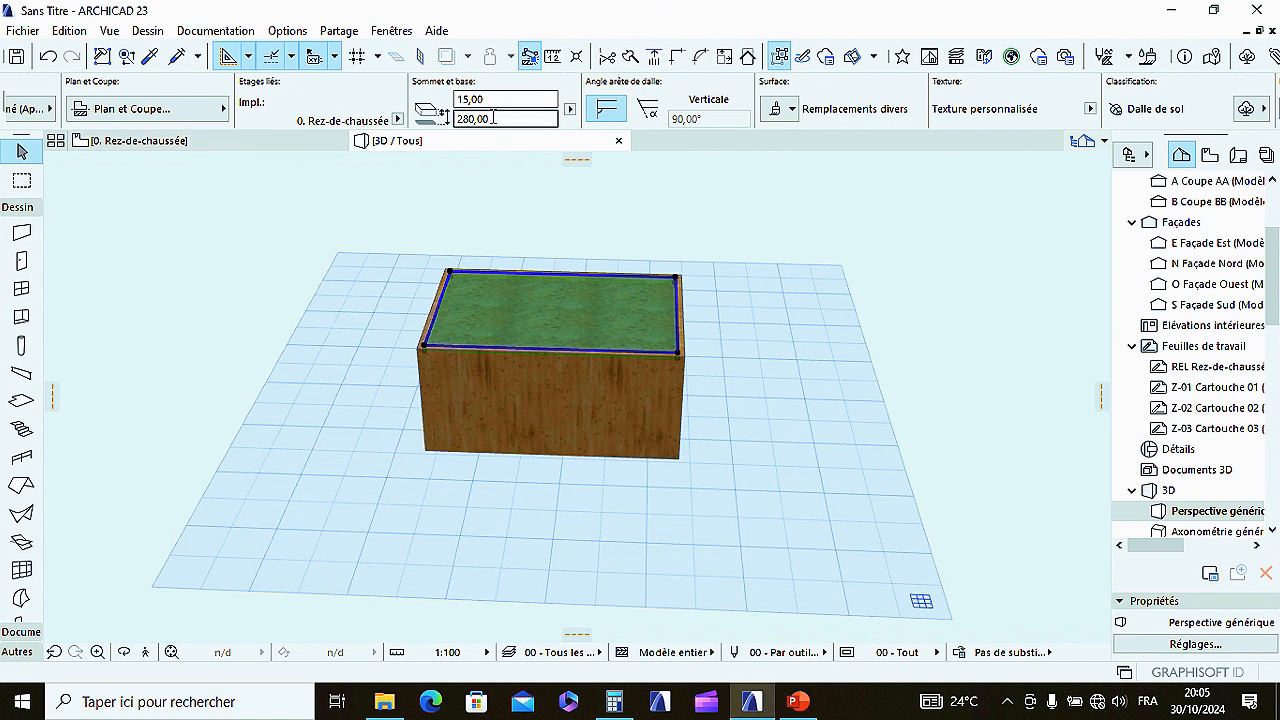
mouse_move(283, 141)
type("2")
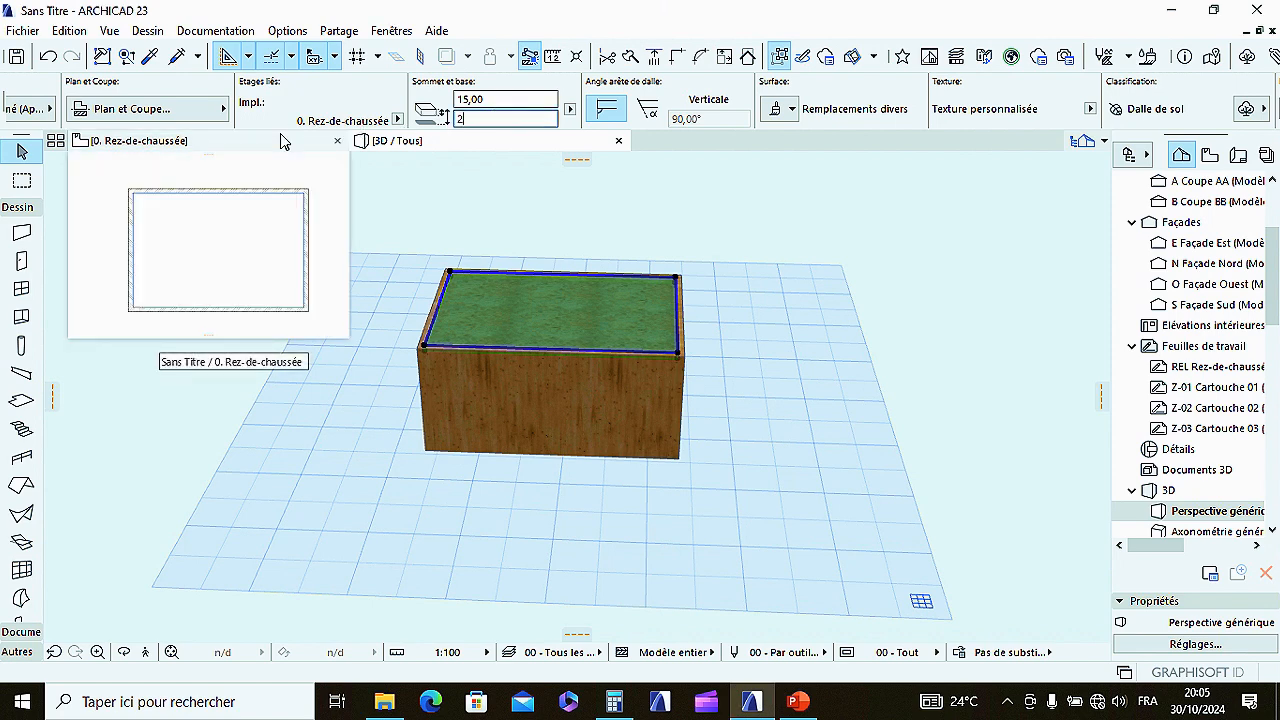
key("Return")
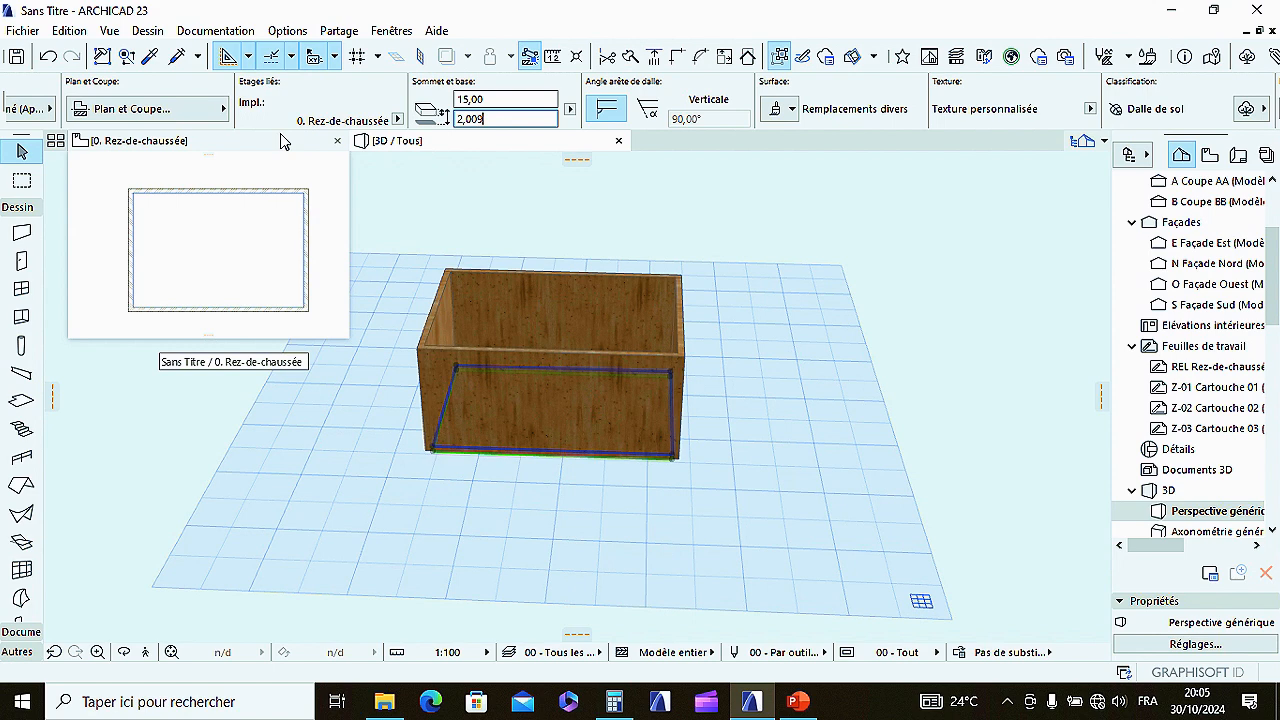
key("Return")
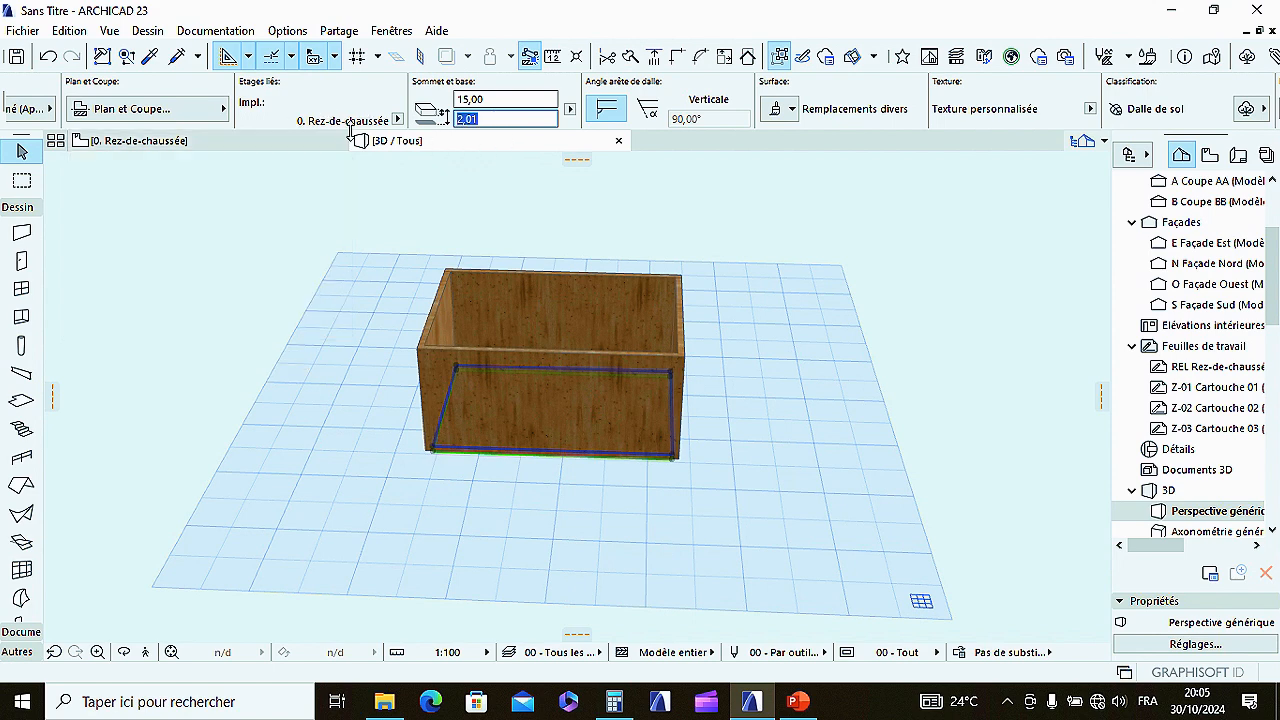
type("295")
key("Return")
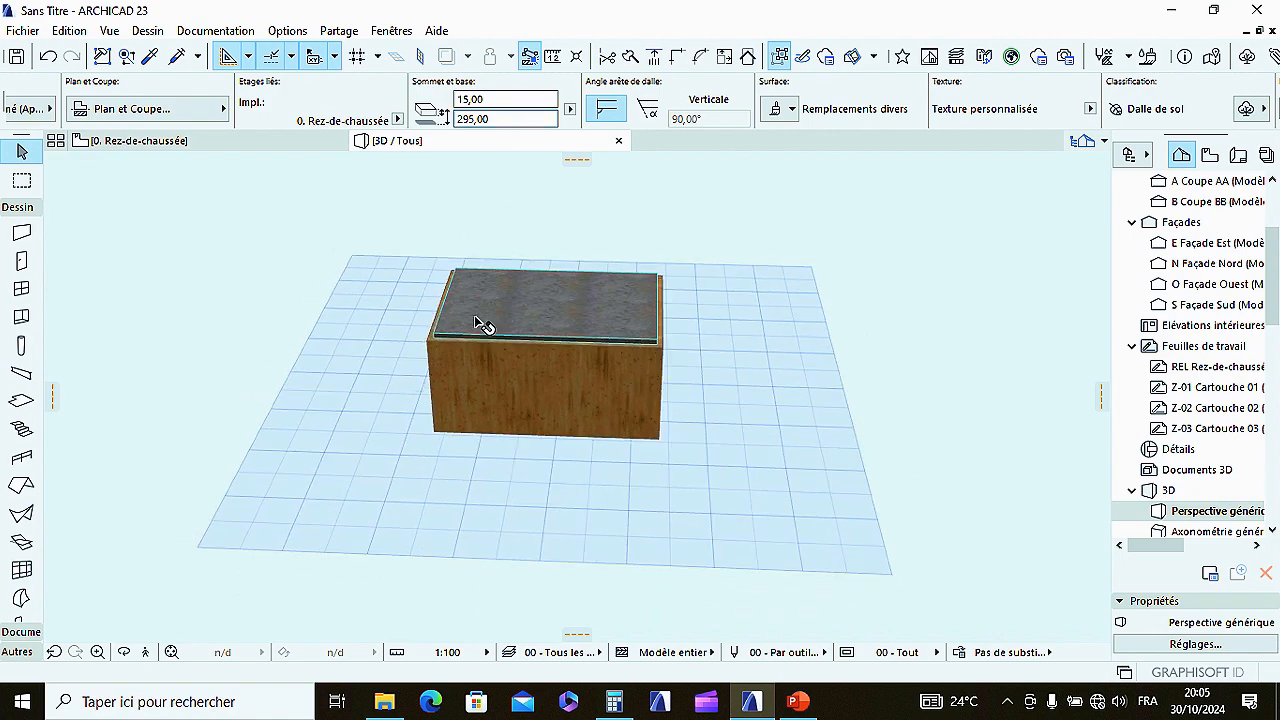
Step: Orbit around the model in 3D and examine the slab's edges and corners against the tops of the walls
scroll(486, 320, "up", 2)
right_click(905, 190)
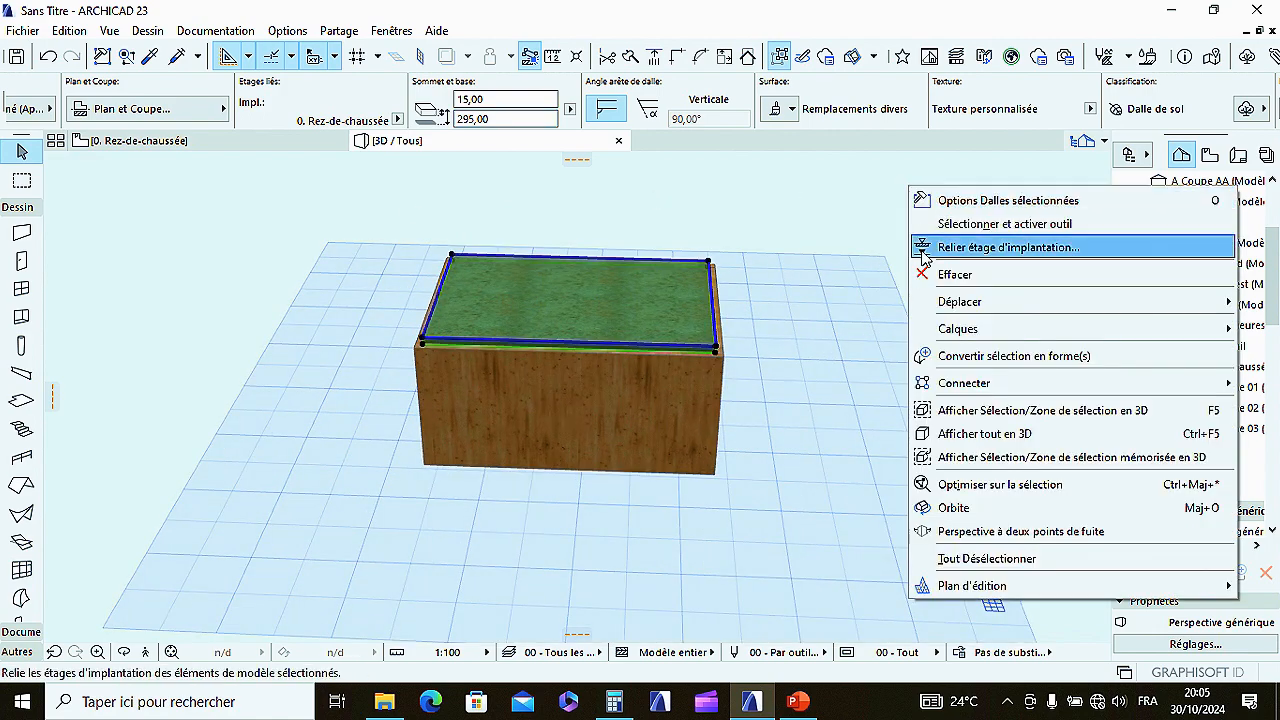
left_click(970, 516)
left_click_drag(420, 389, 680, 369)
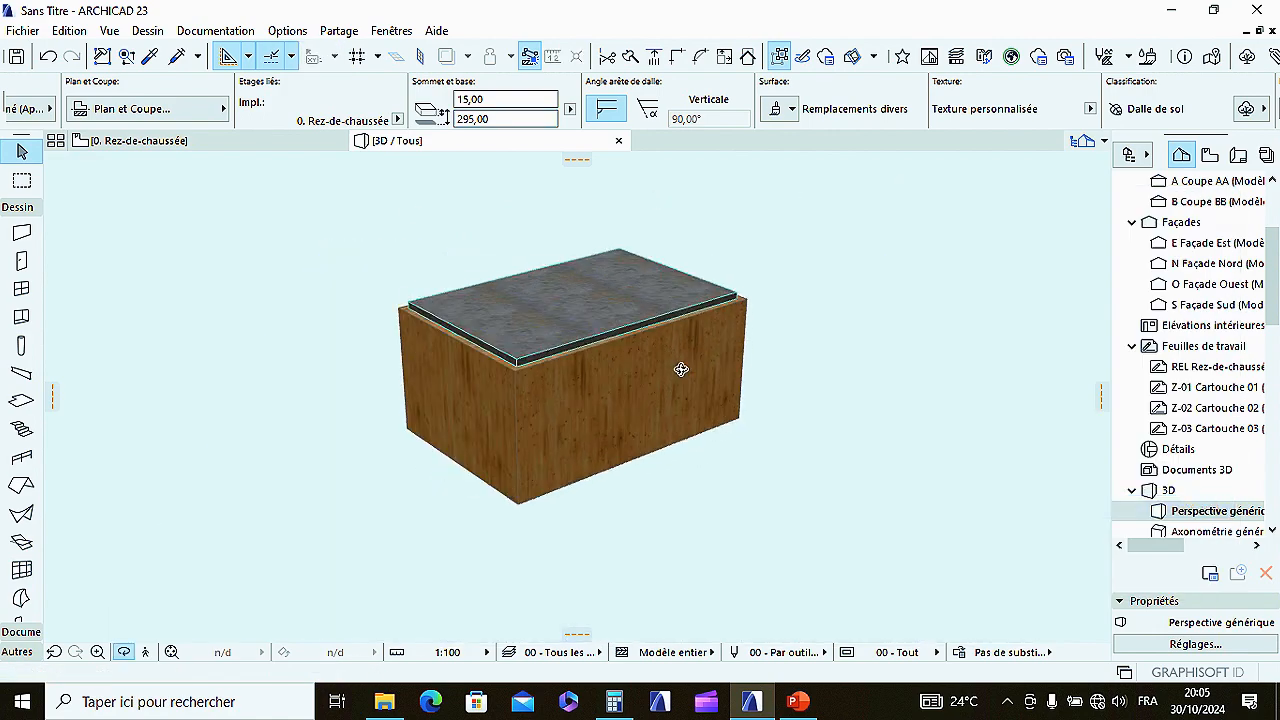
scroll(549, 371, "up", 2)
scroll(502, 372, "up", 6)
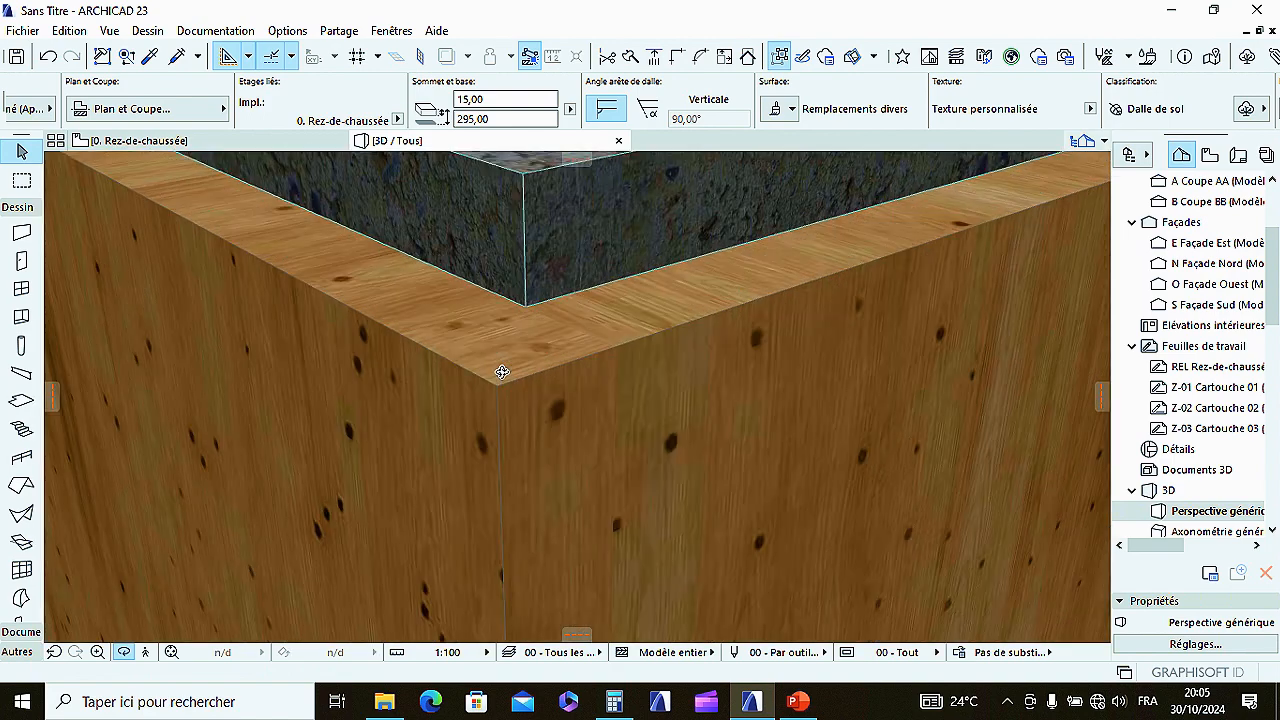
scroll(495, 352, "down", 5)
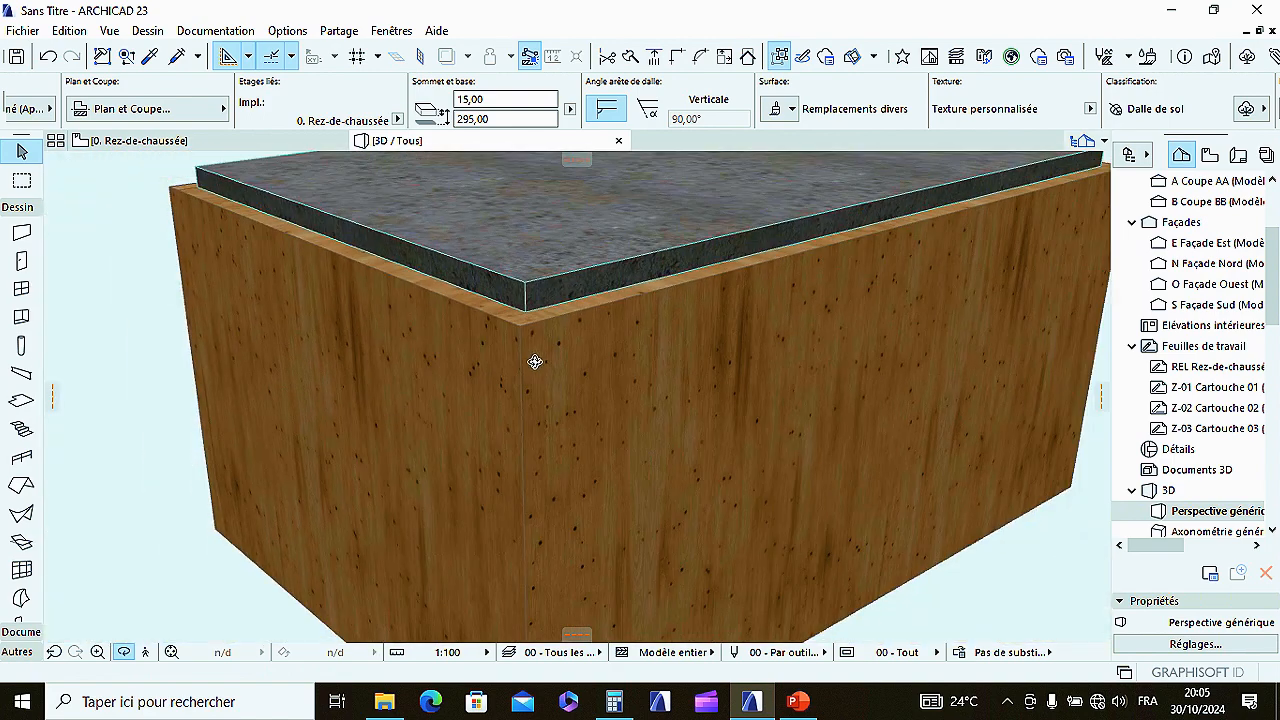
left_click_drag(590, 335, 963, 340)
scroll(660, 224, "up", 4)
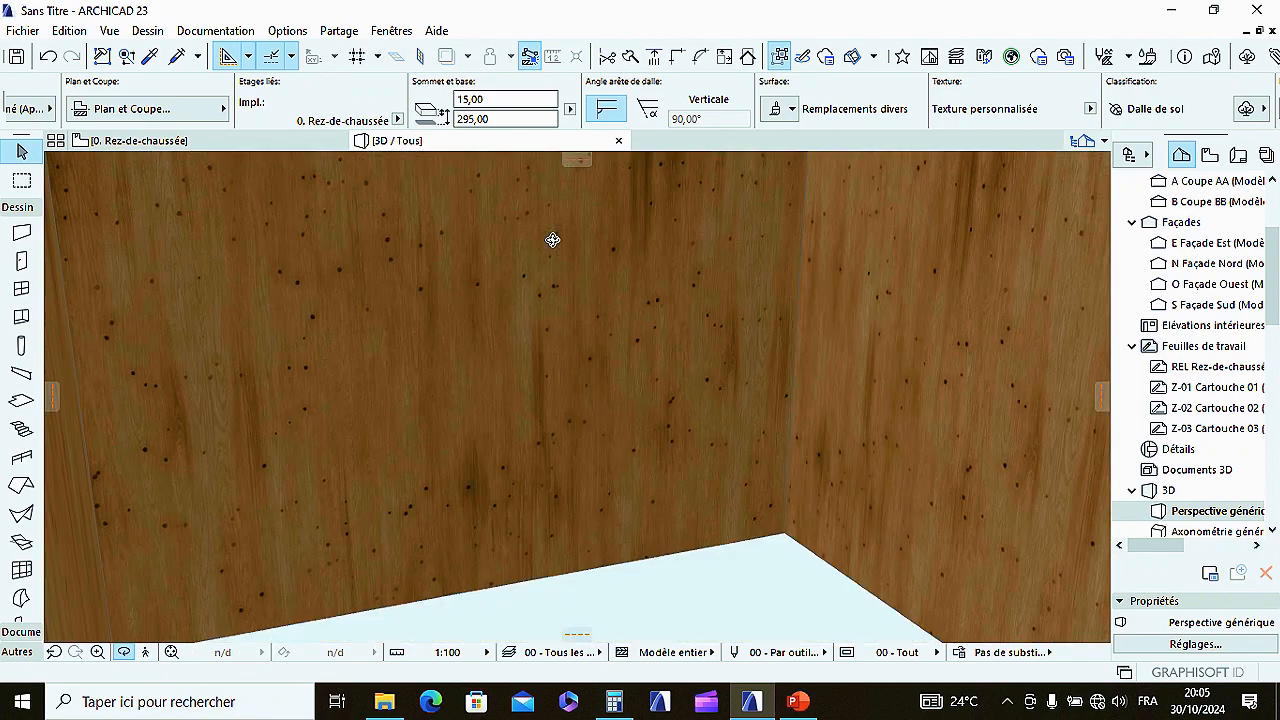
scroll(551, 240, "down", 3)
scroll(569, 277, "up", 1)
scroll(554, 286, "down", 5)
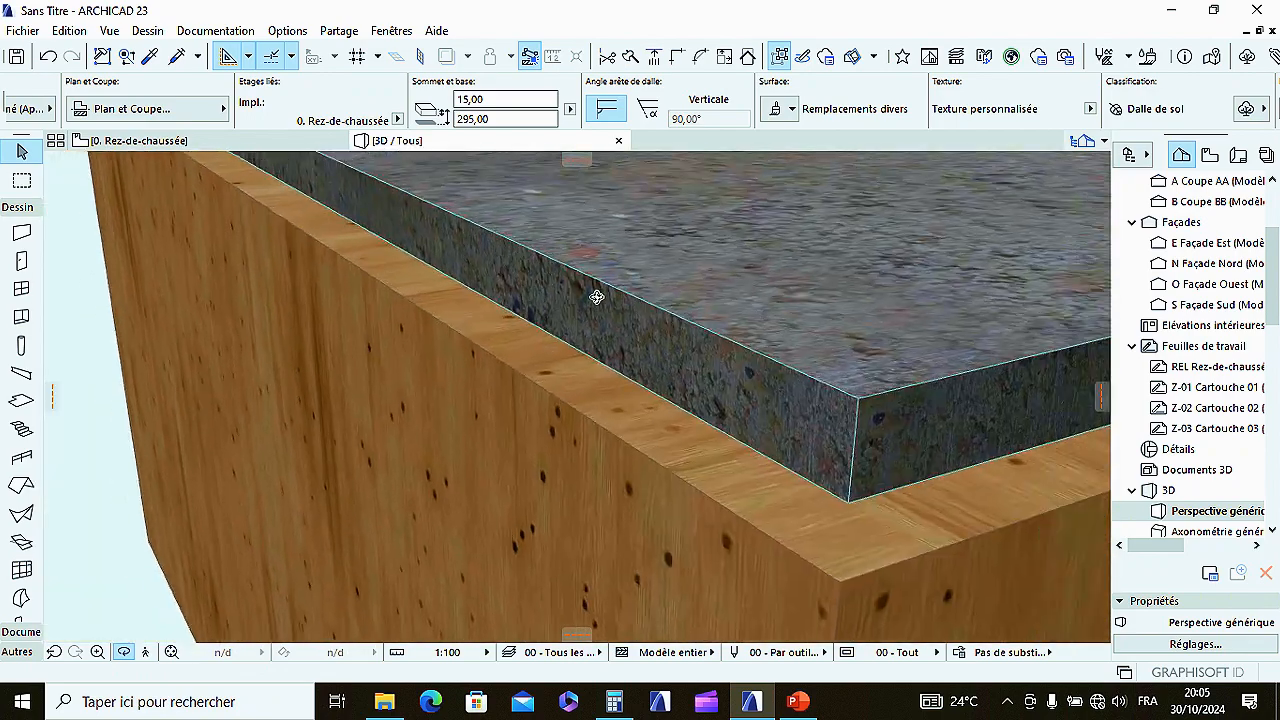
scroll(411, 314, "up", 3)
left_click_drag(490, 368, 347, 362)
scroll(580, 417, "down", 4)
scroll(416, 349, "up", 2)
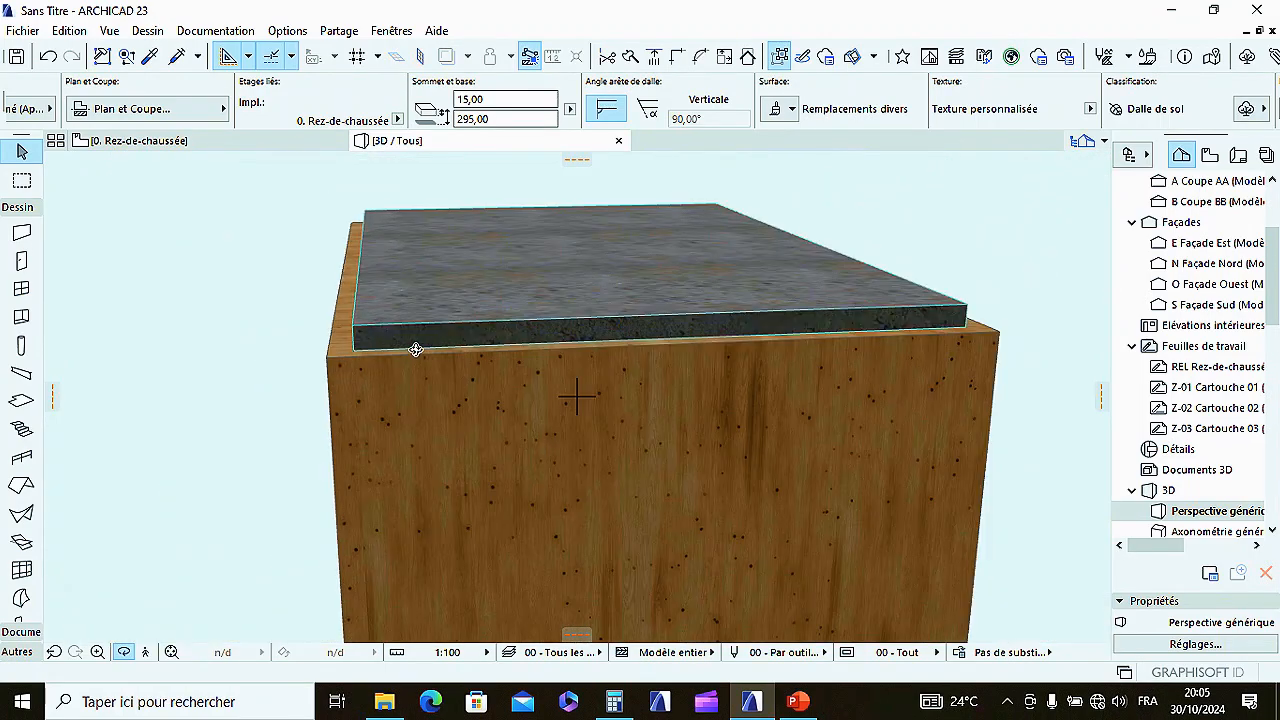
Step: On the ground-floor plan, offset all the slab's edges outward by 15 cm to the walls' outer corner
left_click(180, 143)
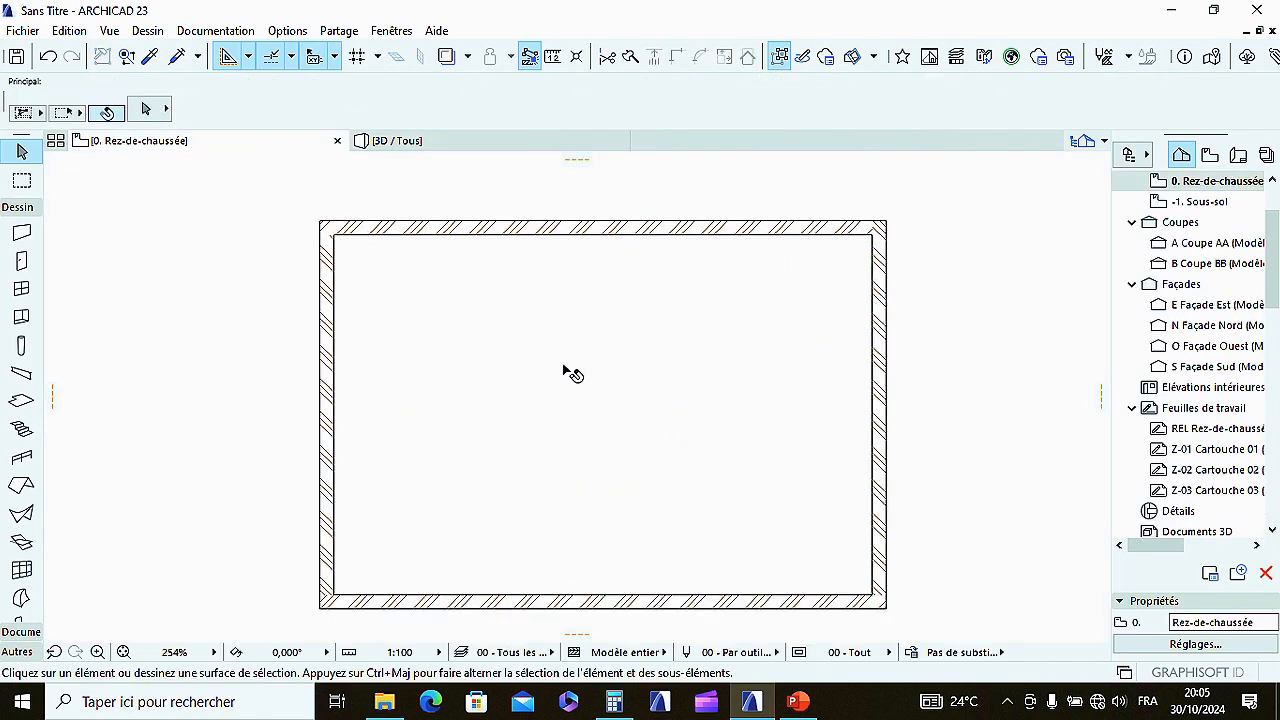
left_click(457, 331)
scroll(423, 320, "down", 3)
scroll(462, 360, "up", 1)
scroll(460, 358, "up", 2)
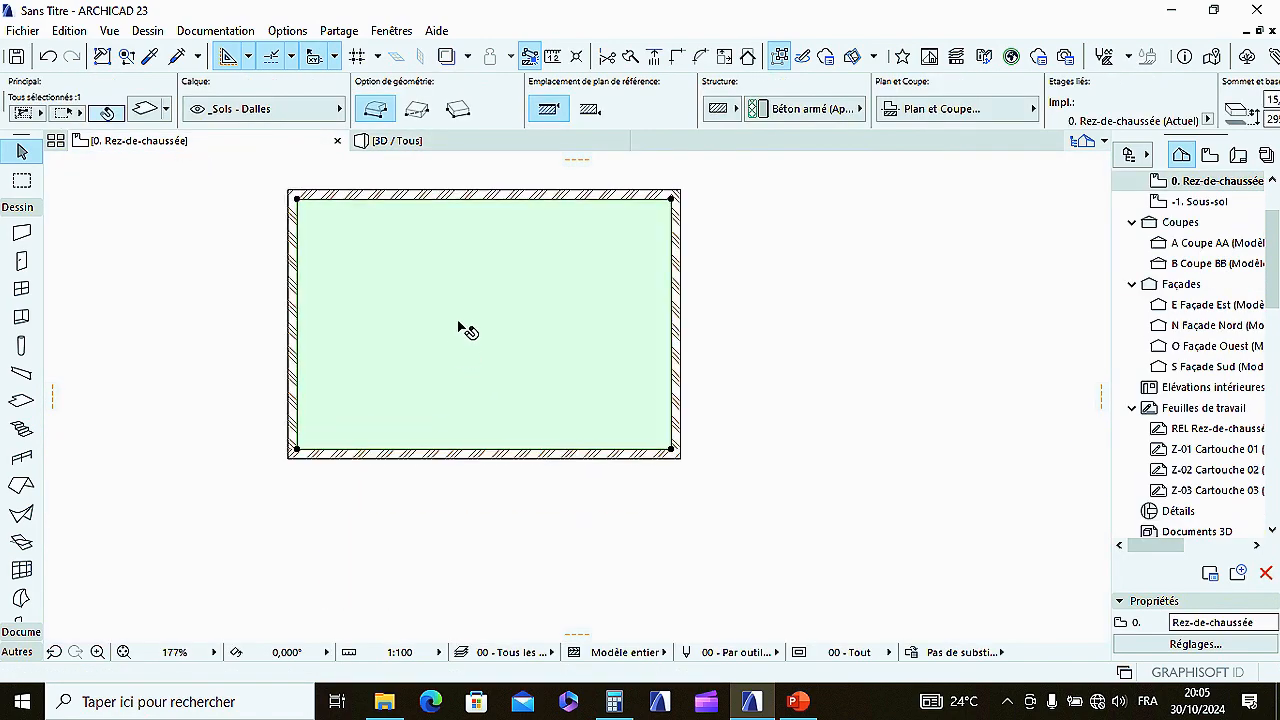
scroll(474, 380, "up", 1)
scroll(440, 385, "down", 1)
scroll(730, 270, "up", 5)
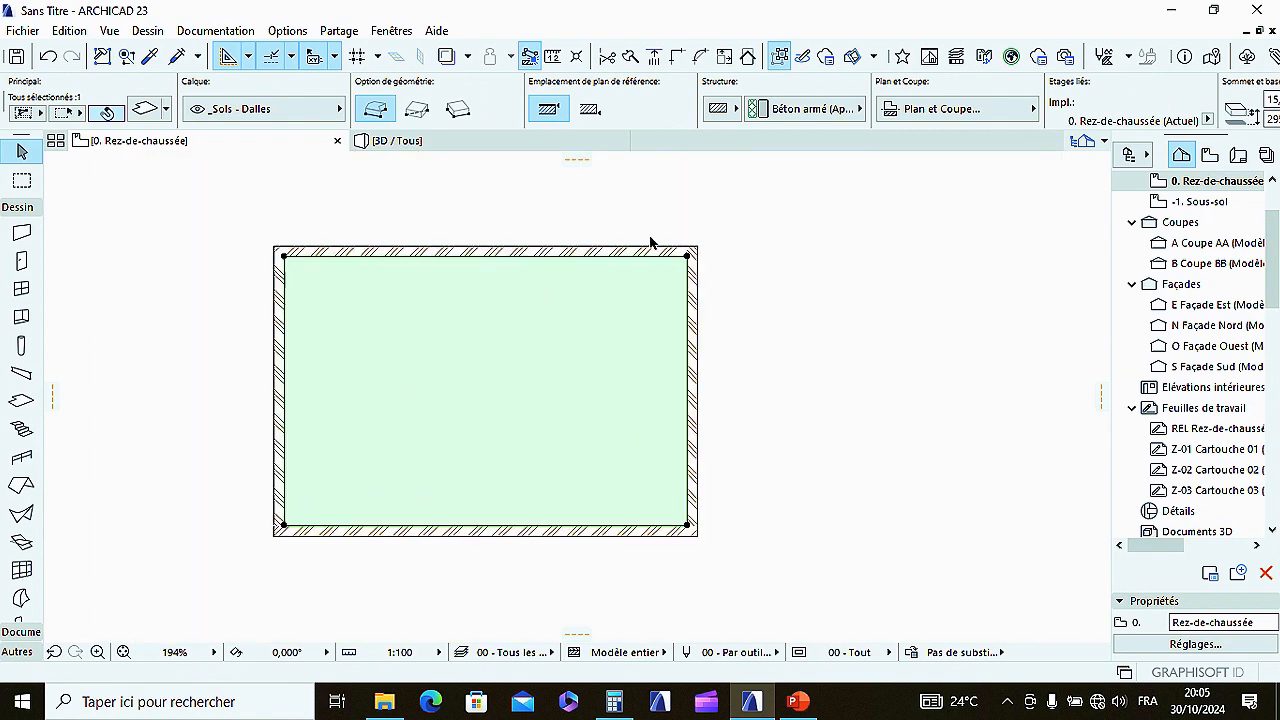
scroll(728, 267, "up", 2)
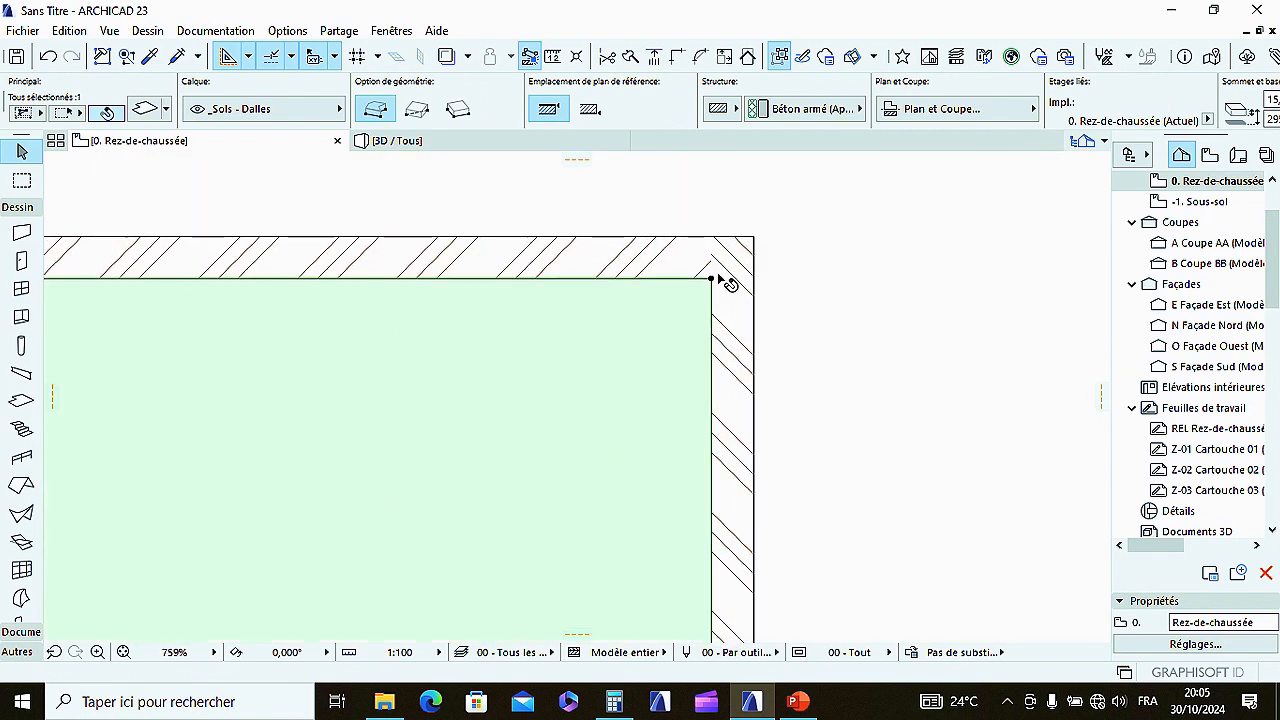
left_click(712, 280)
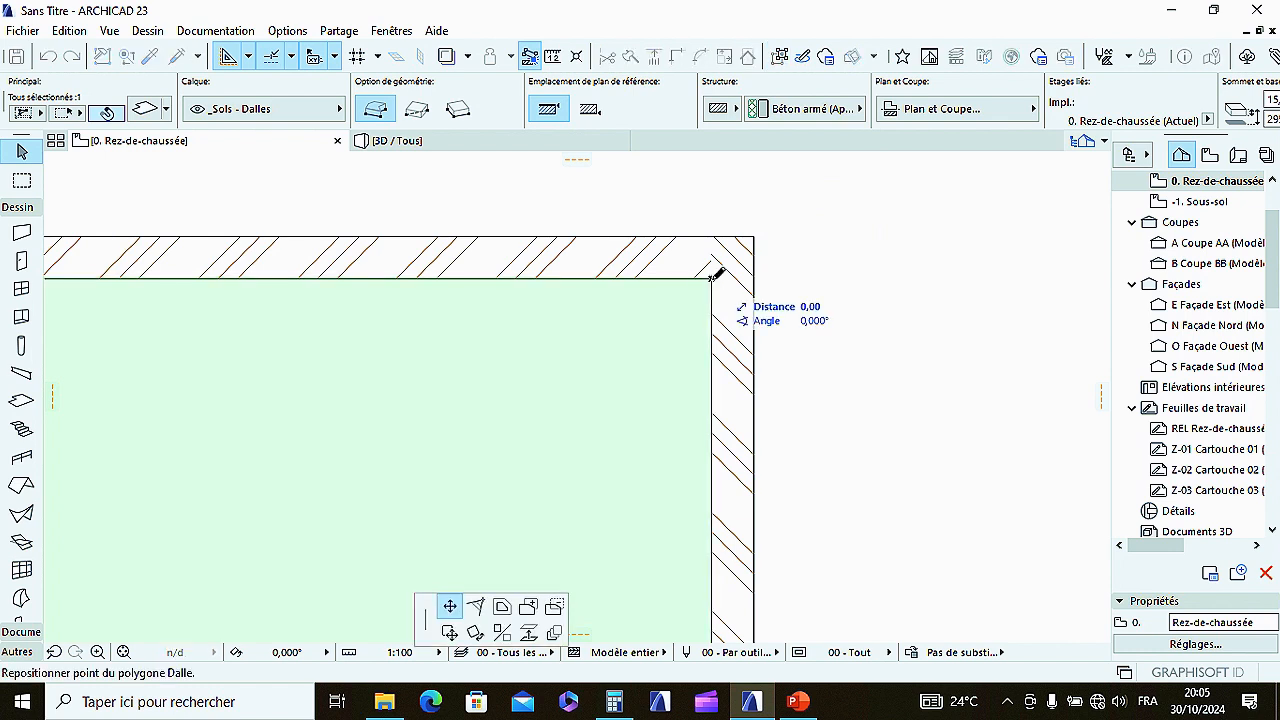
left_click(510, 612)
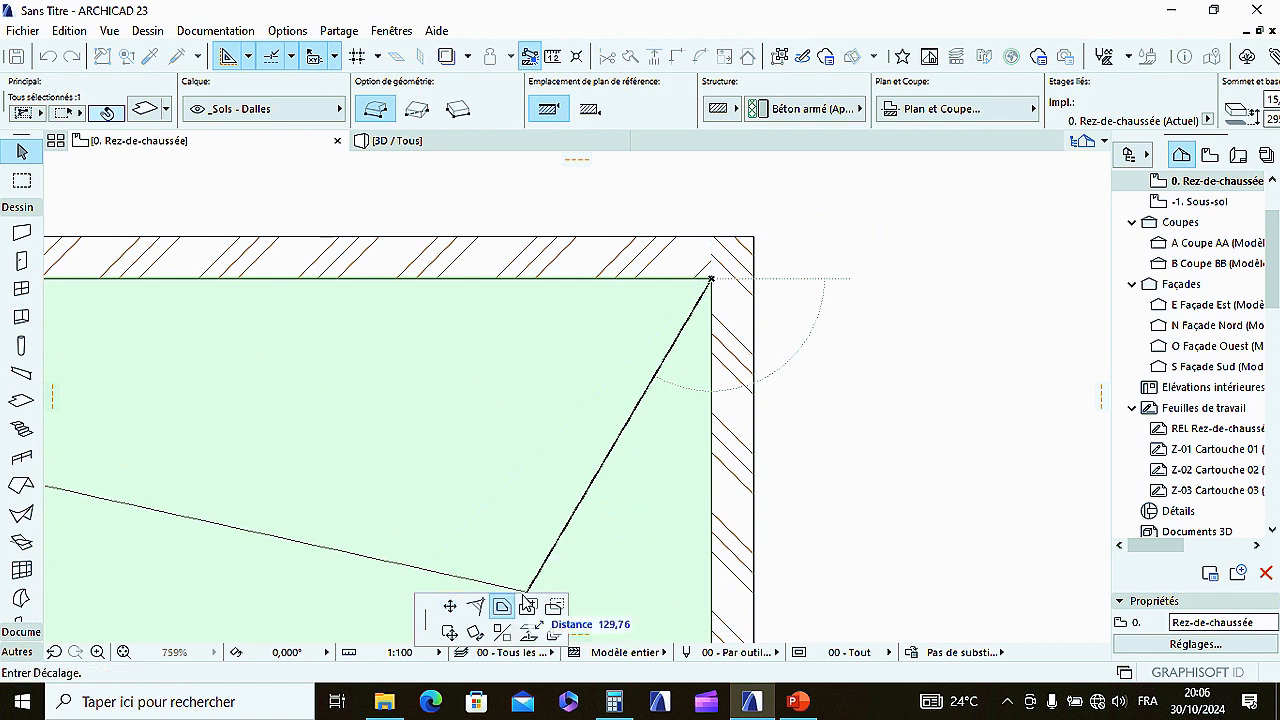
scroll(728, 352, "down", 5)
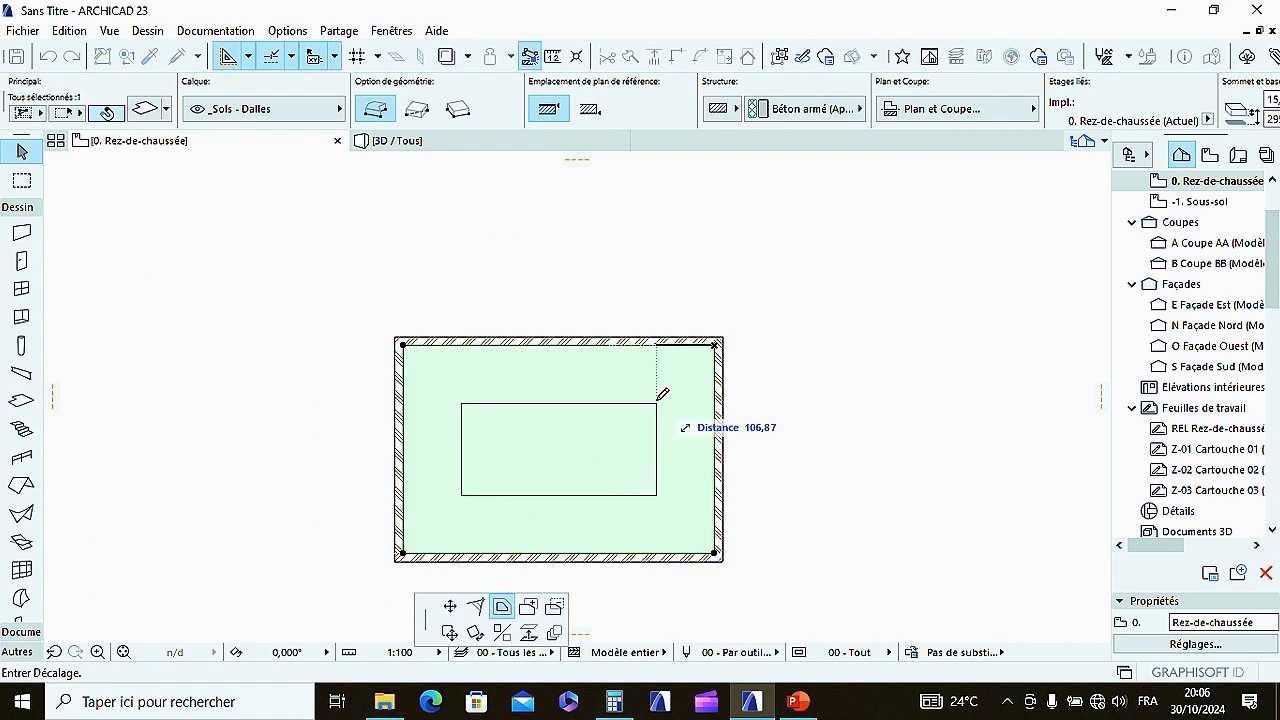
middle_click_drag(663, 396, 600, 343)
scroll(655, 285, "up", 3)
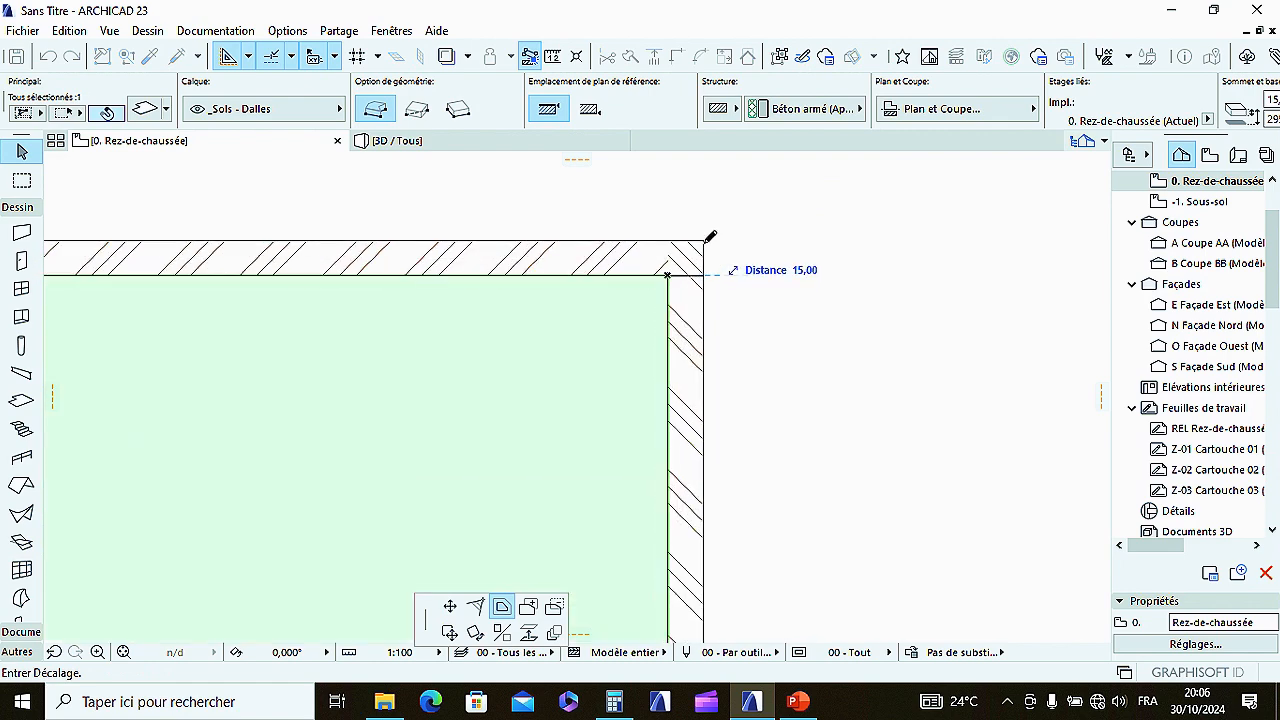
left_click(705, 238)
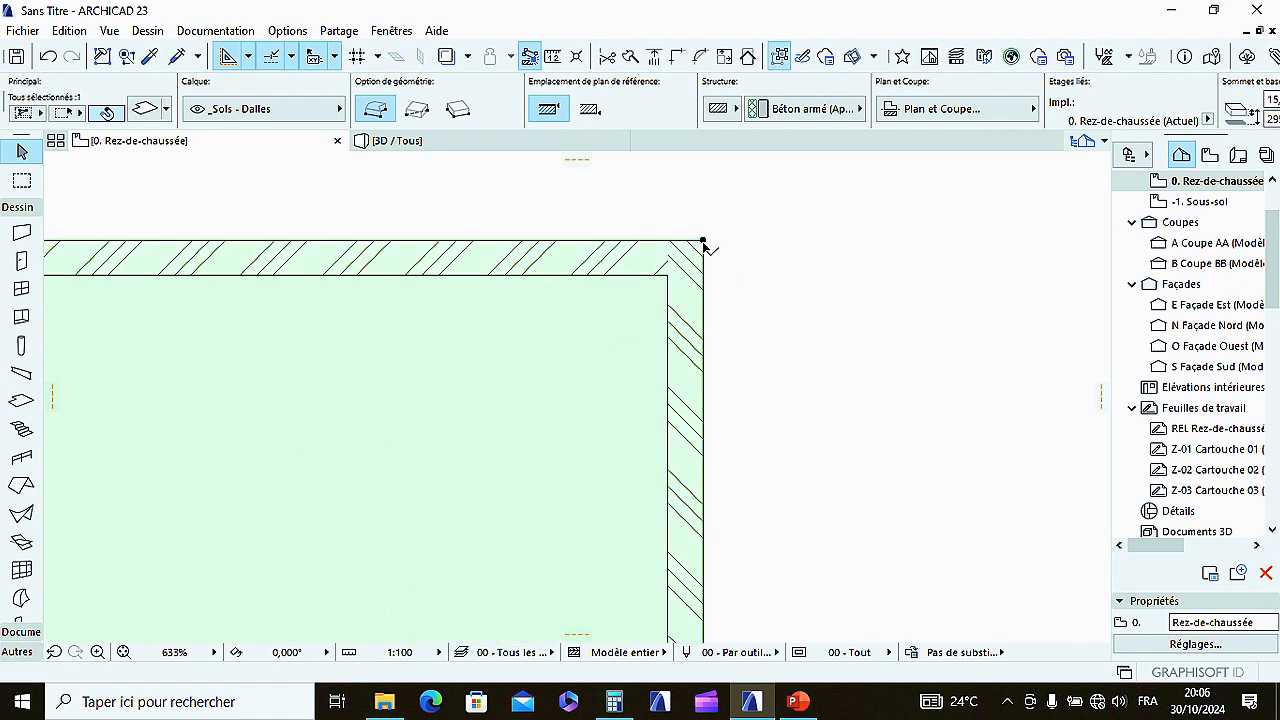
Step: Orbit around the model in 3D to inspect the enlarged slab's edges against the walls' outer faces
scroll(709, 292, "down", 4)
left_click(420, 142)
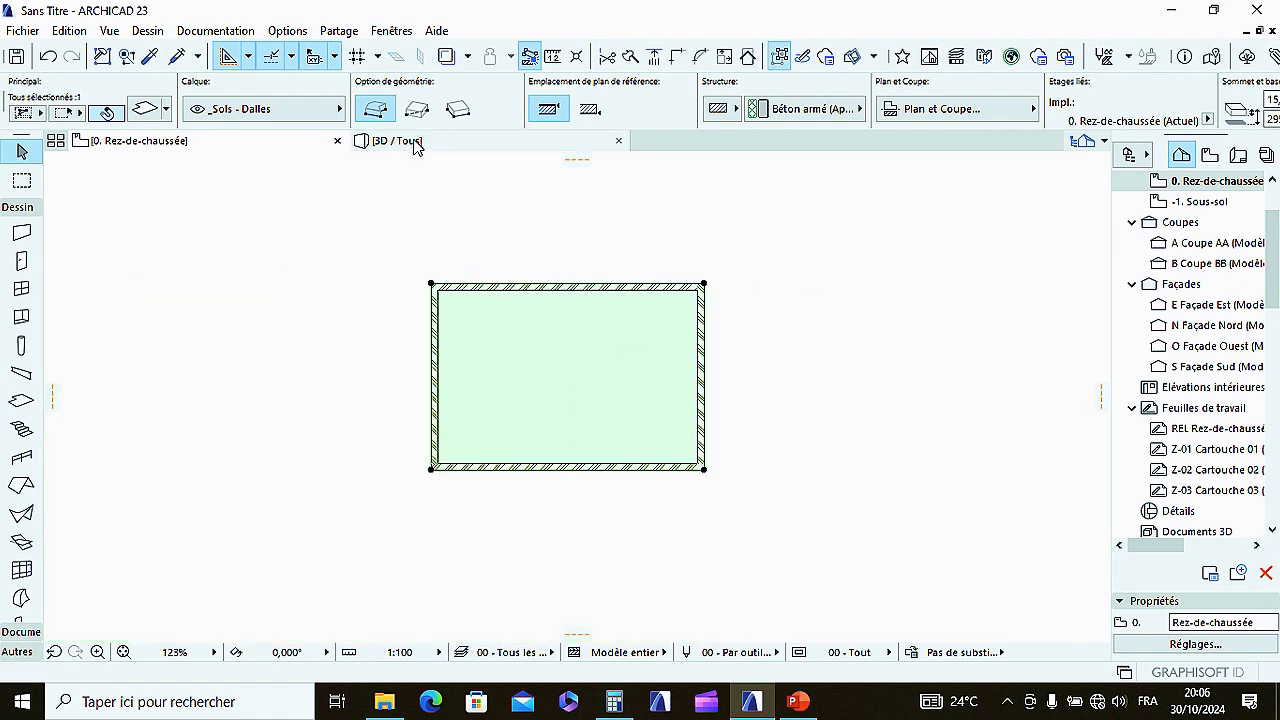
left_click_drag(501, 353, 790, 358)
scroll(471, 309, "up", 4)
scroll(805, 316, "down", 5)
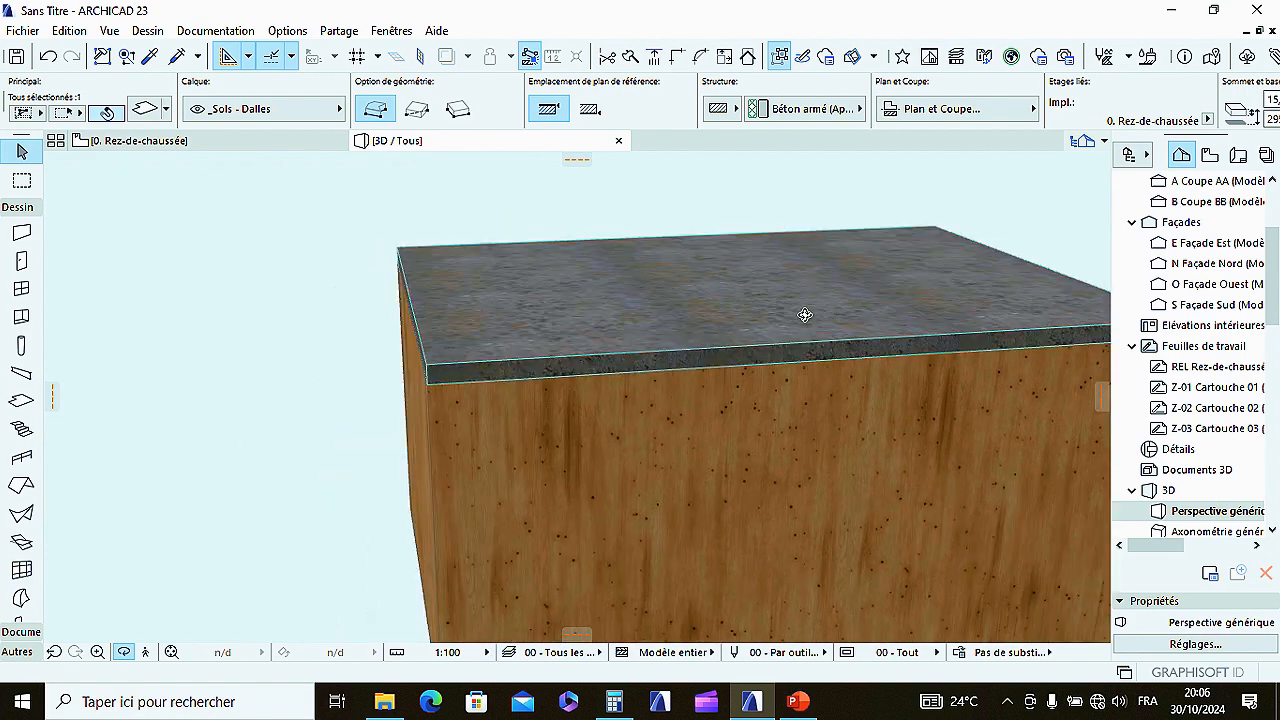
scroll(545, 348, "up", 6)
left_click_drag(545, 348, 788, 357)
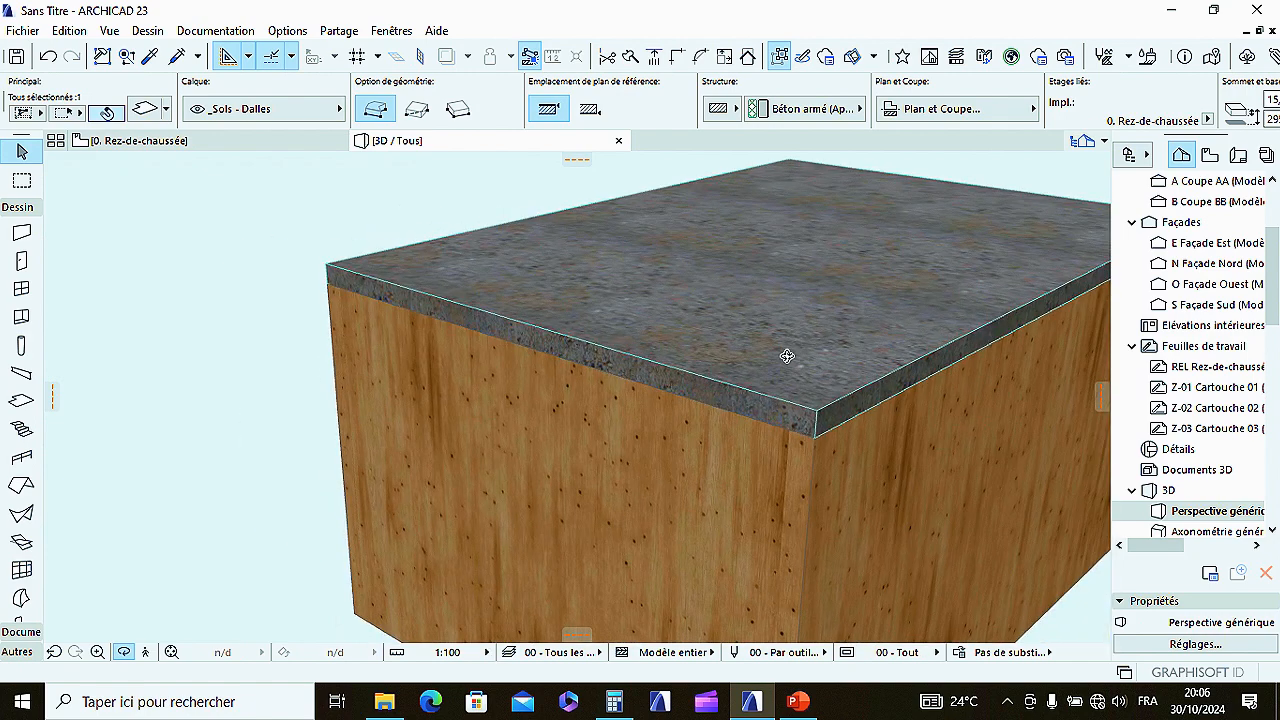
scroll(788, 357, "down", 1)
Step: Return to the ground-floor plan, undo the slab's edge offset and deselect the slab
left_click(140, 141)
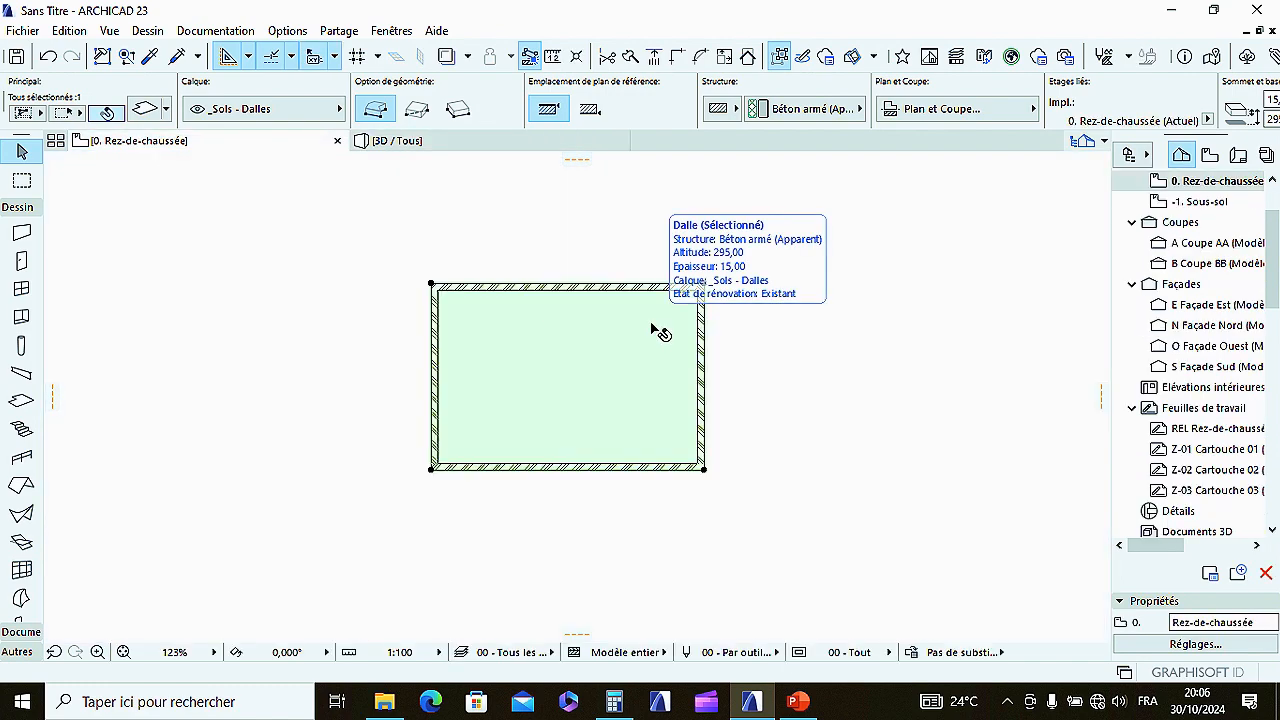
key("ctrl+z")
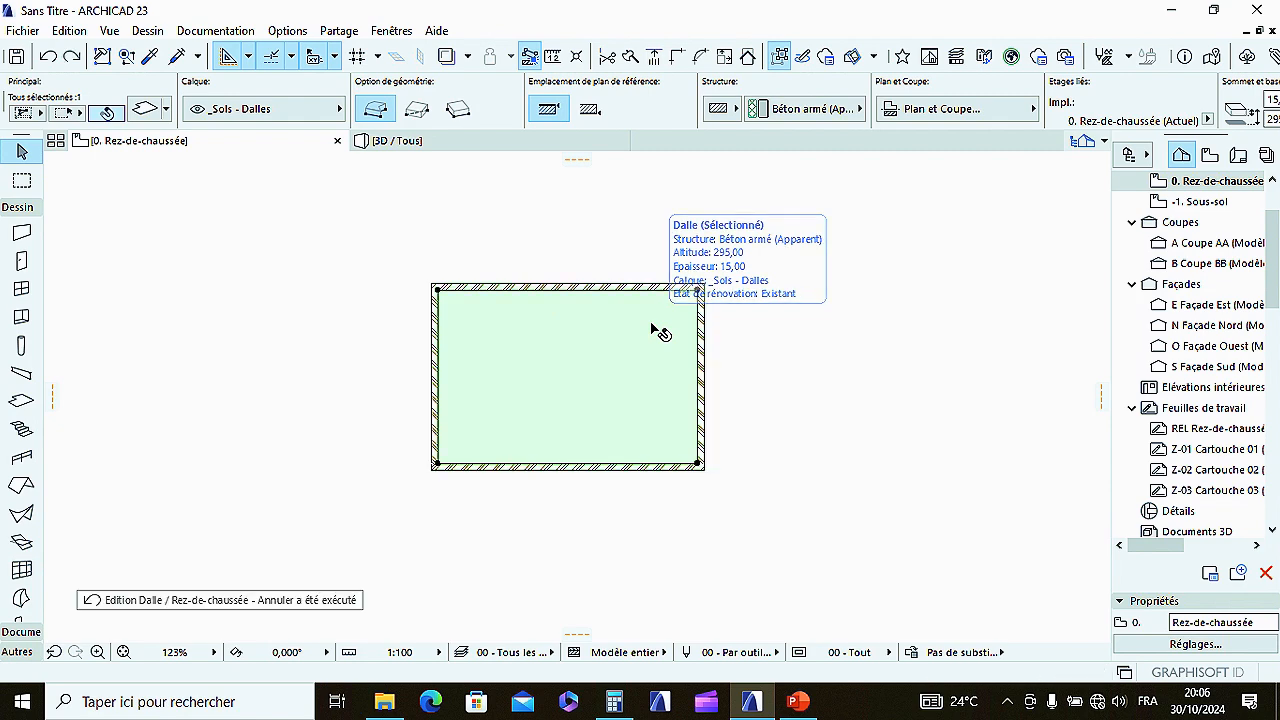
key("Escape")
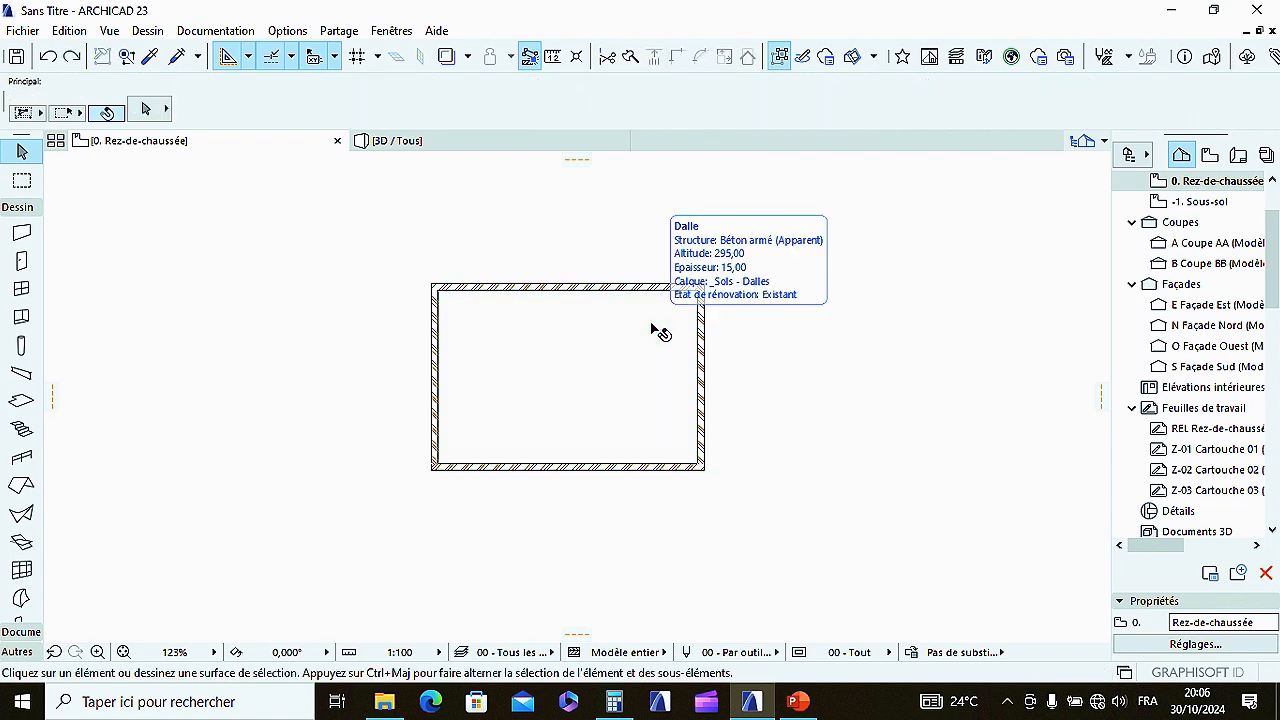
Step: Select the slab inside the walls on the ground-floor plan and examine its corners against the walls' inner corners
scroll(591, 391, "up", 4)
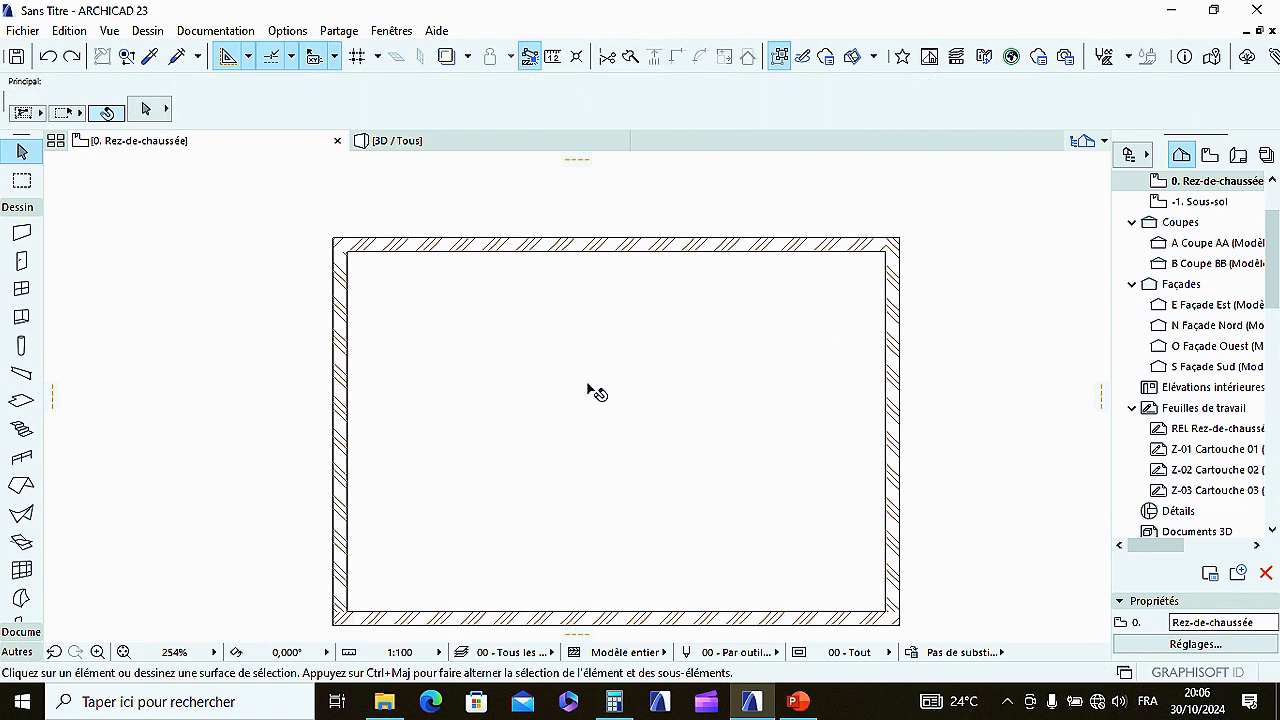
scroll(605, 392, "down", 5)
scroll(603, 388, "up", 3)
left_click(600, 380)
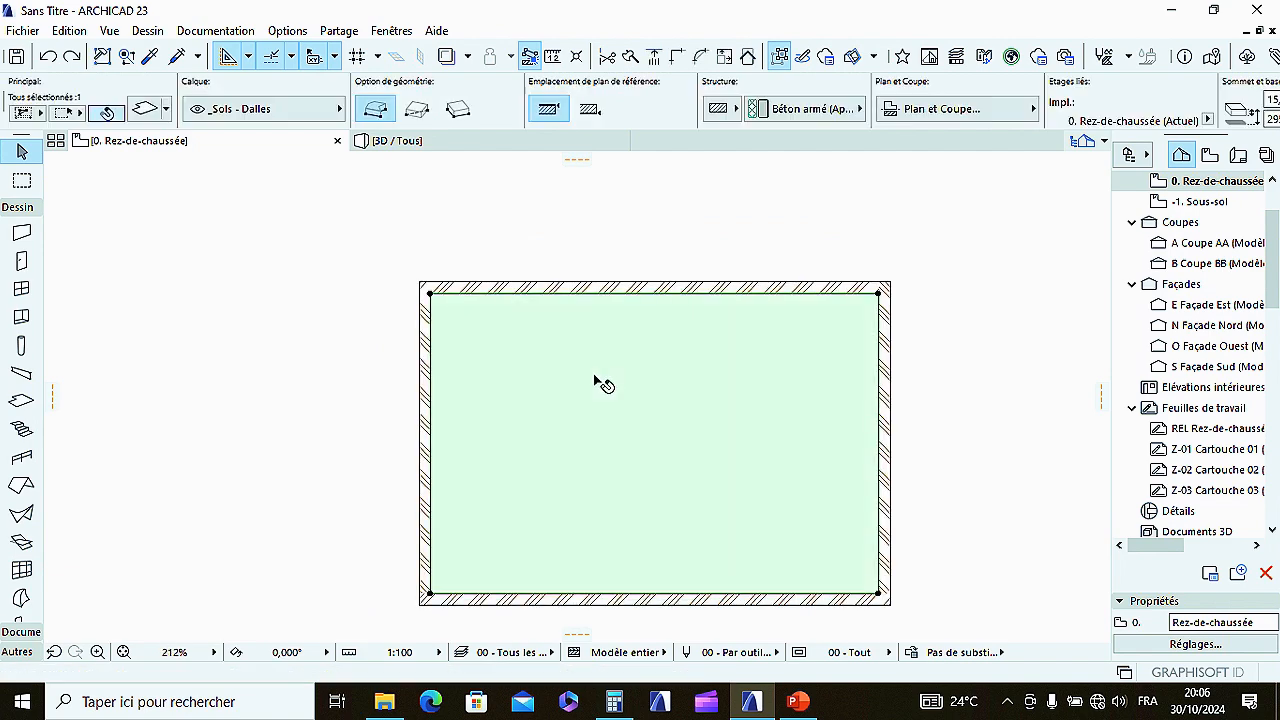
scroll(585, 386, "down", 4)
scroll(585, 388, "up", 4)
middle_click_drag(586, 400, 609, 394)
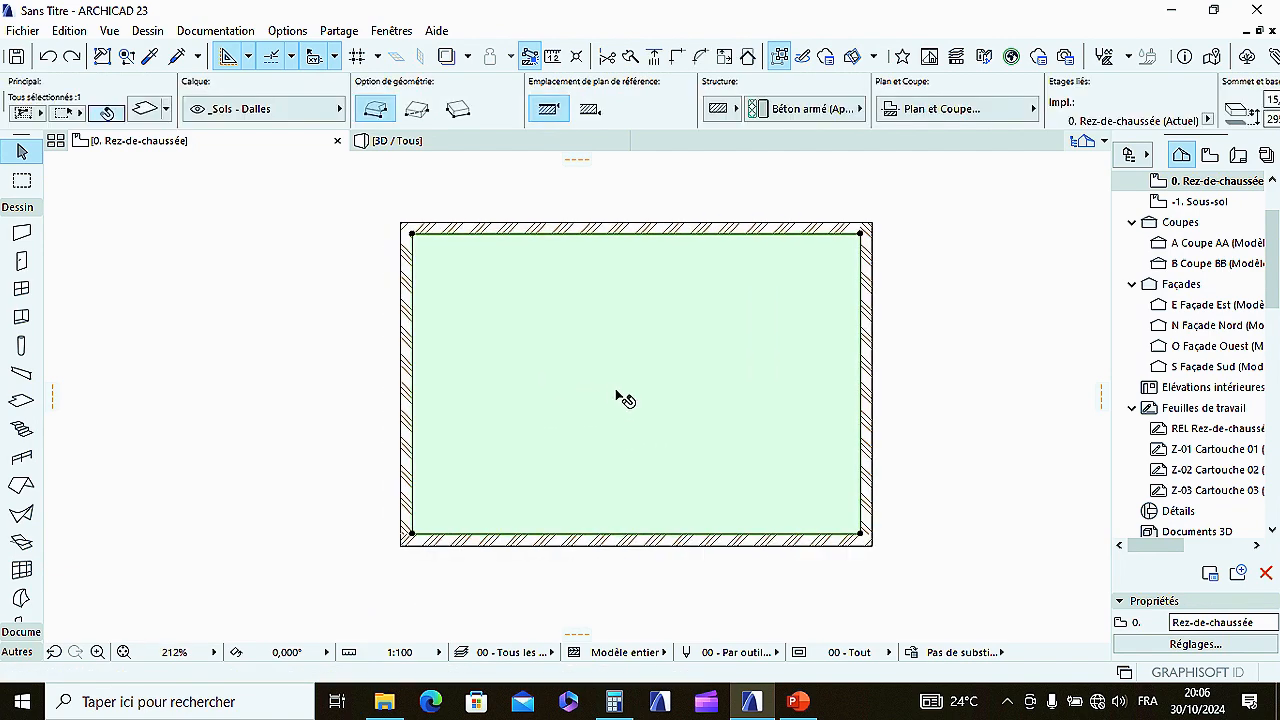
scroll(443, 229, "up", 3)
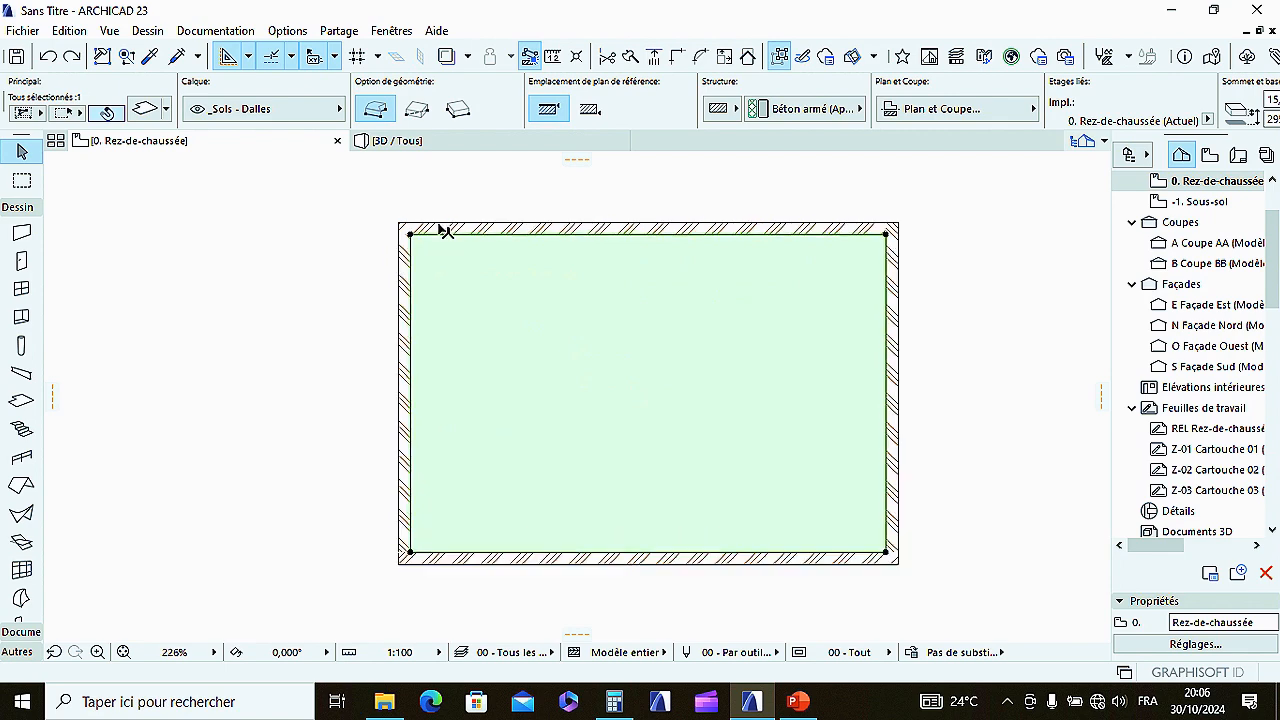
scroll(386, 246, "down", 3)
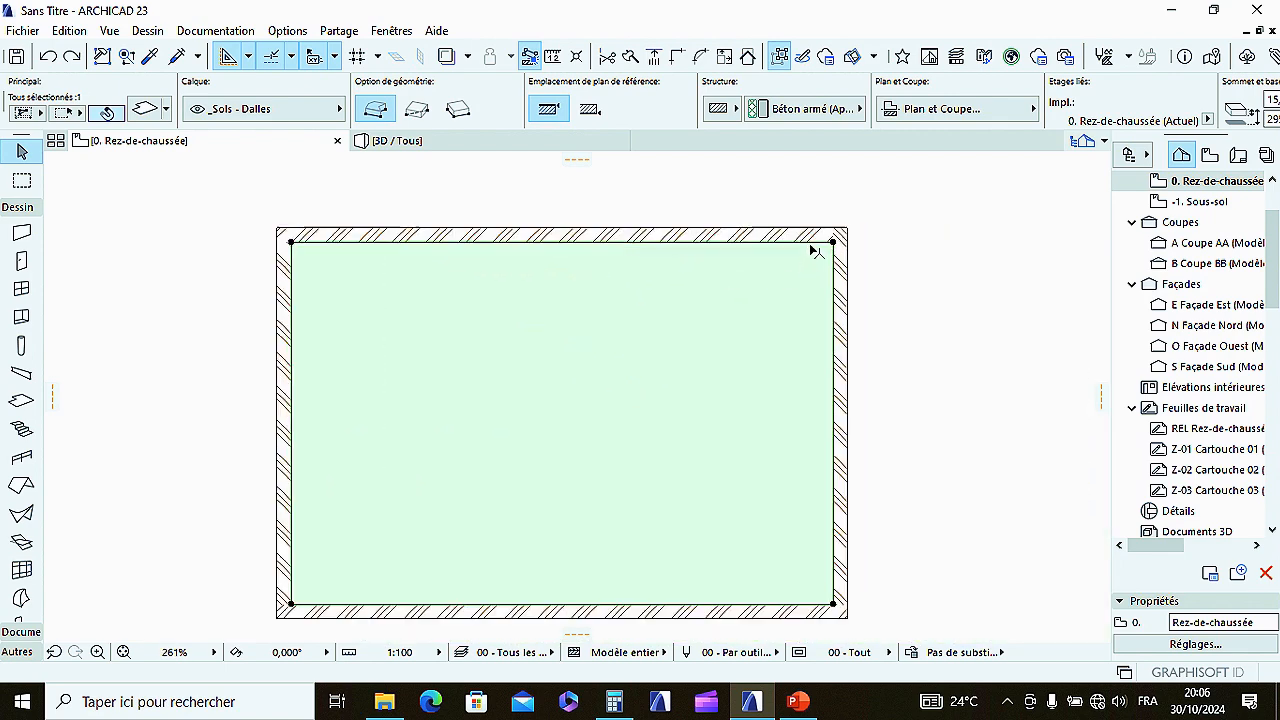
scroll(850, 245, "up", 10)
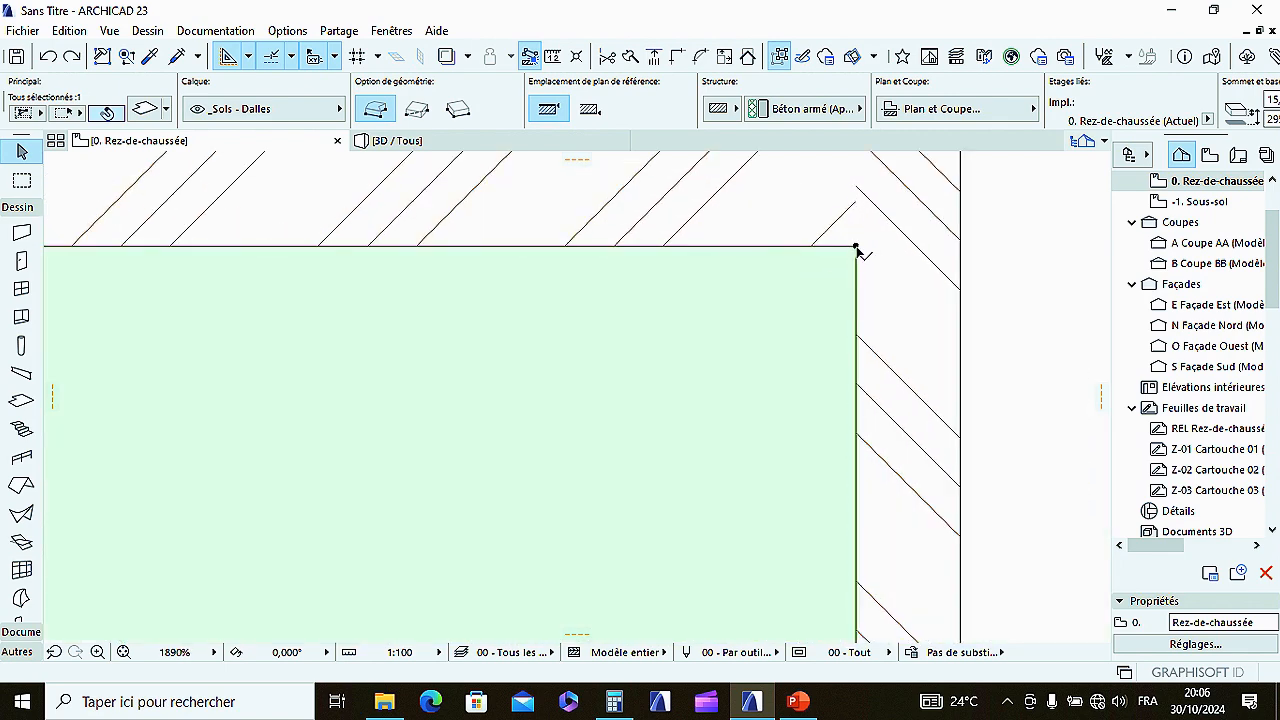
scroll(857, 250, "down", 11)
scroll(565, 442, "up", 4)
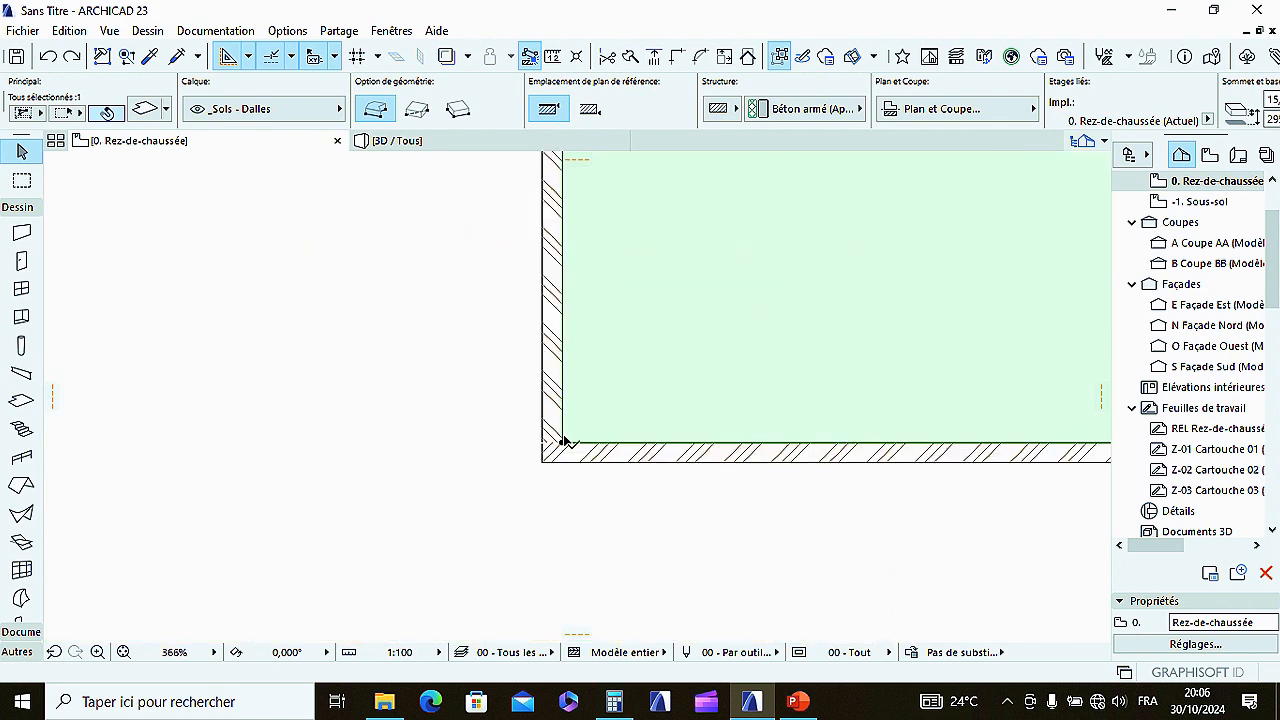
scroll(565, 442, "up", 4)
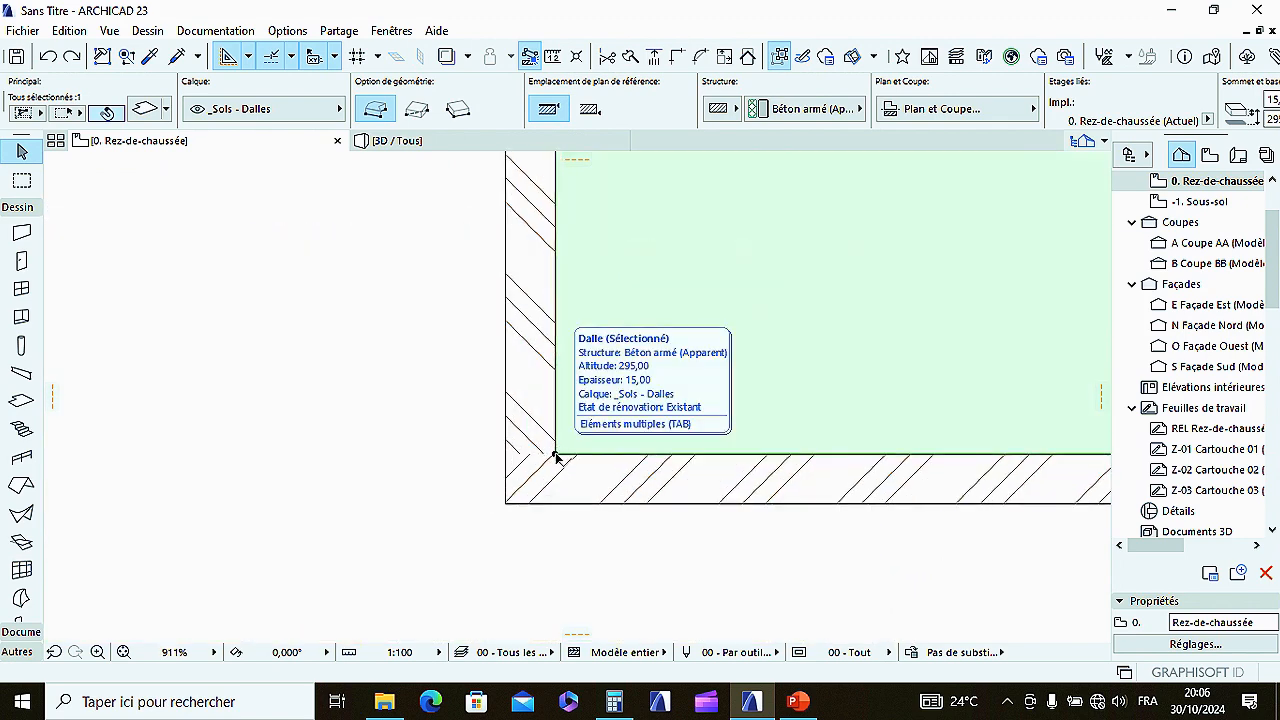
Step: Offset all the slab's edges outward from its lower-left corner to the outer corner of the walls
left_click(556, 455)
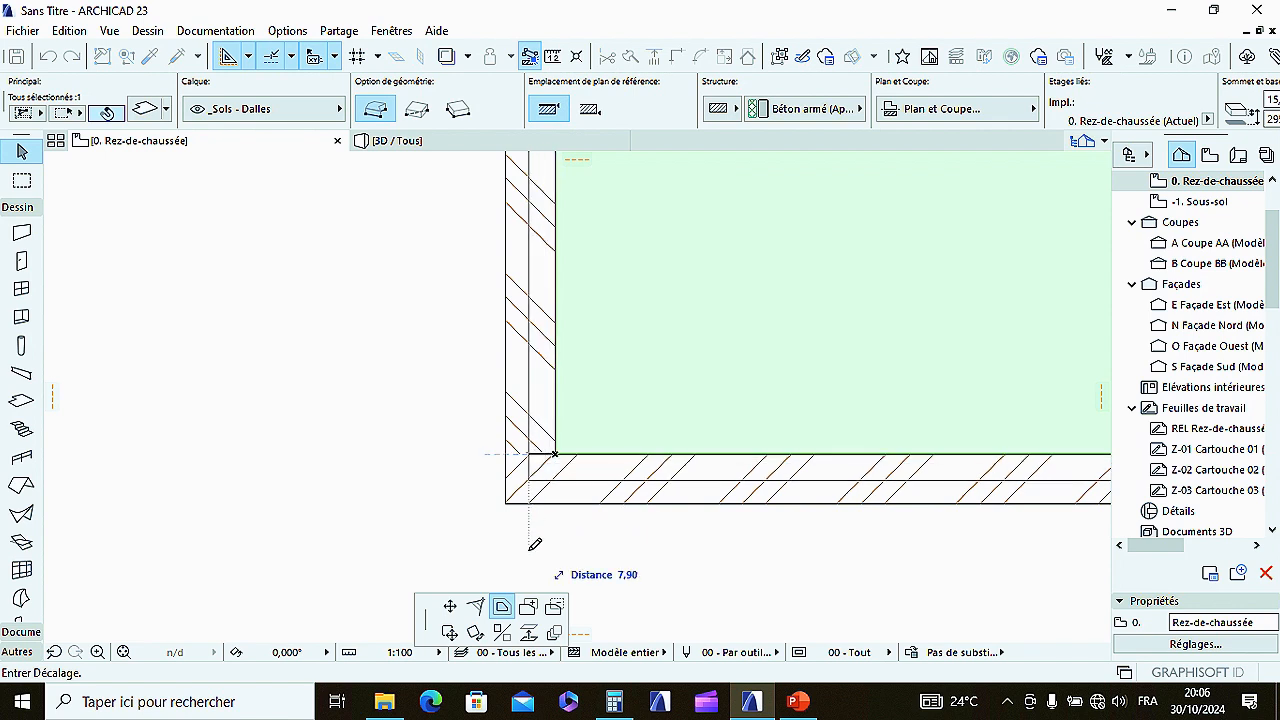
left_click(527, 609)
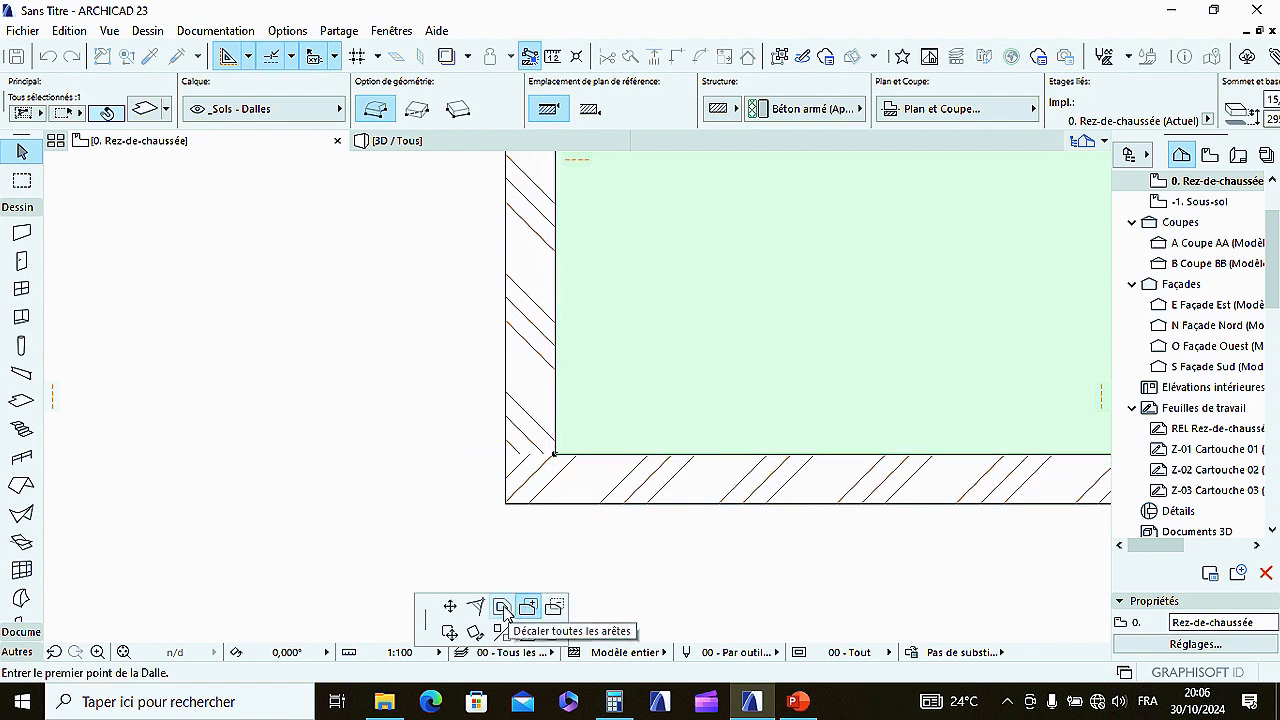
left_click(502, 607)
scroll(414, 449, "down", 5)
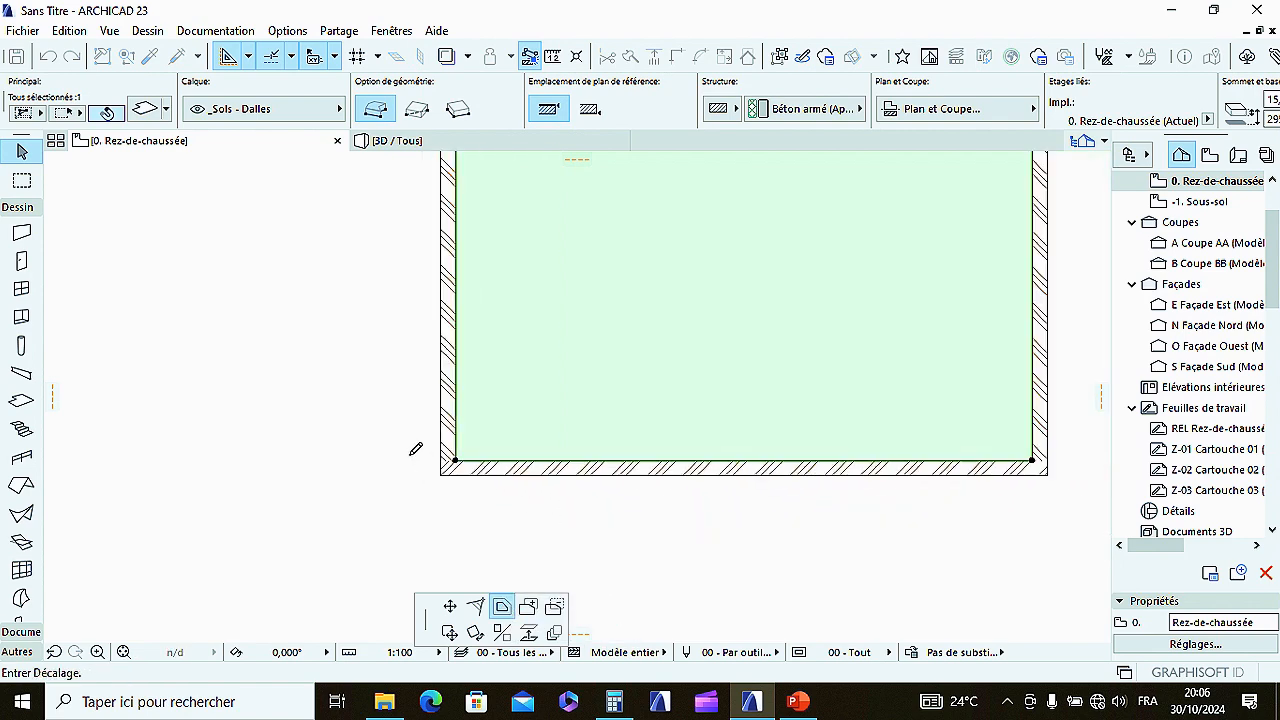
scroll(428, 450, "up", 5)
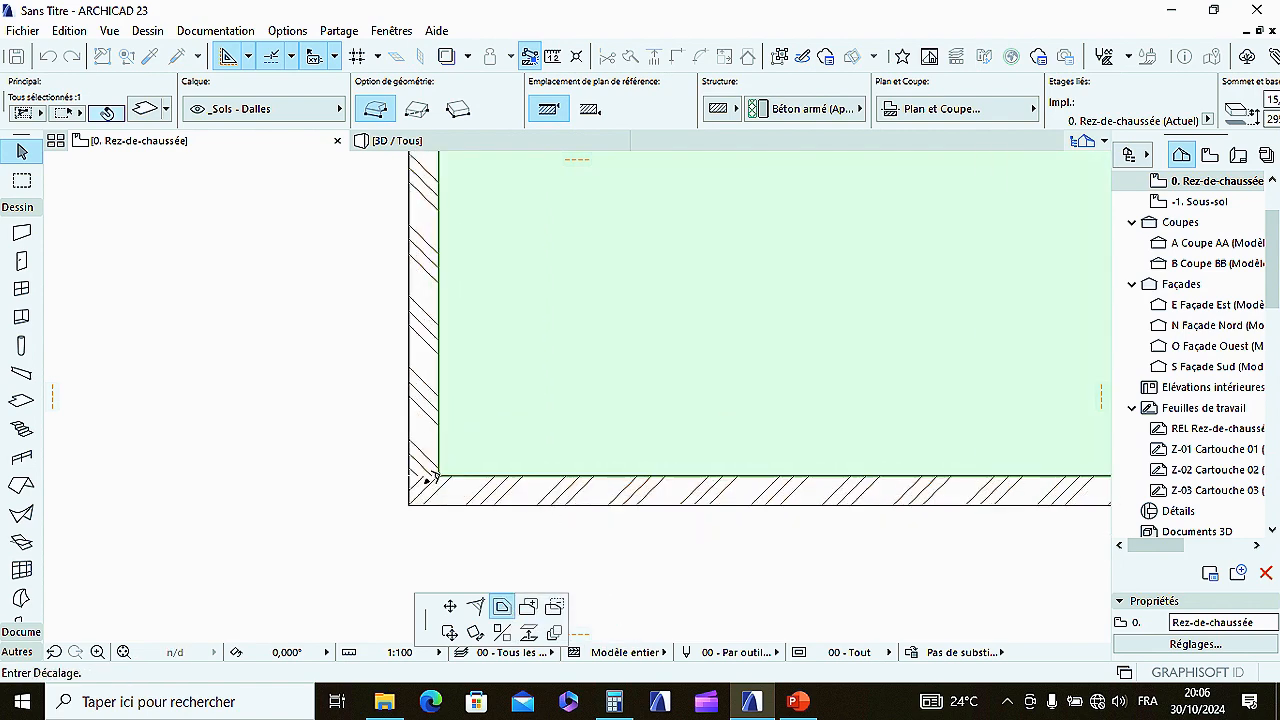
scroll(402, 525, "up", 6)
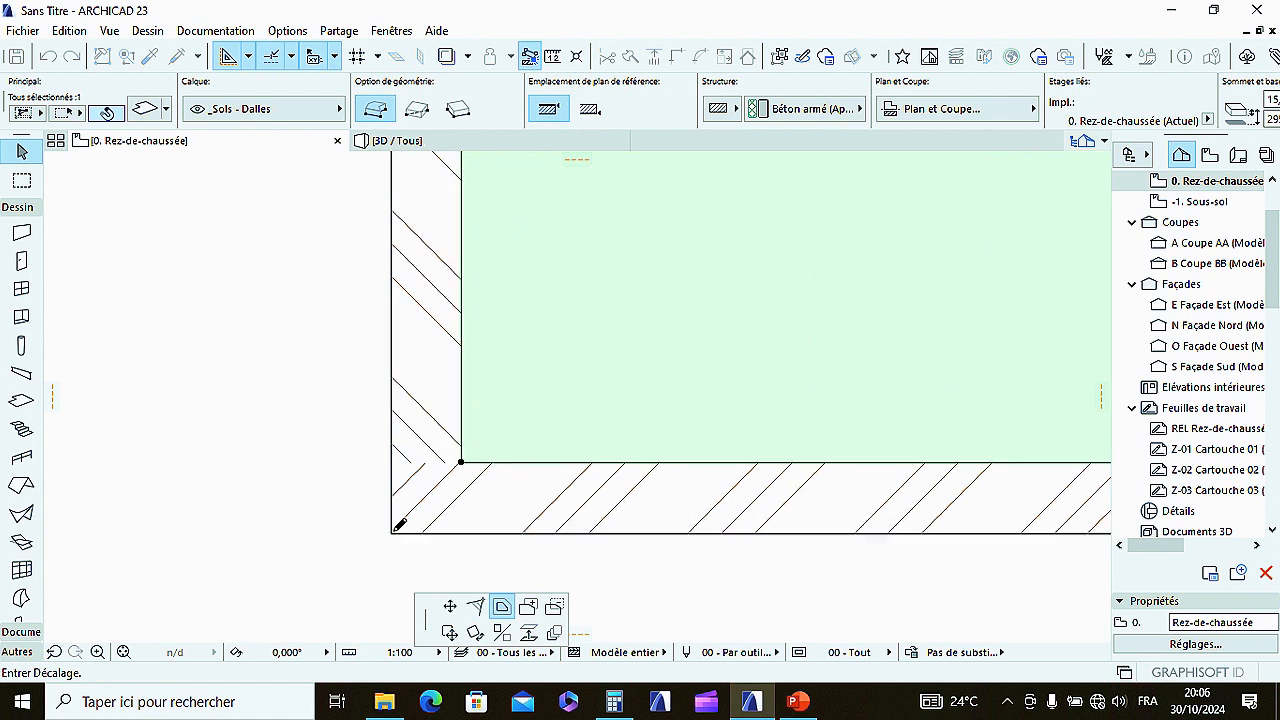
scroll(399, 527, "up", 2)
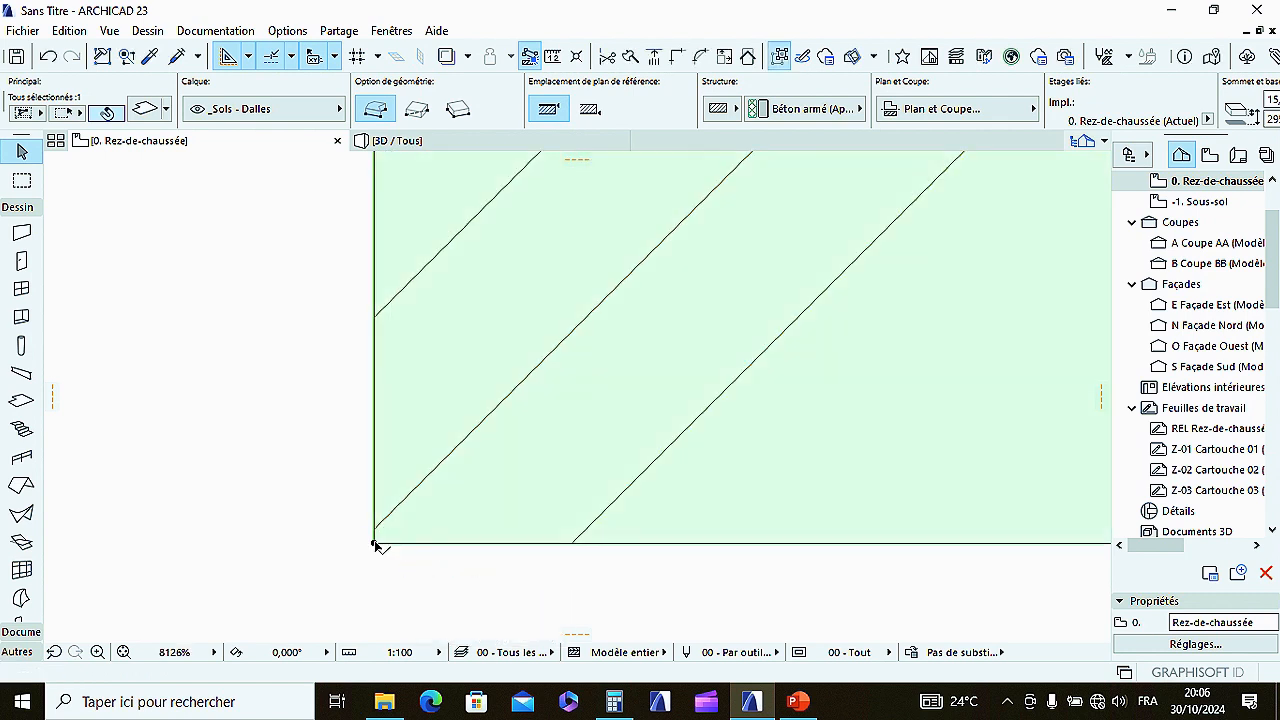
Step: Inspect the enlarged slab over the walls in 3D, then return to the ground-floor plan and deselect the slab
scroll(377, 540, "down", 10)
left_click(408, 145)
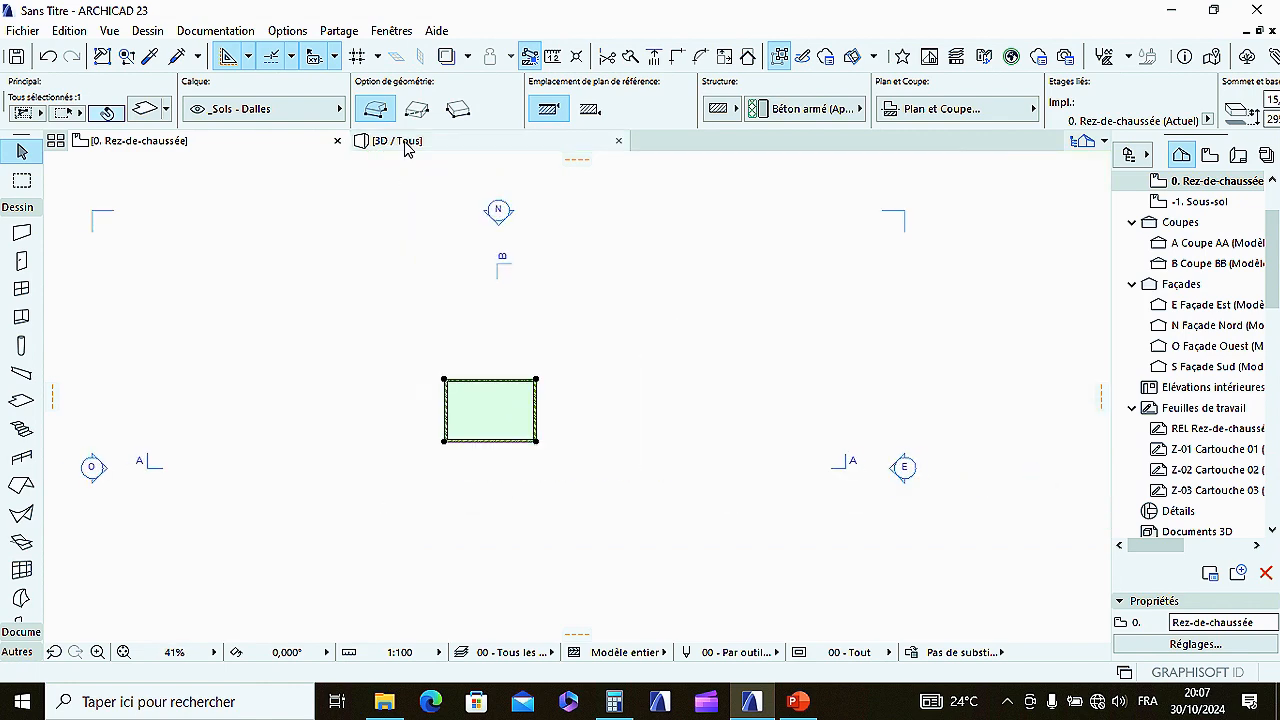
scroll(657, 383, "down", 5)
middle_click_drag(703, 369, 789, 414, "shift")
left_click(169, 145)
scroll(574, 357, "down", 10)
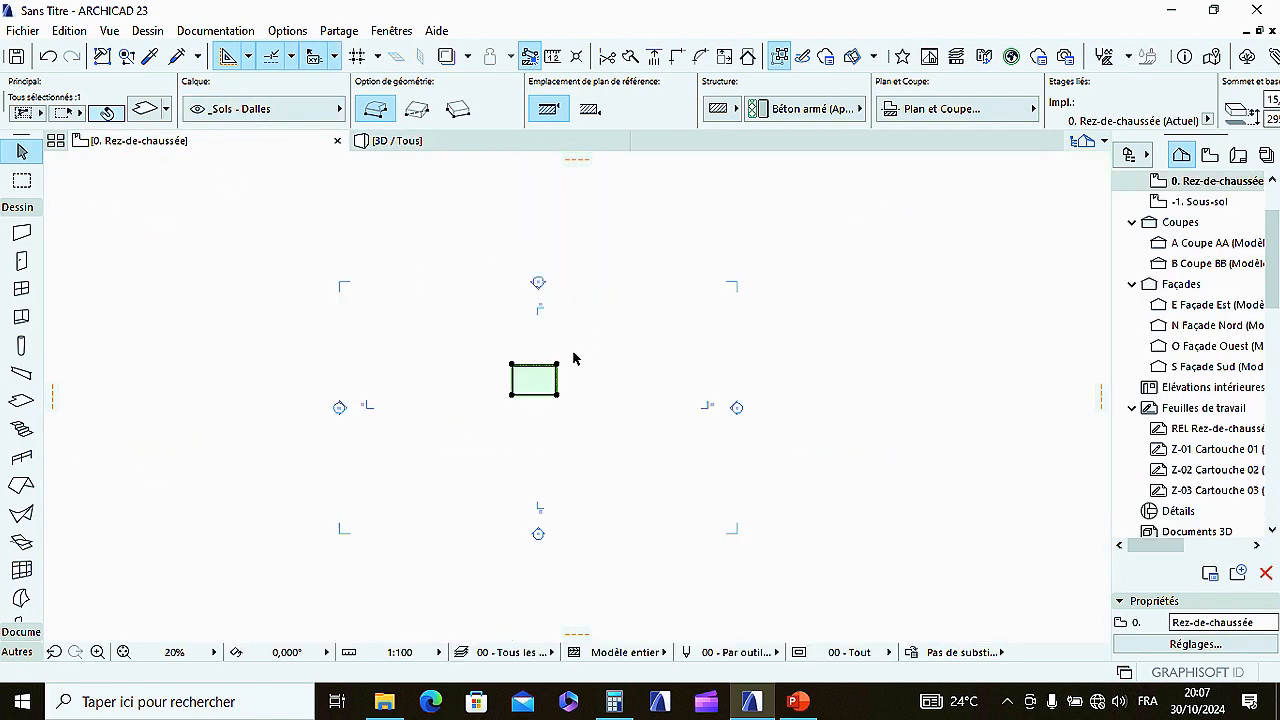
scroll(553, 326, "up", 3)
left_click(557, 274)
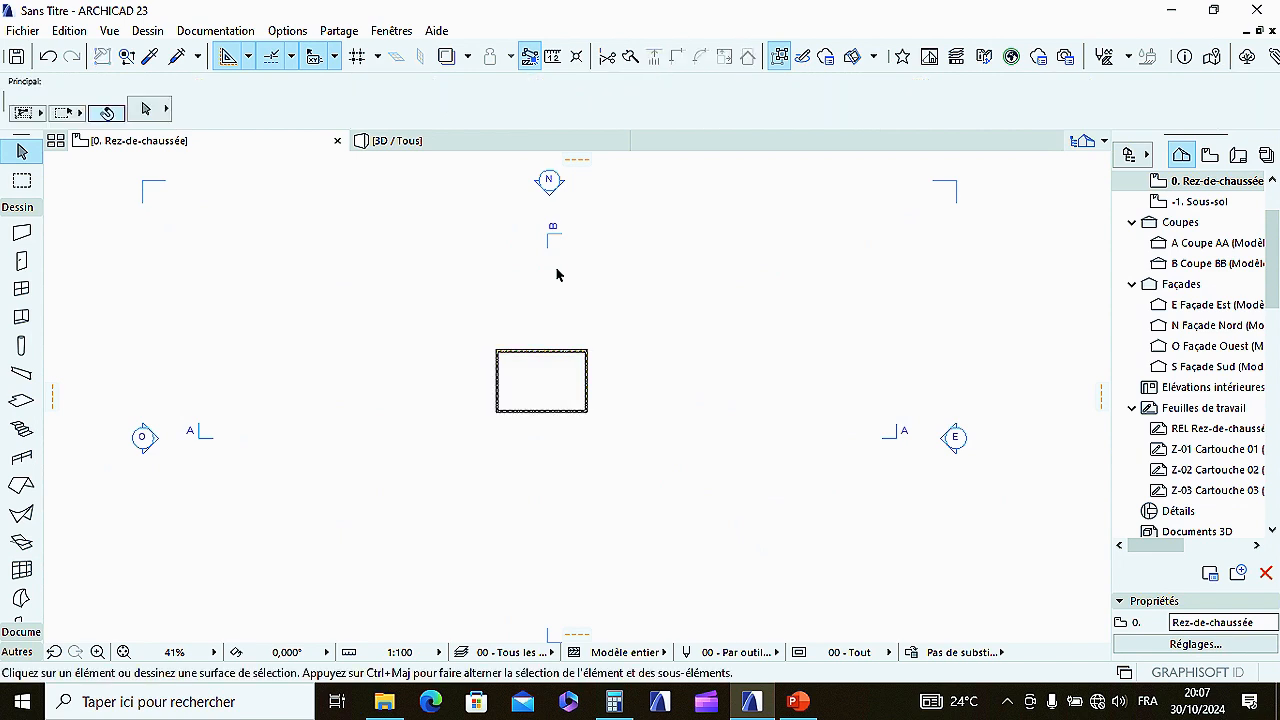
scroll(553, 330, "up", 4)
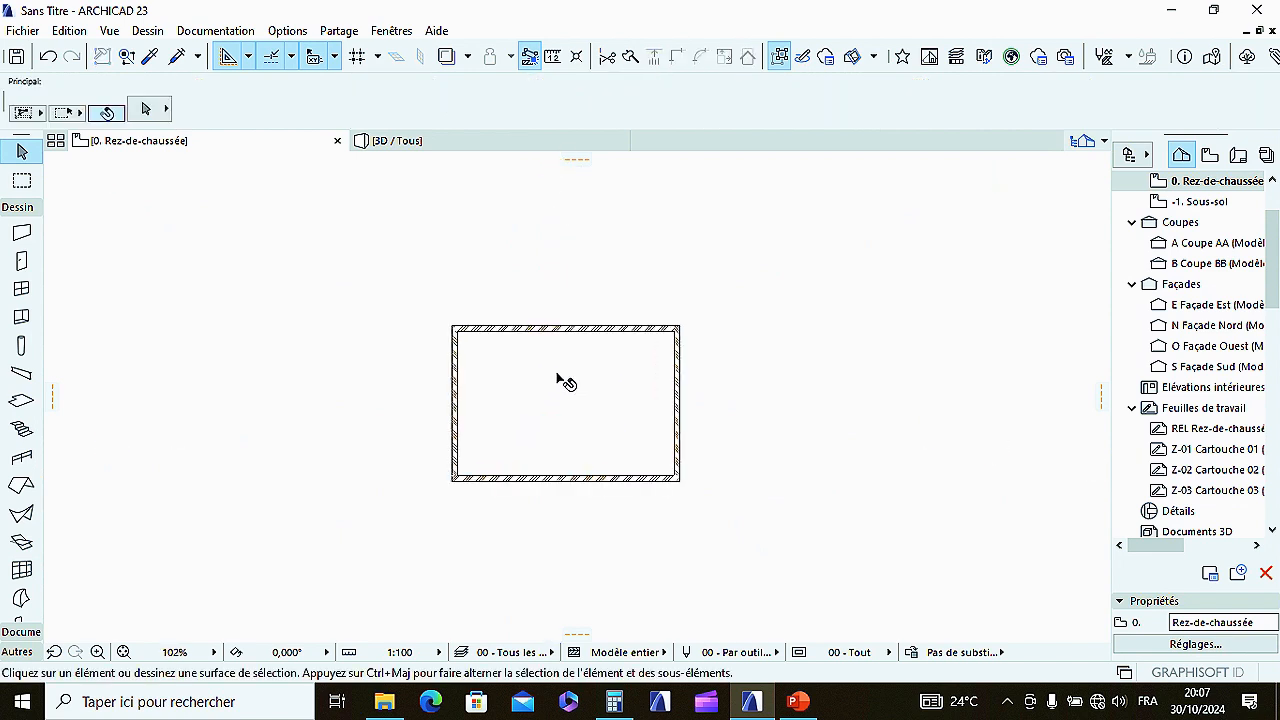
left_click(558, 376)
scroll(303, 274, "down", 4)
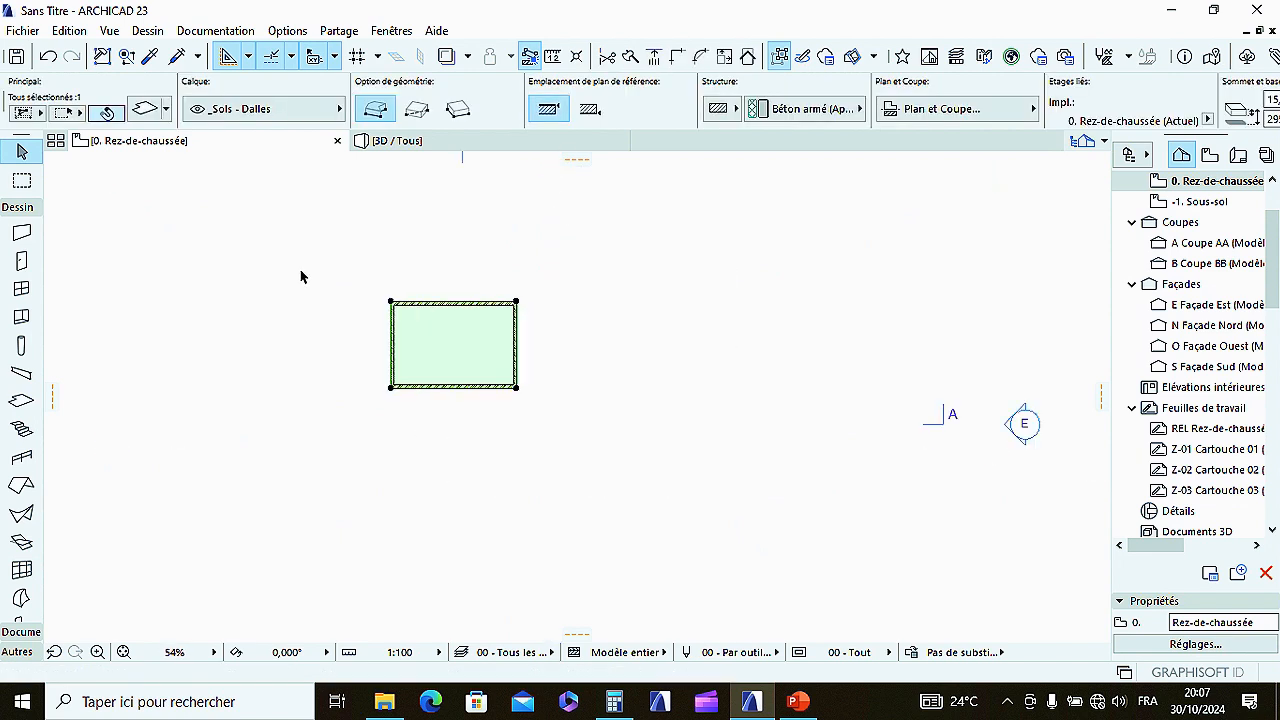
scroll(428, 306, "up", 4)
scroll(618, 287, "down", 4)
Step: Activate the Wall tool with the slab deselected and set its geometry method to chained walls
middle_click_drag(659, 273, 444, 284)
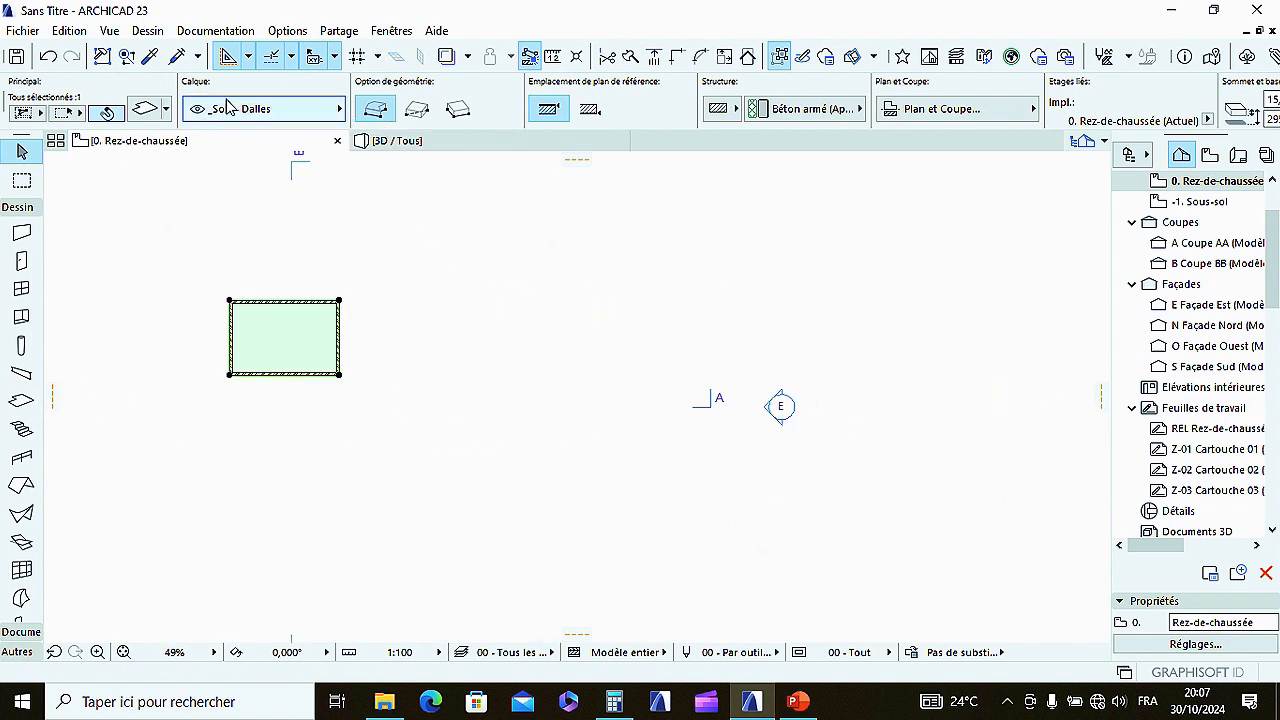
mouse_move(478, 14)
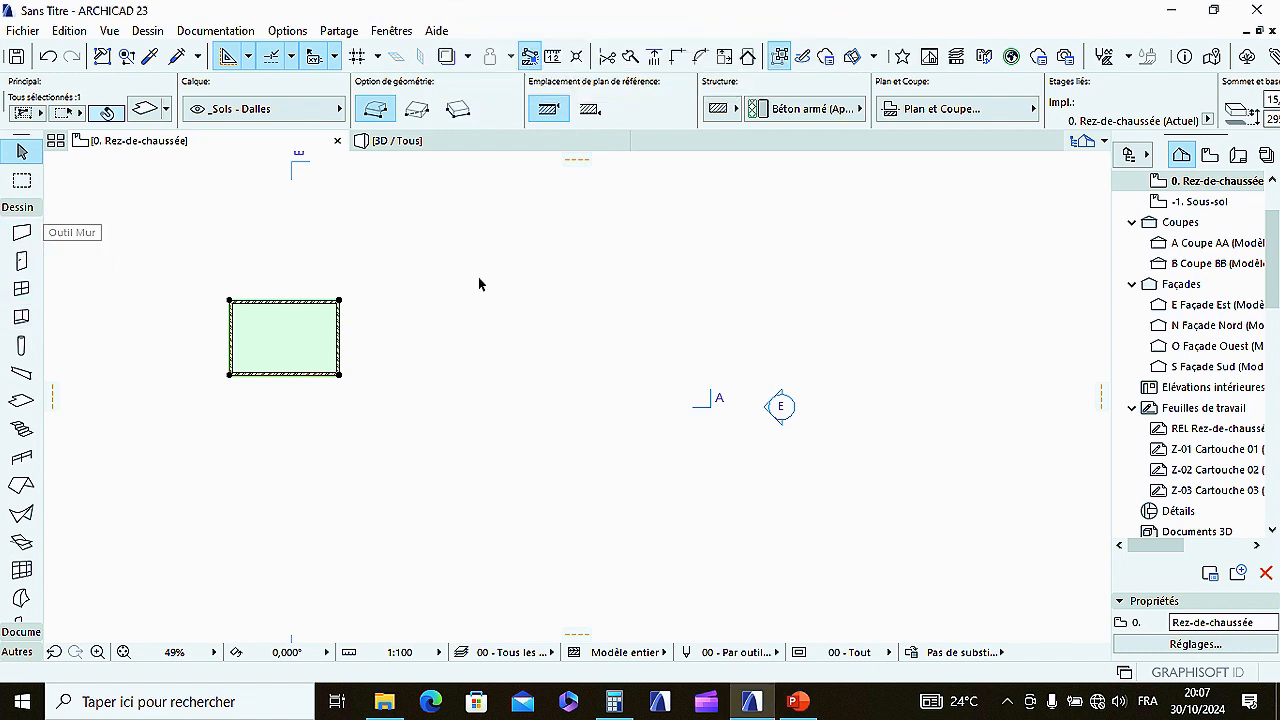
scroll(634, 286, "up", 4)
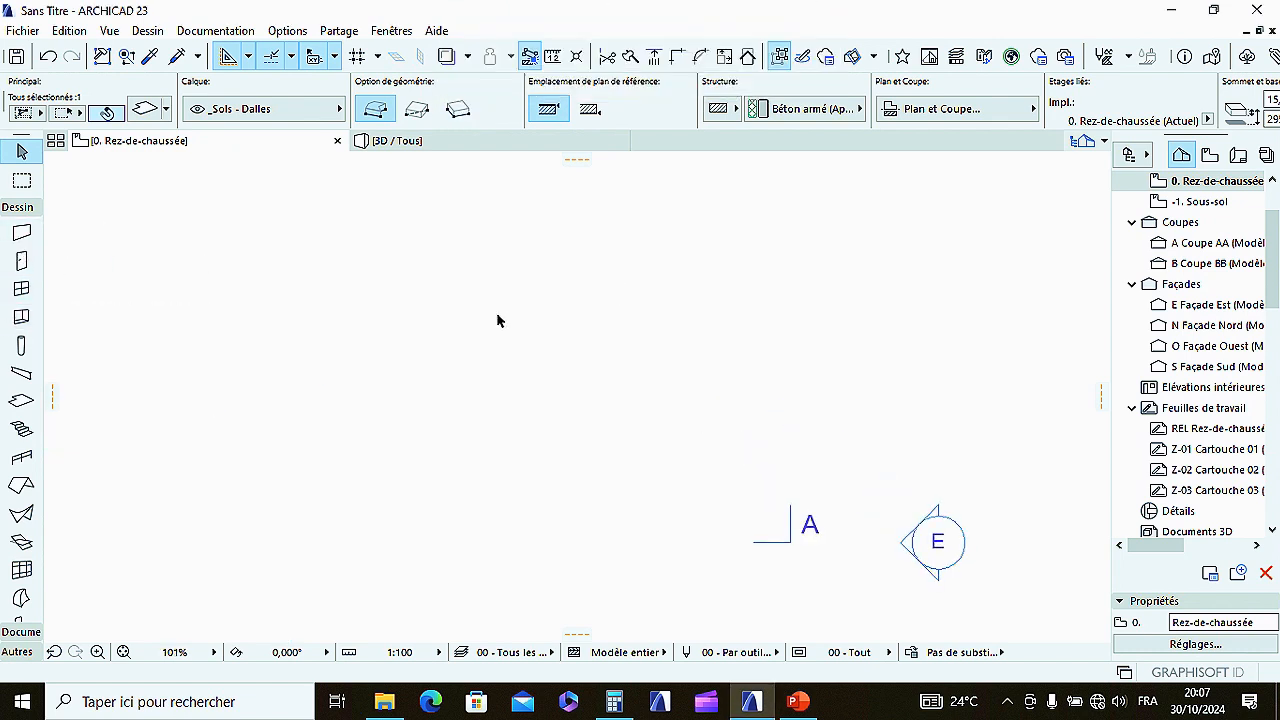
scroll(500, 325, "down", 4)
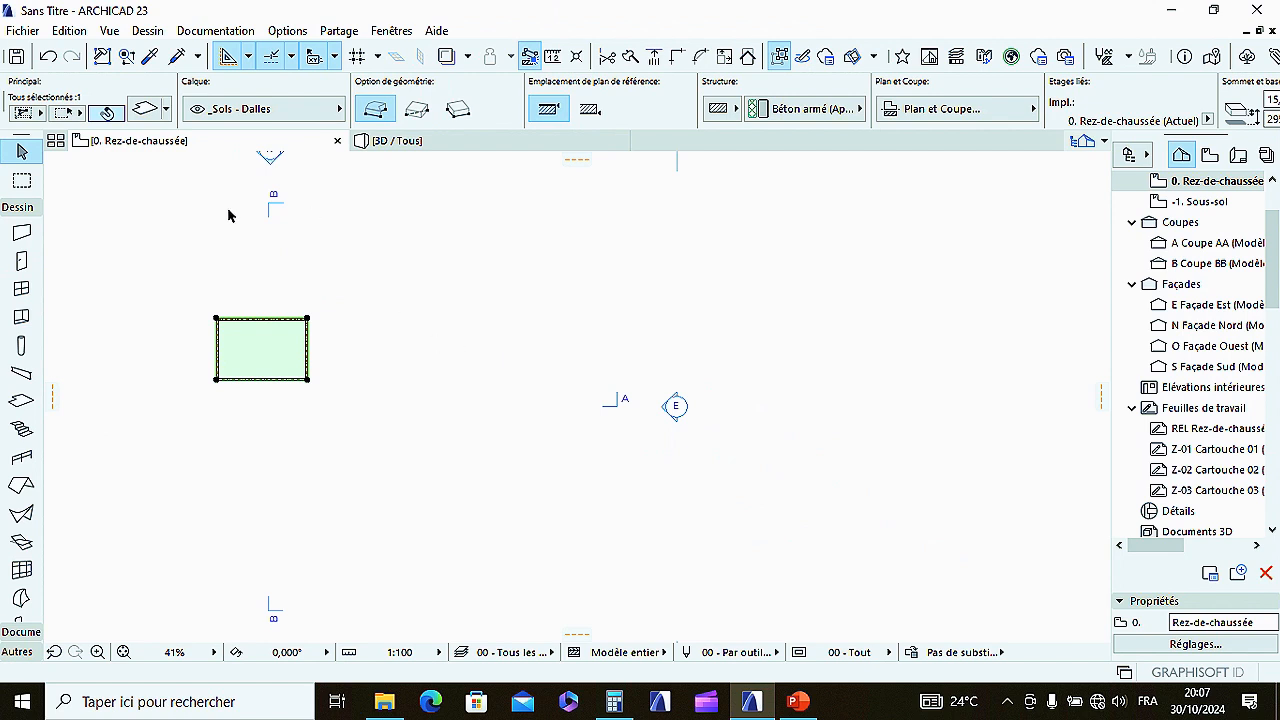
left_click(26, 238)
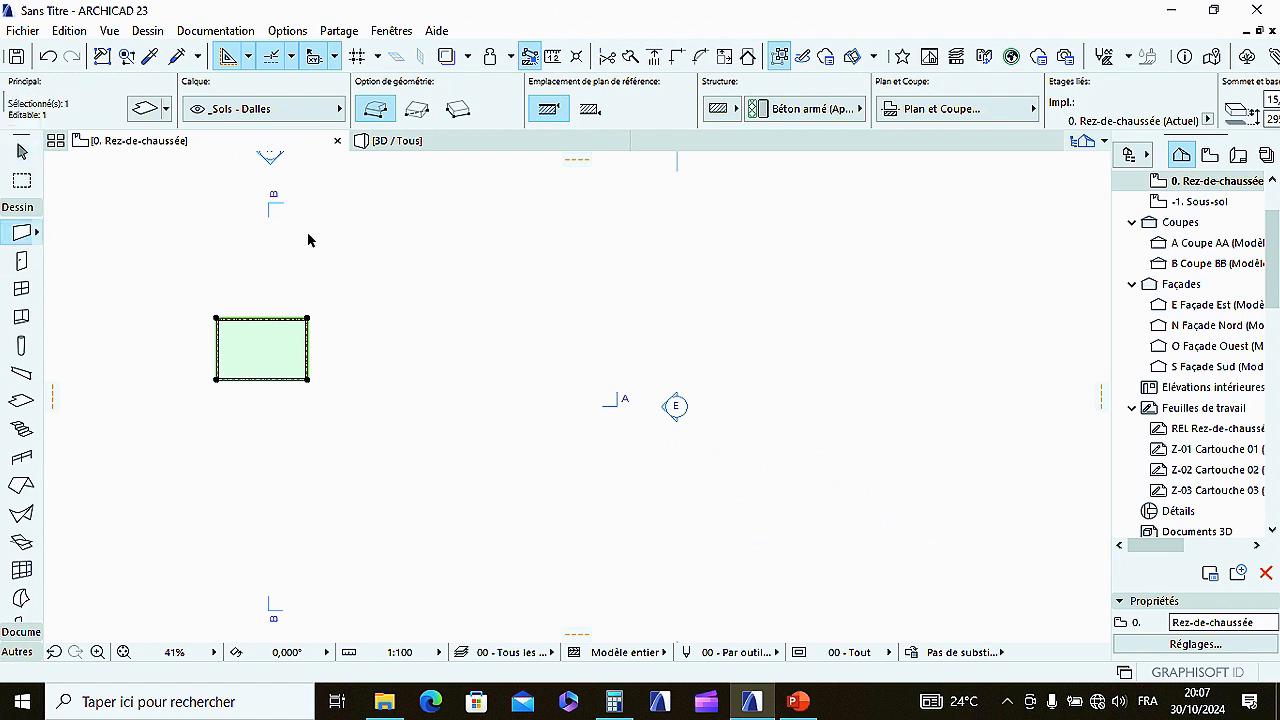
key("Escape")
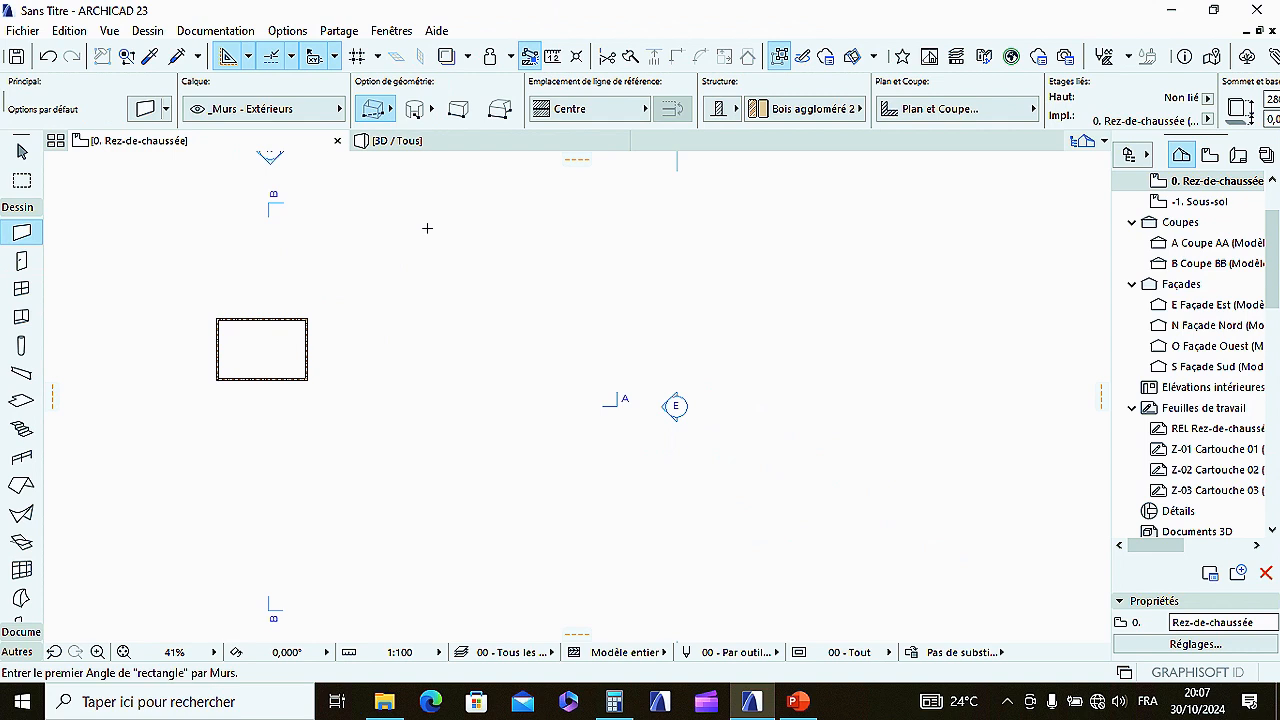
scroll(575, 322, "up", 4)
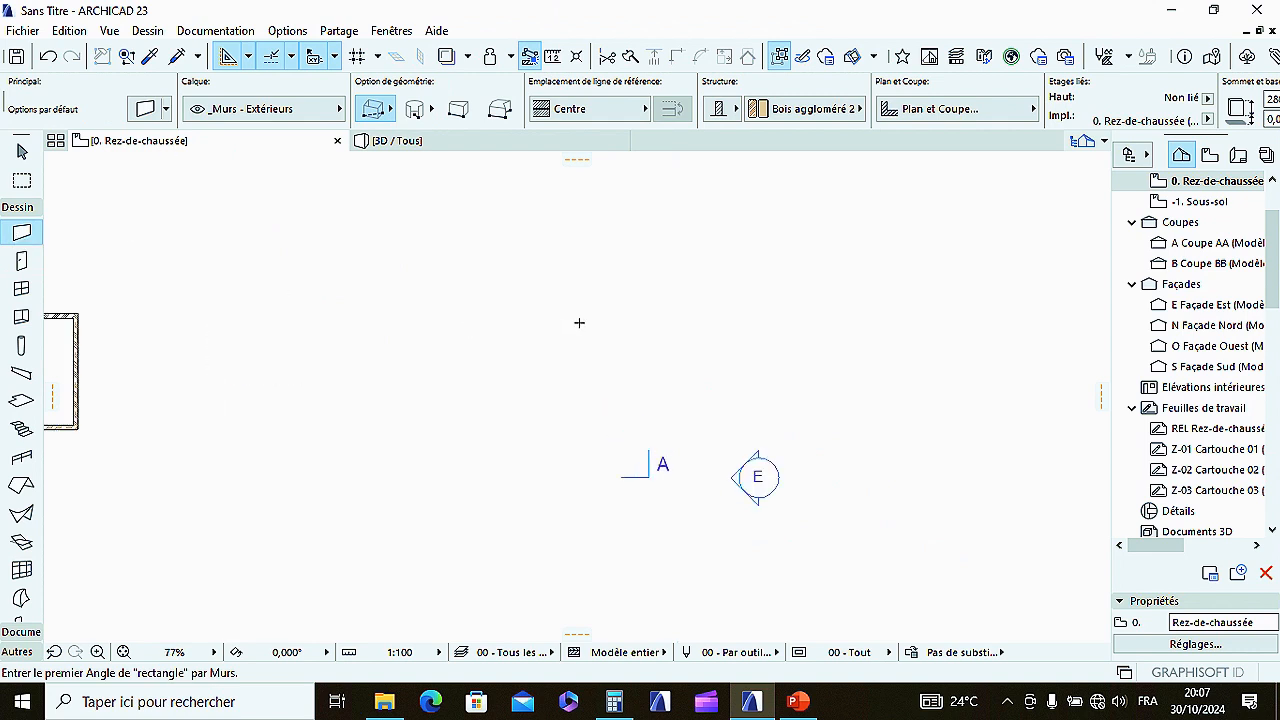
left_click(203, 316)
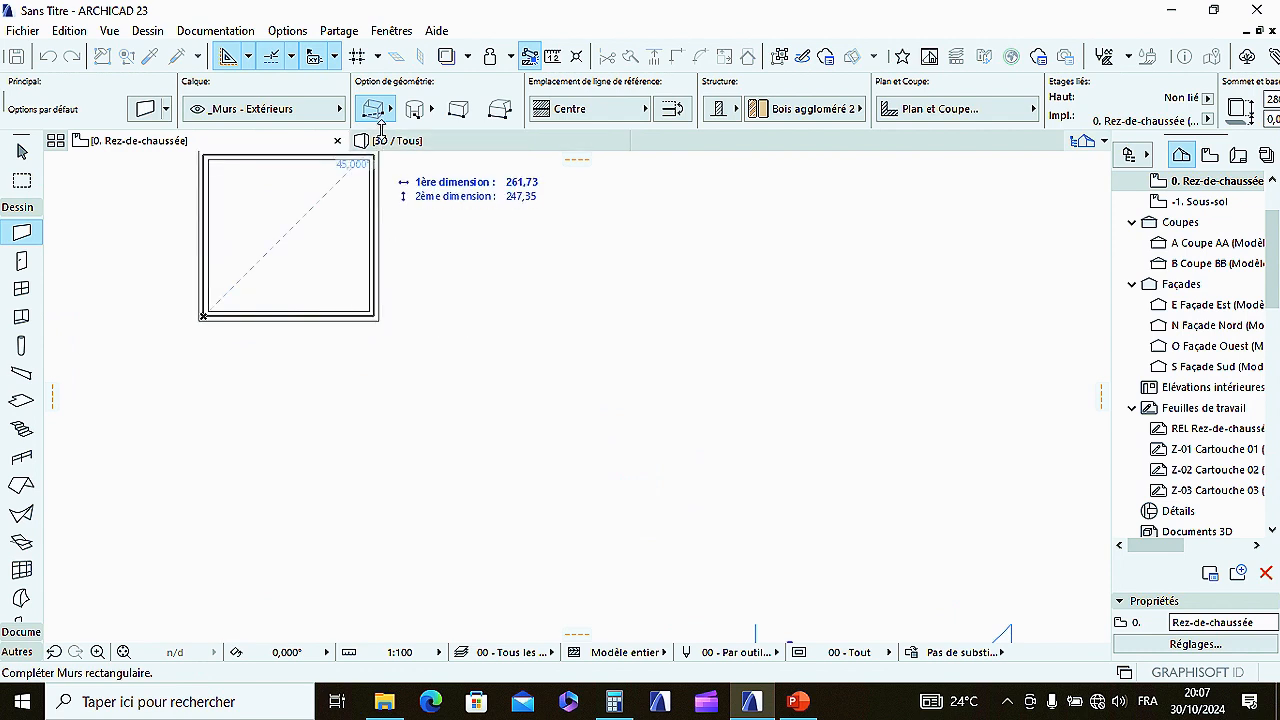
left_click(378, 117)
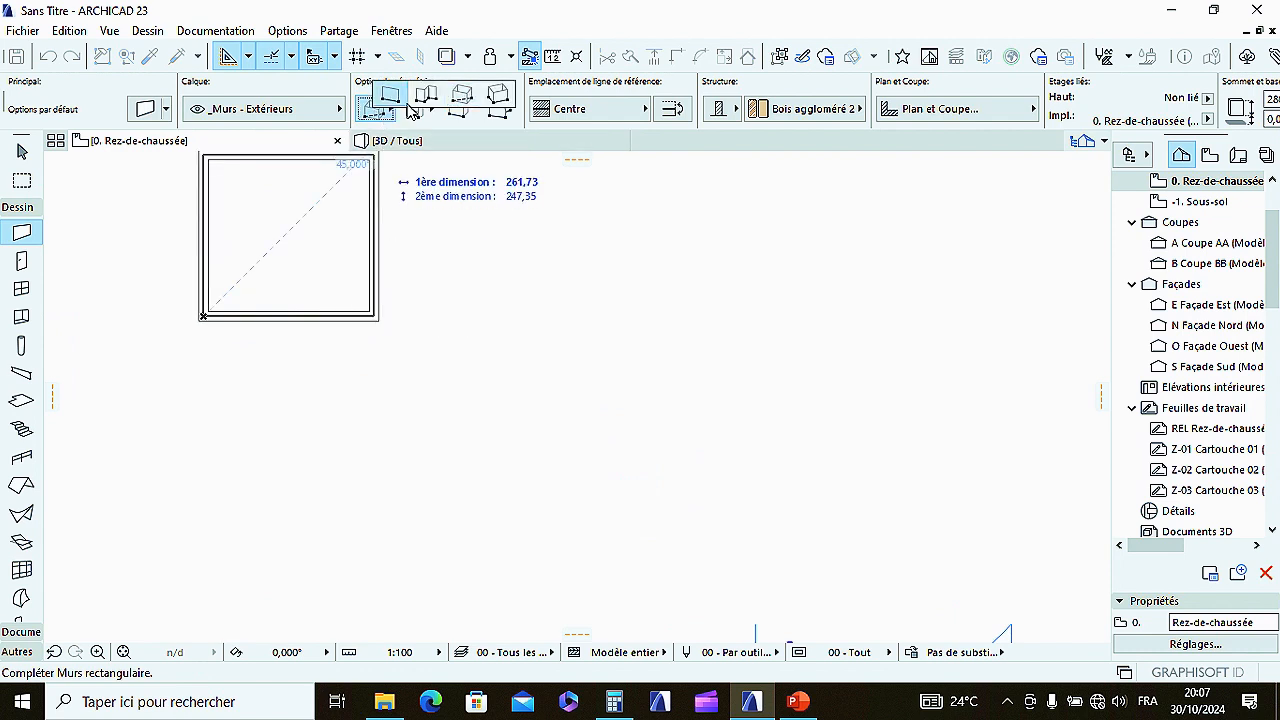
left_click(427, 97)
key("Escape")
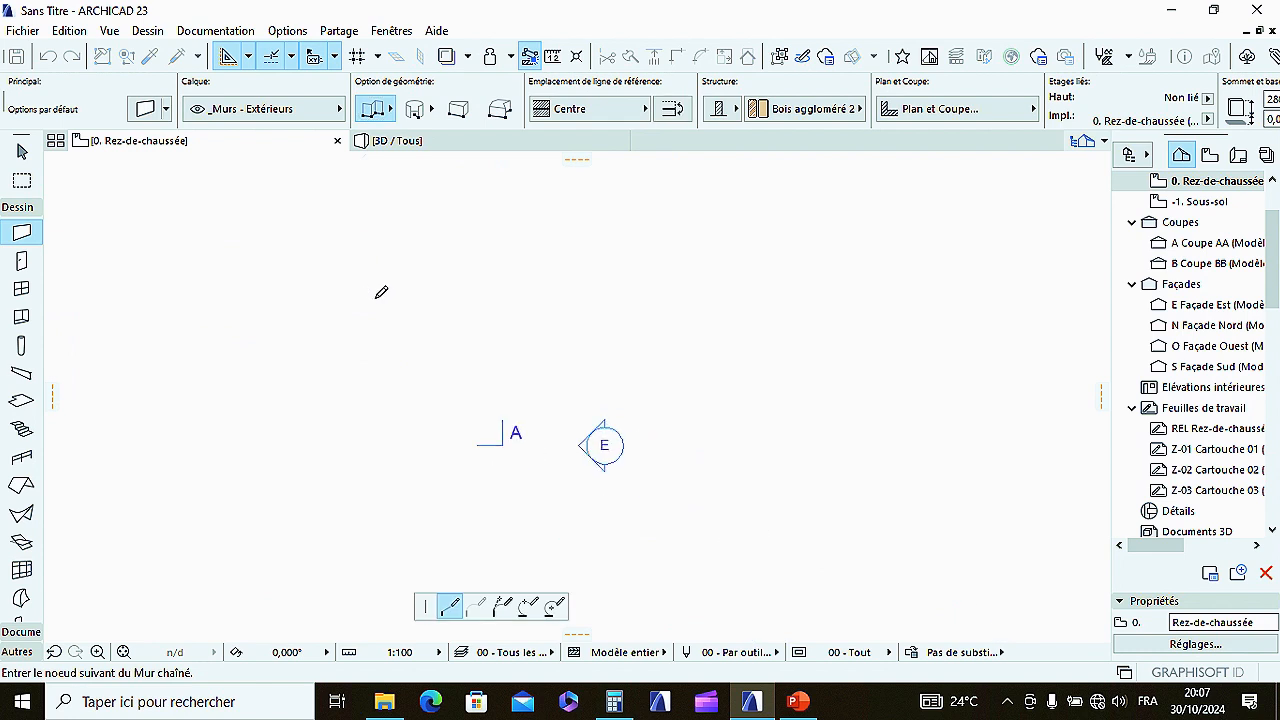
Step: Draw a closed, cross-shaped outline of chained walls with a stepped notch in the lower edge of its left arm
left_click(279, 296)
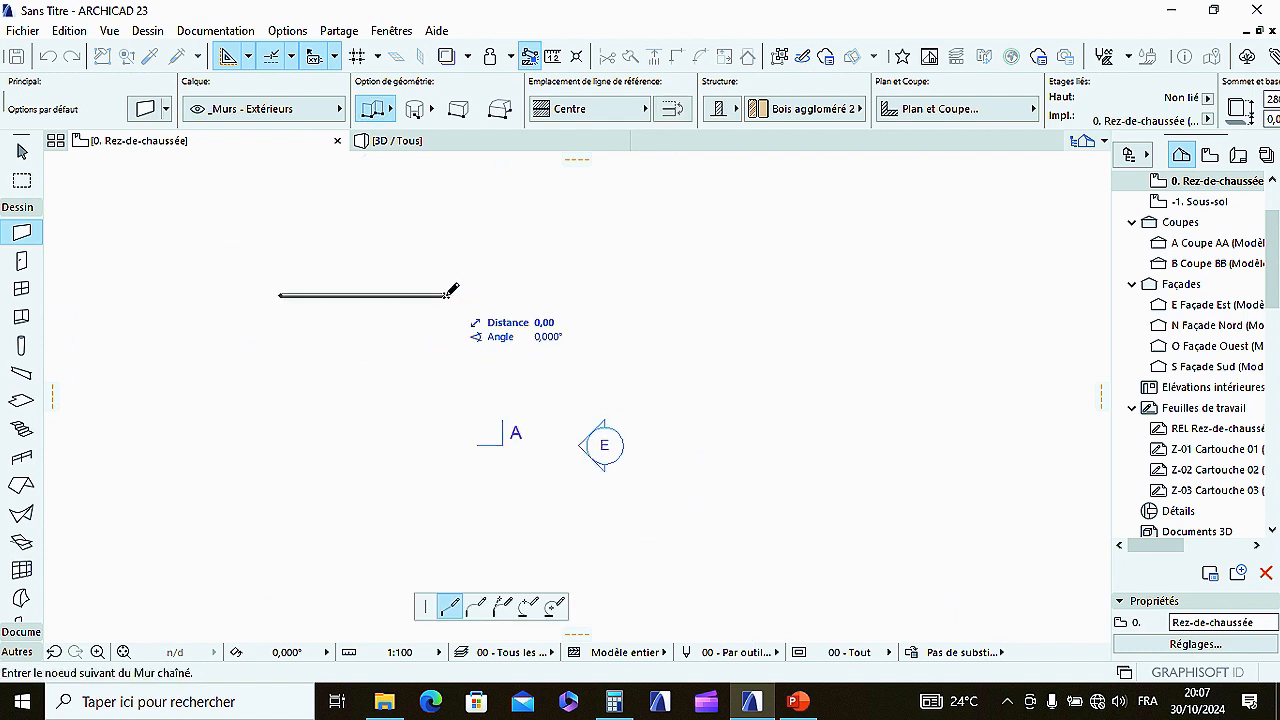
left_click(447, 190)
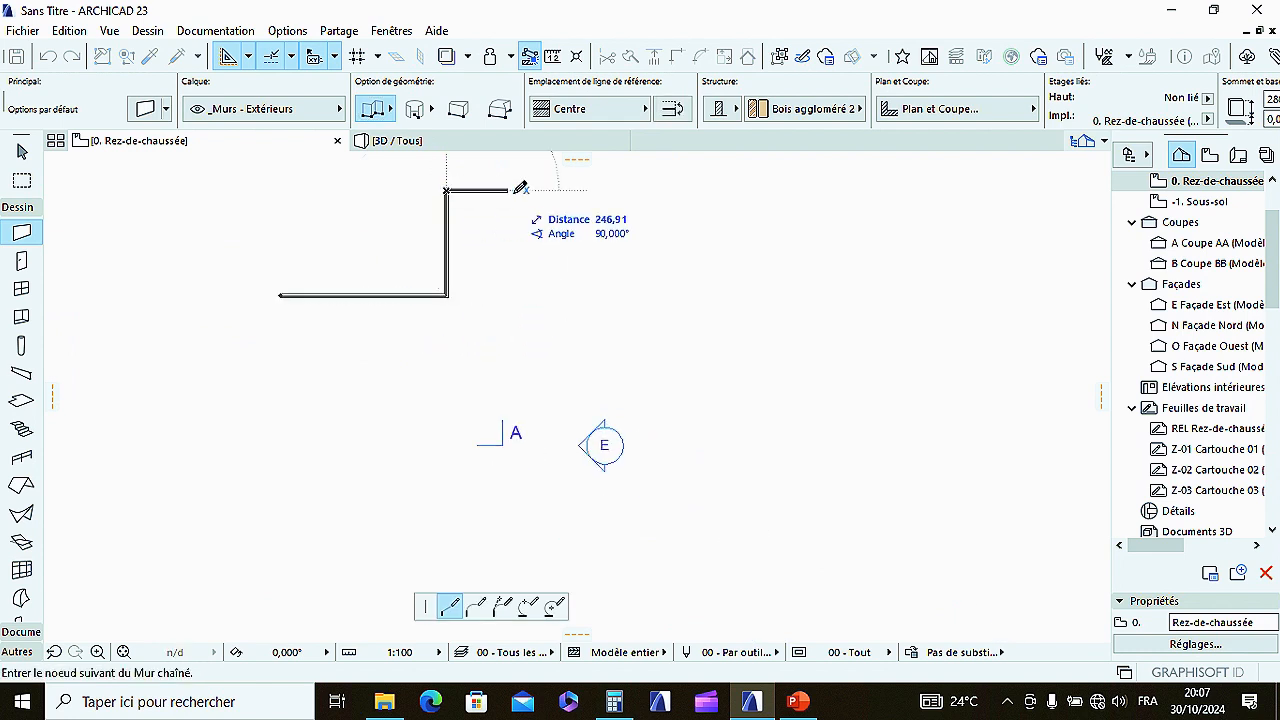
left_click(588, 262)
left_click(683, 262)
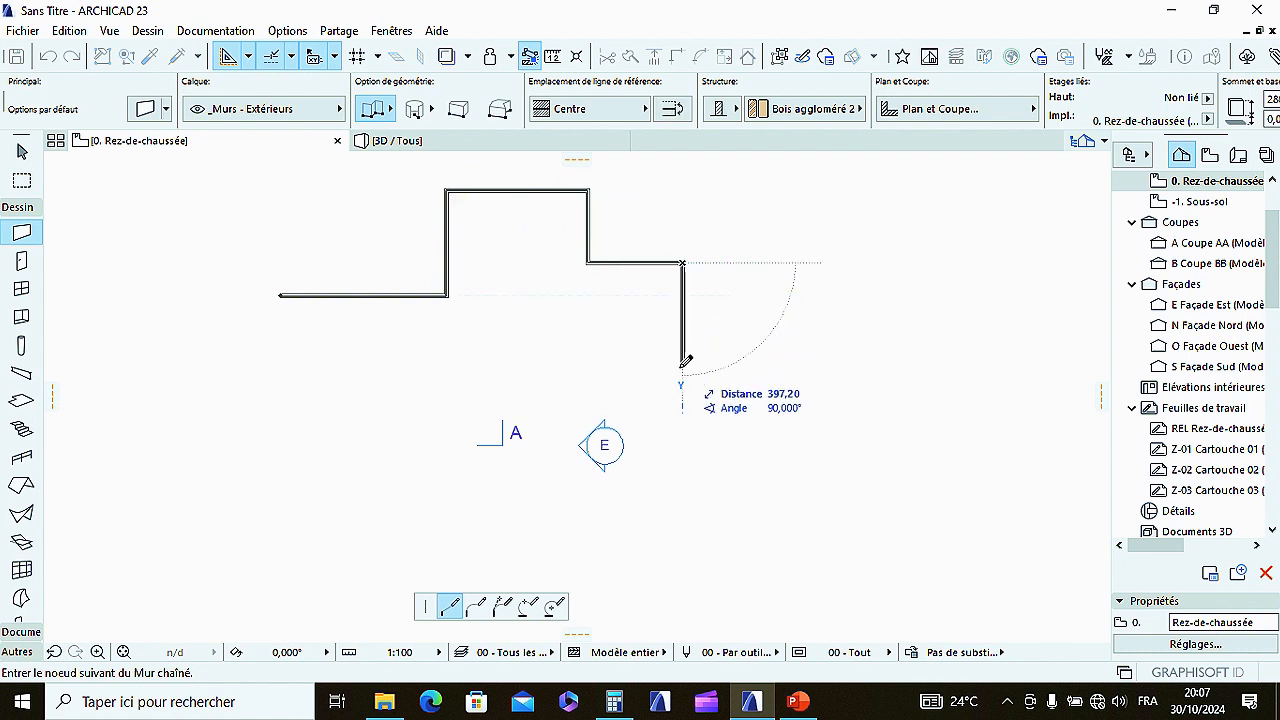
left_click(683, 374)
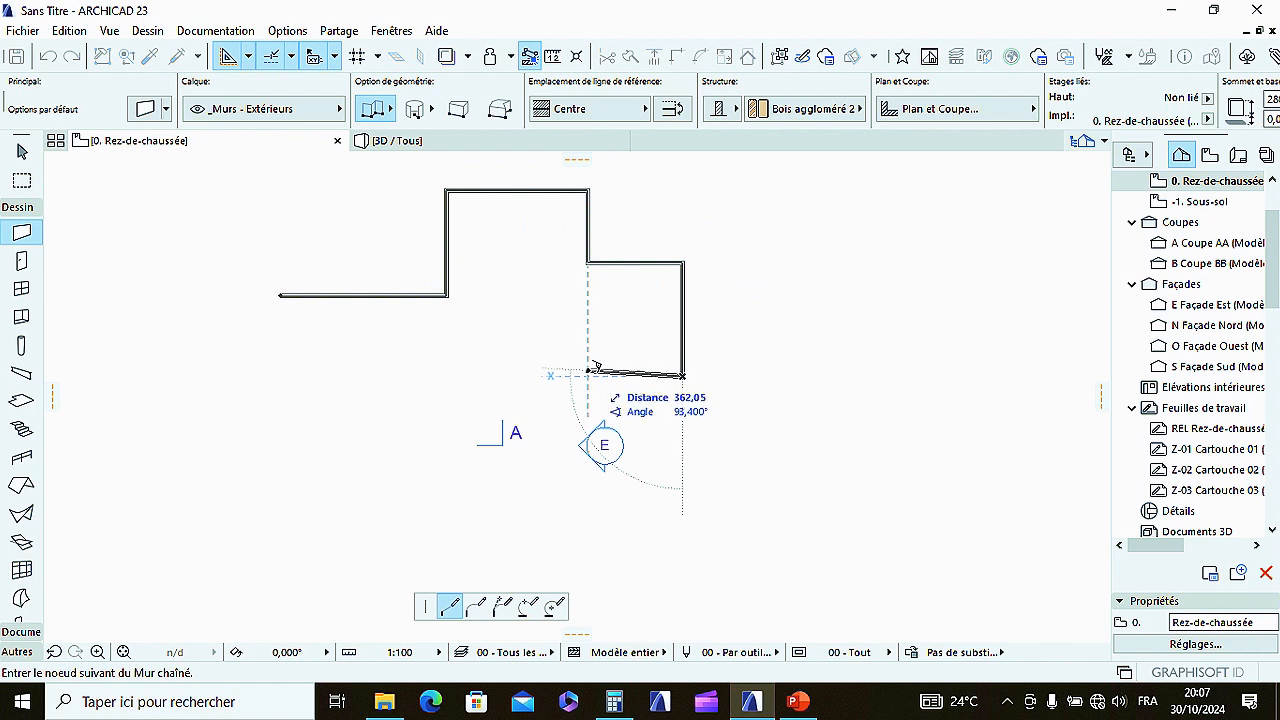
left_click(588, 467)
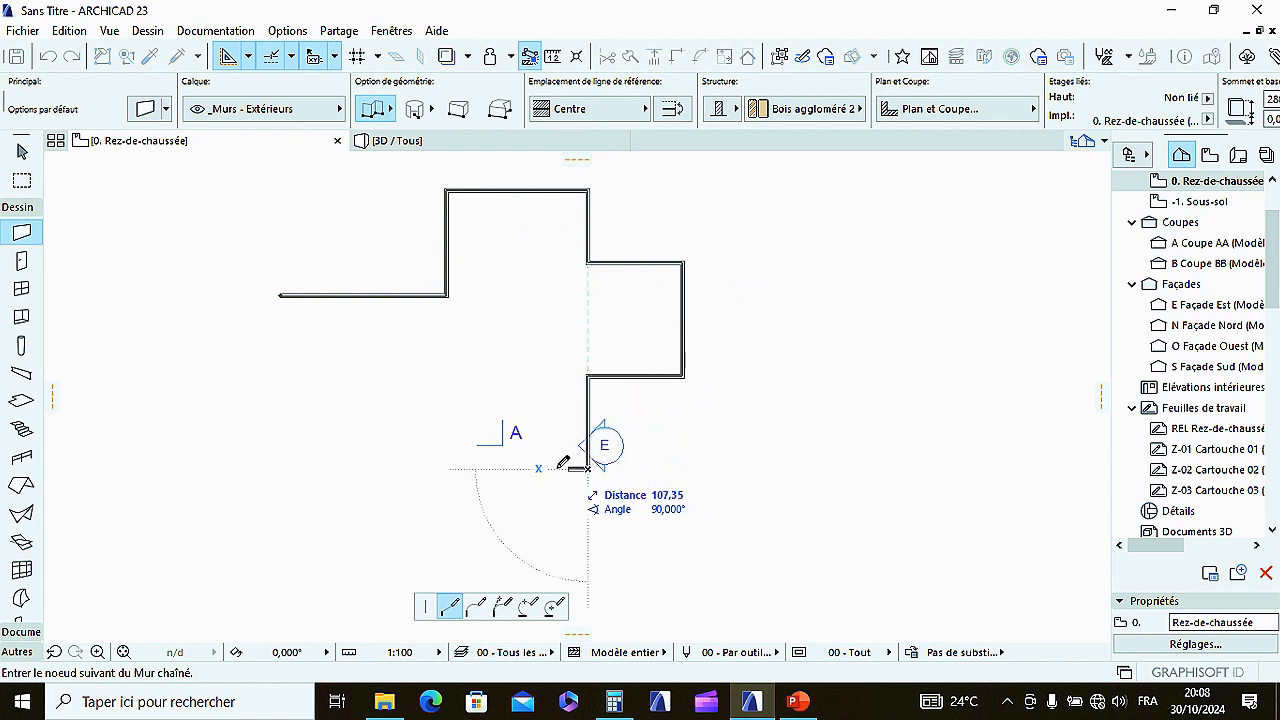
left_click(447, 466)
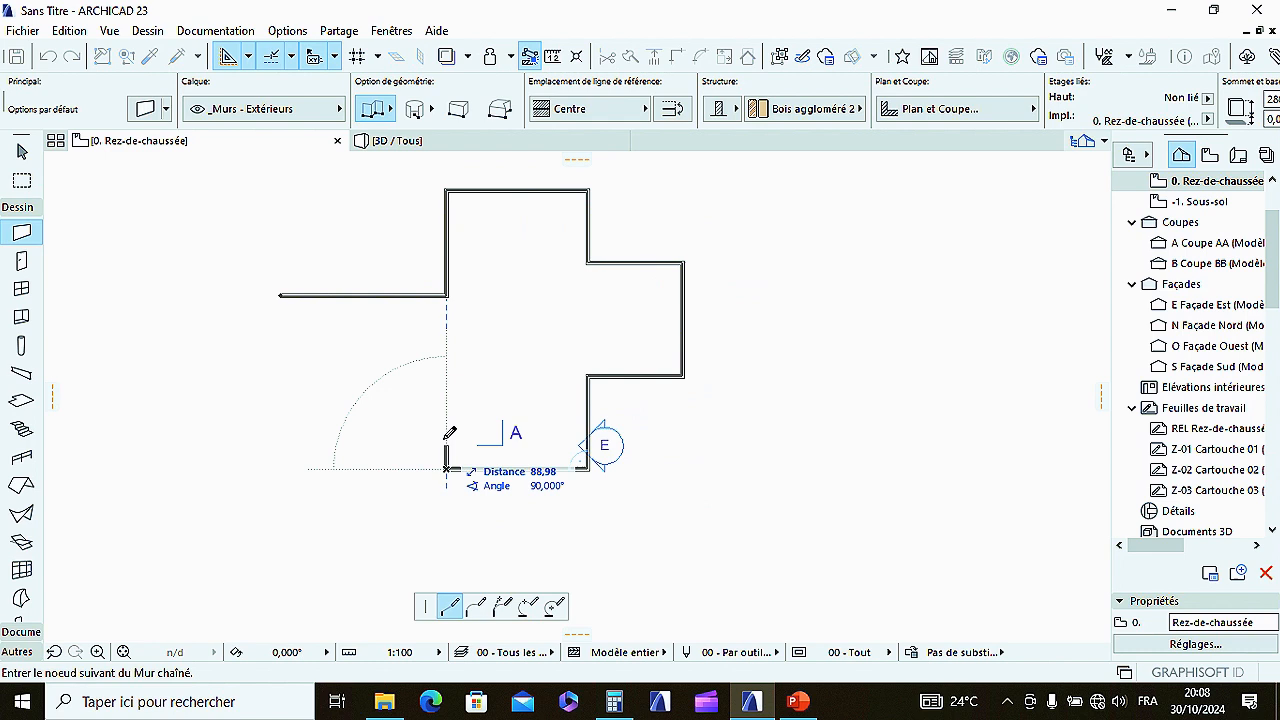
left_click(344, 396)
left_click(343, 361)
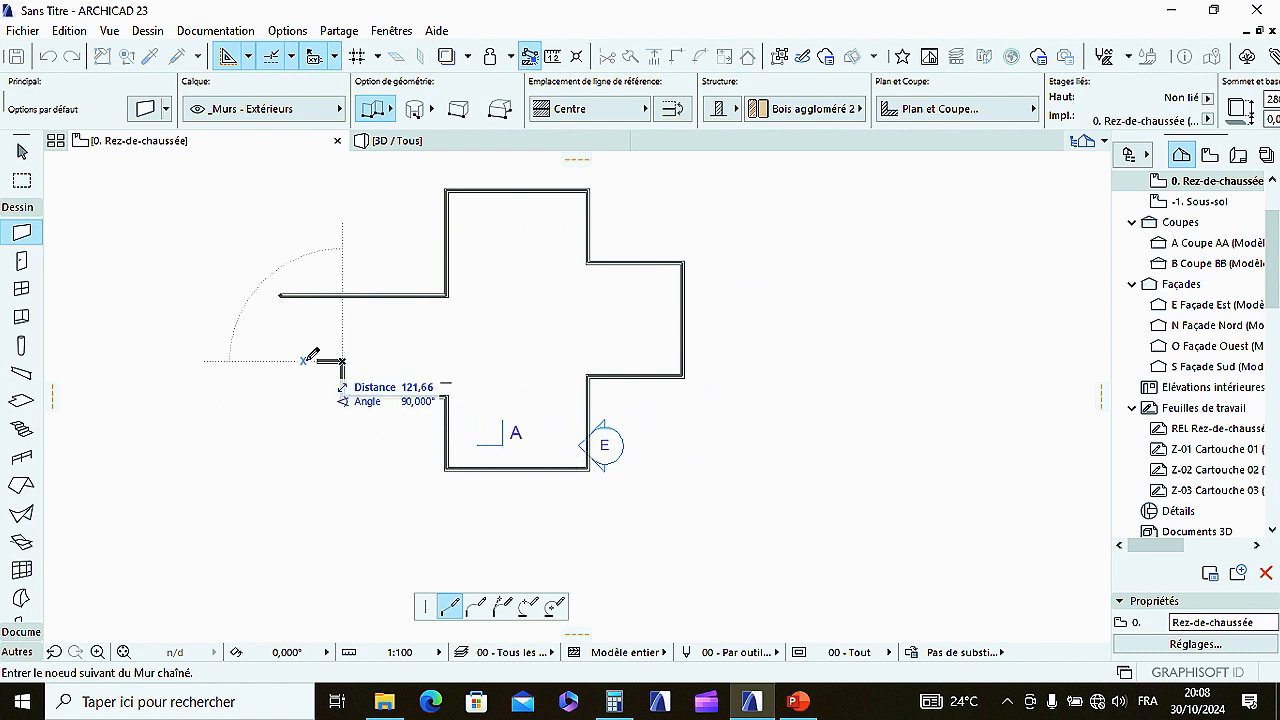
left_click(281, 360)
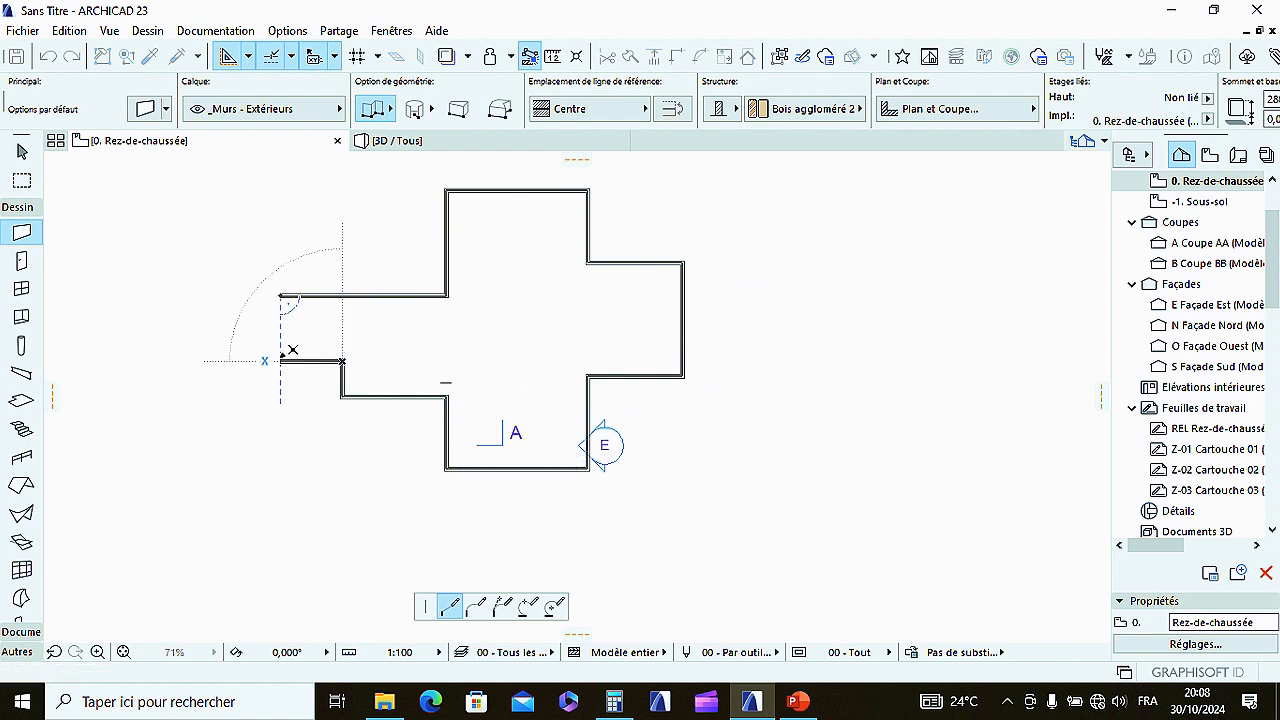
left_click(281, 294)
scroll(314, 289, "up", 3)
scroll(400, 287, "down", 4)
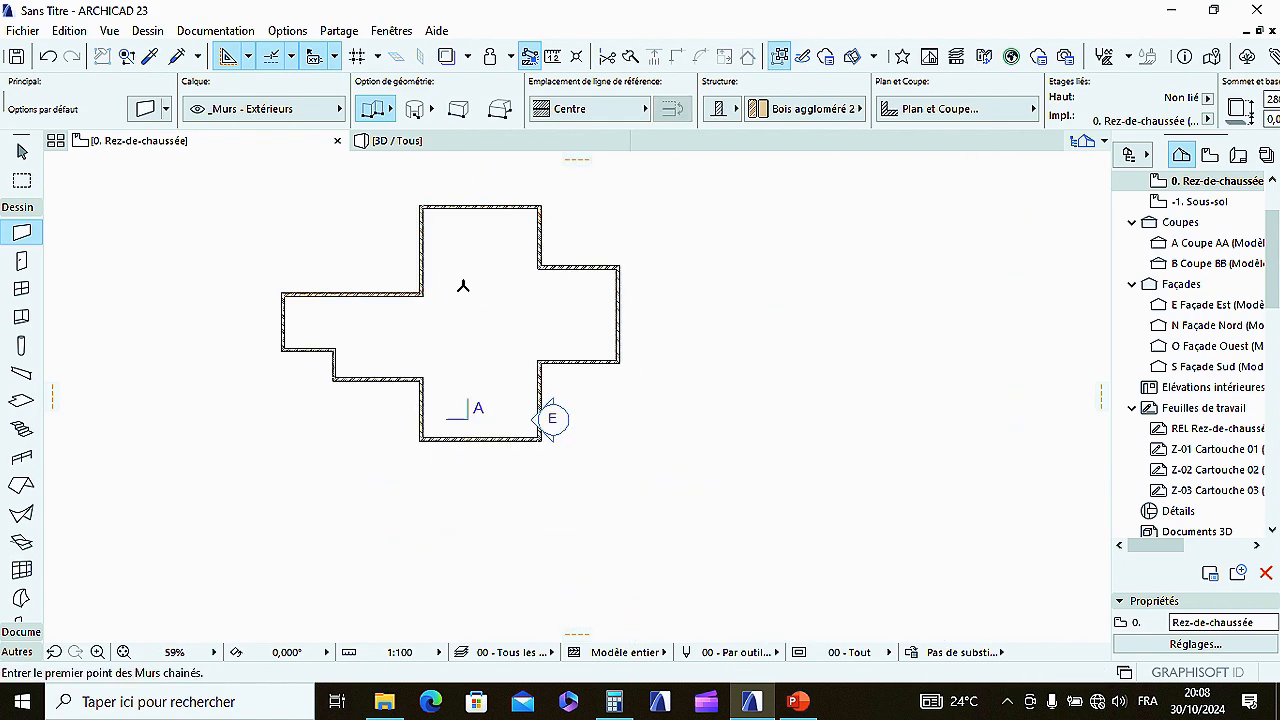
scroll(464, 286, "up", 5)
scroll(466, 288, "down", 4)
scroll(469, 289, "up", 4)
scroll(474, 296, "down", 4)
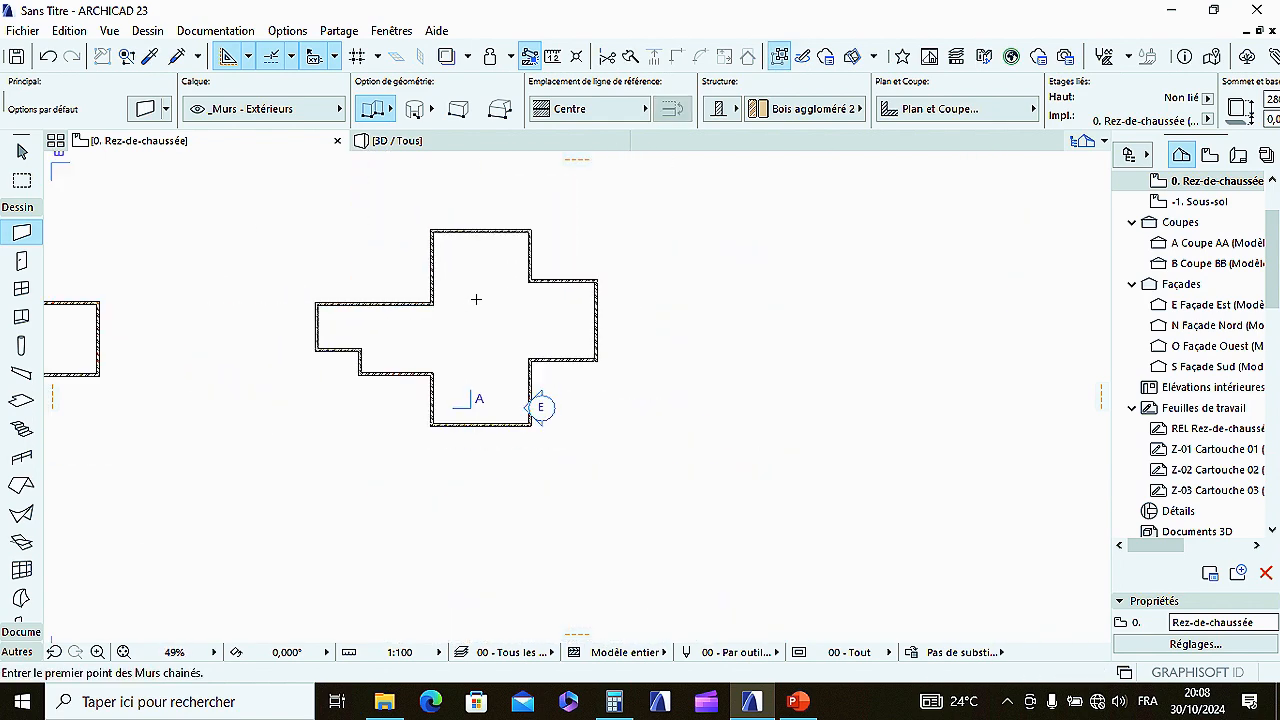
scroll(478, 300, "up", 5)
scroll(480, 305, "down", 4)
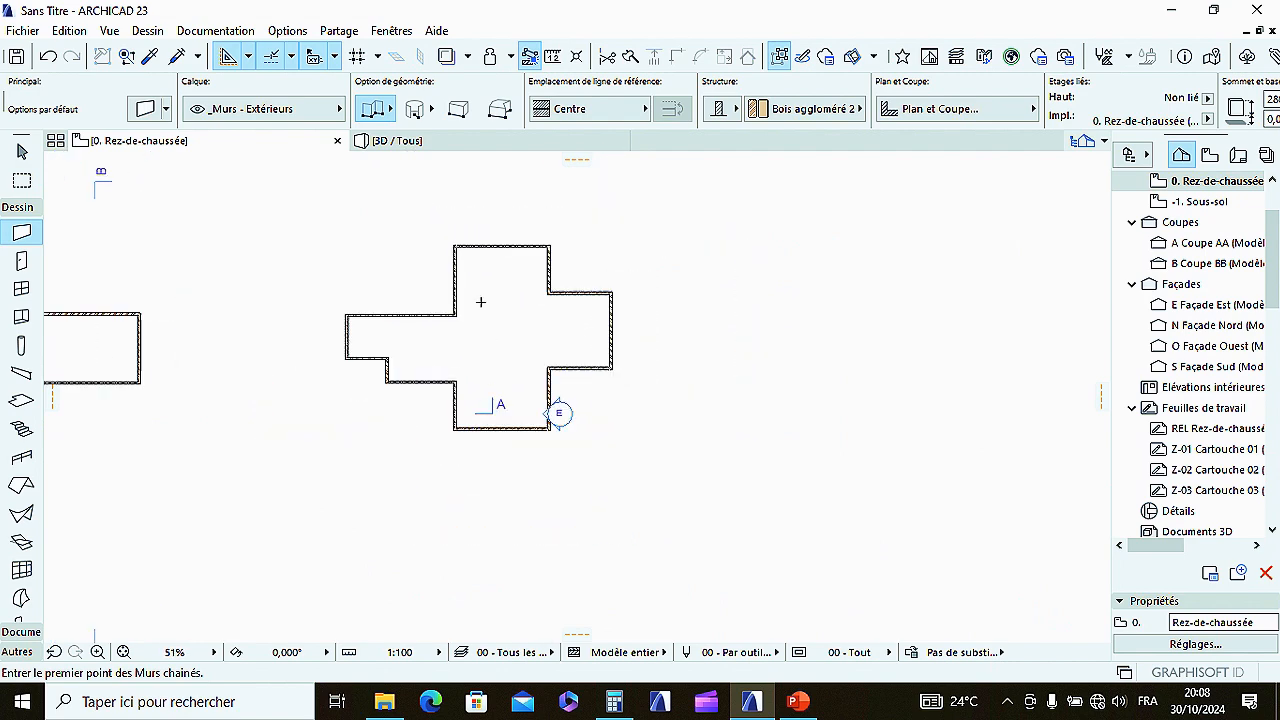
scroll(480, 302, "up", 3)
scroll(480, 302, "down", 4)
scroll(471, 306, "up", 3)
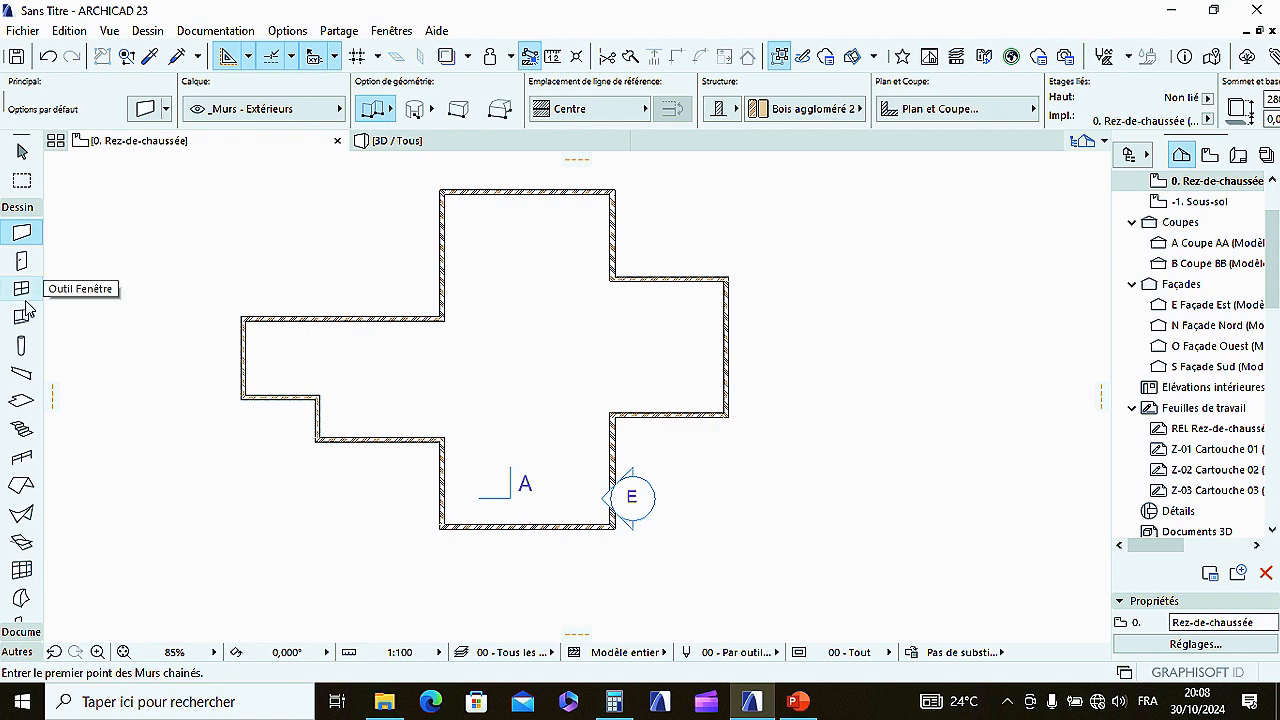
Step: Activate the Slab tool and set its default elevation relative to the ground floor to 295 cm
left_click(22, 400)
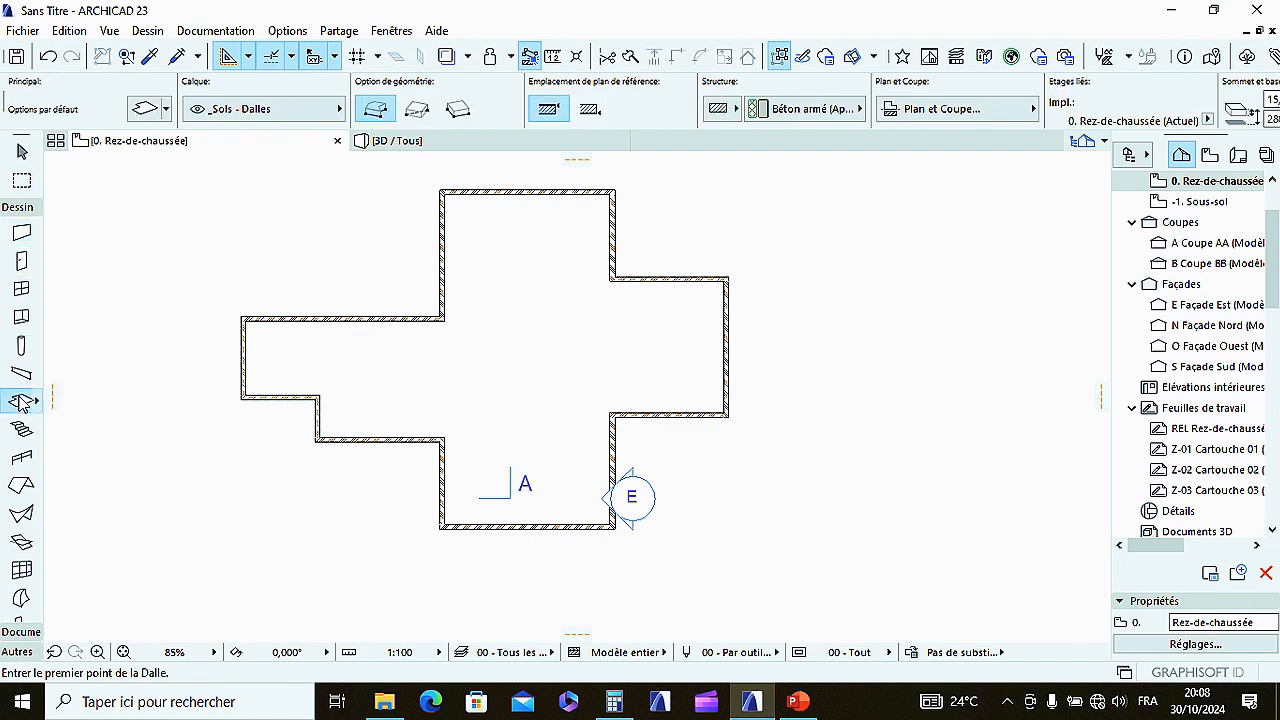
left_click(145, 109)
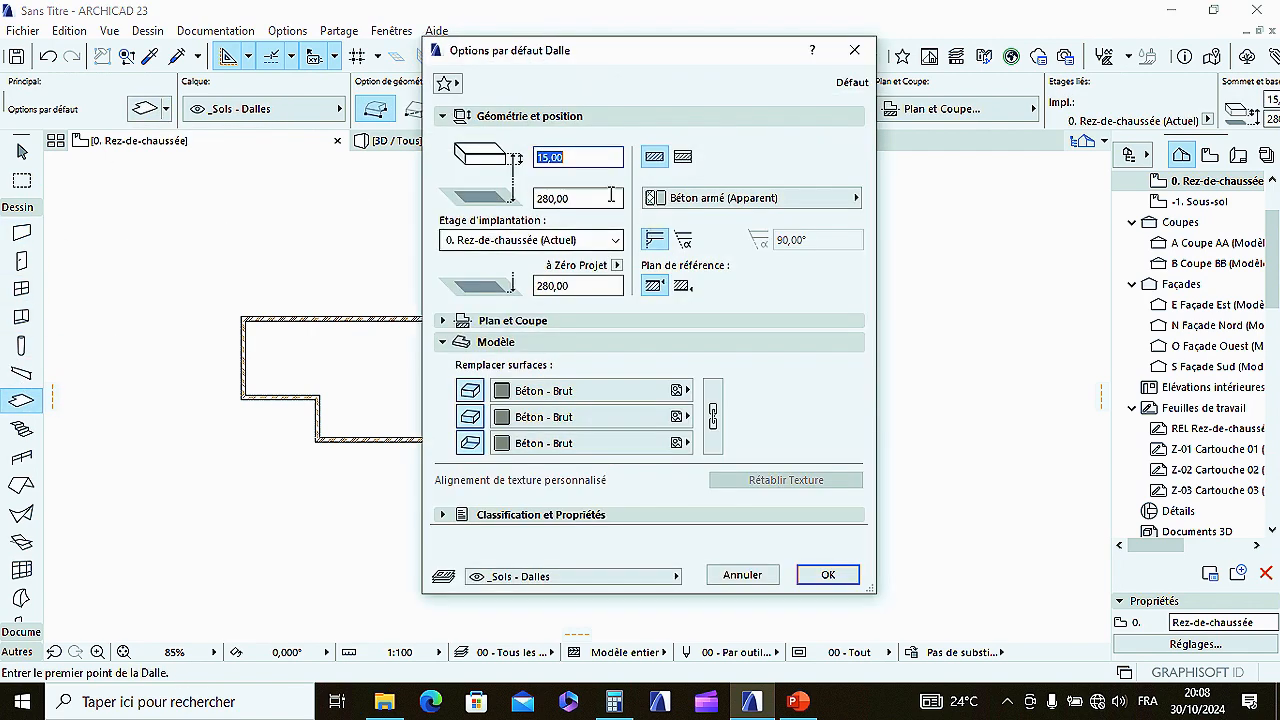
left_click(585, 198)
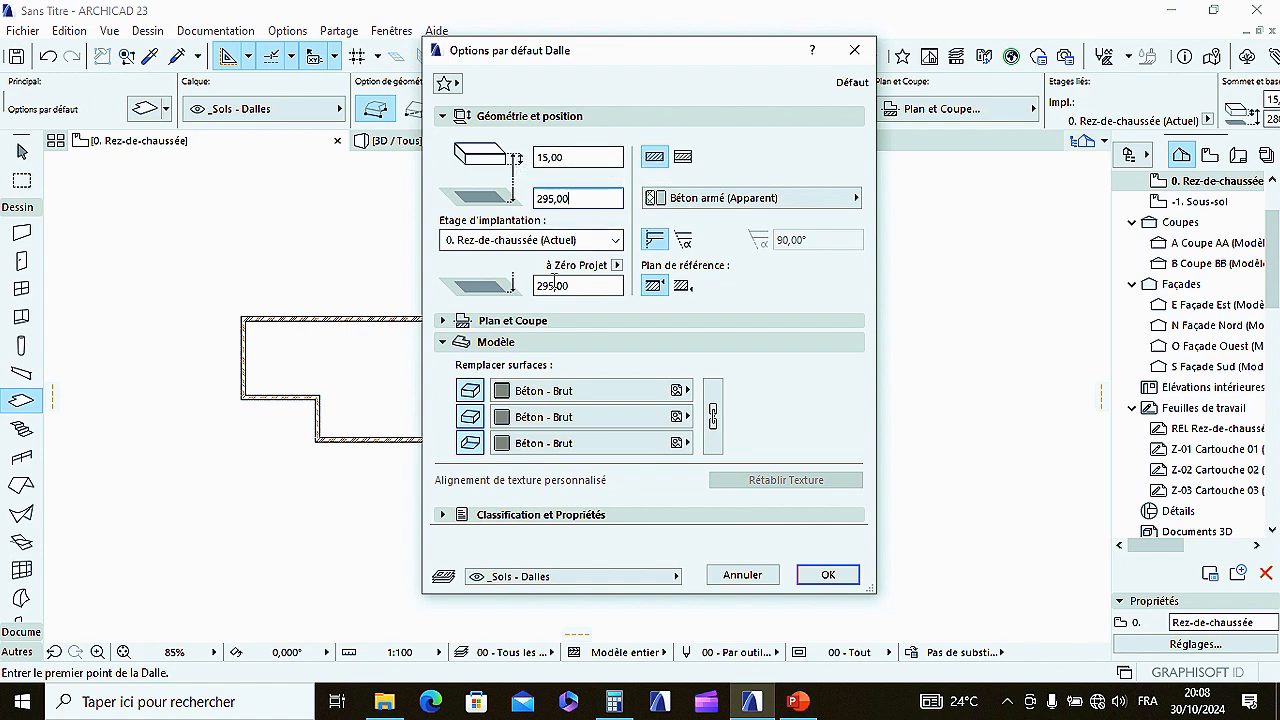
left_click(827, 576)
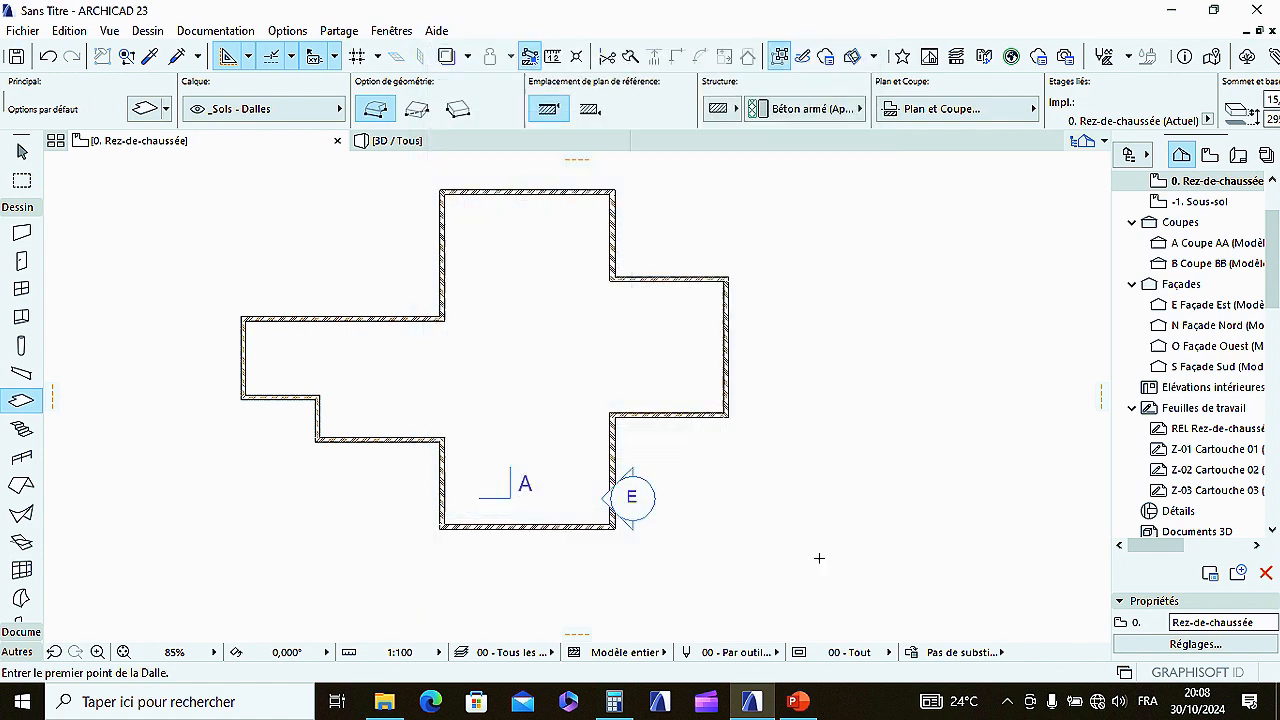
Step: Create a slab filling the inside of the cross-shaped walls with the Magic Wand
scroll(594, 410, "up", 2)
scroll(520, 377, "down", 3)
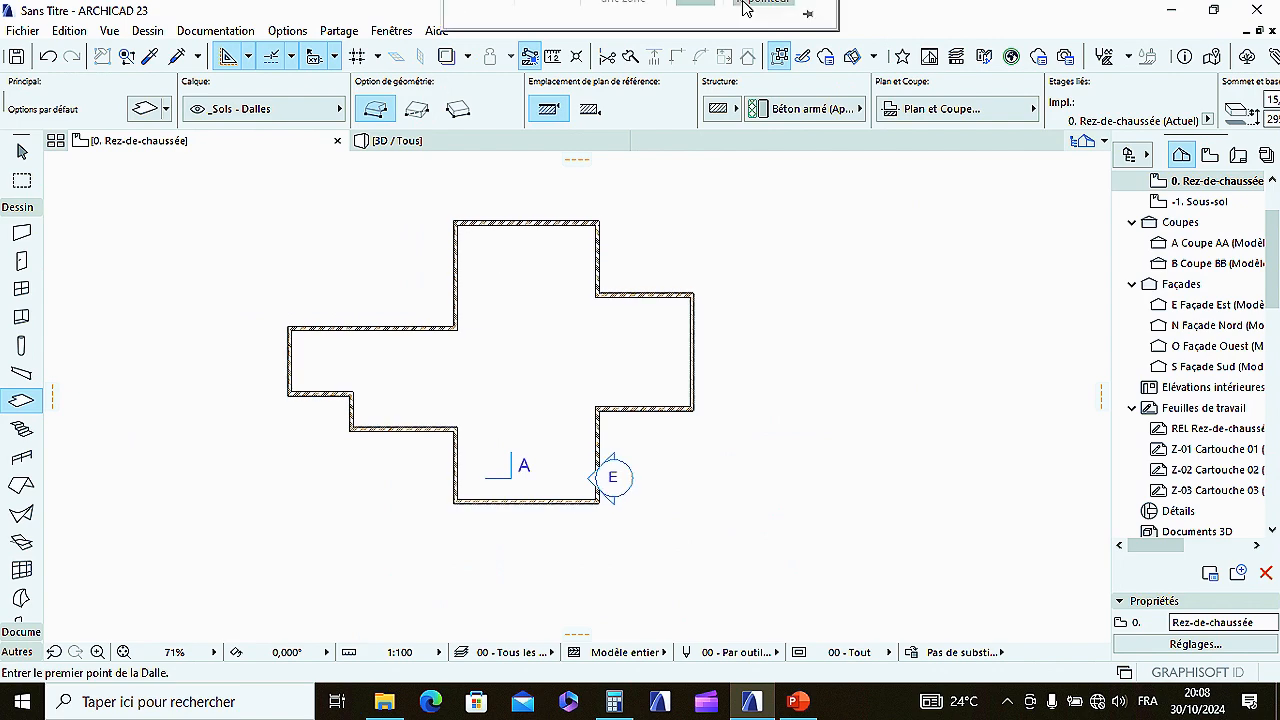
scroll(480, 374, "up", 3)
scroll(530, 322, "down", 2)
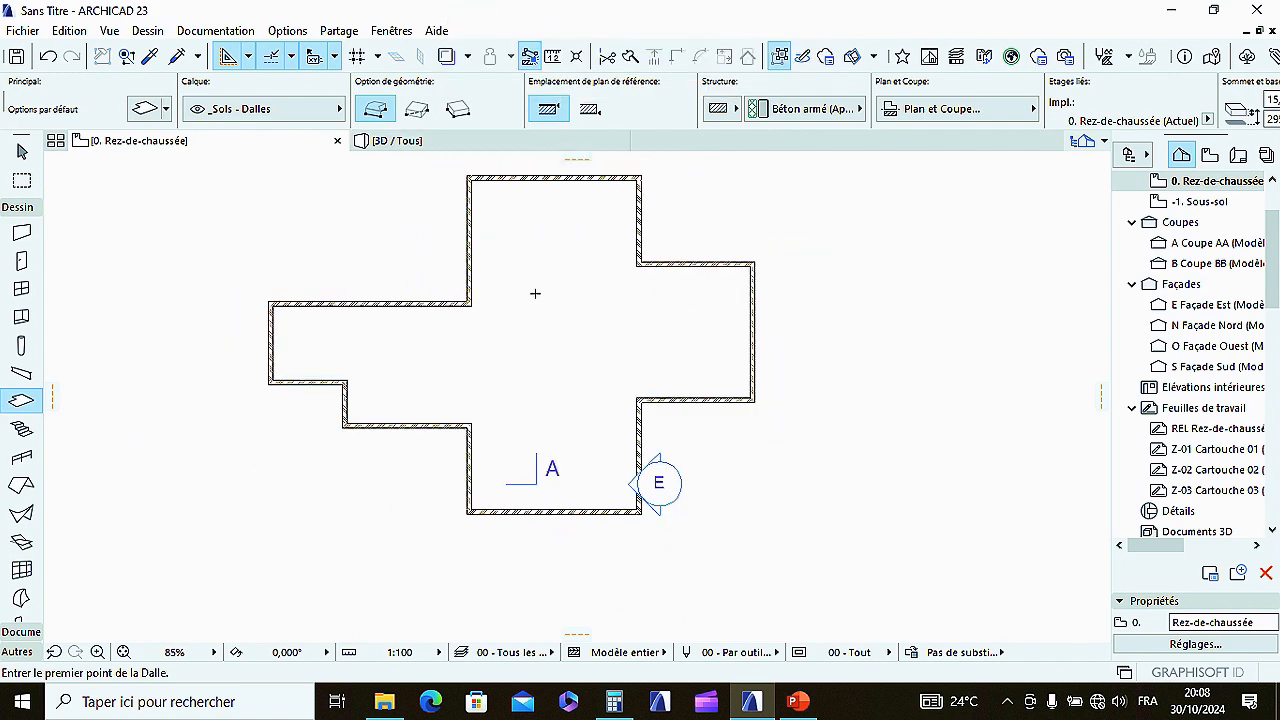
middle_click_drag(536, 303, 525, 354)
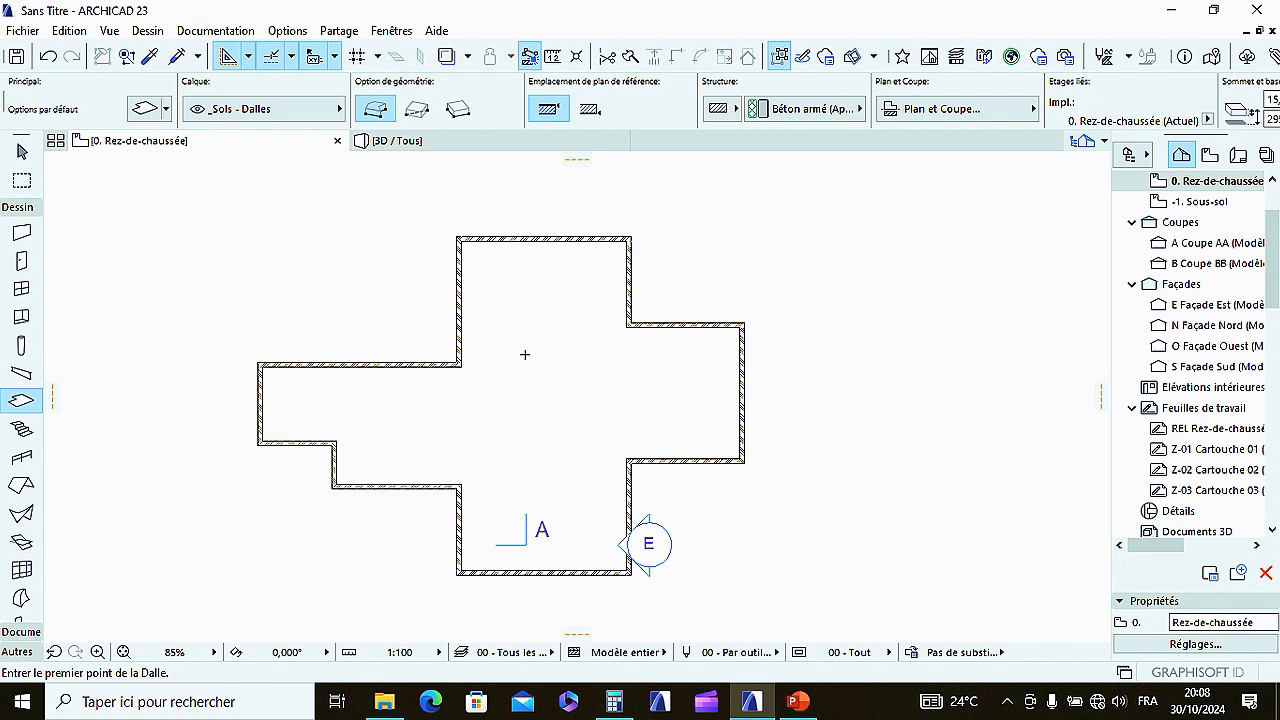
key("space")
Step: Inspect the cross-shaped building's new slab in 3D beside the rectangular one, and deselect the slab
scroll(541, 384, "down", 3)
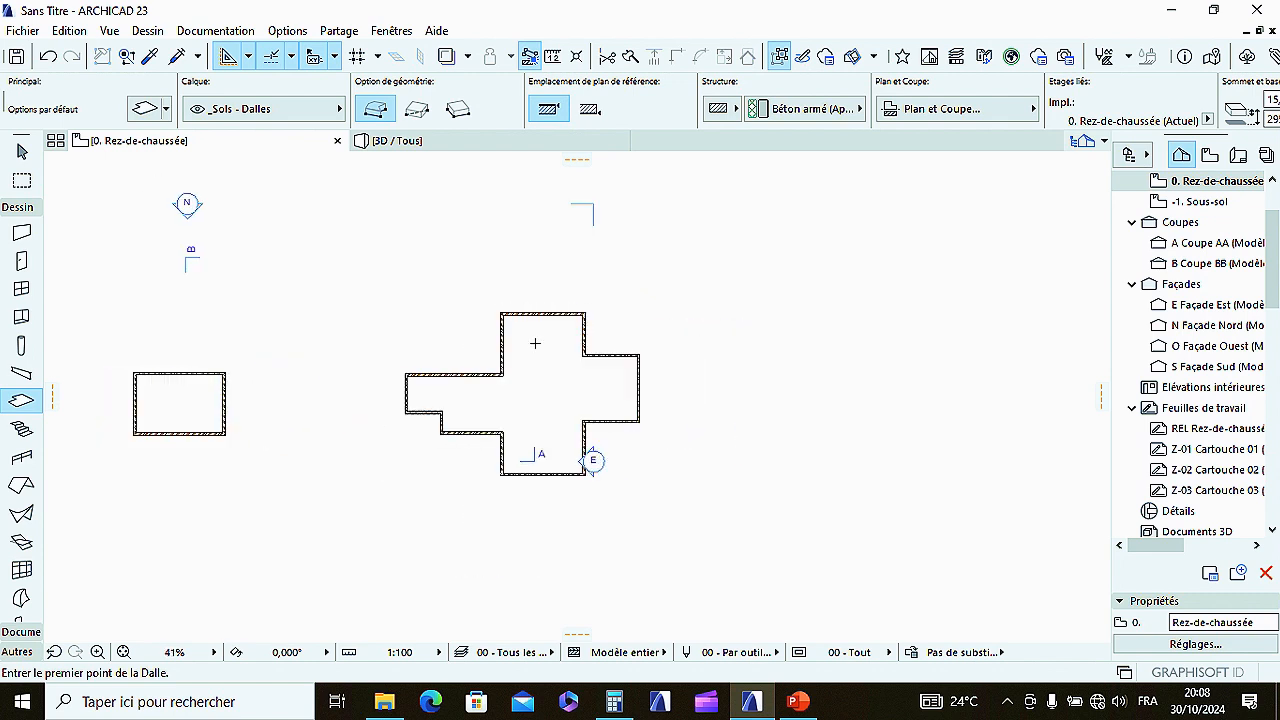
left_click(424, 149)
scroll(457, 268, "down", 6)
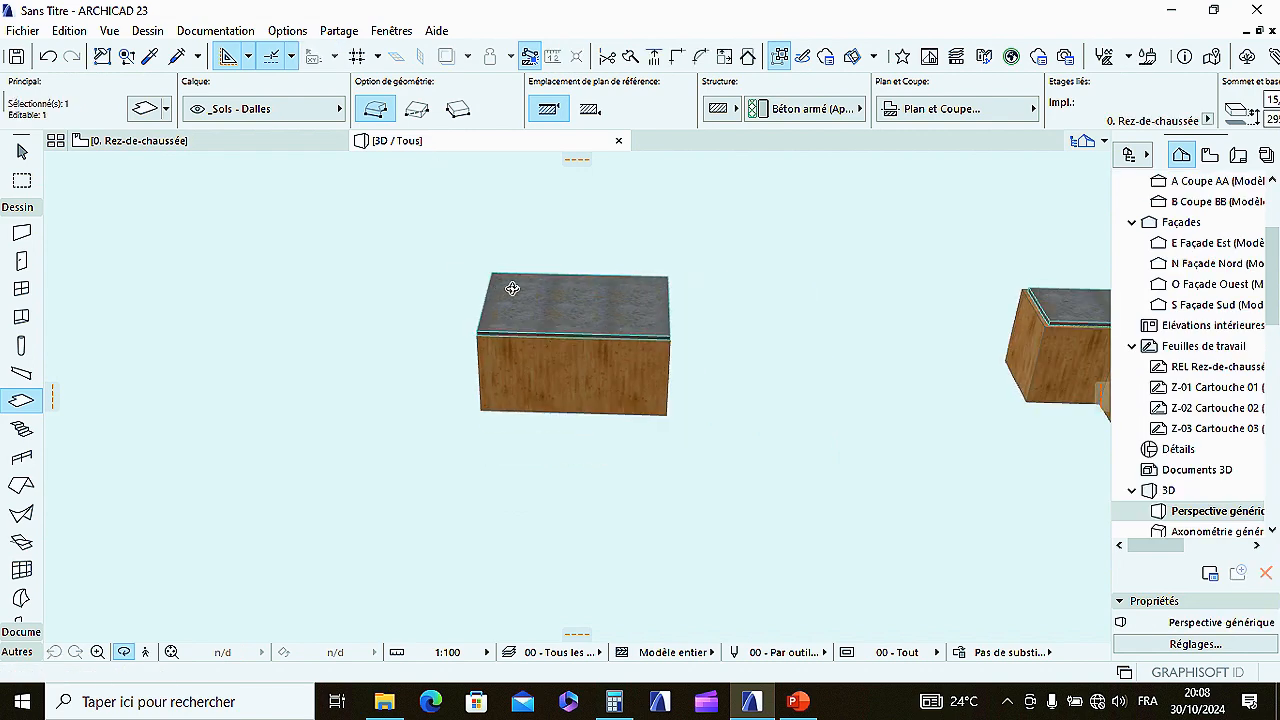
scroll(1170, 310, "up", 3)
scroll(611, 289, "up", 1)
scroll(640, 297, "down", 2)
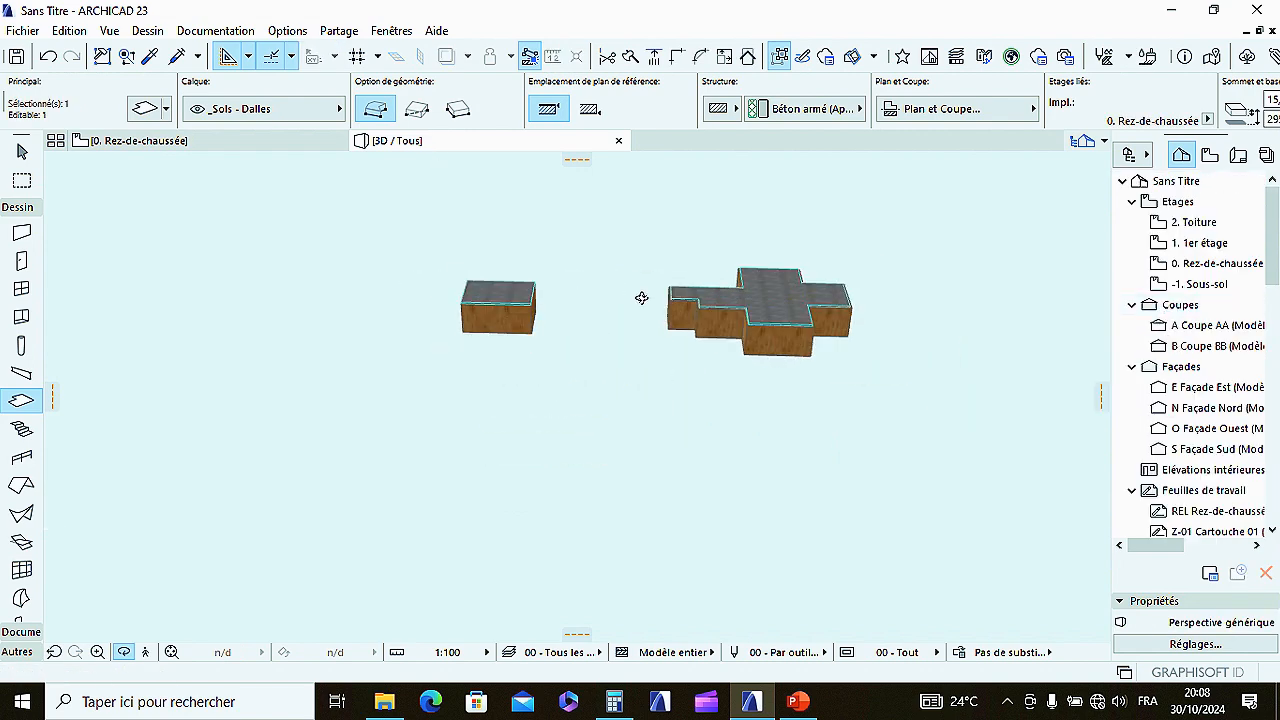
scroll(766, 303, "up", 5)
scroll(729, 323, "down", 6)
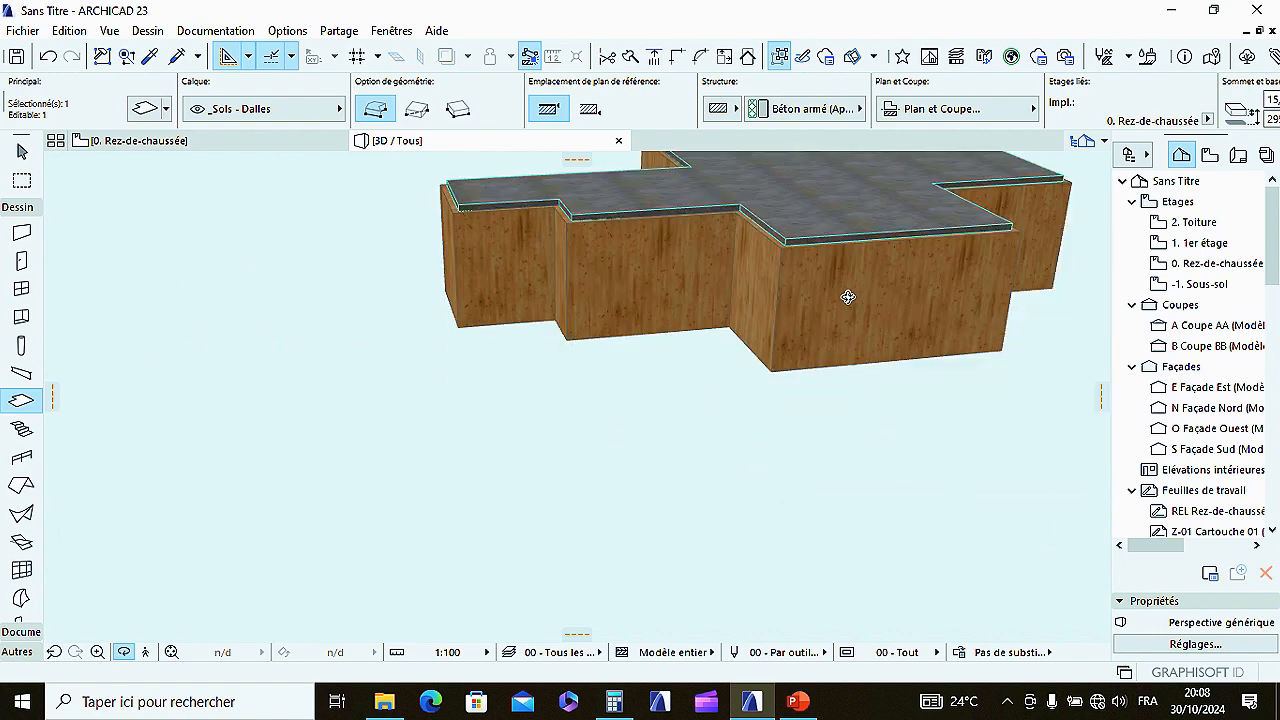
scroll(746, 323, "up", 6)
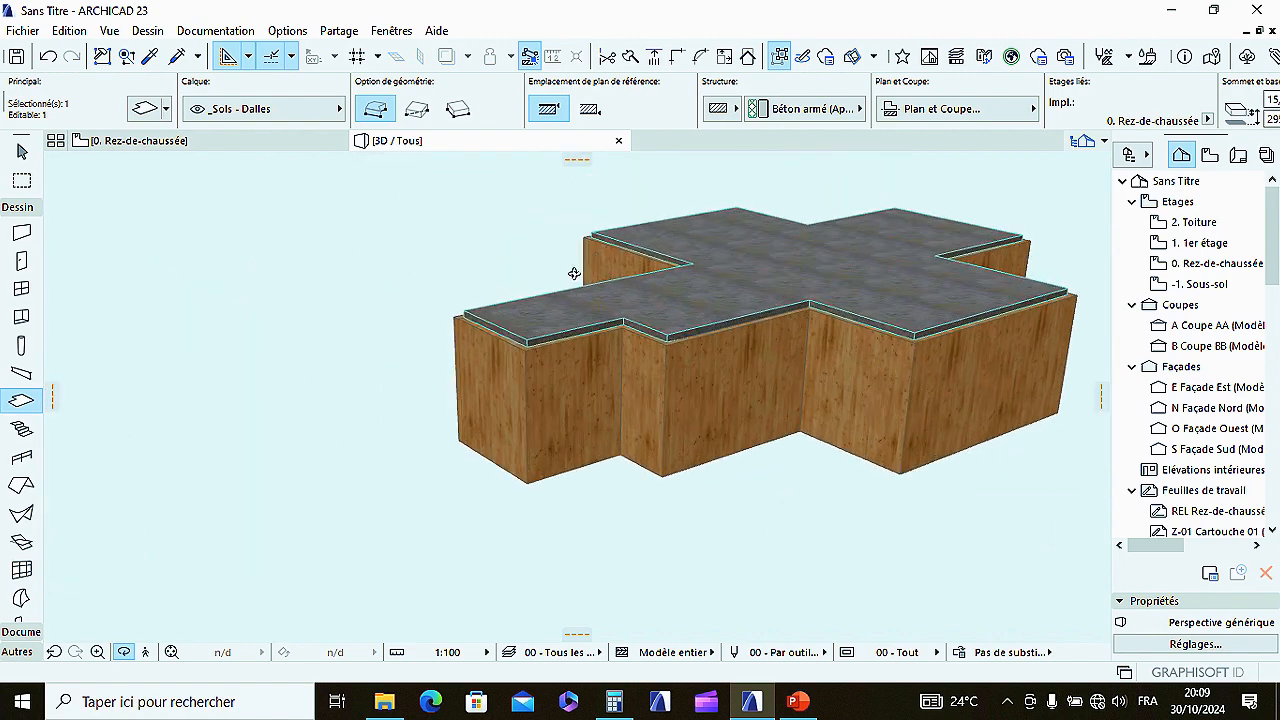
scroll(631, 330, "down", 2)
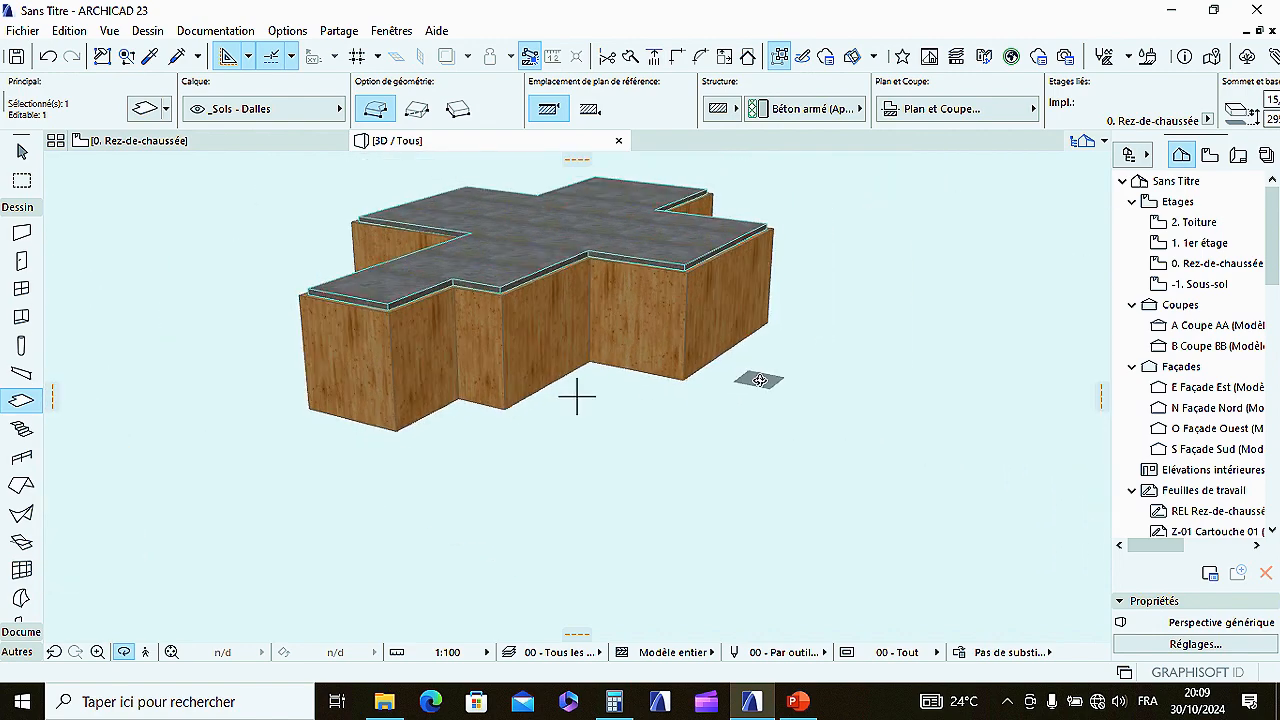
key("Escape")
key("Escape")
Step: Orbit around the cross-shaped building in 3D and examine the slab's edges against the tops of the walls
scroll(759, 380, "up", 5)
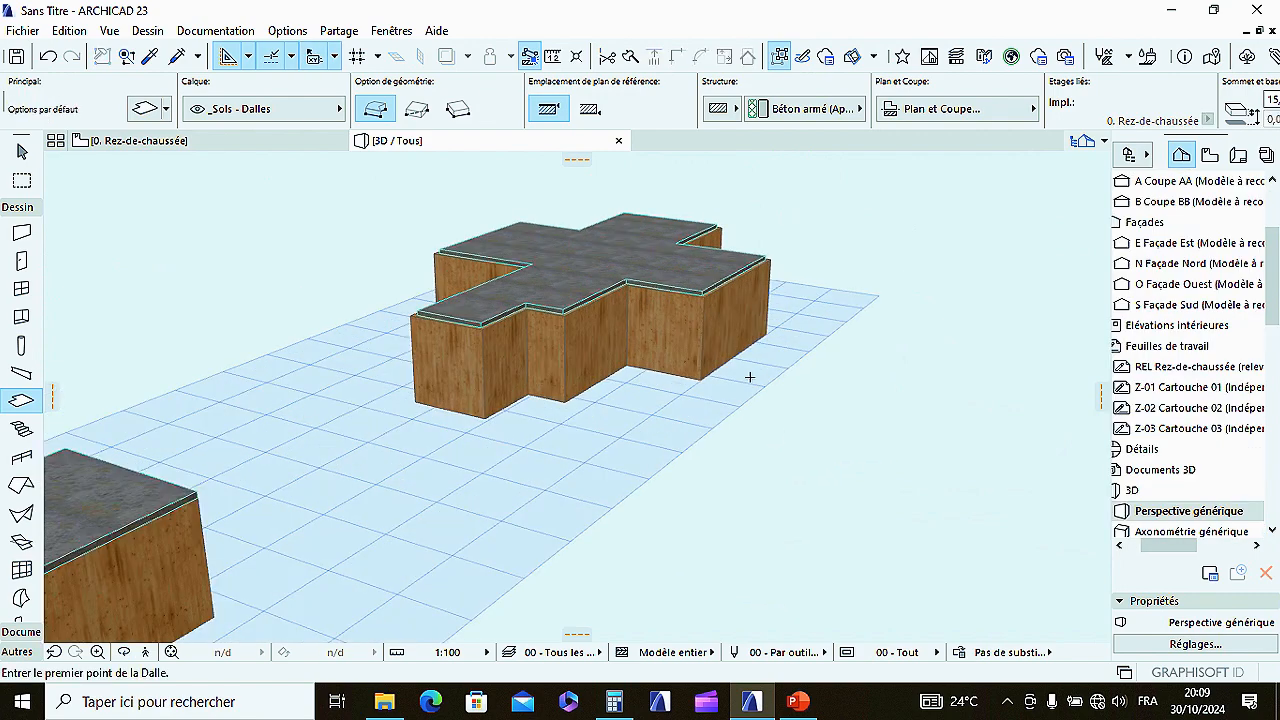
right_click(150, 200)
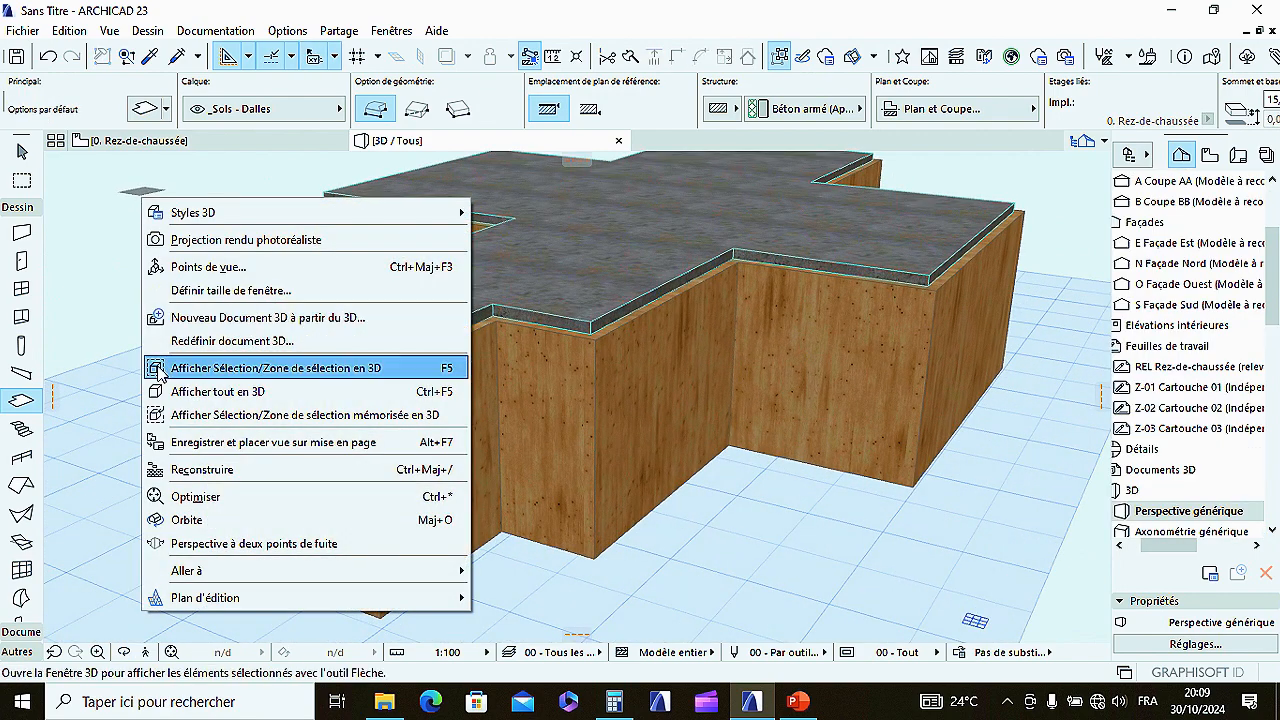
left_click(196, 519)
scroll(797, 423, "down", 5)
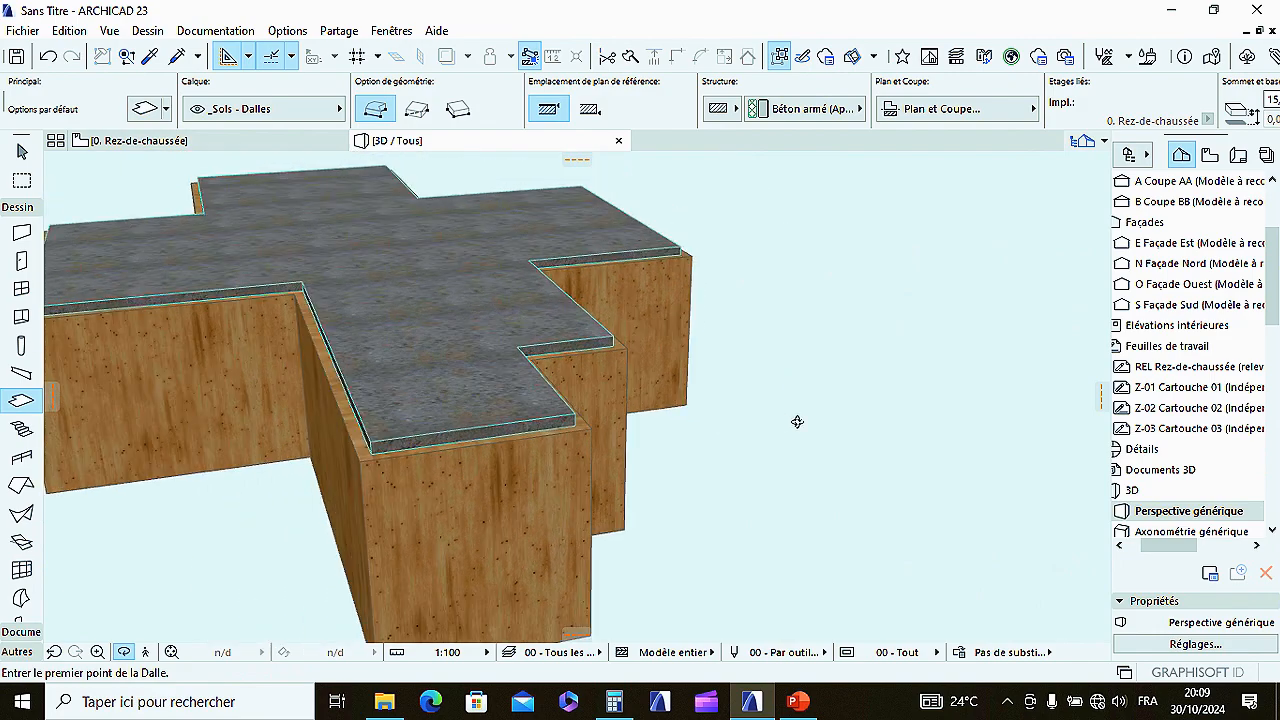
scroll(520, 494, "up", 6)
left_click_drag(612, 383, 786, 380)
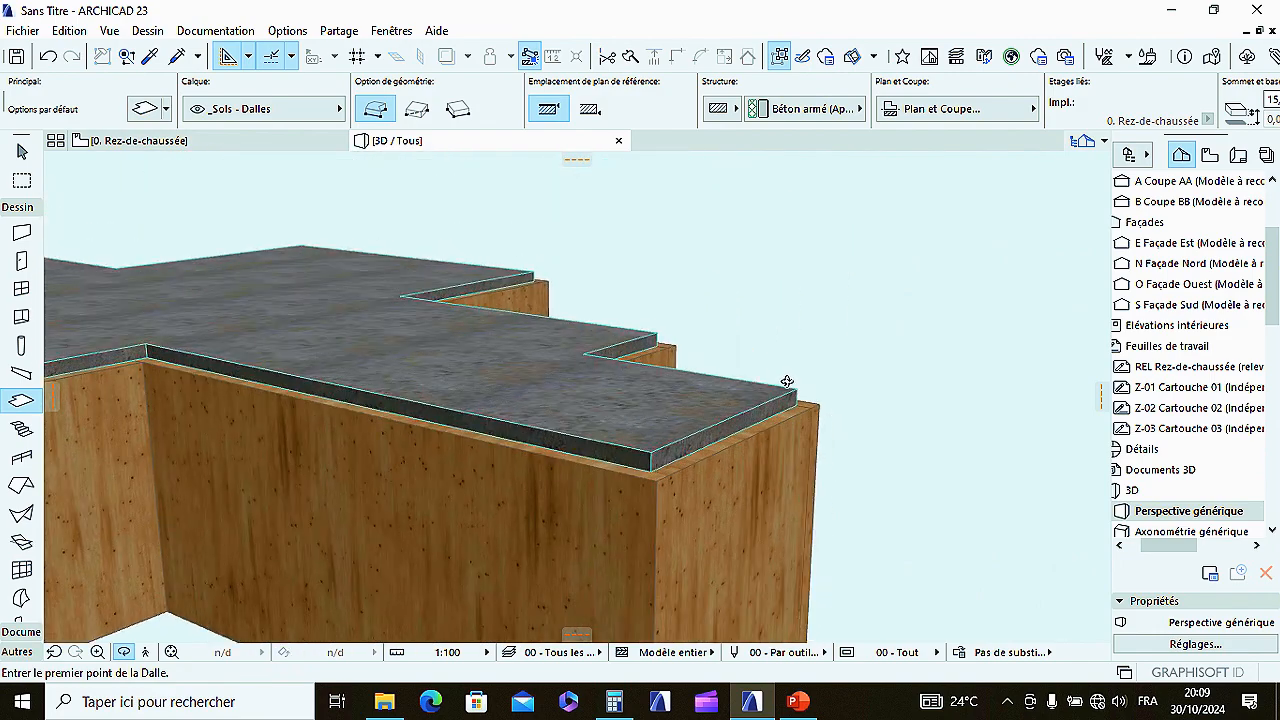
scroll(786, 380, "down", 3)
scroll(711, 451, "up", 3)
left_click_drag(756, 430, 642, 433)
scroll(642, 433, "down", 5)
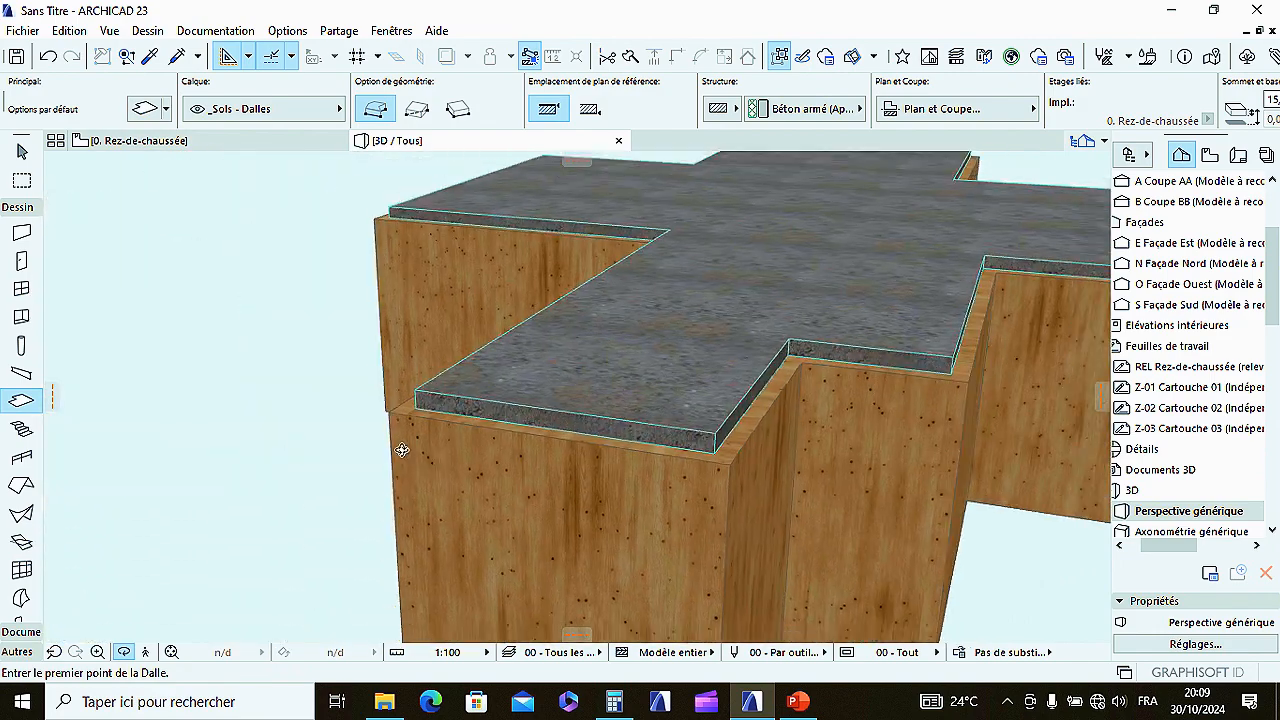
Step: Return to the ground-floor plan, leave the Slab tool and select the slab inside the cross-shaped walls
key("F2")
scroll(642, 364, "down", 2)
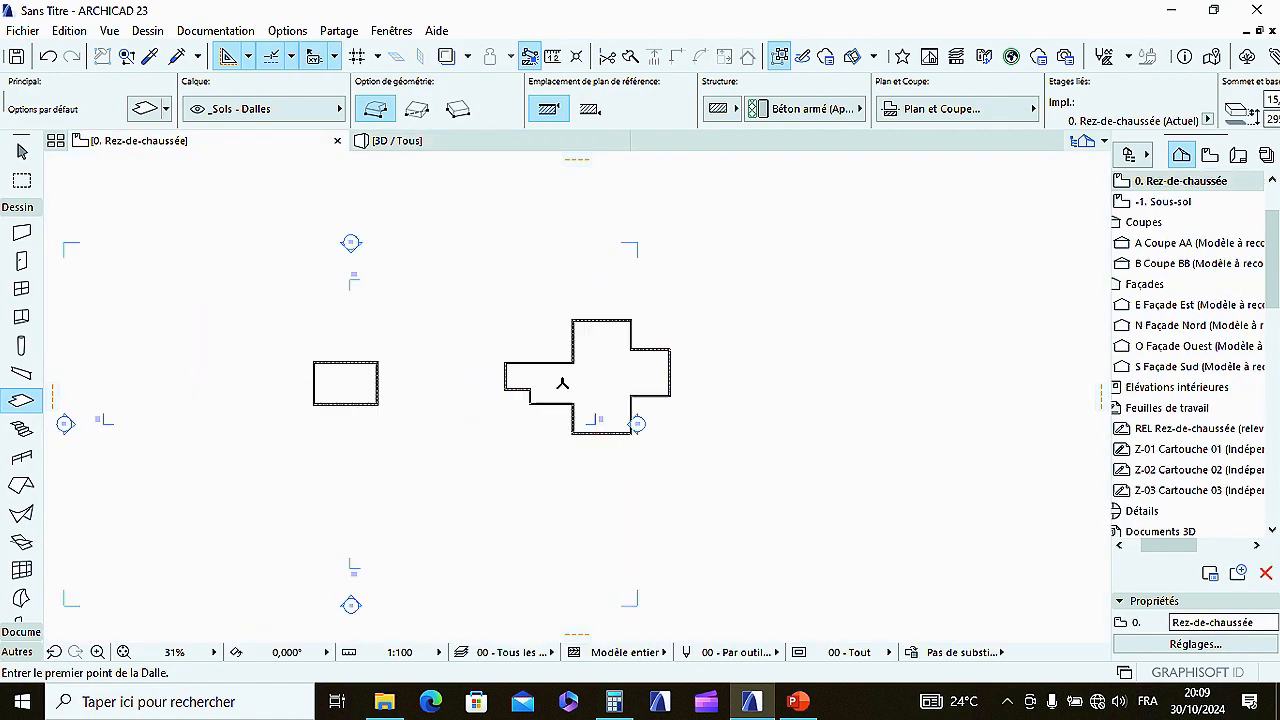
scroll(642, 364, "up", 5)
key("Escape")
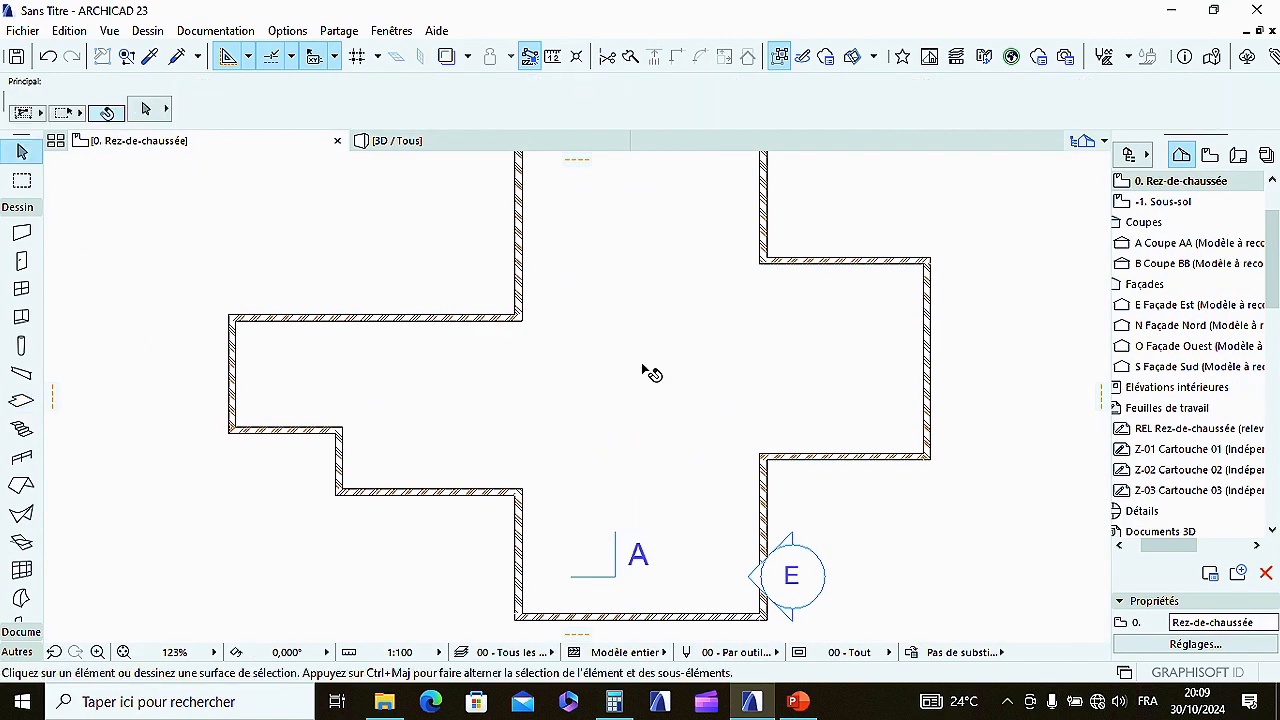
scroll(616, 357, "down", 4)
scroll(644, 350, "up", 4)
scroll(645, 351, "down", 3)
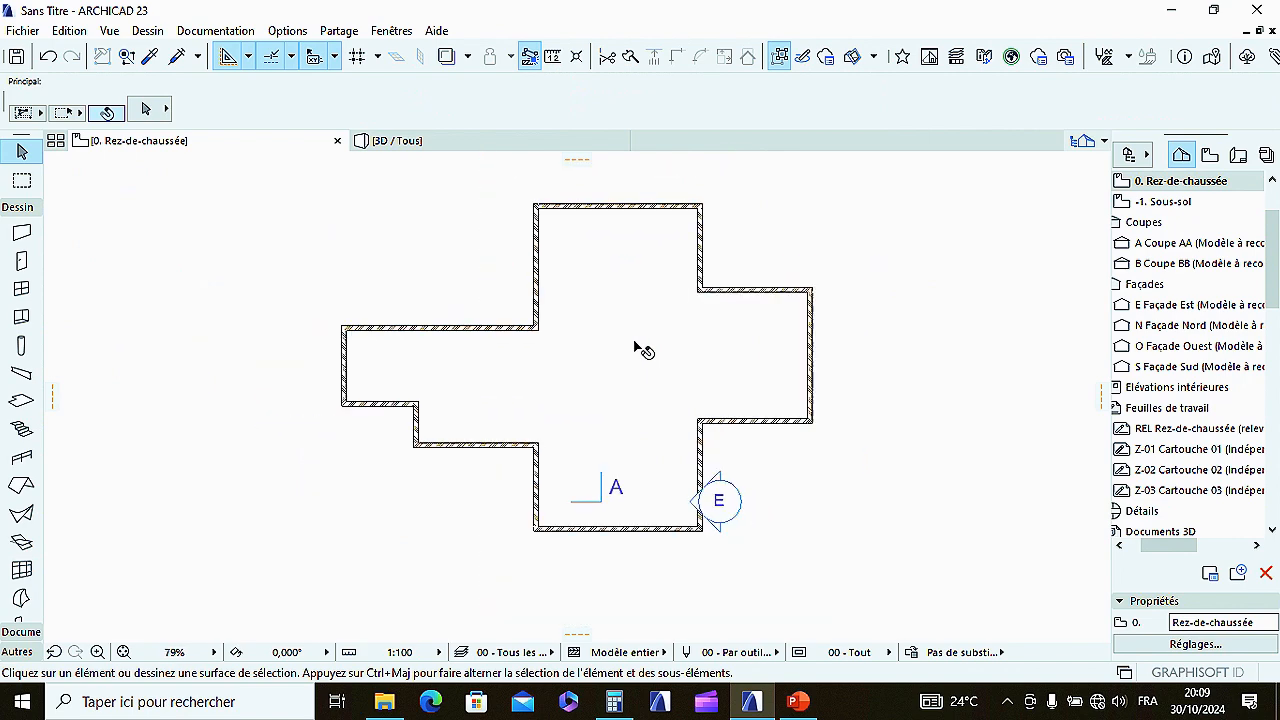
left_click(541, 364)
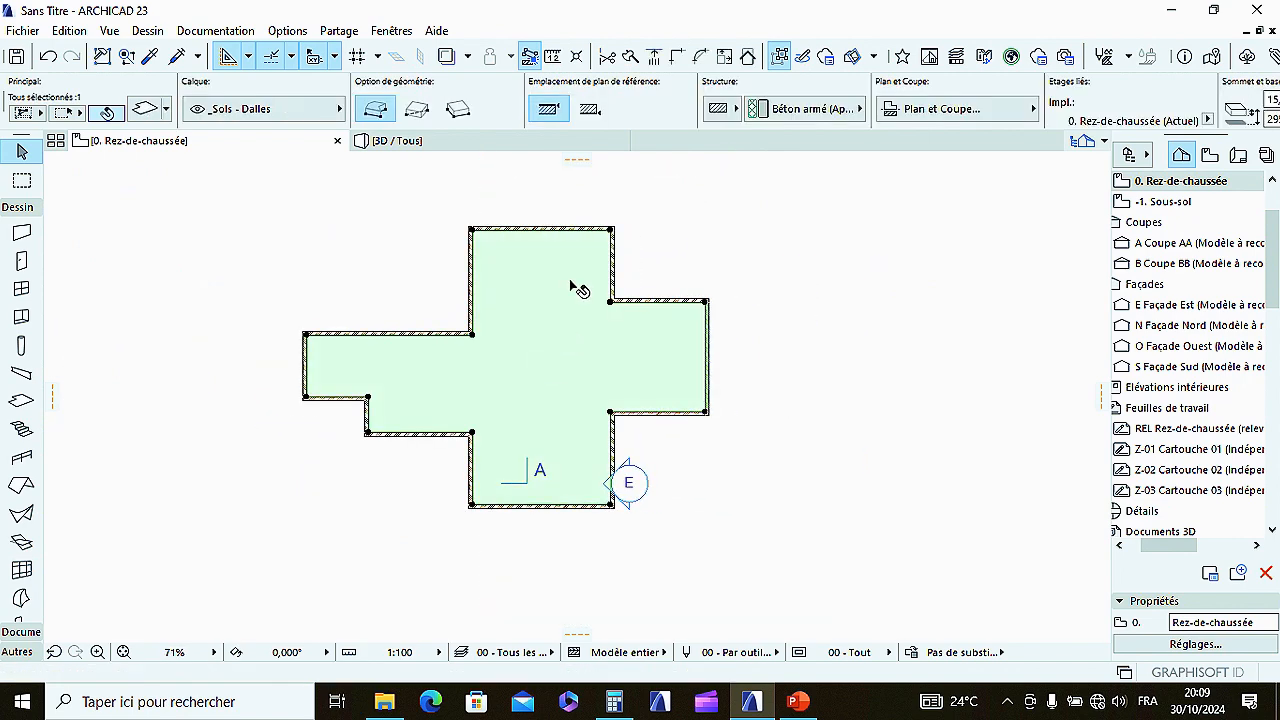
scroll(488, 452, "up", 4)
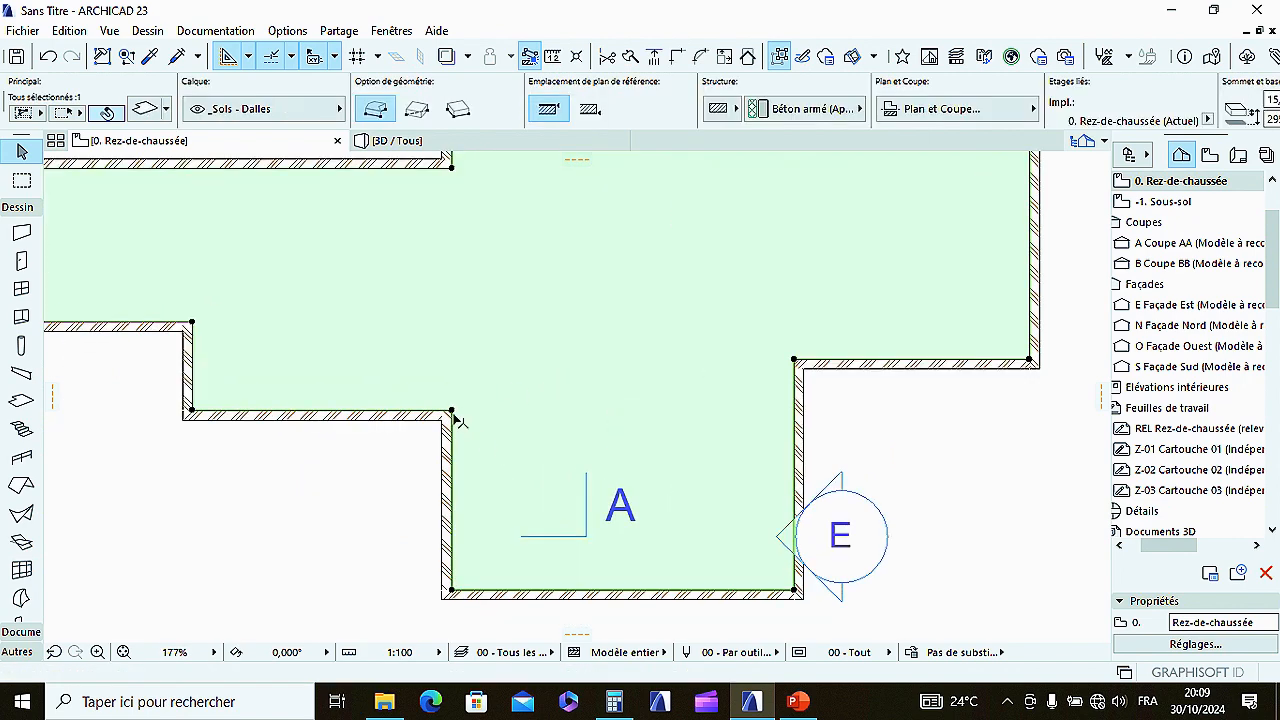
Step: Offset all edges of the cross-shaped building's slab outward to the outer corner of the walls
left_click(452, 414)
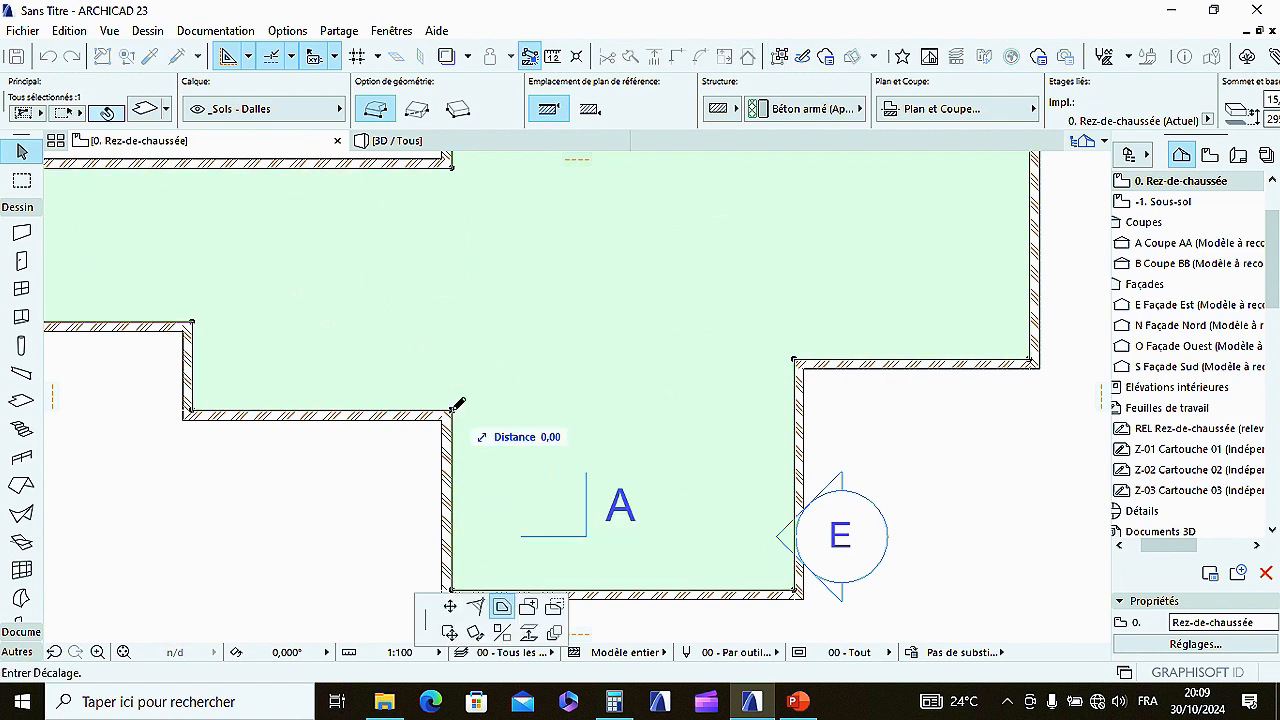
left_click(502, 608)
scroll(447, 414, "up", 5)
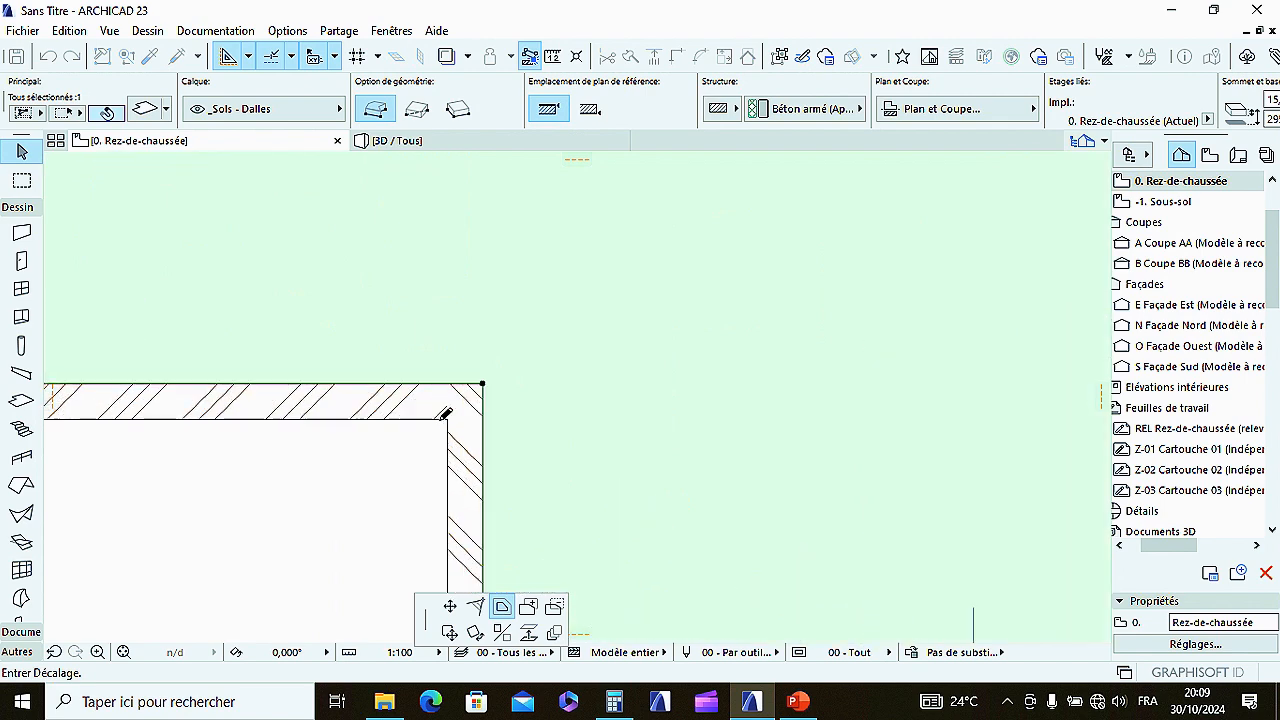
scroll(441, 420, "up", 2)
left_click(450, 418)
scroll(475, 385, "down", 6)
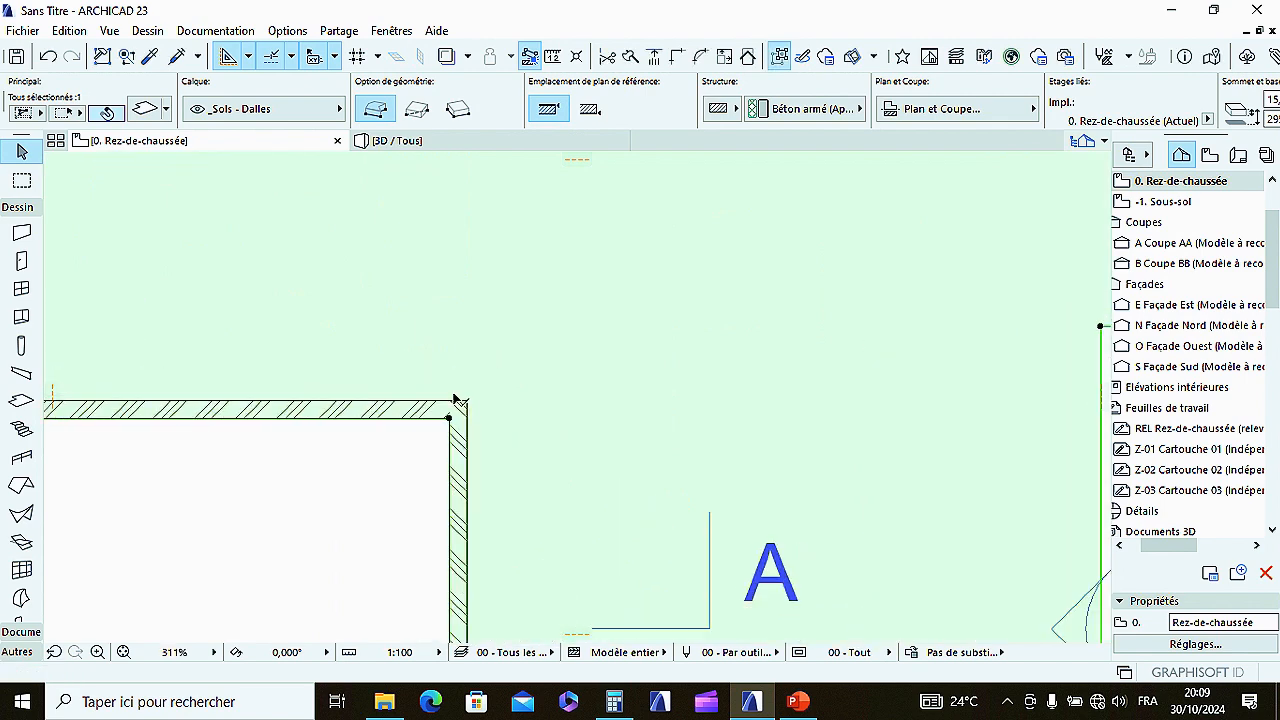
Step: Orbit around the cross-shaped building in 3D and examine how the enlarged slab meets the walls' outer faces
left_click(404, 148)
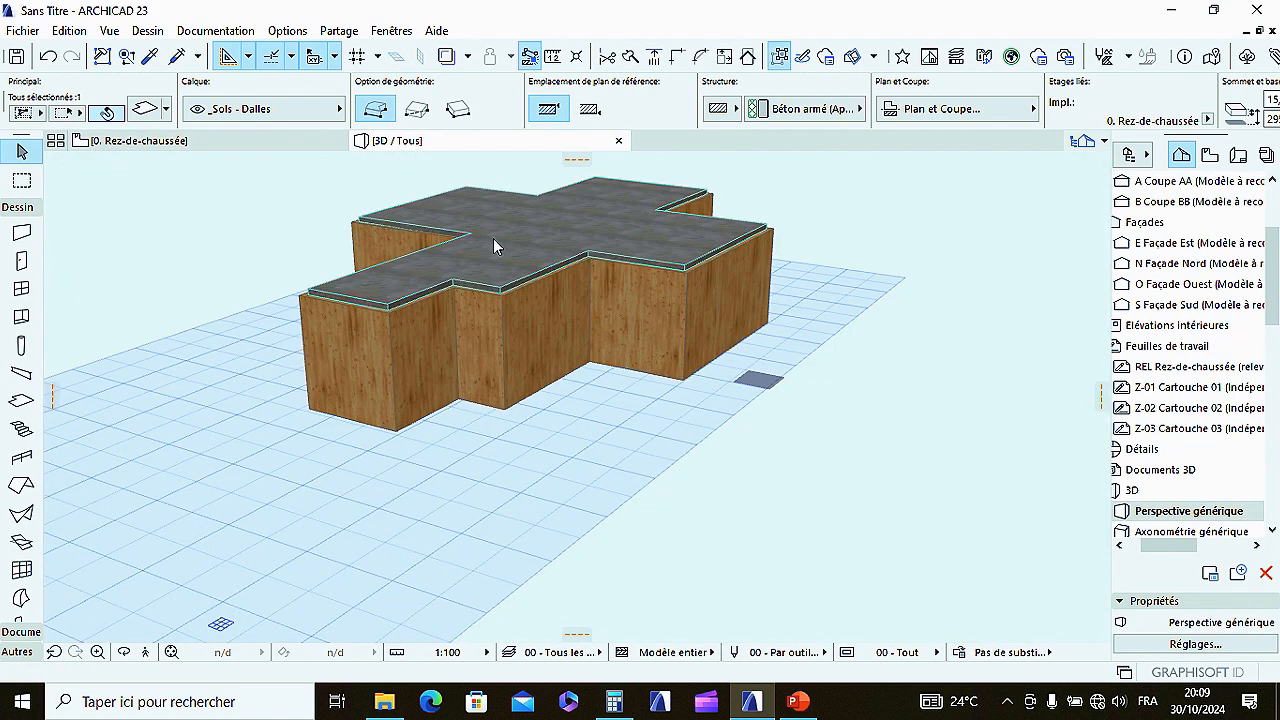
middle_click_drag(493, 238, 574, 309, "shift")
scroll(575, 310, "down", 3)
middle_click_drag(657, 351, 340, 241, "shift")
Step: Return to the ground-floor plan, deselect the cross-shaped slab and find free space beside the building
left_click(131, 145)
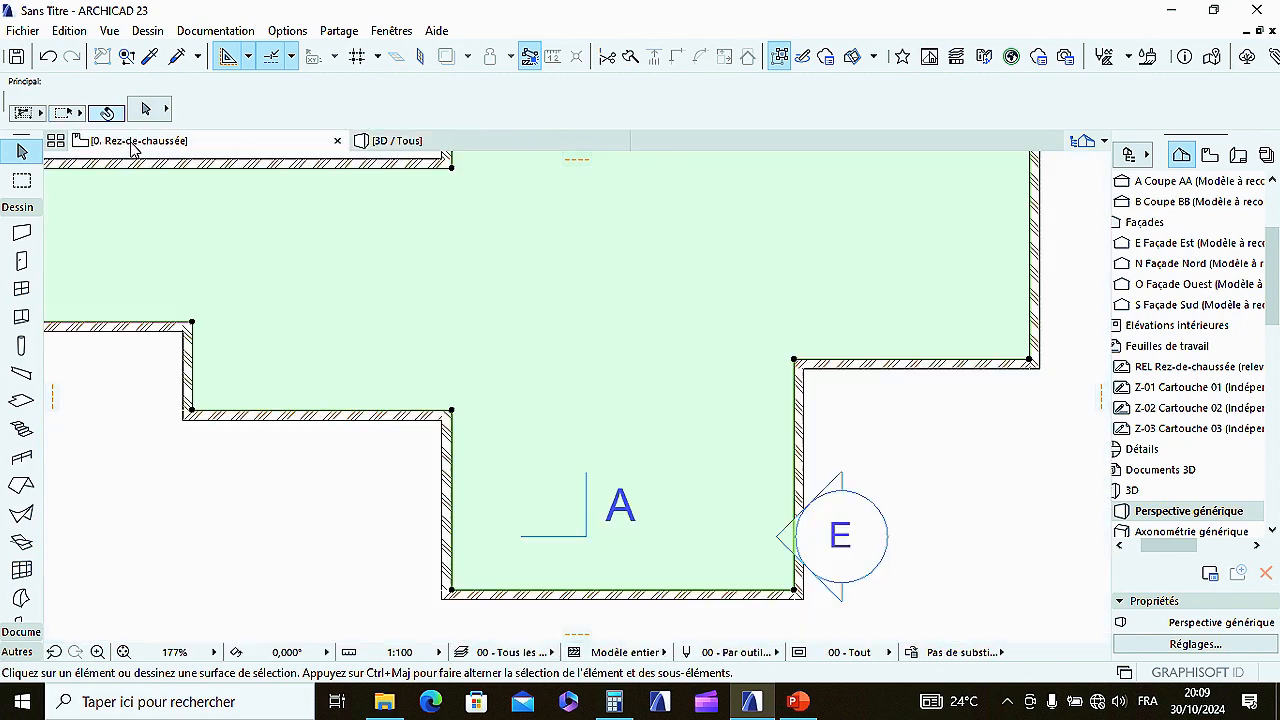
scroll(530, 335, "down", 10)
scroll(558, 326, "up", 3)
scroll(563, 326, "up", 4)
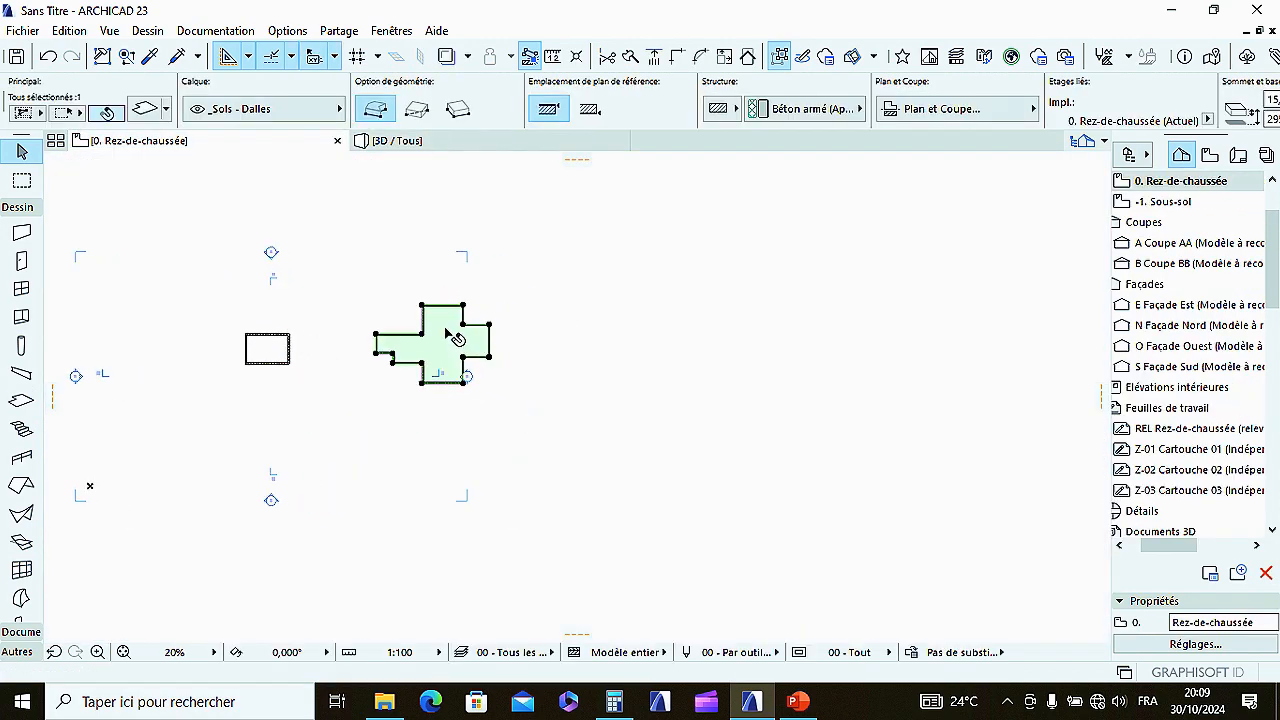
left_click(631, 322)
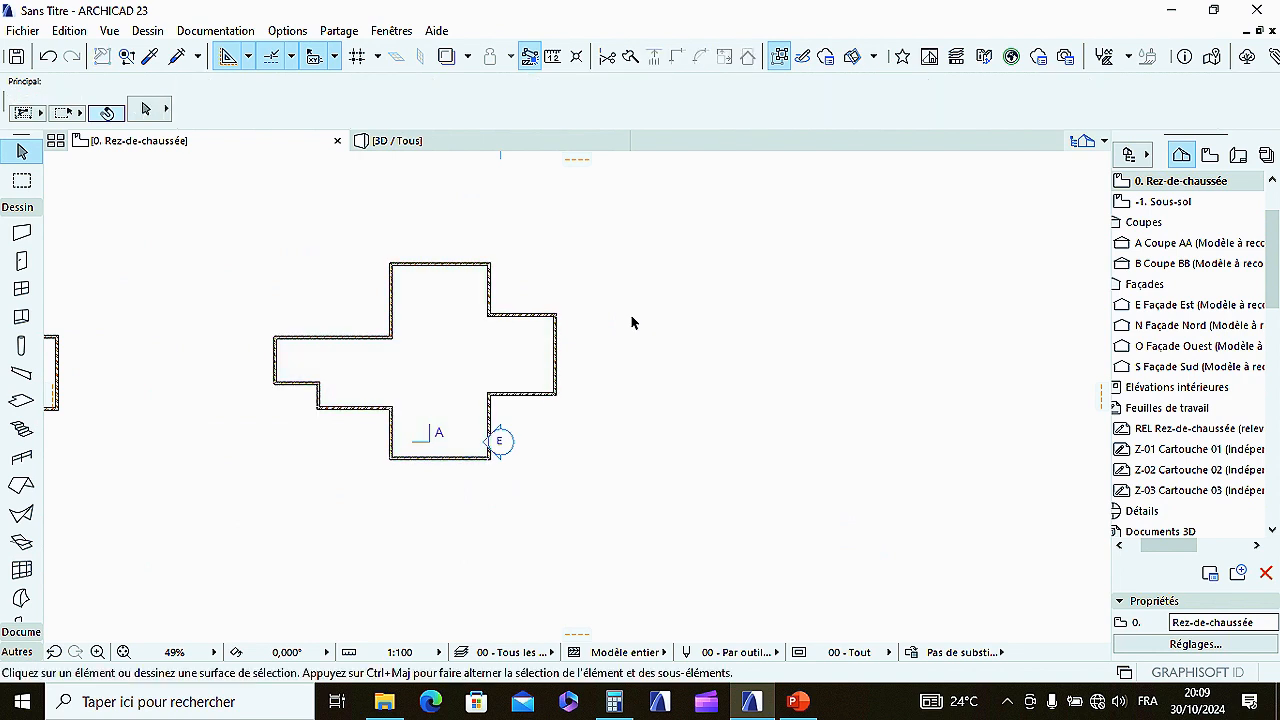
scroll(494, 285, "down", 4)
scroll(569, 294, "up", 2)
scroll(603, 275, "down", 2)
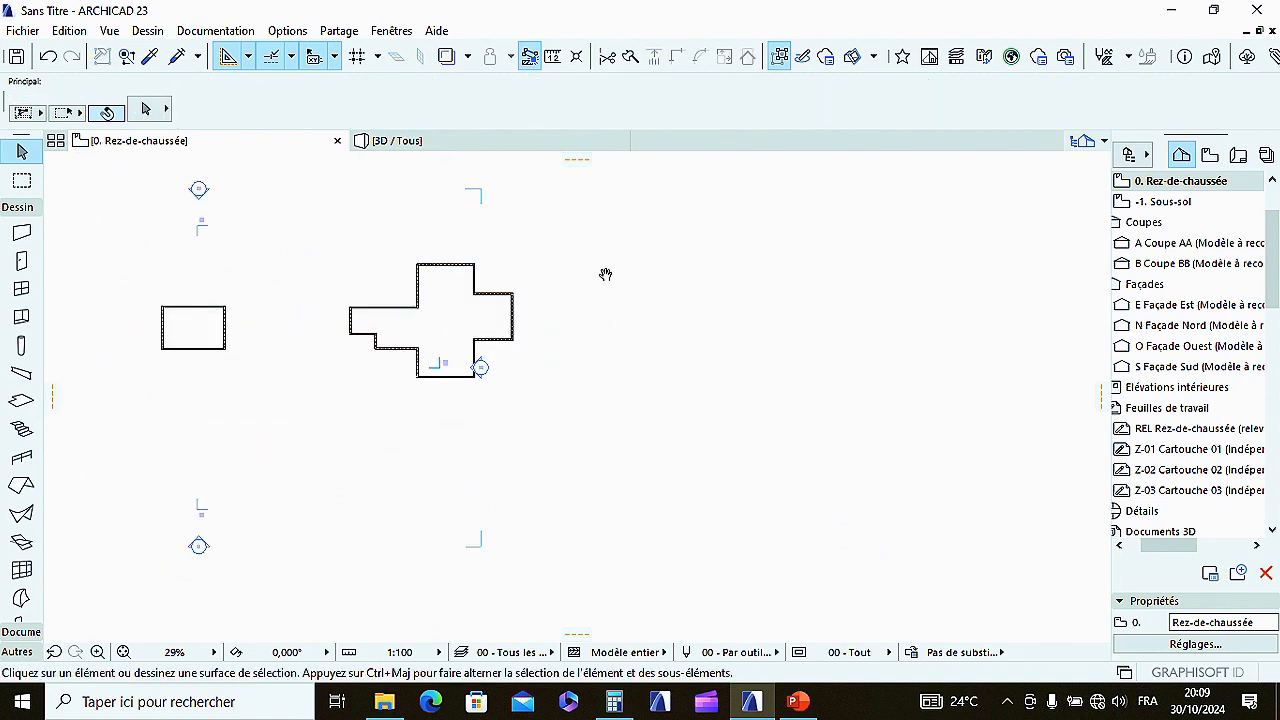
scroll(537, 284, "up", 1)
scroll(343, 294, "up", 6)
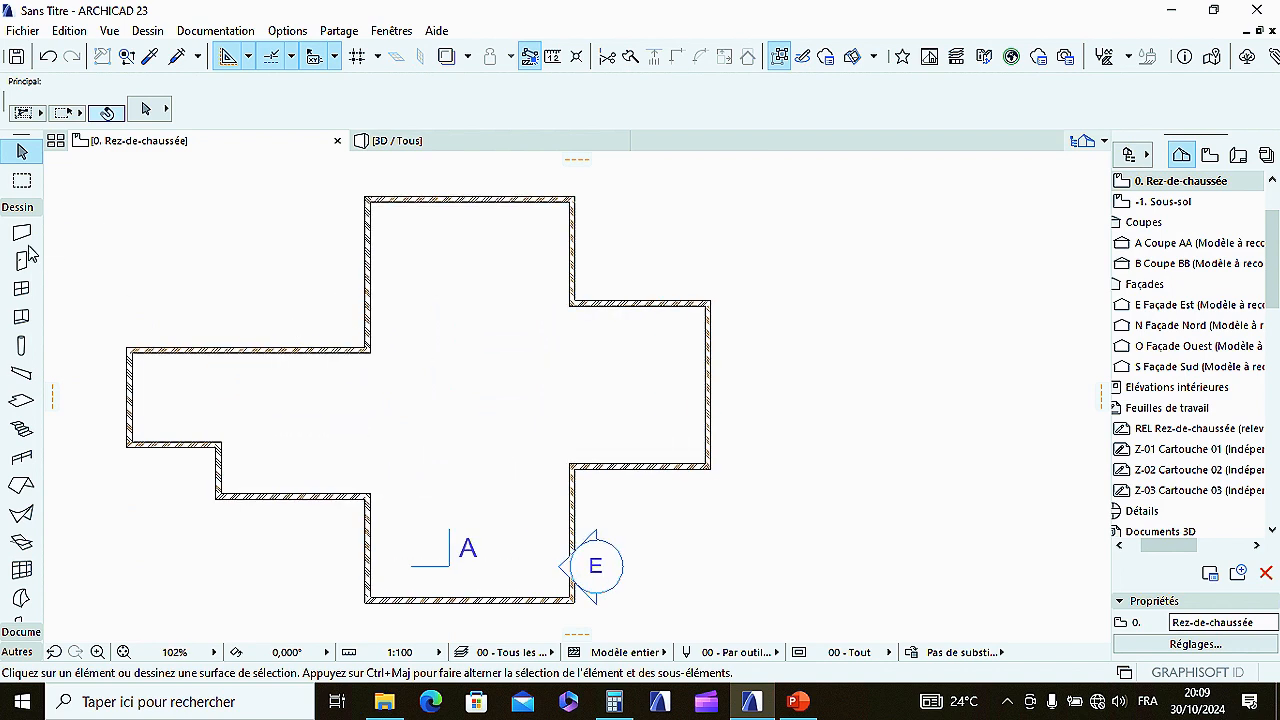
Step: Activate the Wall tool, review its default geometry settings and accept them
scroll(26, 242, "down", 2)
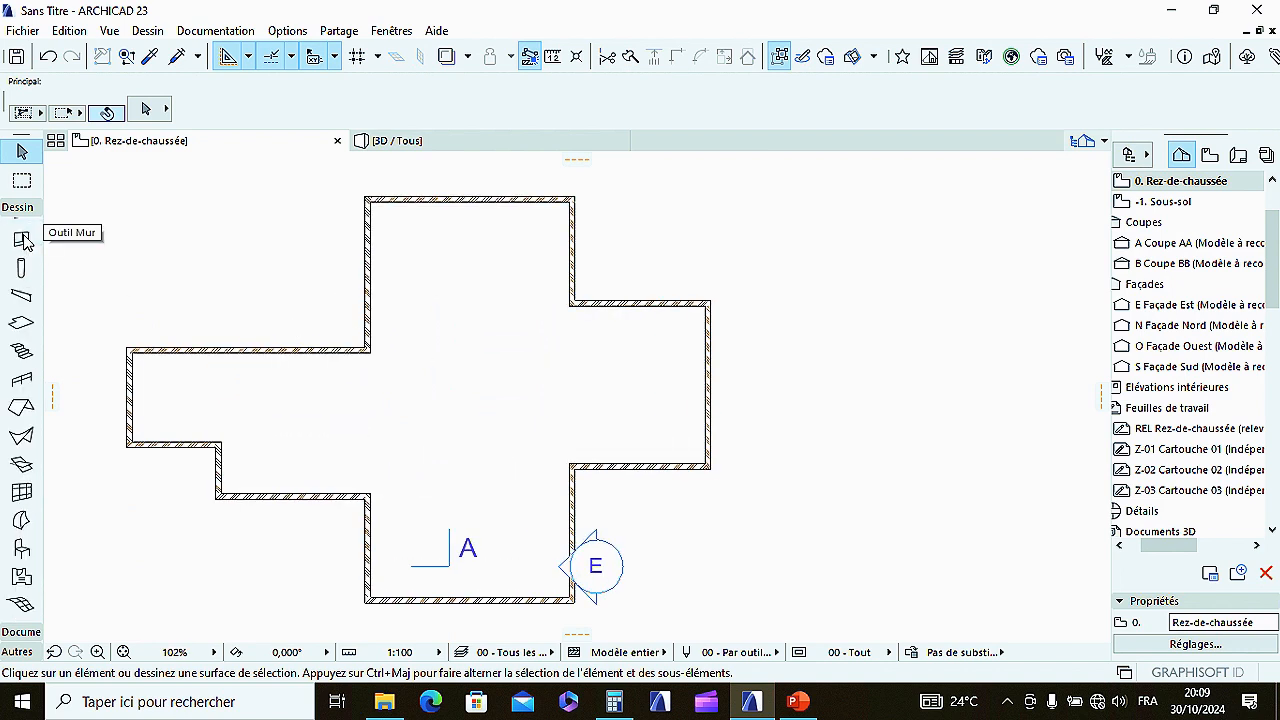
left_click(25, 241)
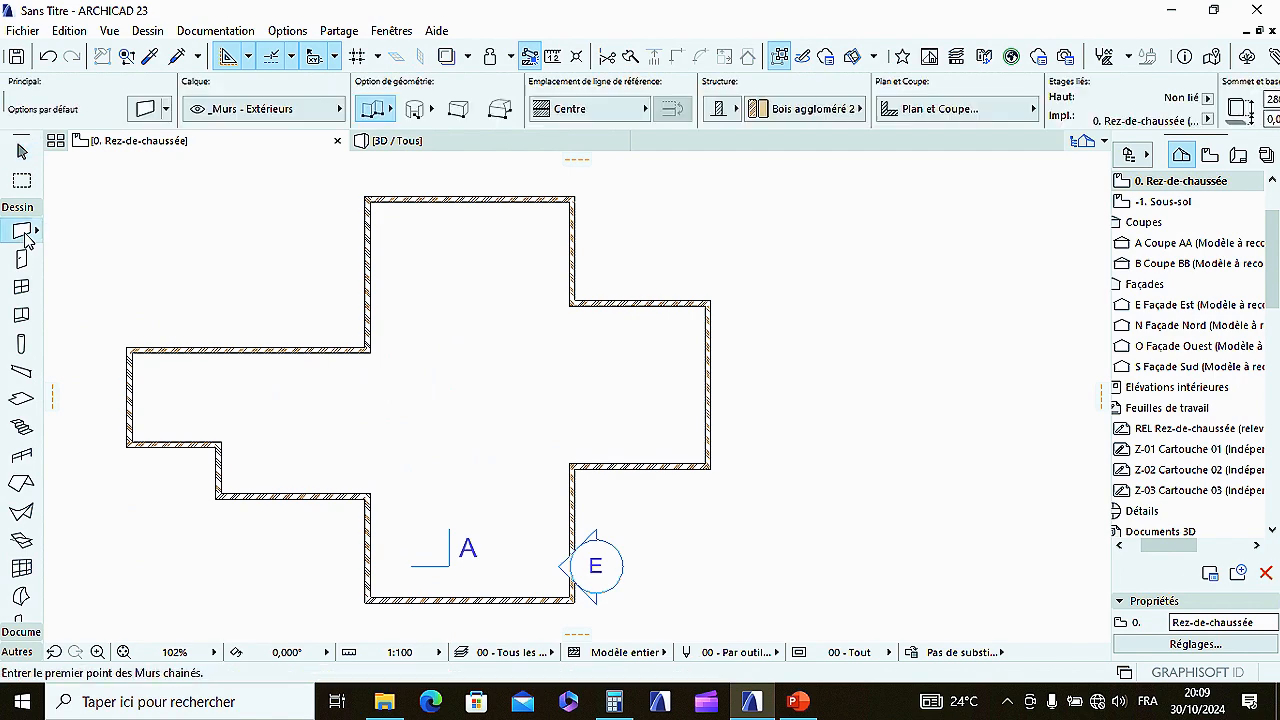
left_click(145, 107)
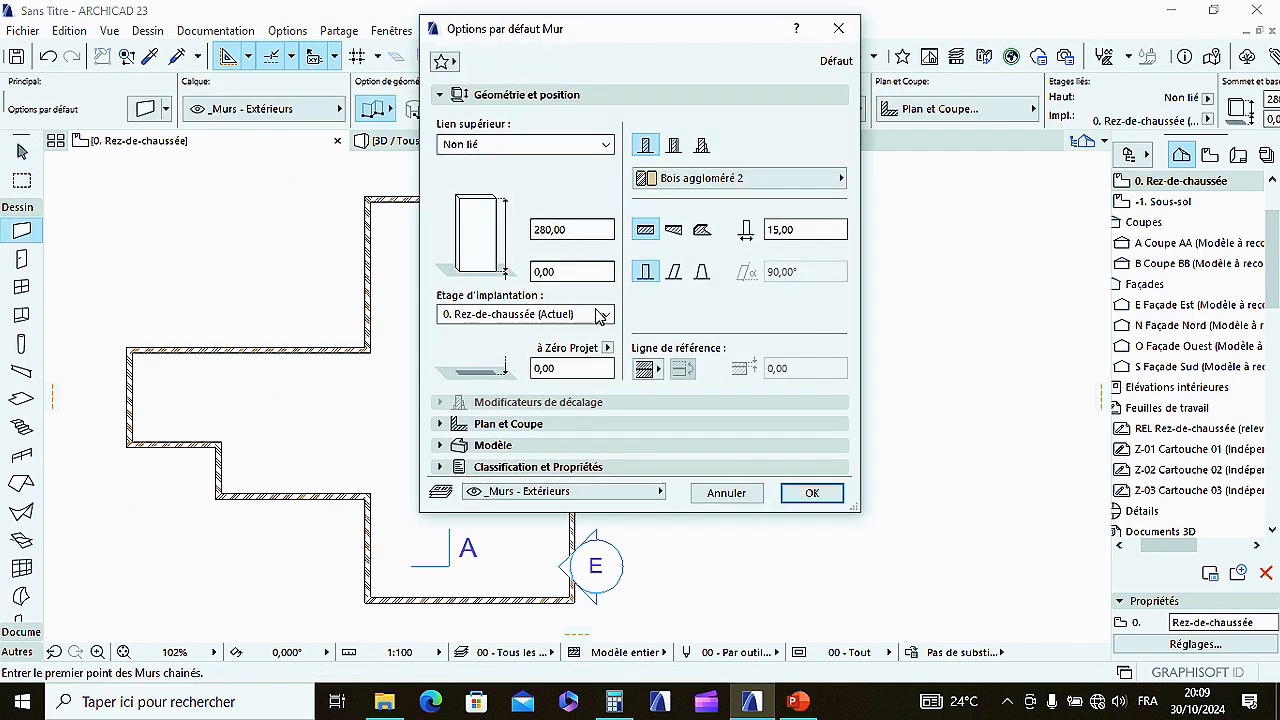
left_click(812, 493)
Step: Draw a closed chain of exterior walls with a stepped eight-corner outline in the free space beside the cross-shaped building
scroll(712, 303, "down", 3)
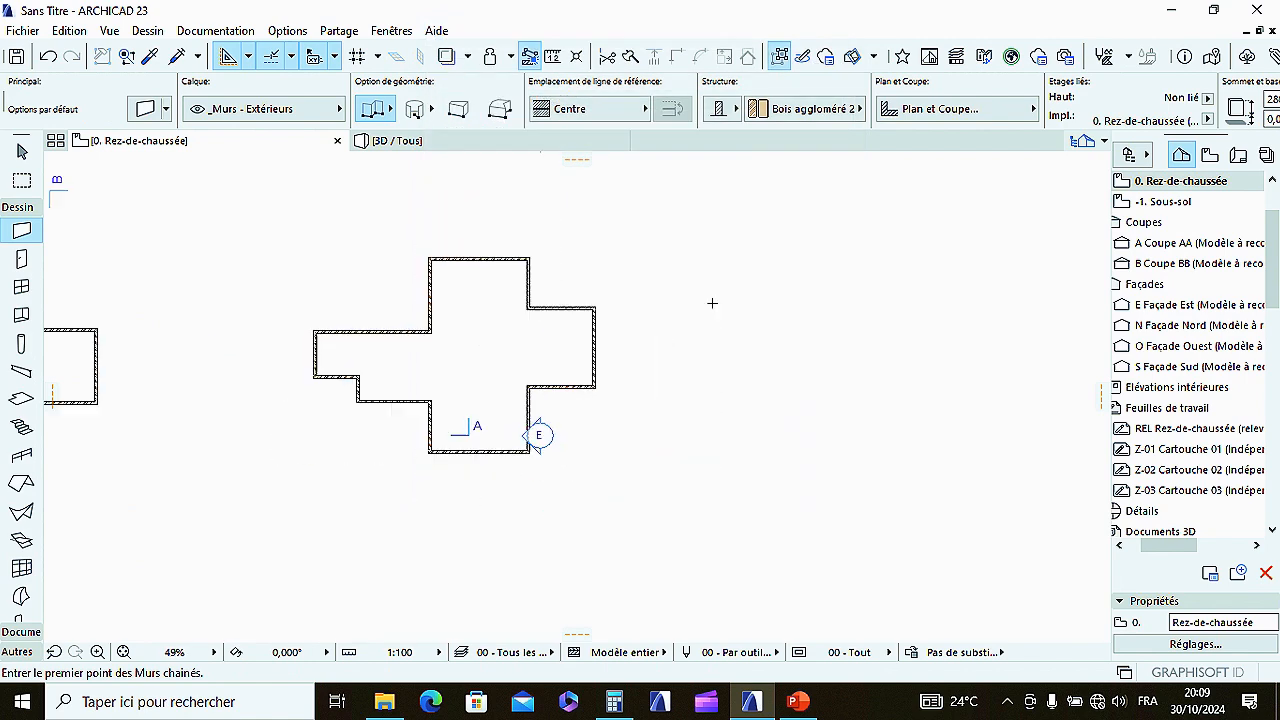
scroll(712, 303, "up", 6)
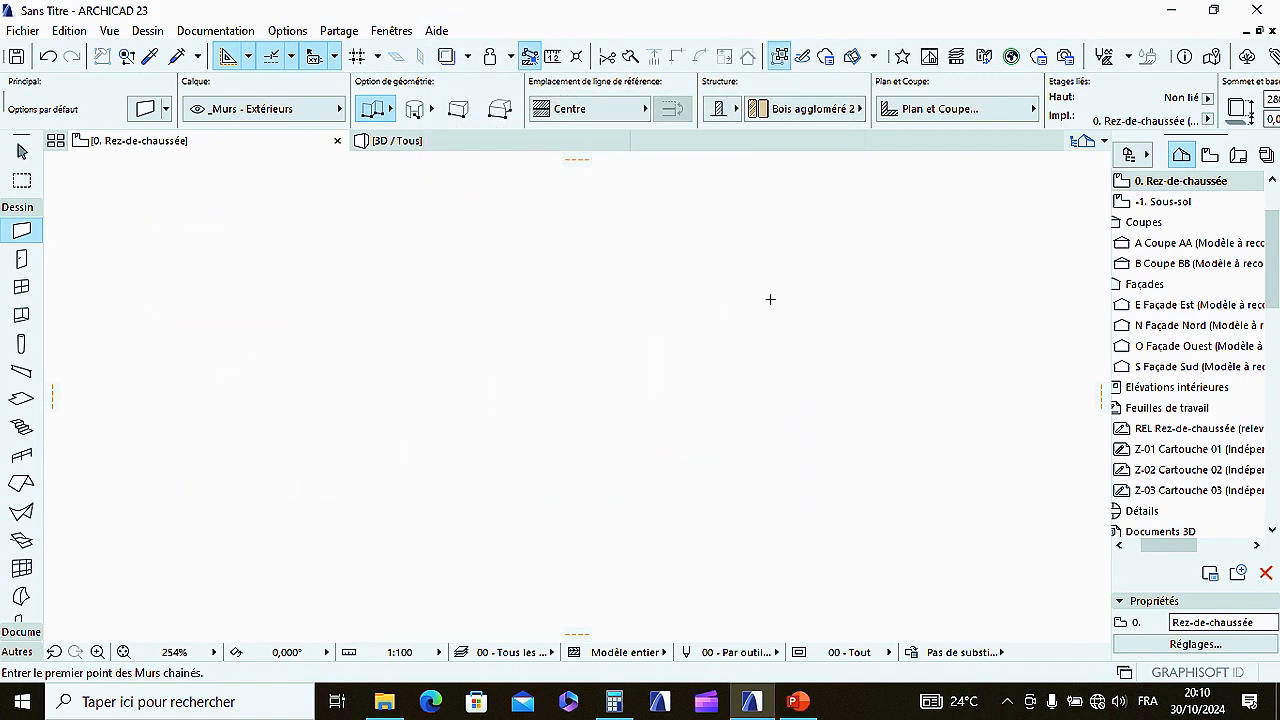
left_click(327, 291)
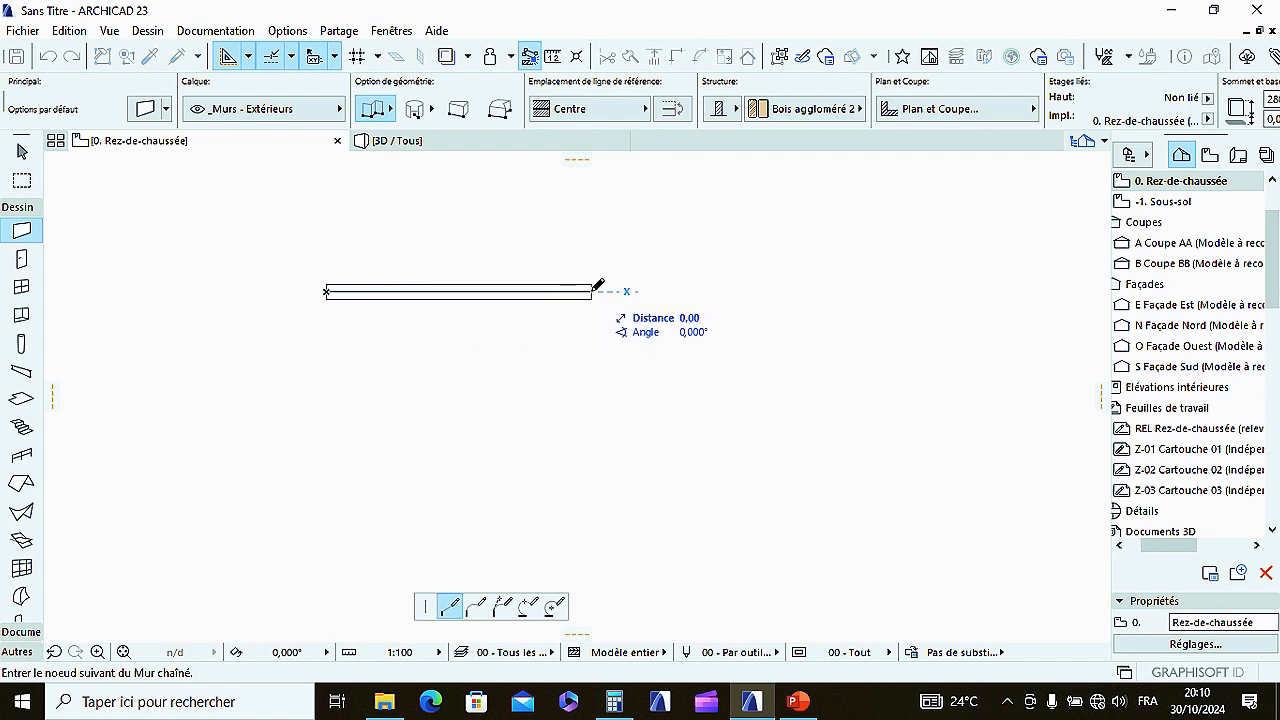
left_click(591, 461)
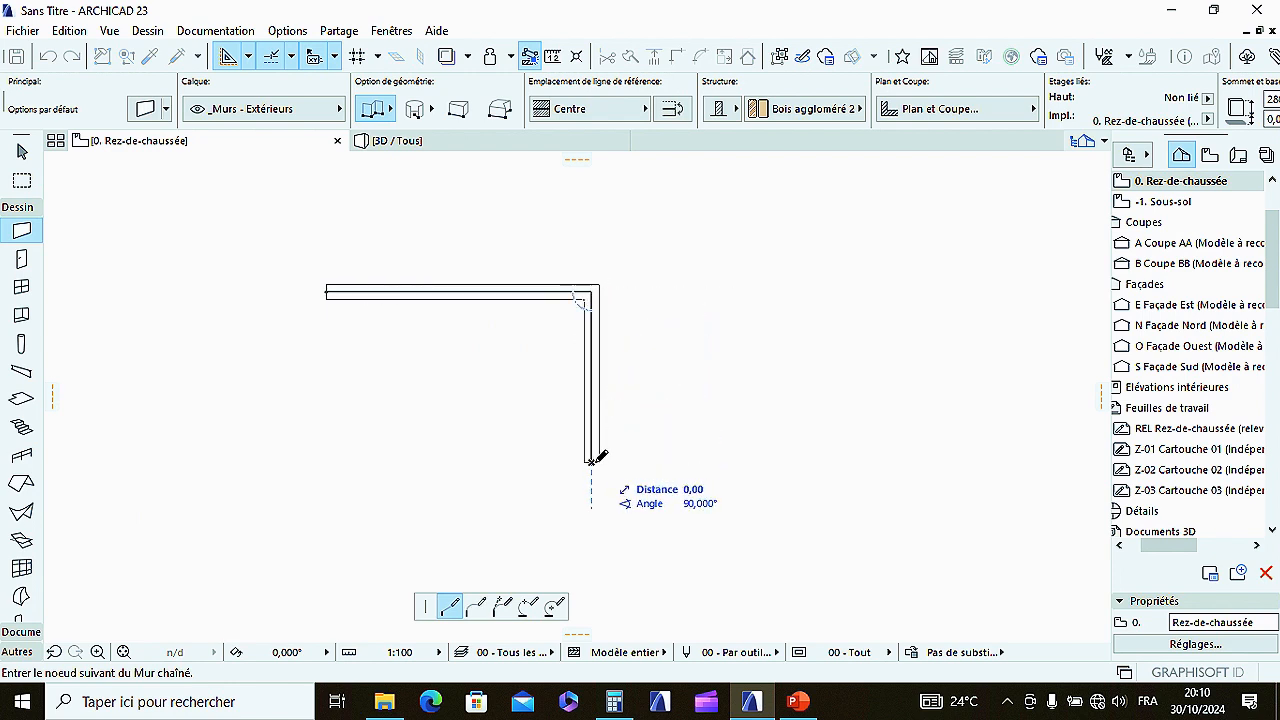
left_click(820, 461)
scroll(871, 457, "up", 3)
scroll(734, 443, "down", 5)
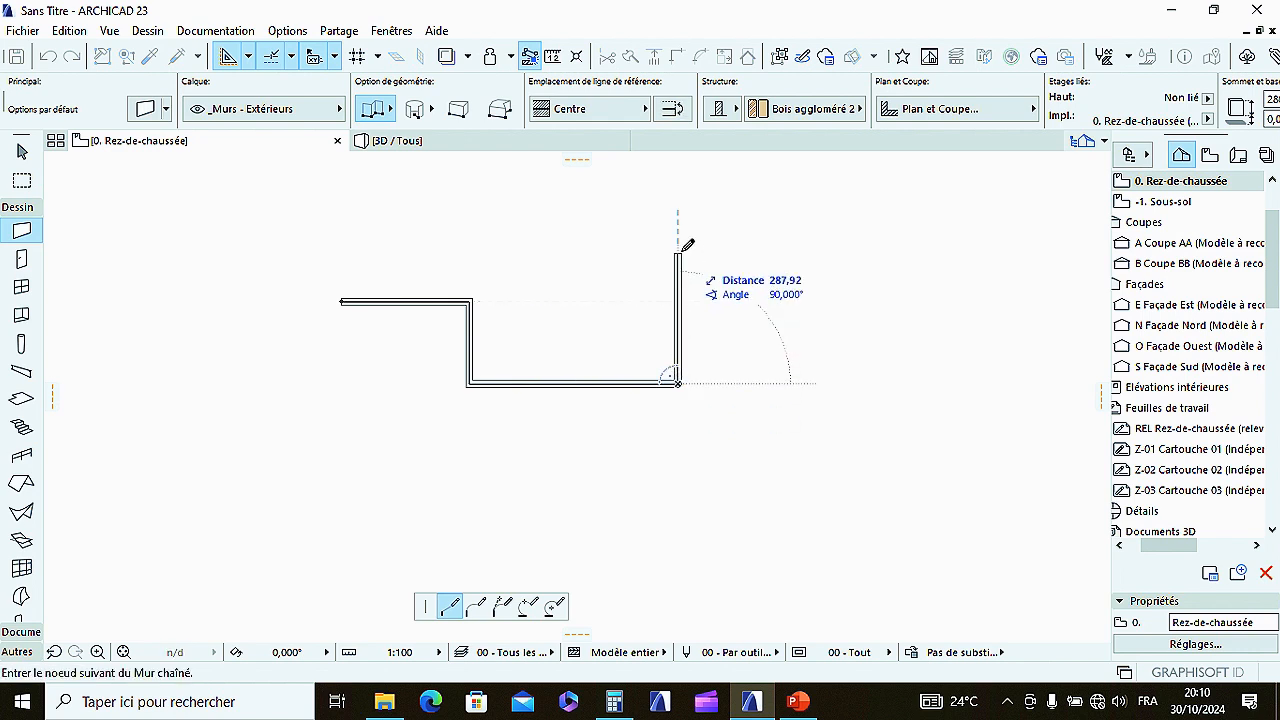
scroll(662, 295, "down", 3)
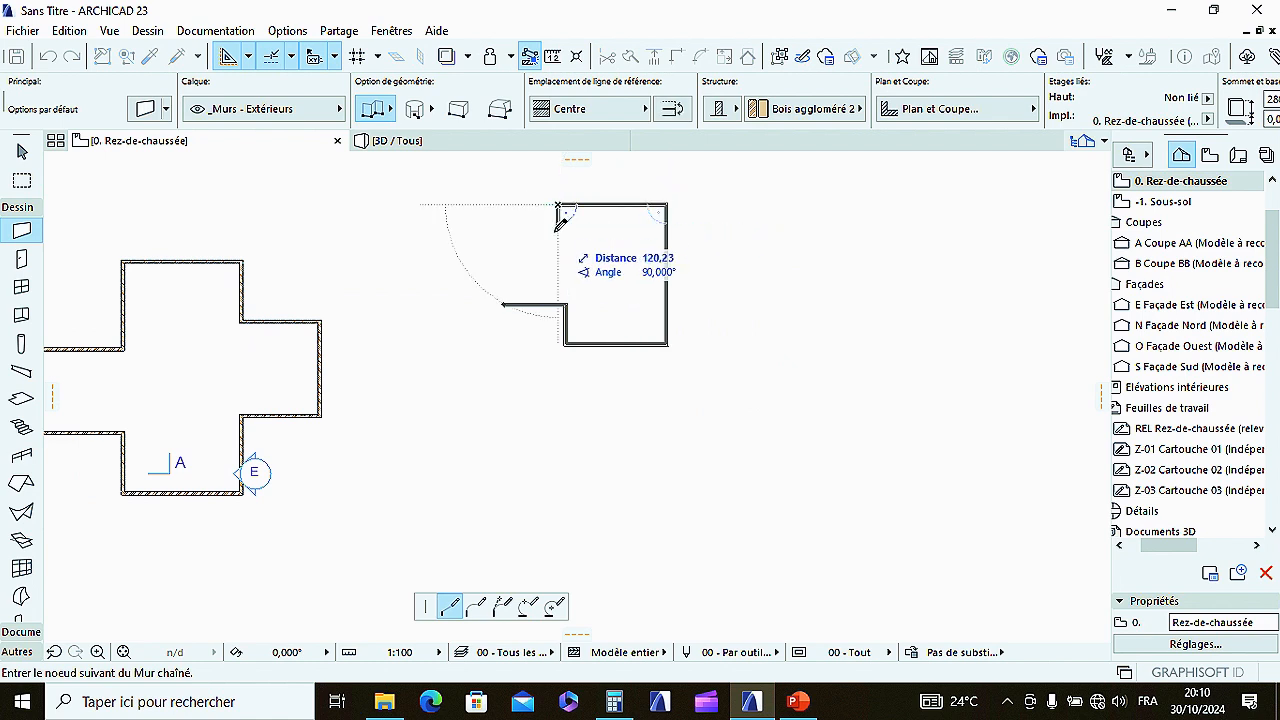
left_click(557, 240)
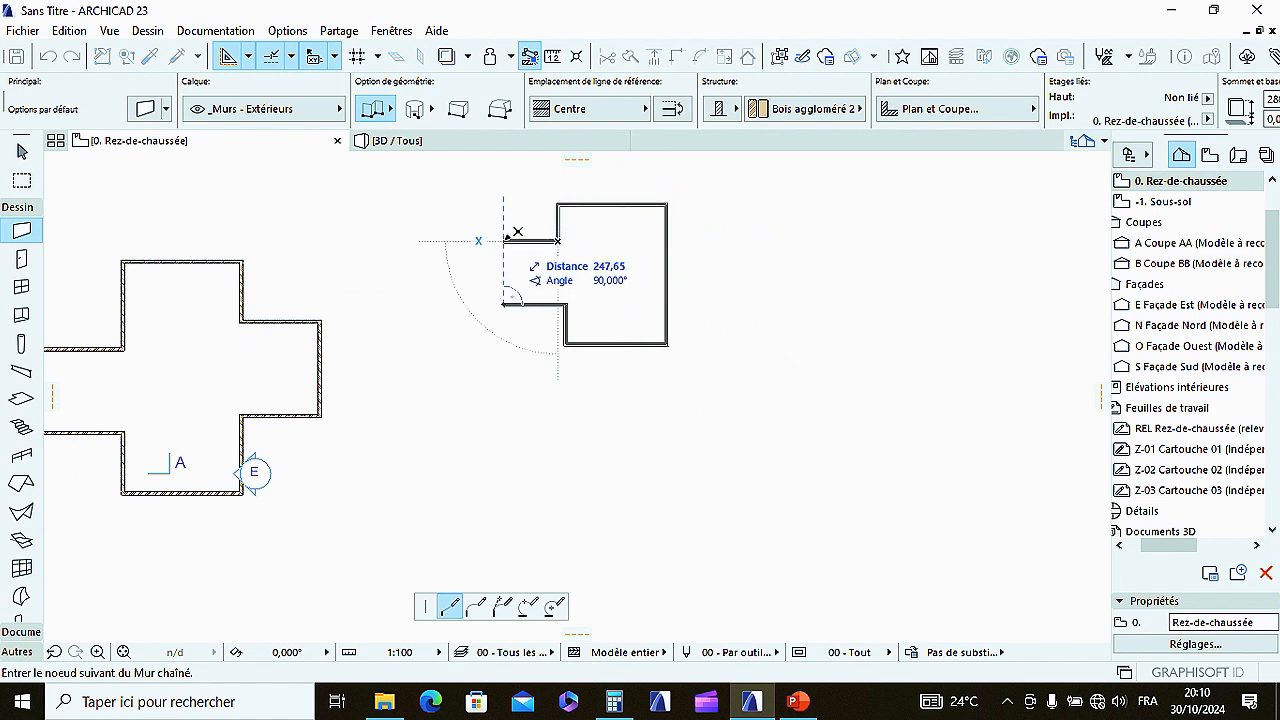
left_click(505, 302)
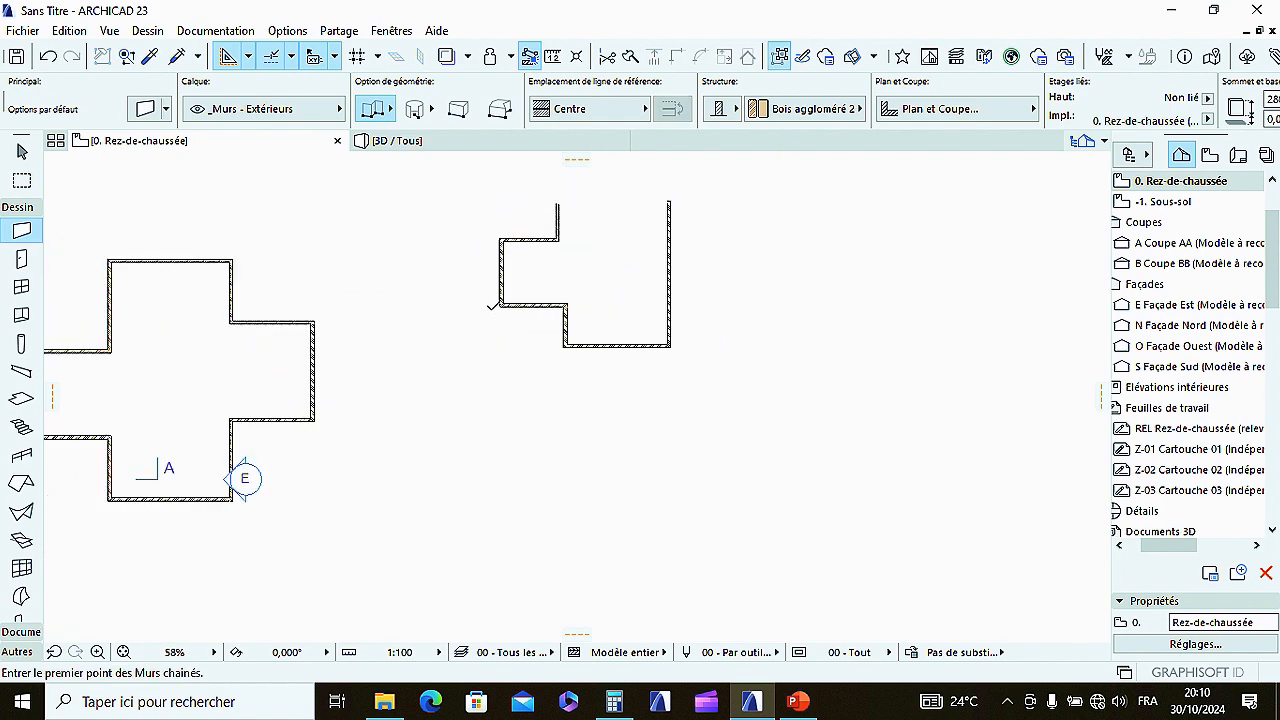
scroll(491, 305, "down", 1)
scroll(508, 270, "up", 5)
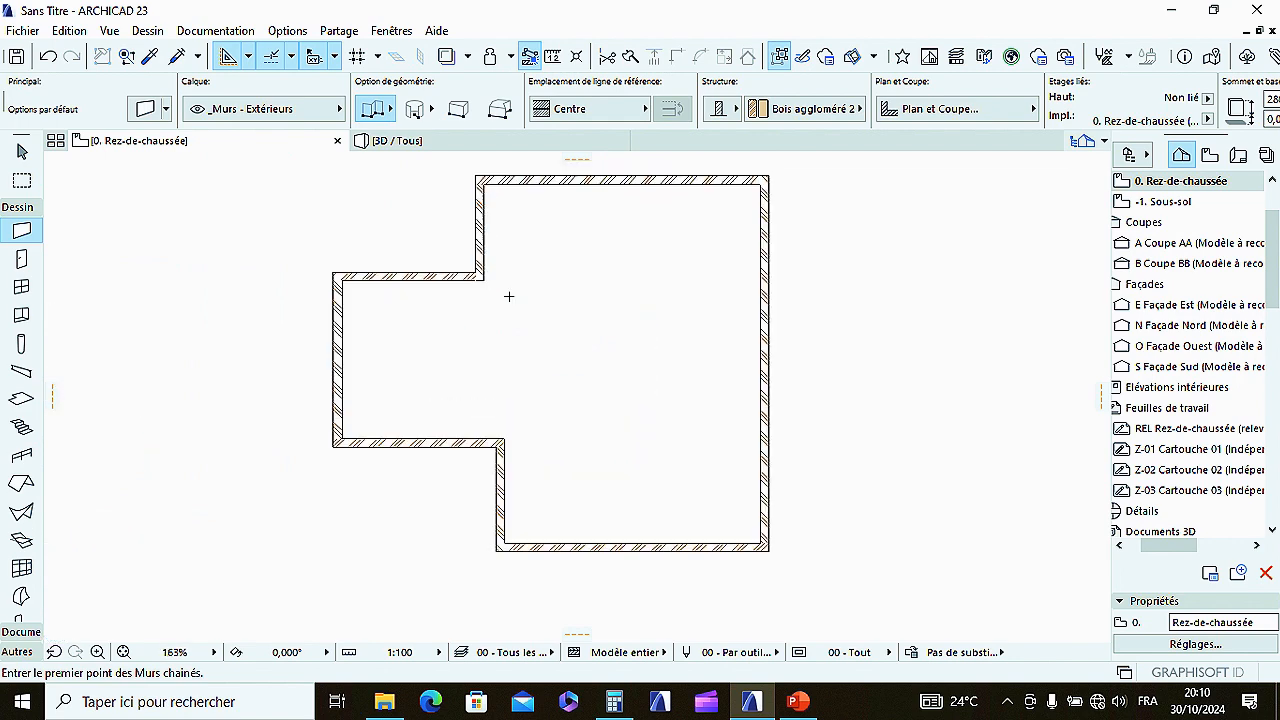
Step: Add a horizontal partition wall about 488 cm long from the new building's upper inner corner to its opposite outer wall
scroll(510, 277, "down", 1)
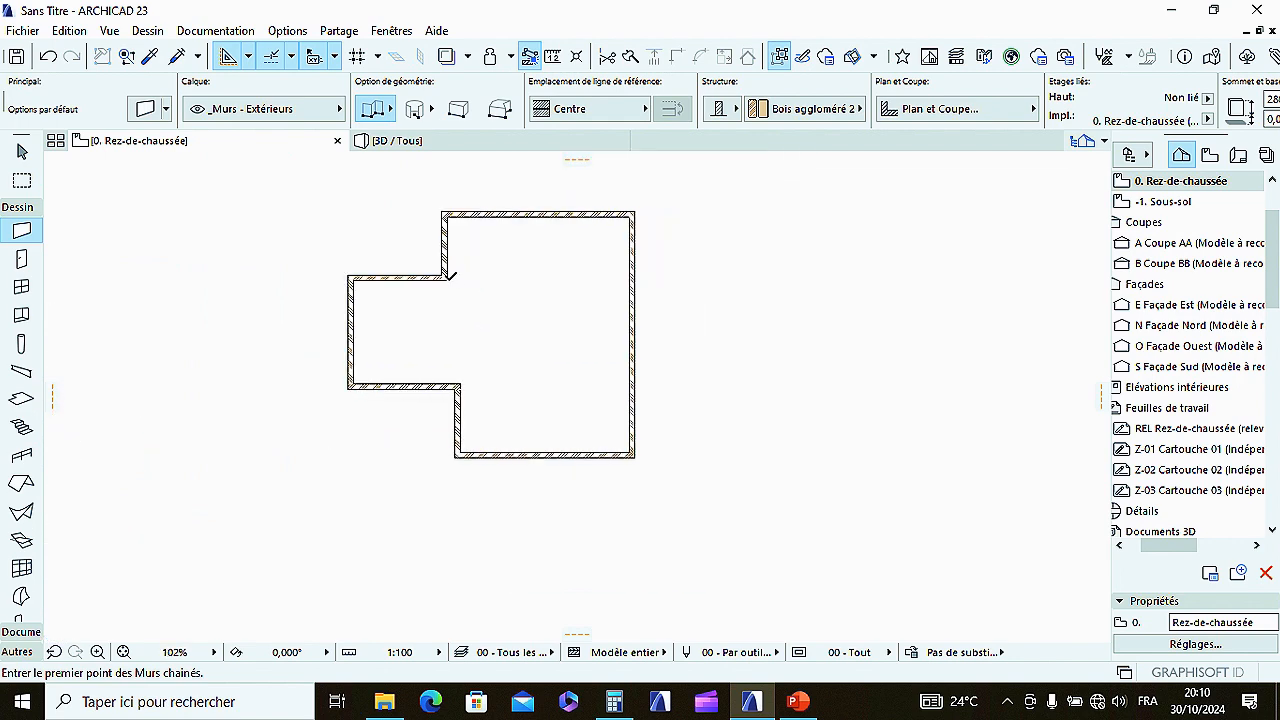
left_click(445, 278)
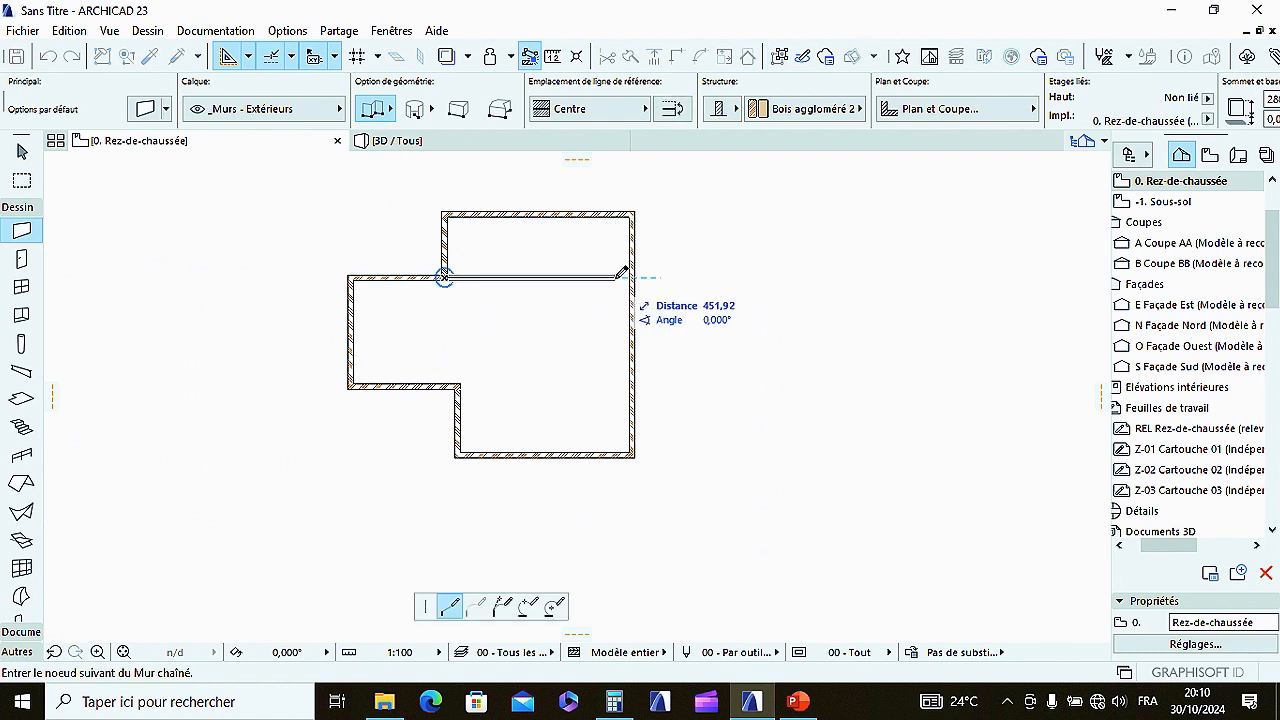
scroll(623, 277, "up", 3)
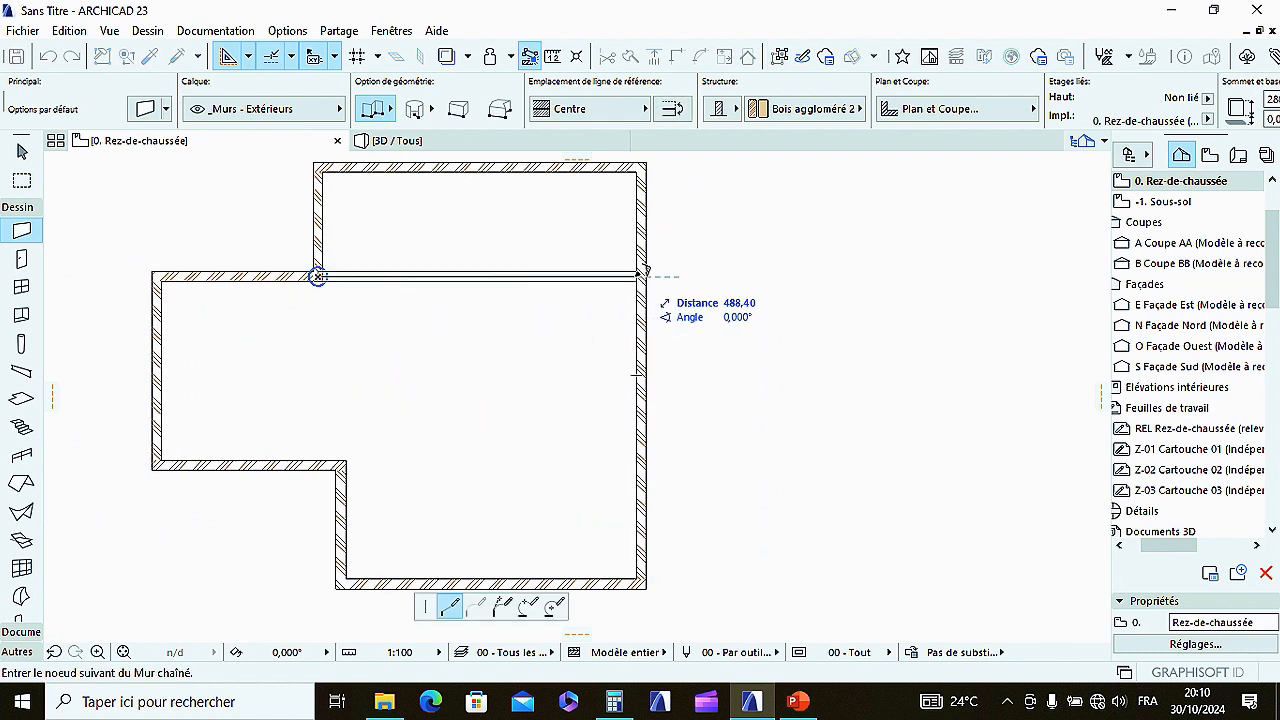
double_click(641, 270)
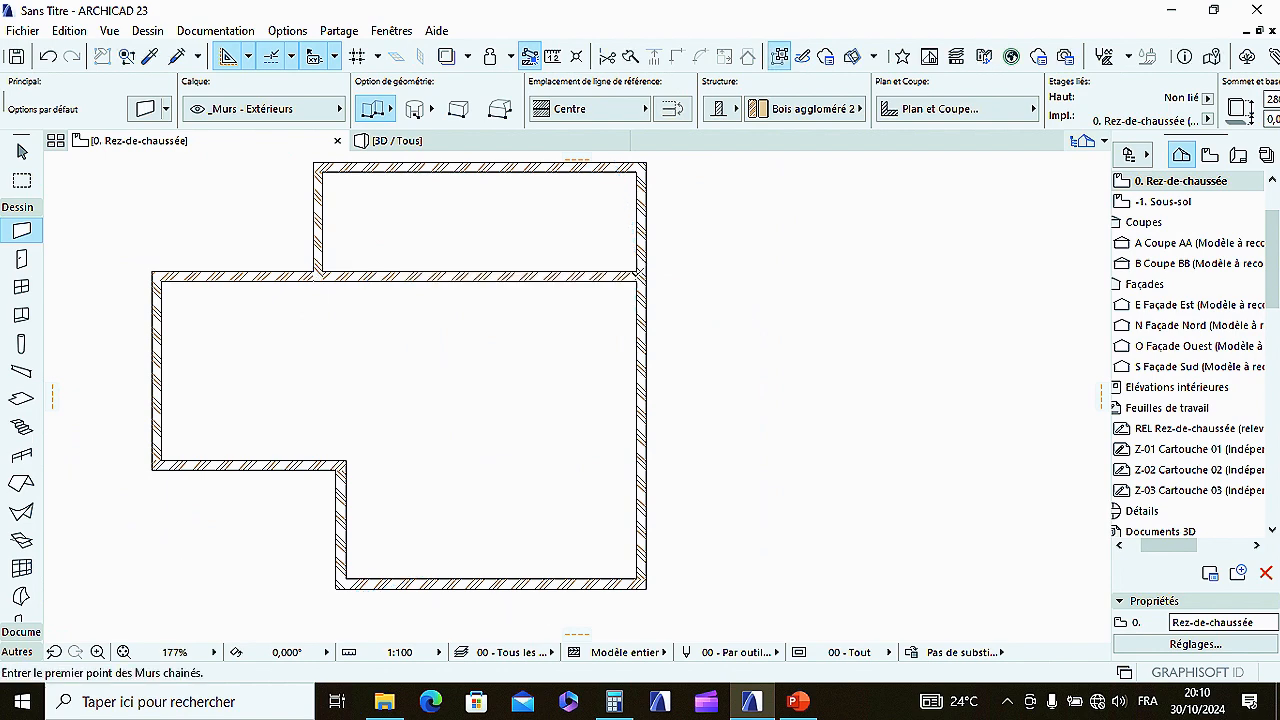
Step: Draw a vertical partition wall from the middle of the horizontal partition down to the lower outer wall, and end the wall chain
scroll(590, 277, "down", 4)
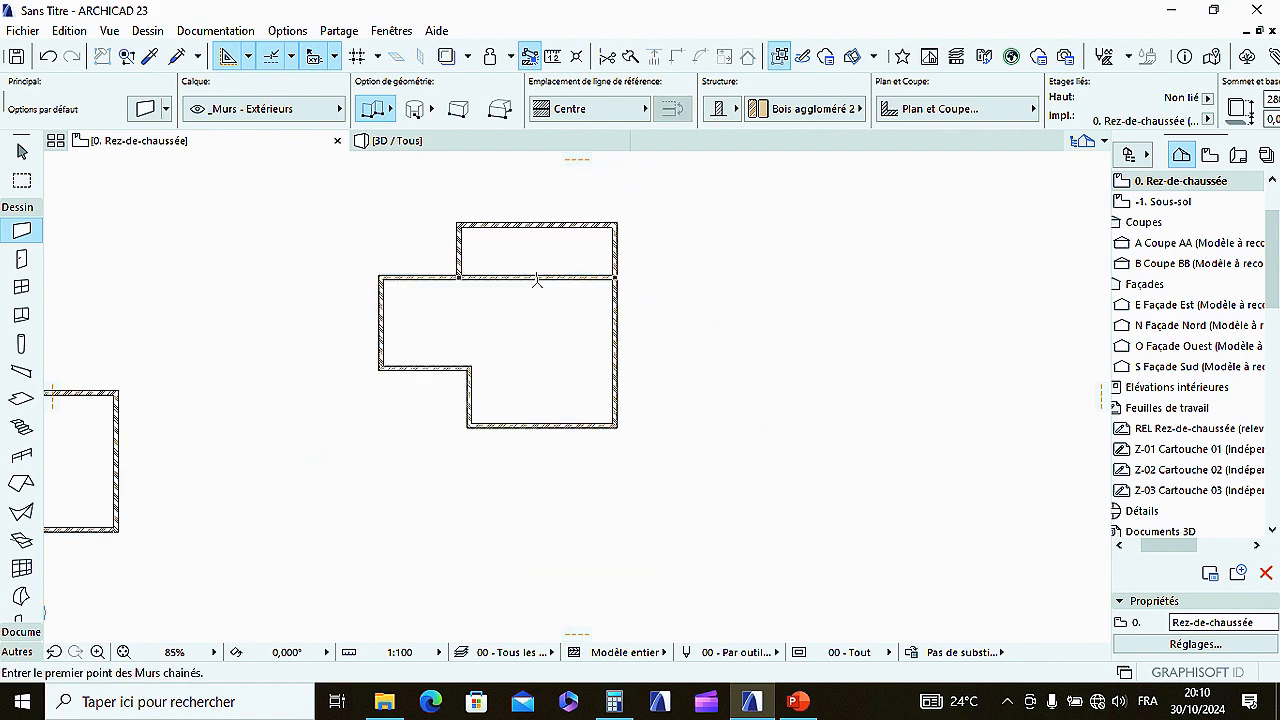
left_click(536, 279)
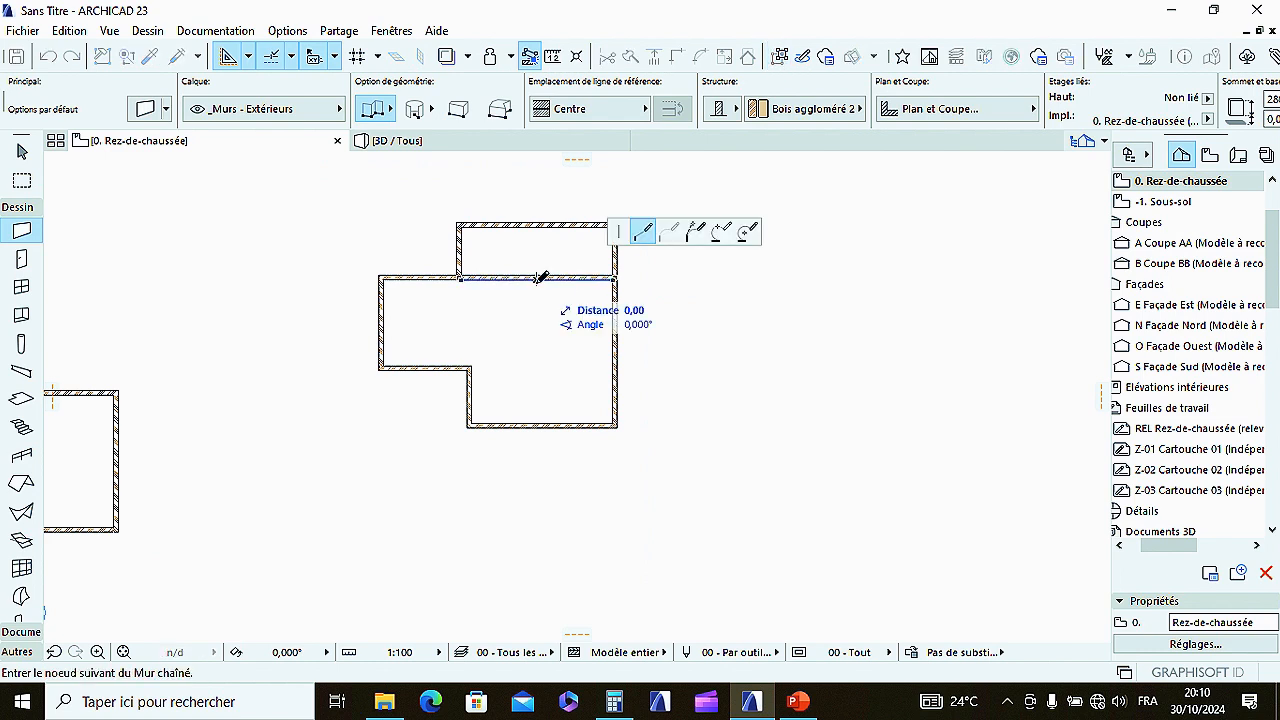
scroll(540, 366, "up", 3)
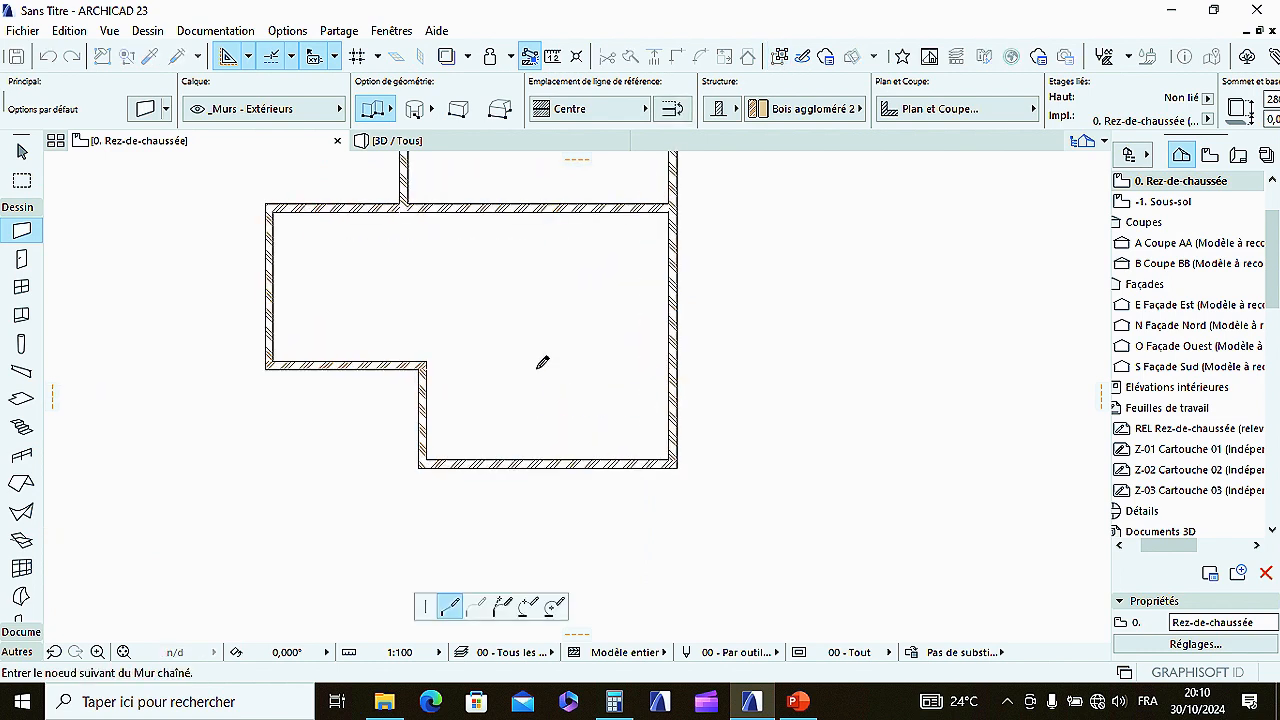
left_click(540, 458)
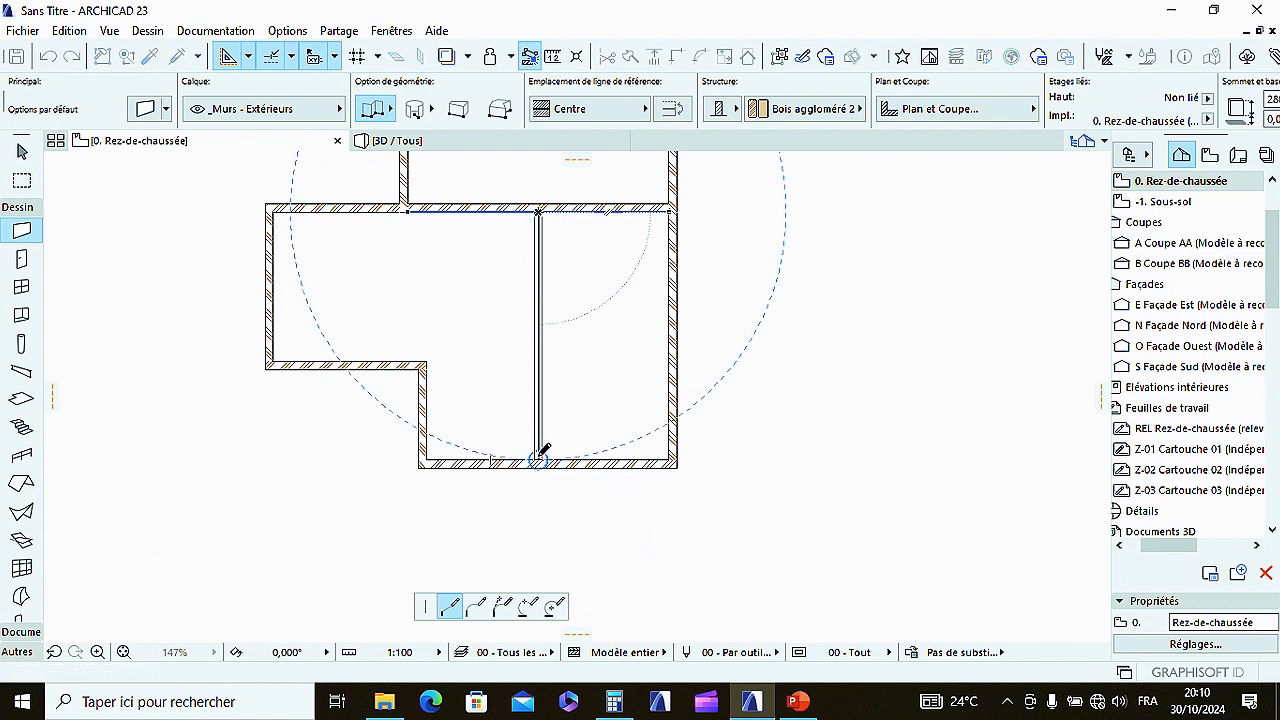
key("Escape")
scroll(587, 387, "down", 3)
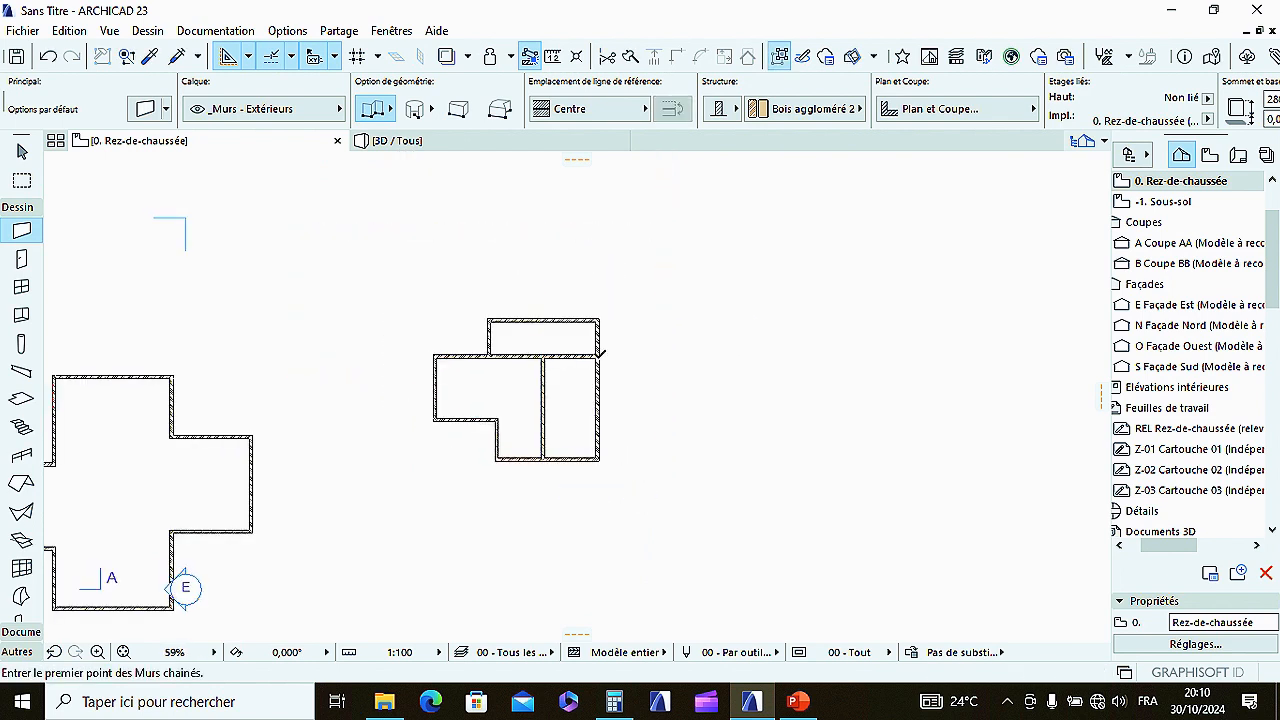
Step: Activate the Slab tool, review its default geometry settings and accept them for the partitioned building
scroll(614, 287, "down", 4)
scroll(589, 317, "up", 4)
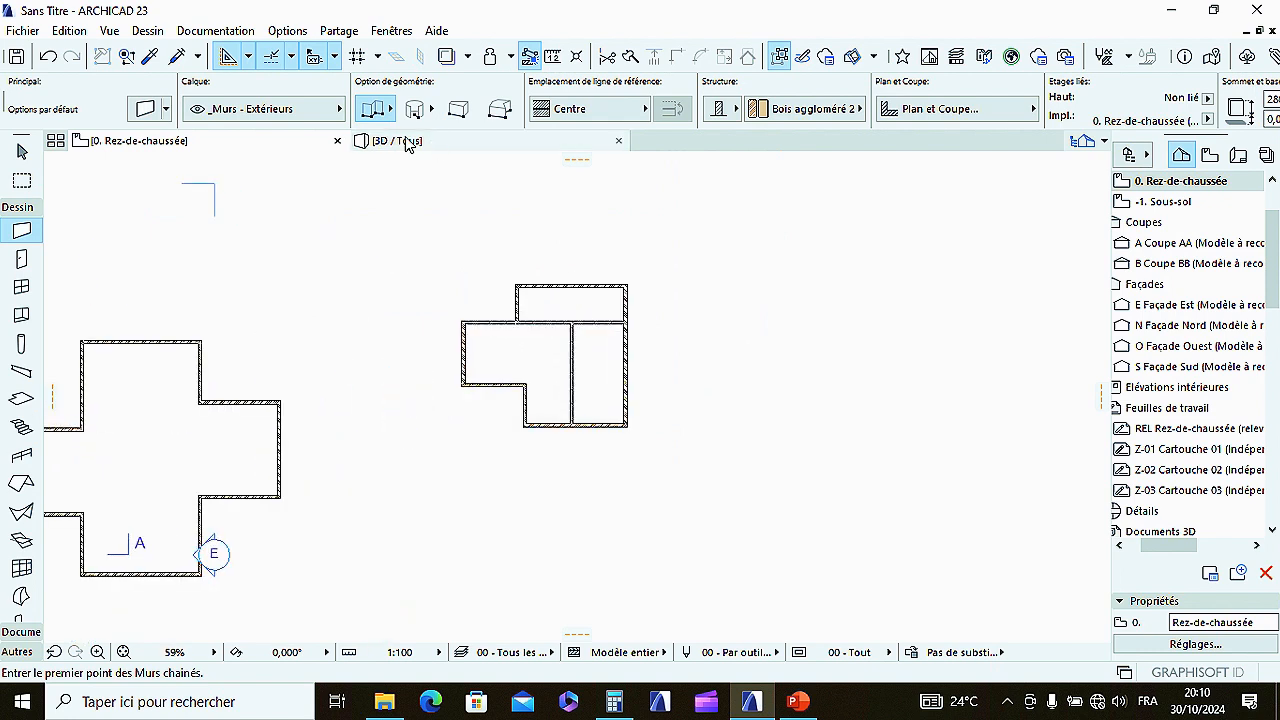
mouse_move(683, 7)
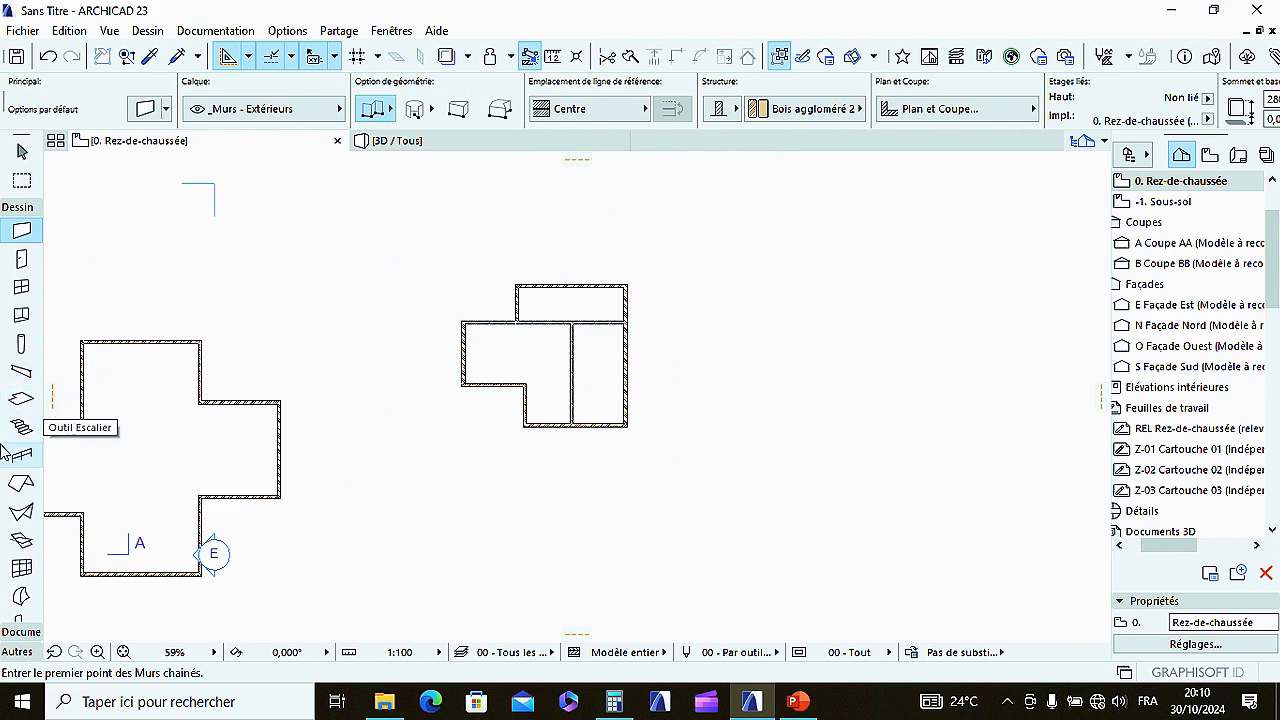
left_click(22, 399)
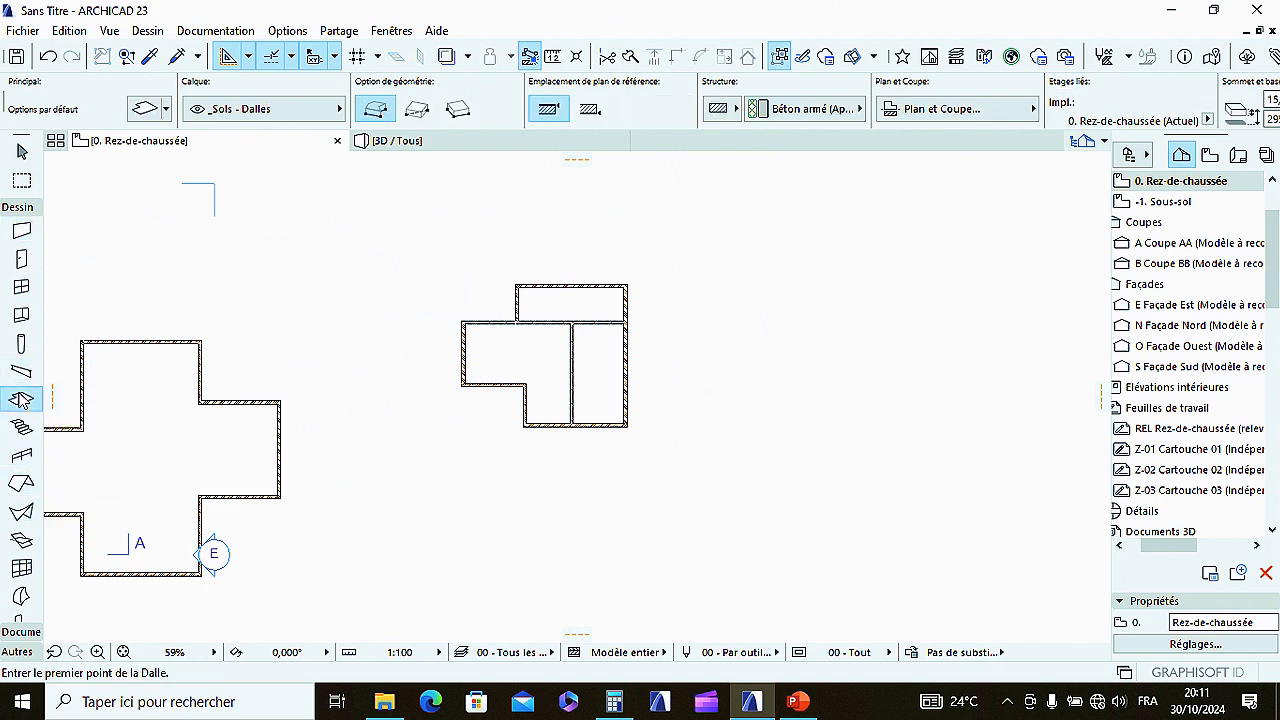
left_click(145, 109)
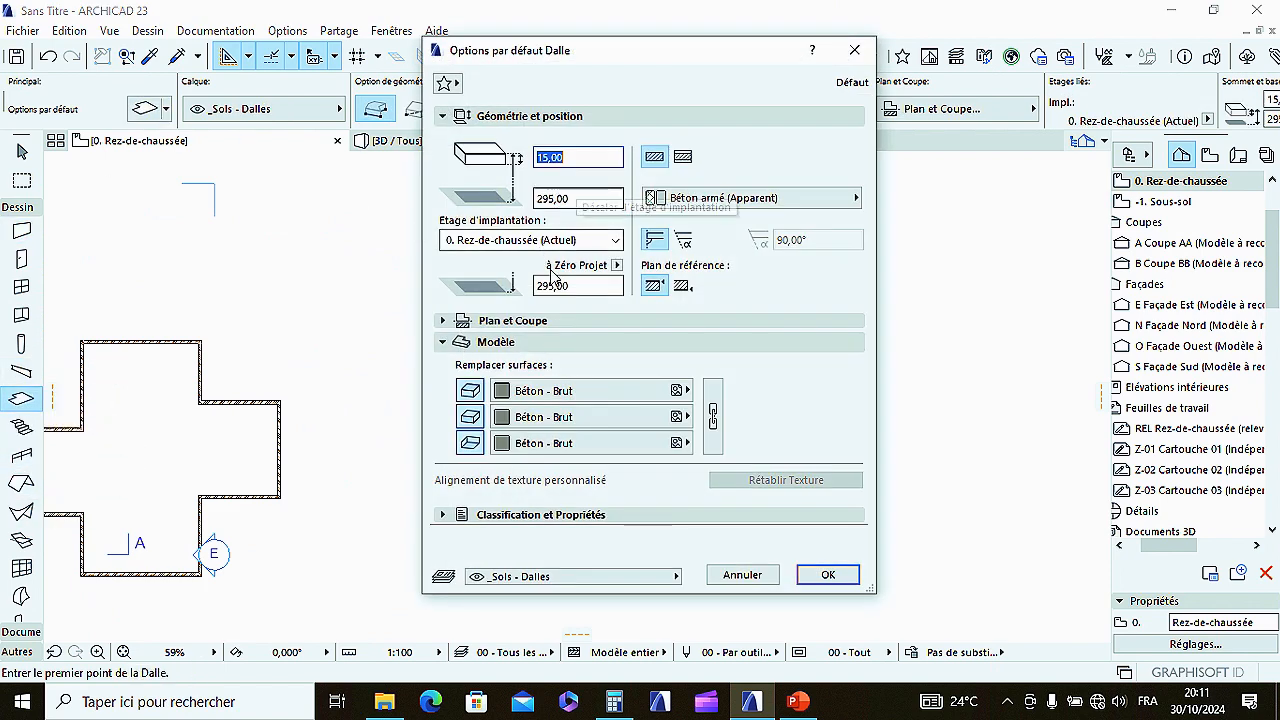
left_click(828, 576)
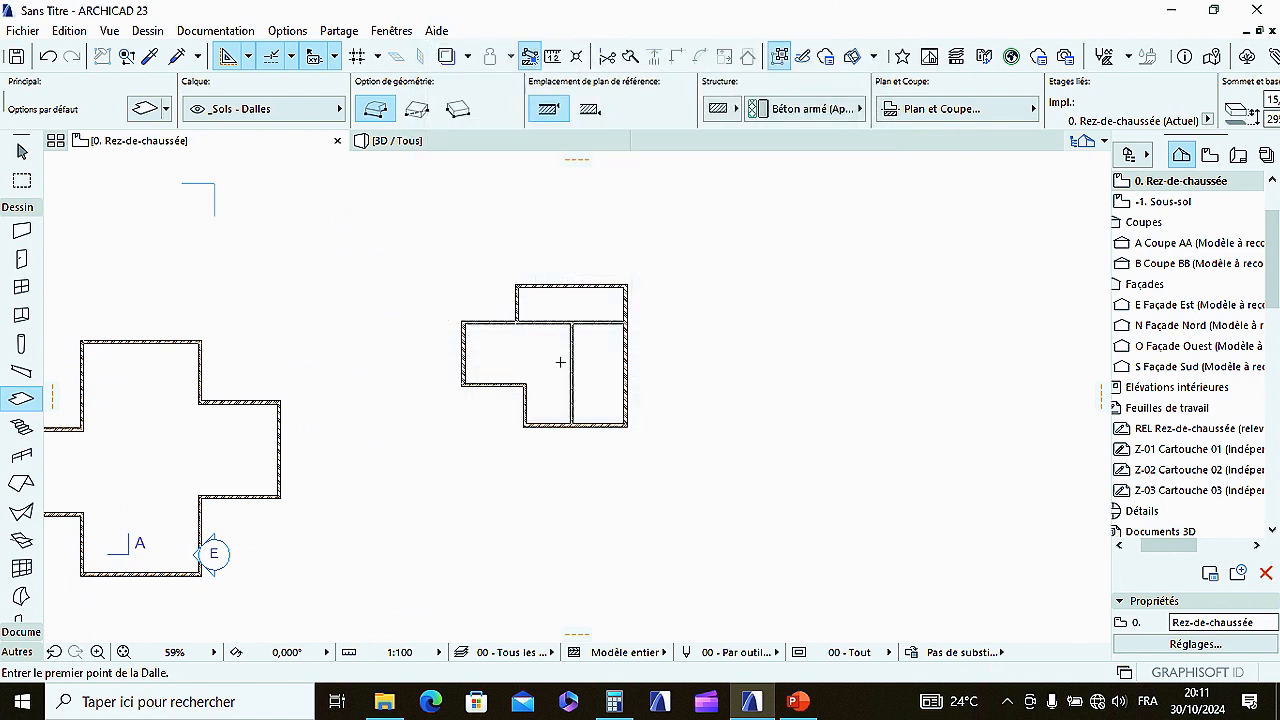
Step: Create a slab over the partitioned building with the Magic Wand, tracing the outer edge of its exterior walls
scroll(569, 318, "up", 5)
scroll(570, 315, "down", 5)
scroll(570, 301, "up", 4)
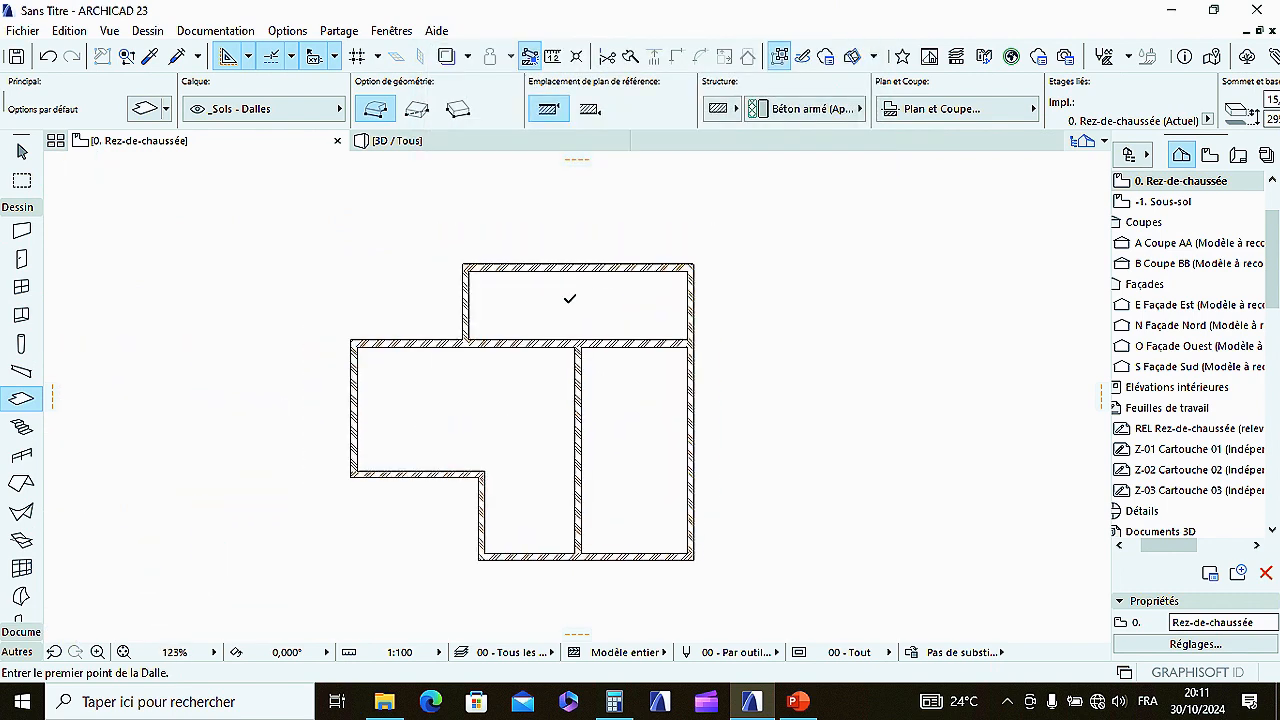
scroll(539, 360, "up", 1)
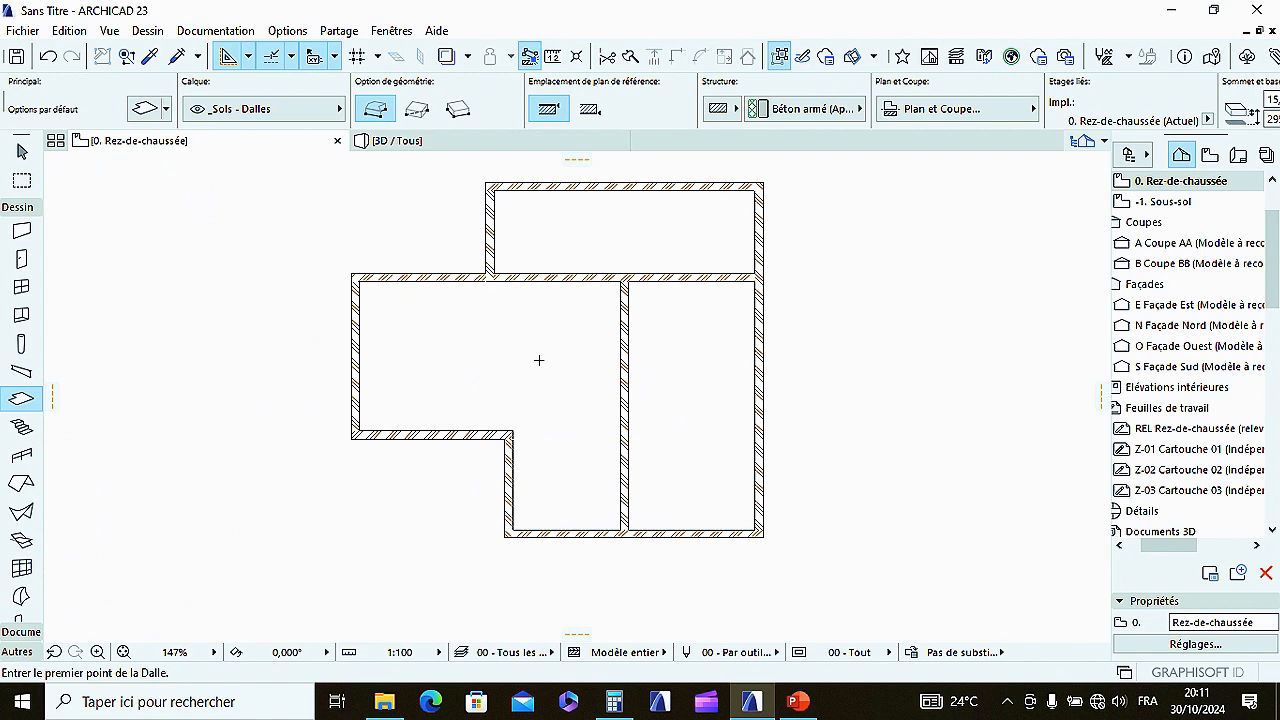
scroll(539, 360, "down", 5)
scroll(539, 360, "up", 5)
key("space")
middle_click_drag(541, 363, 523, 396)
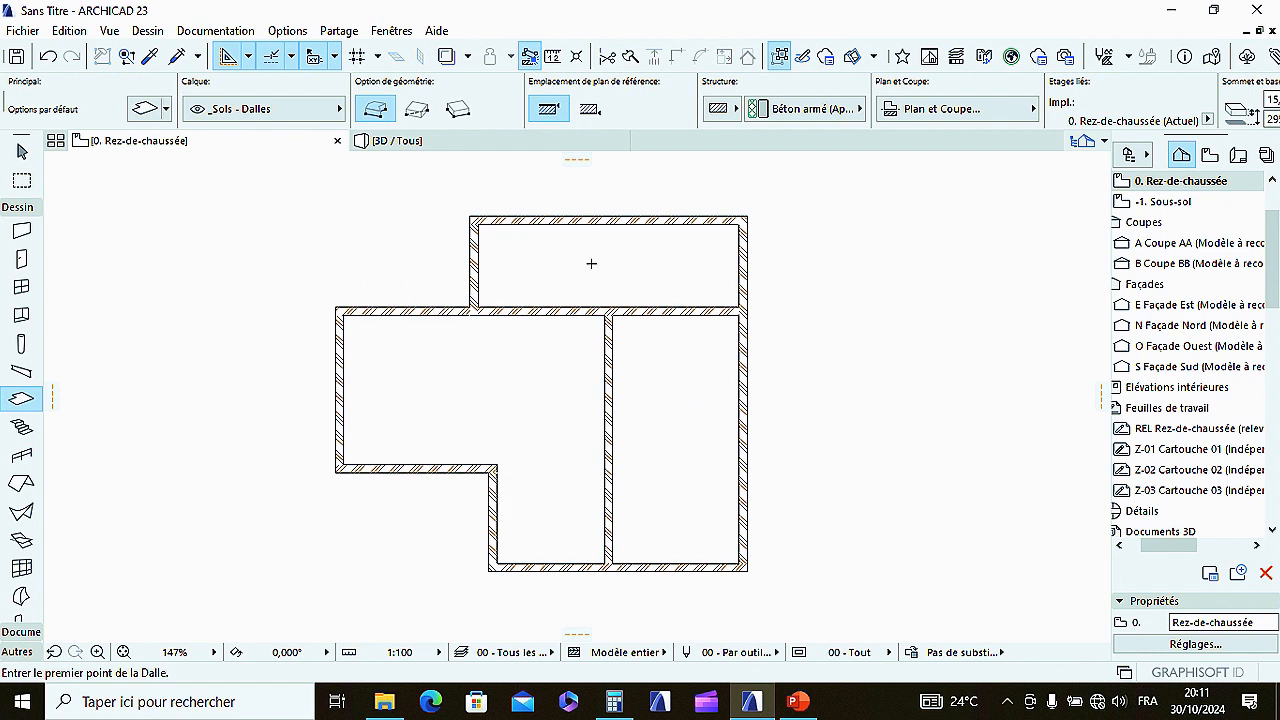
key("space")
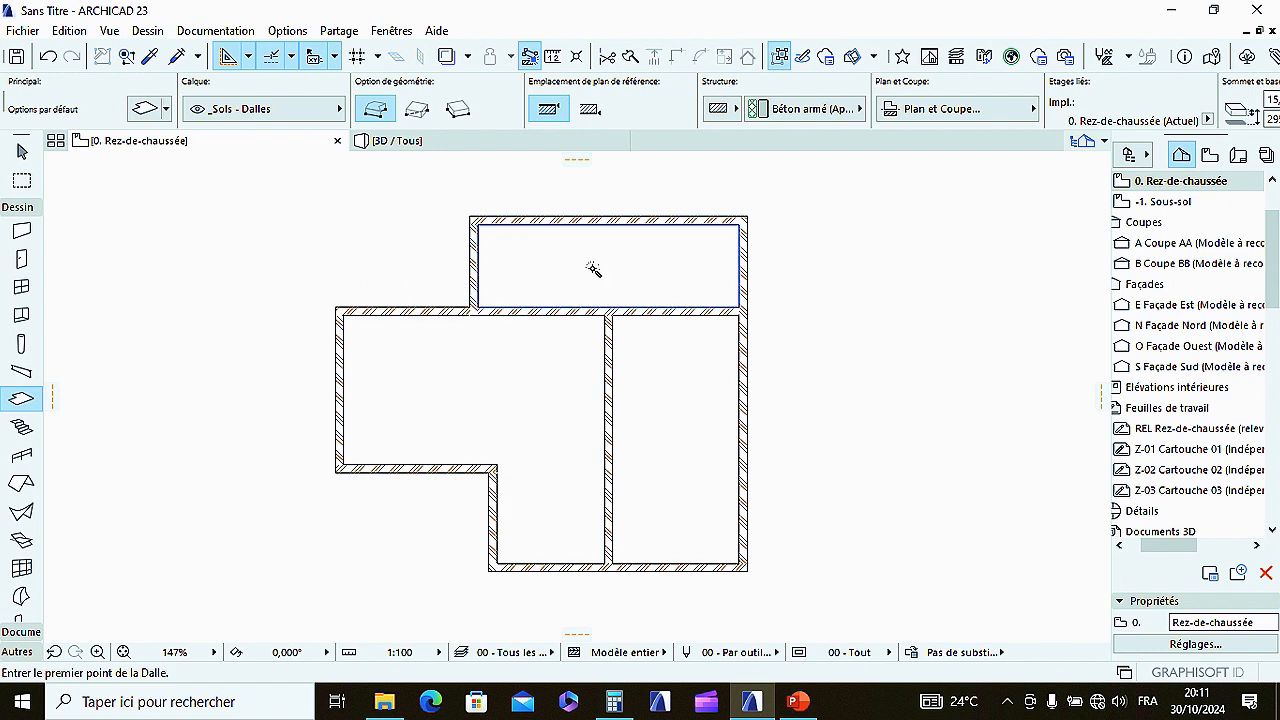
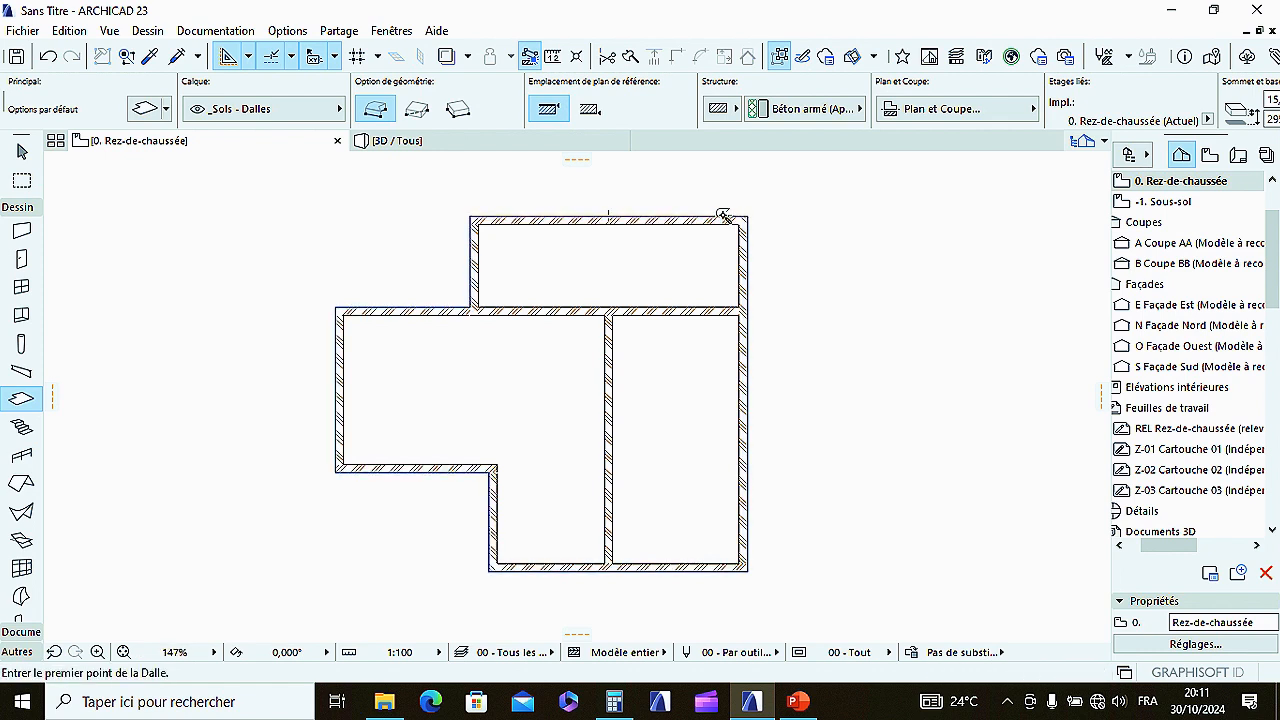
Step: Inspect the partitioned building's slab in the 3D view, checking its edges against the outer wall faces from several sides
left_click(405, 140)
scroll(623, 352, "down", 3)
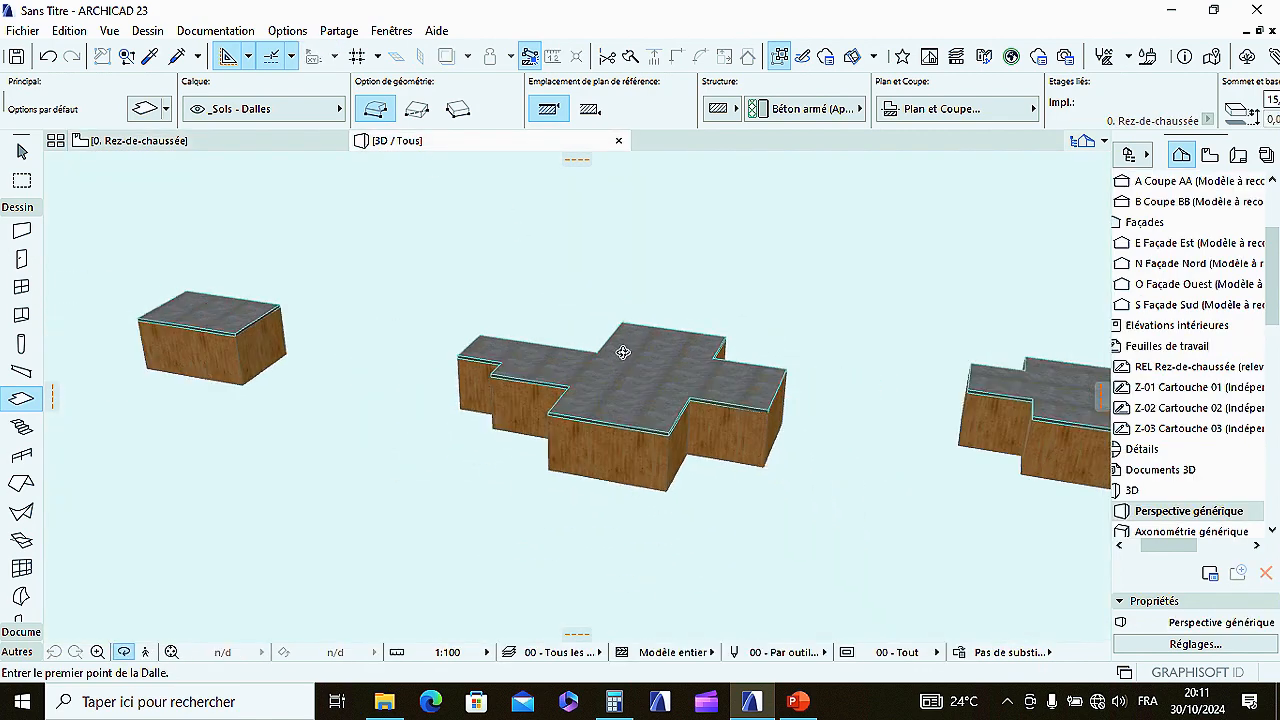
scroll(586, 357, "down", 4)
scroll(843, 380, "up", 9)
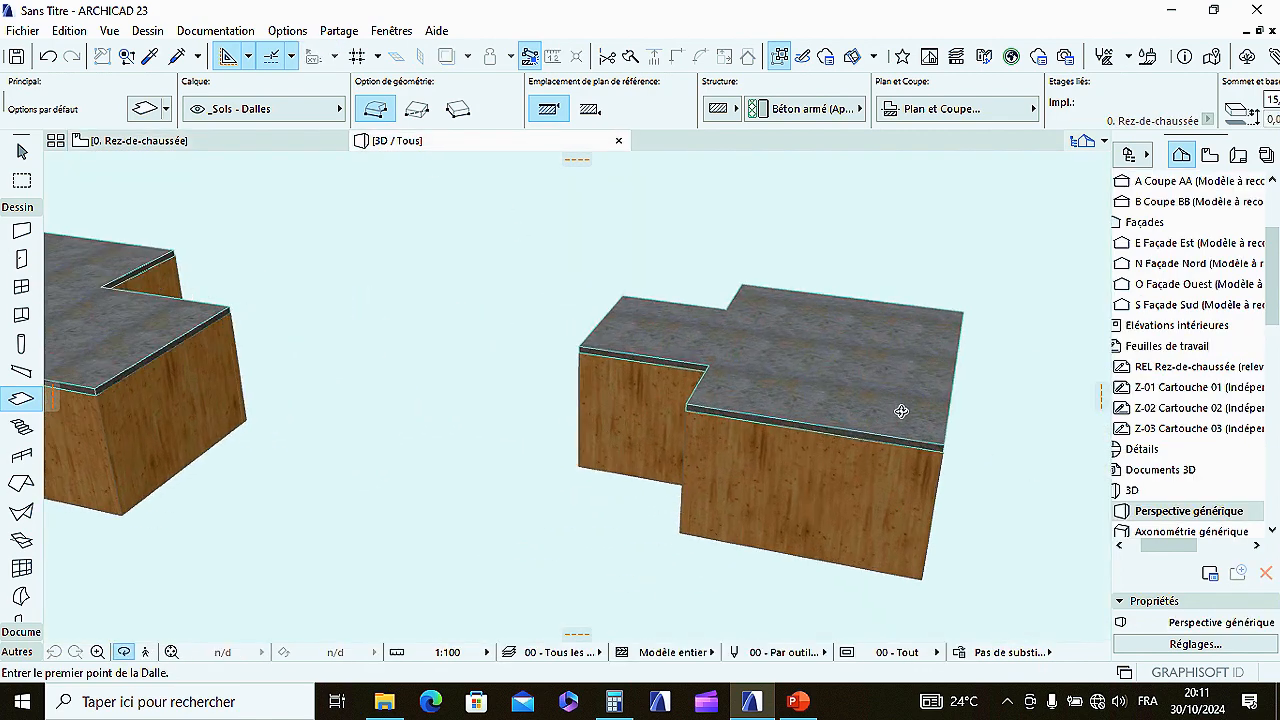
left_click_drag(771, 420, 789, 551)
scroll(800, 522, "up", 6)
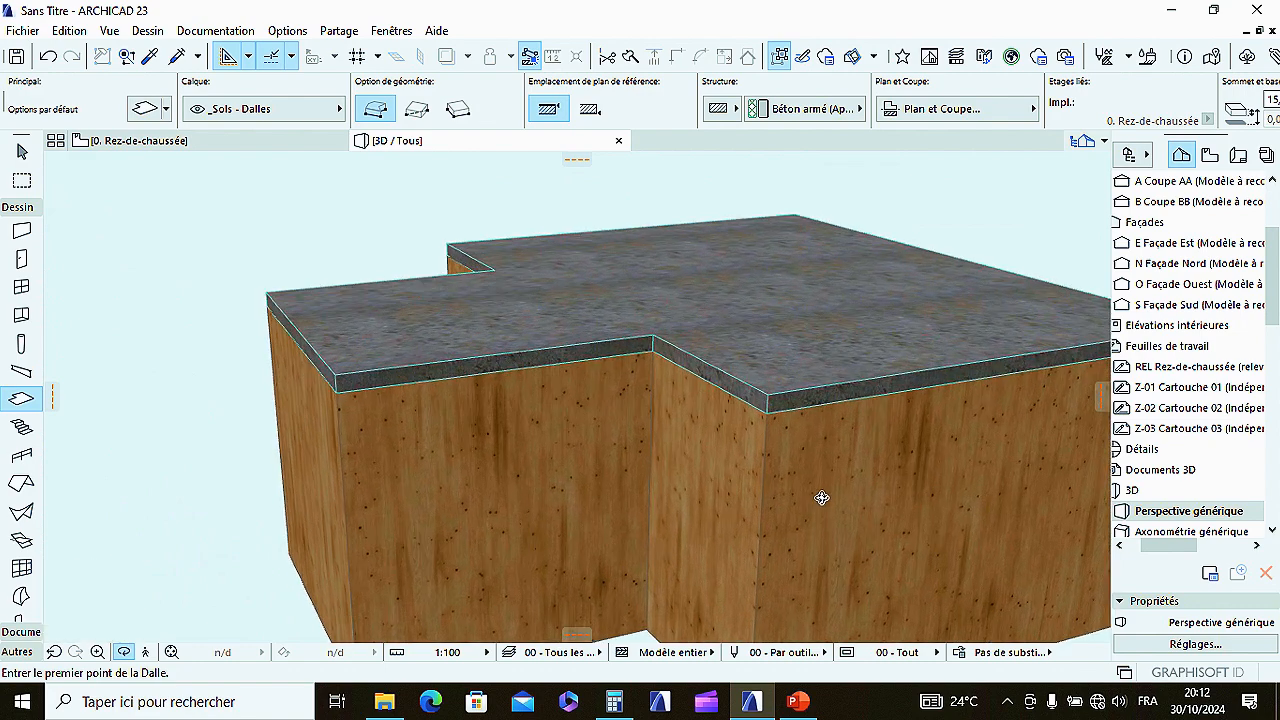
scroll(667, 299, "down", 6)
left_click_drag(743, 486, 466, 281)
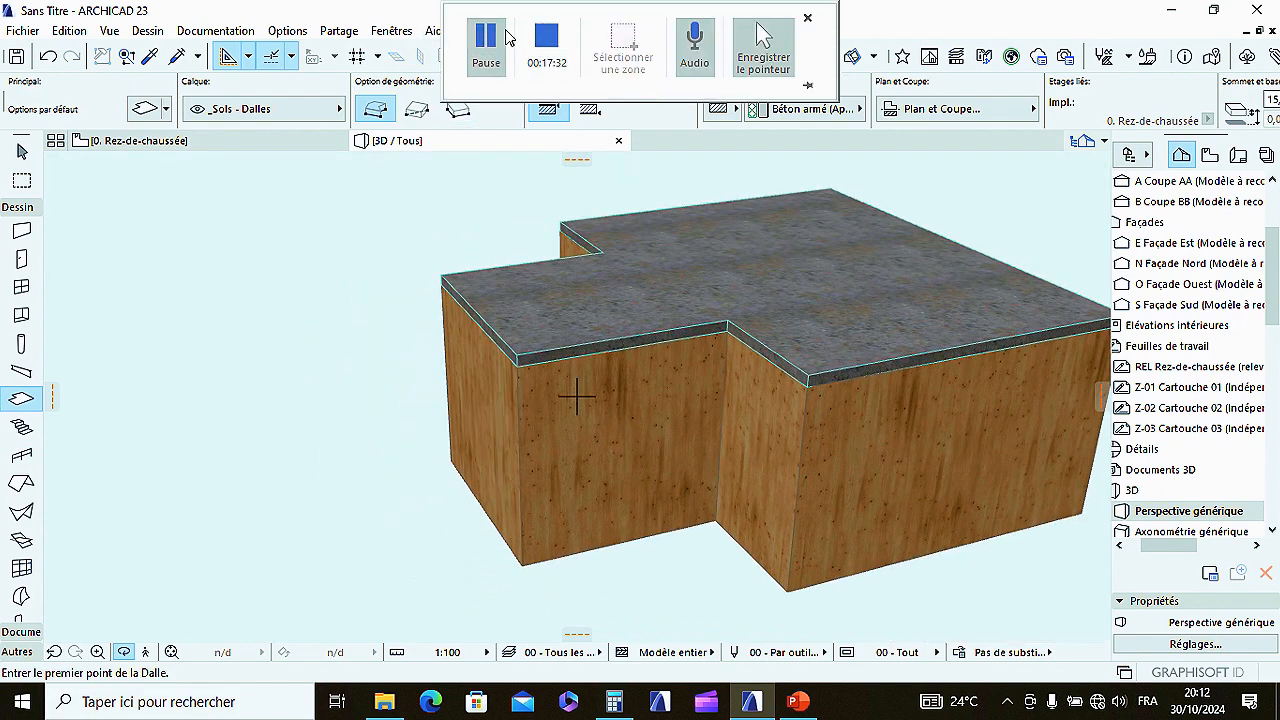
scroll(572, 319, "down", 2)
left_click_drag(572, 319, 689, 374)
scroll(666, 323, "up", 3)
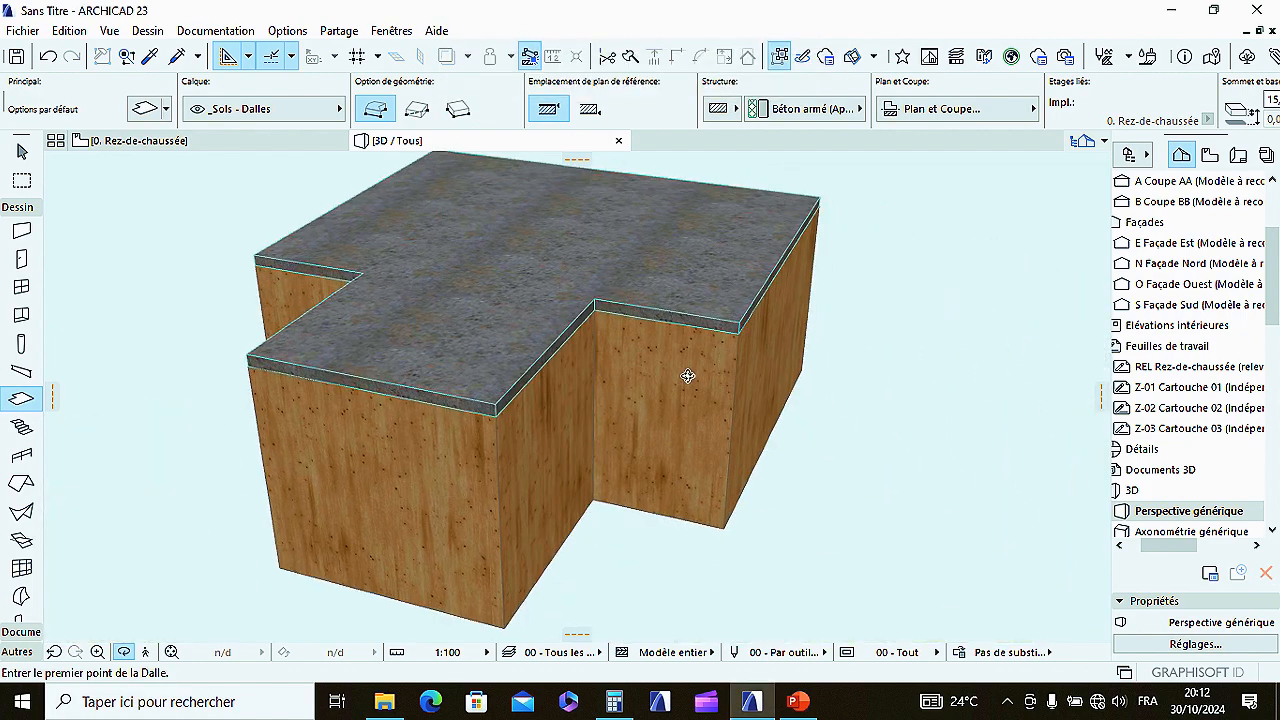
scroll(685, 374, "down", 3)
scroll(568, 356, "up", 3)
left_click_drag(570, 352, 414, 309)
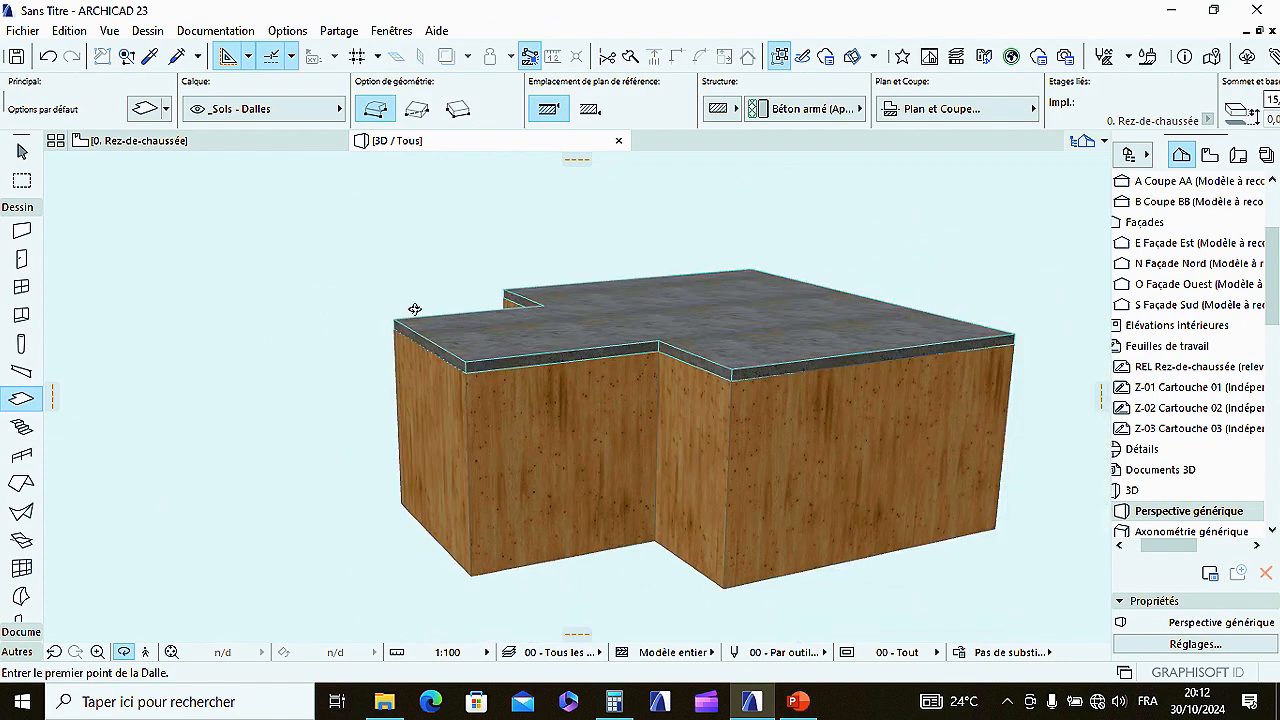
Step: Return to the ground-floor plan, reactivate the Slab tool and review its default geometry settings without changing them
left_click(118, 140)
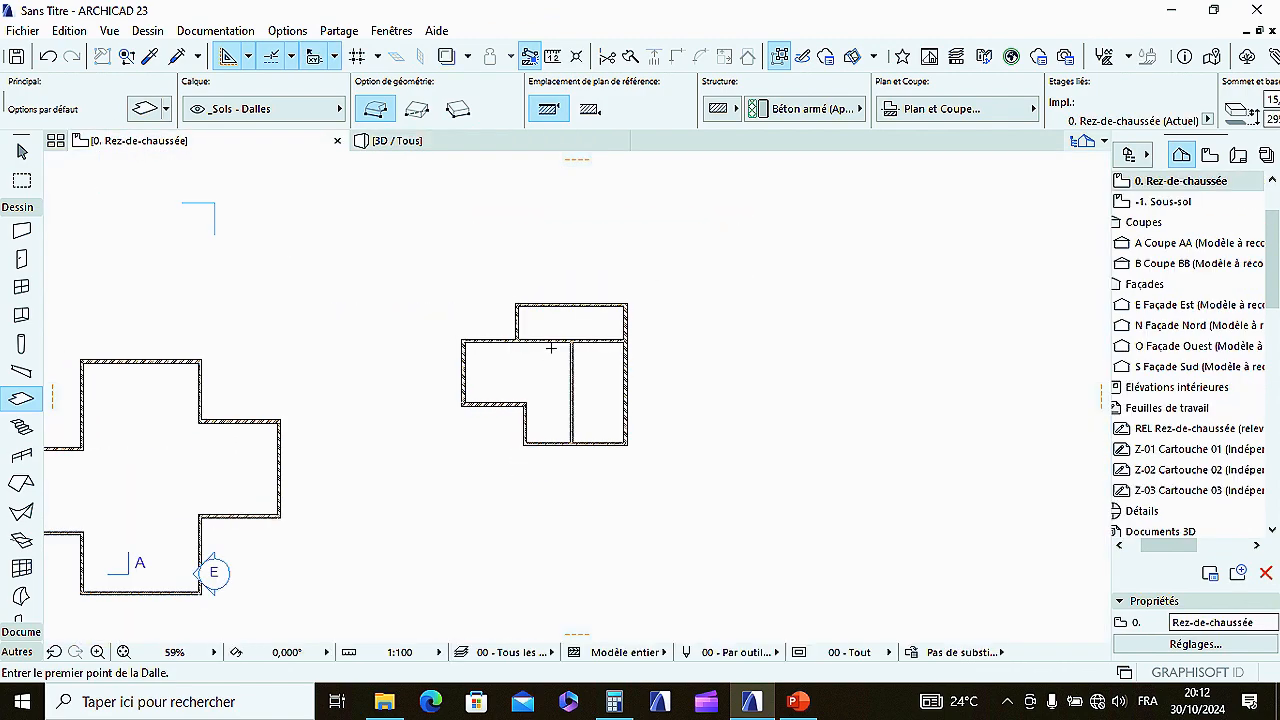
key("Escape")
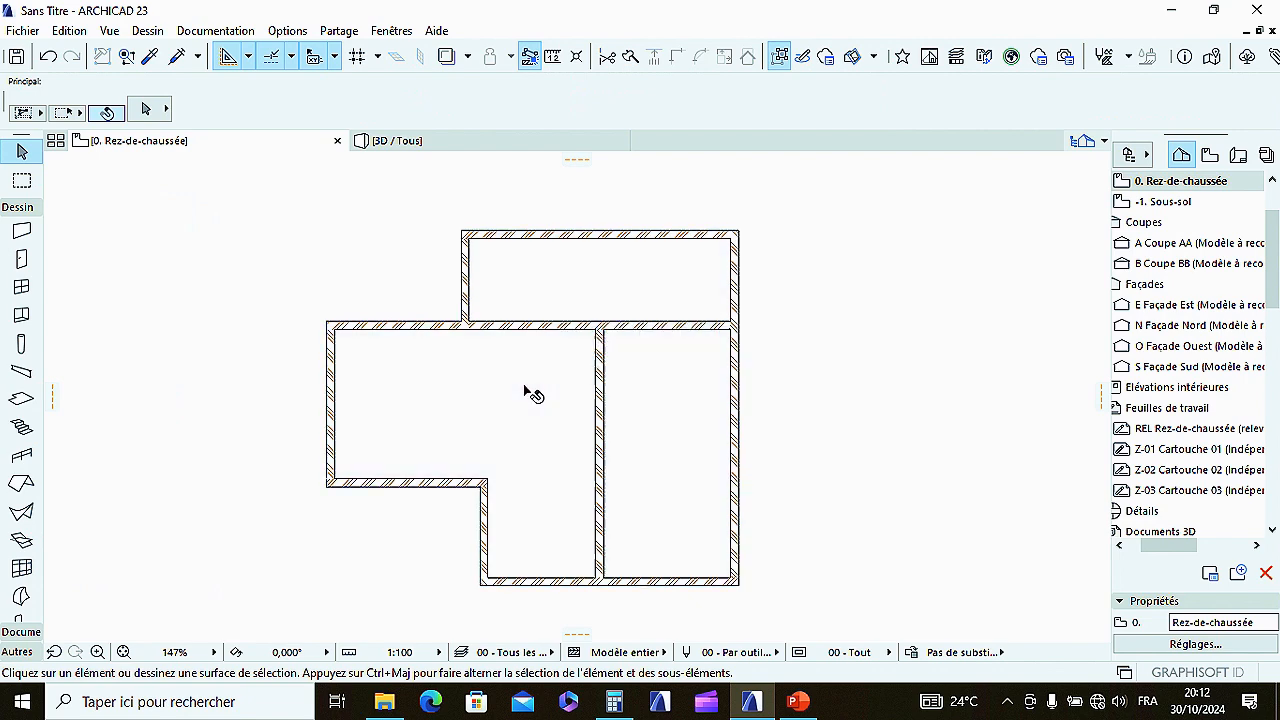
left_click(525, 391)
key("Escape")
left_click(21, 398)
left_click(143, 112)
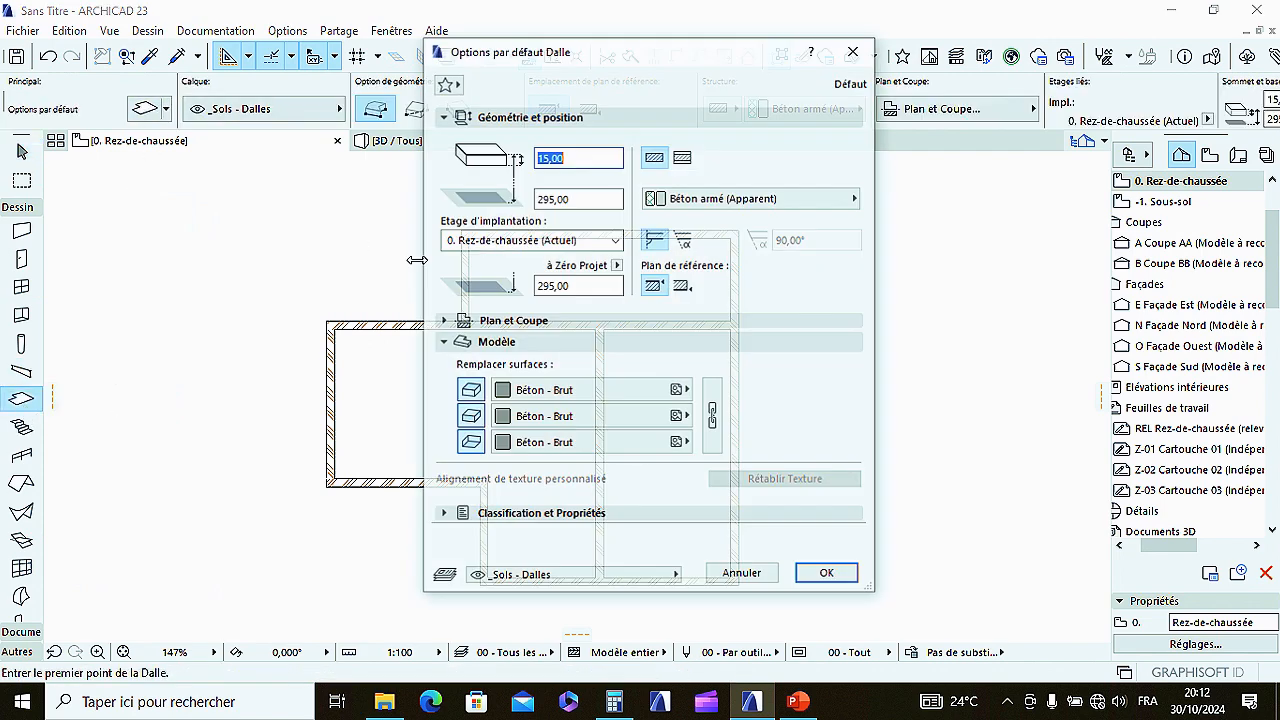
left_click(822, 573)
Step: Examine the outer edge and corner of the partitioned building's upper walls as contours for the Magic Wand to follow
scroll(496, 229, "up", 3)
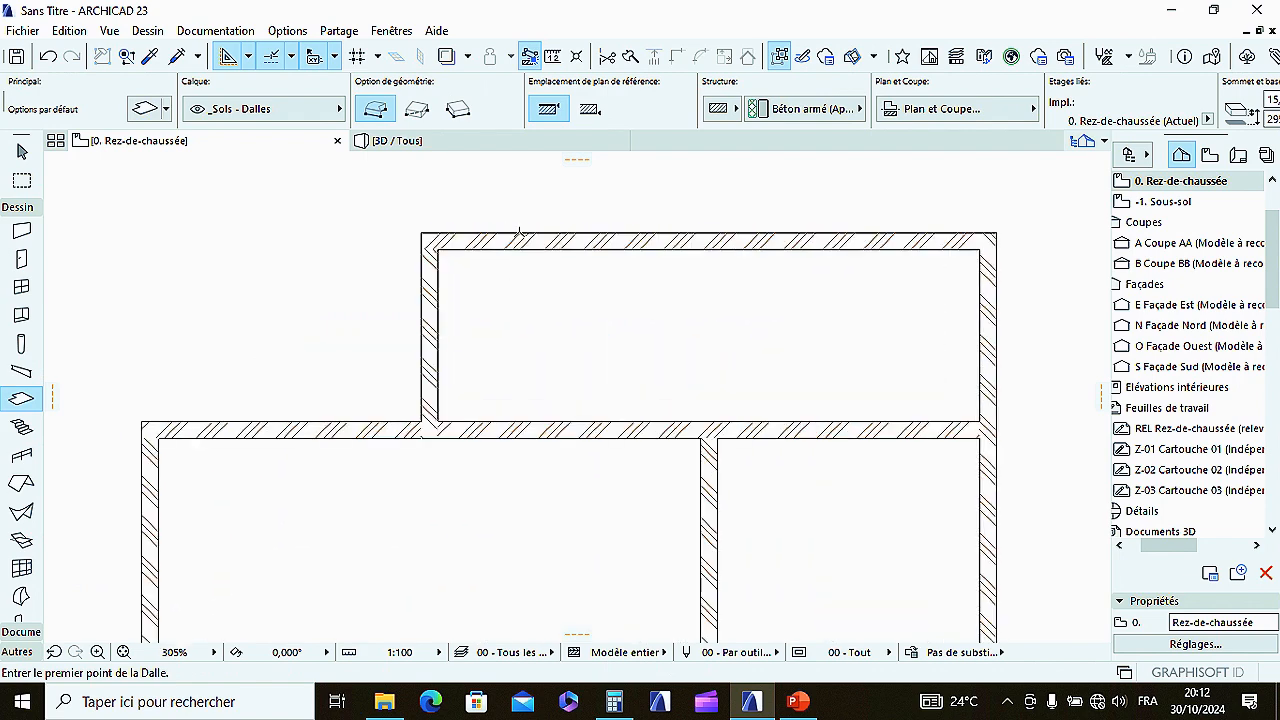
scroll(541, 234, "up", 3)
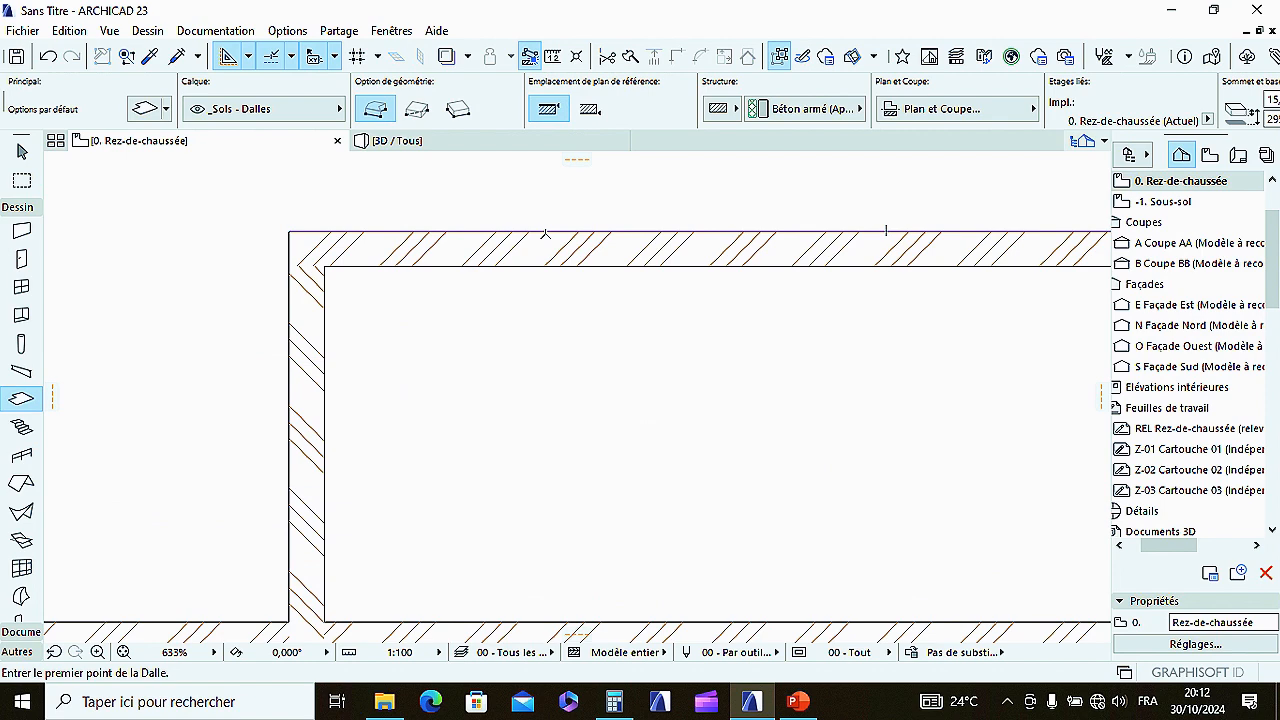
mouse_move(512, 8)
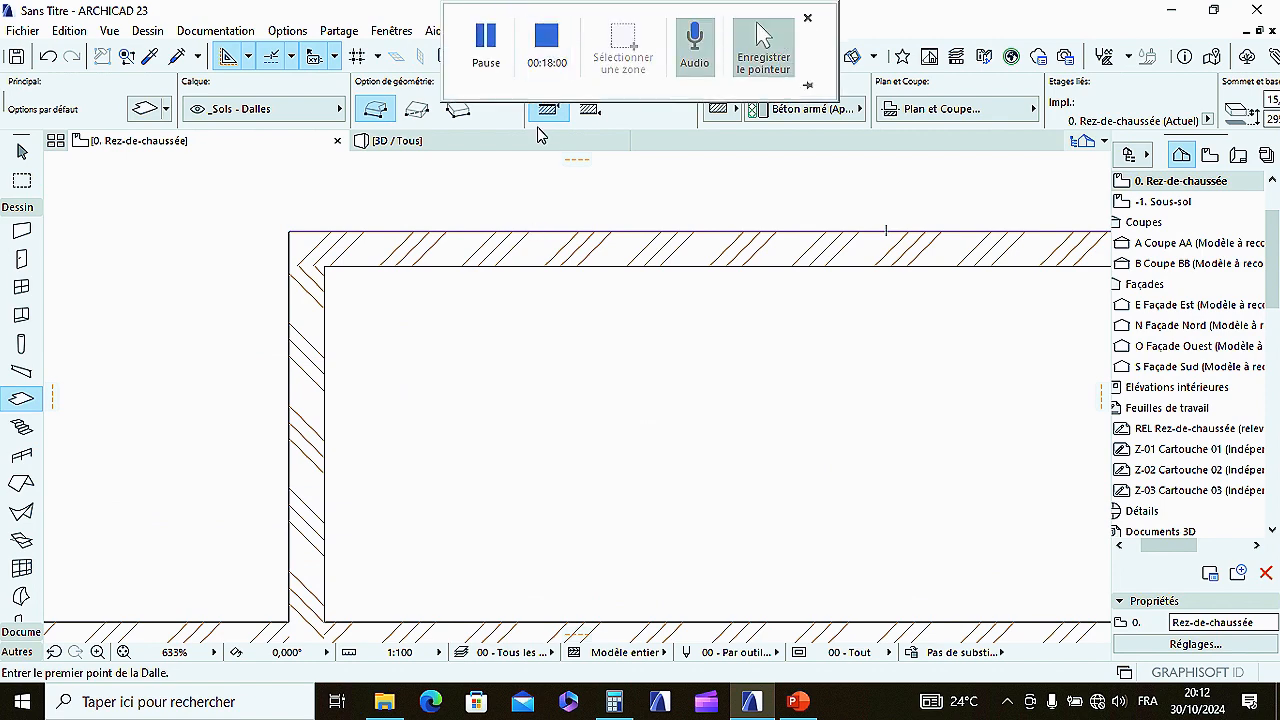
scroll(429, 243, "down", 3)
scroll(432, 252, "up", 2)
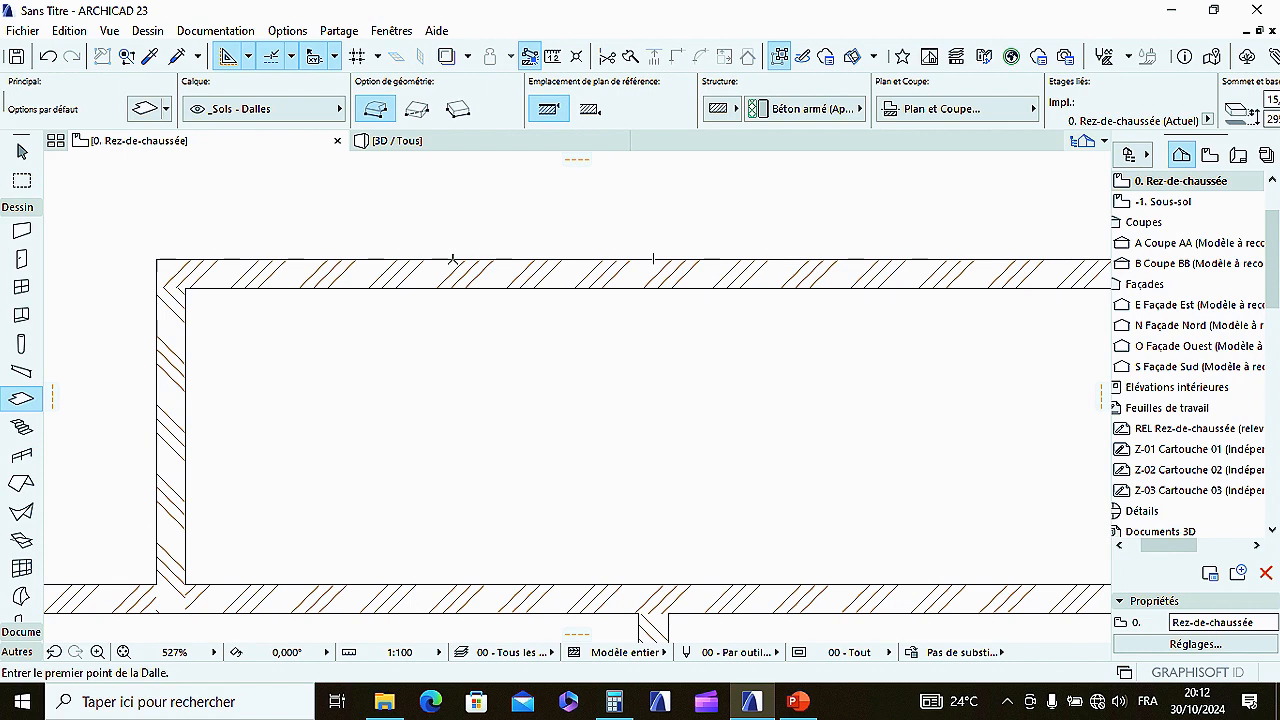
scroll(453, 258, "down", 5)
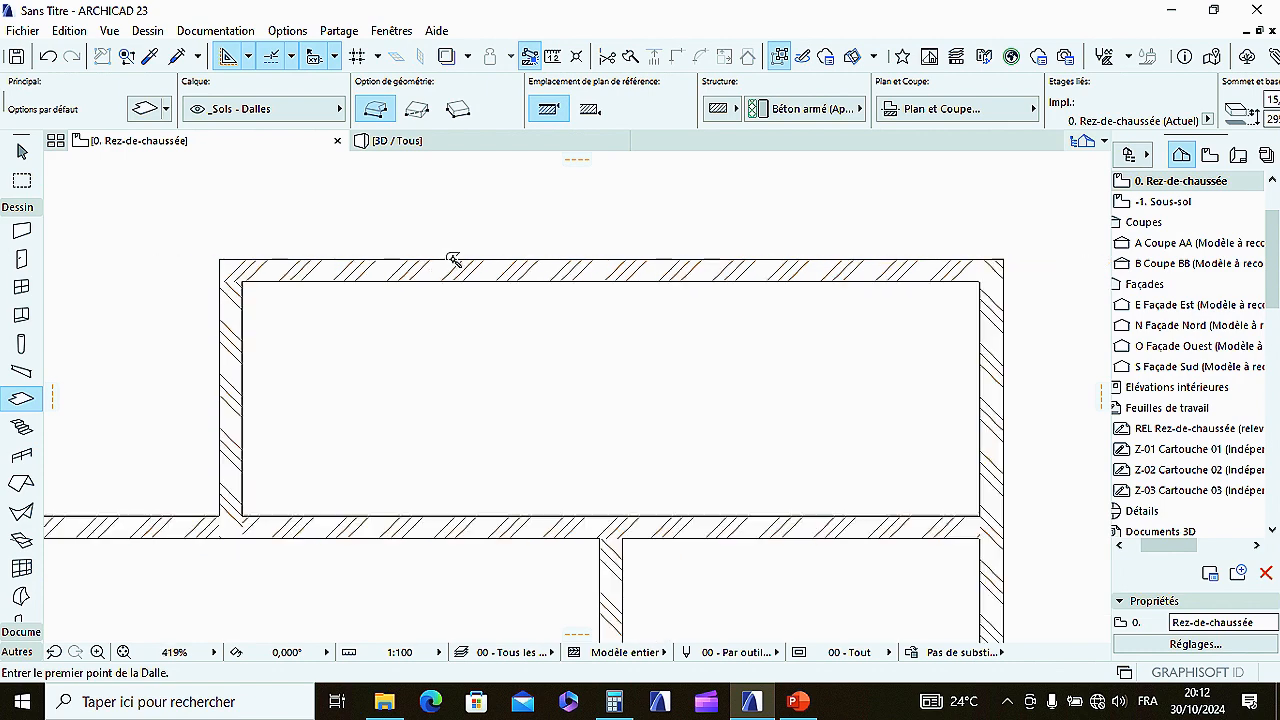
scroll(453, 259, "down", 3)
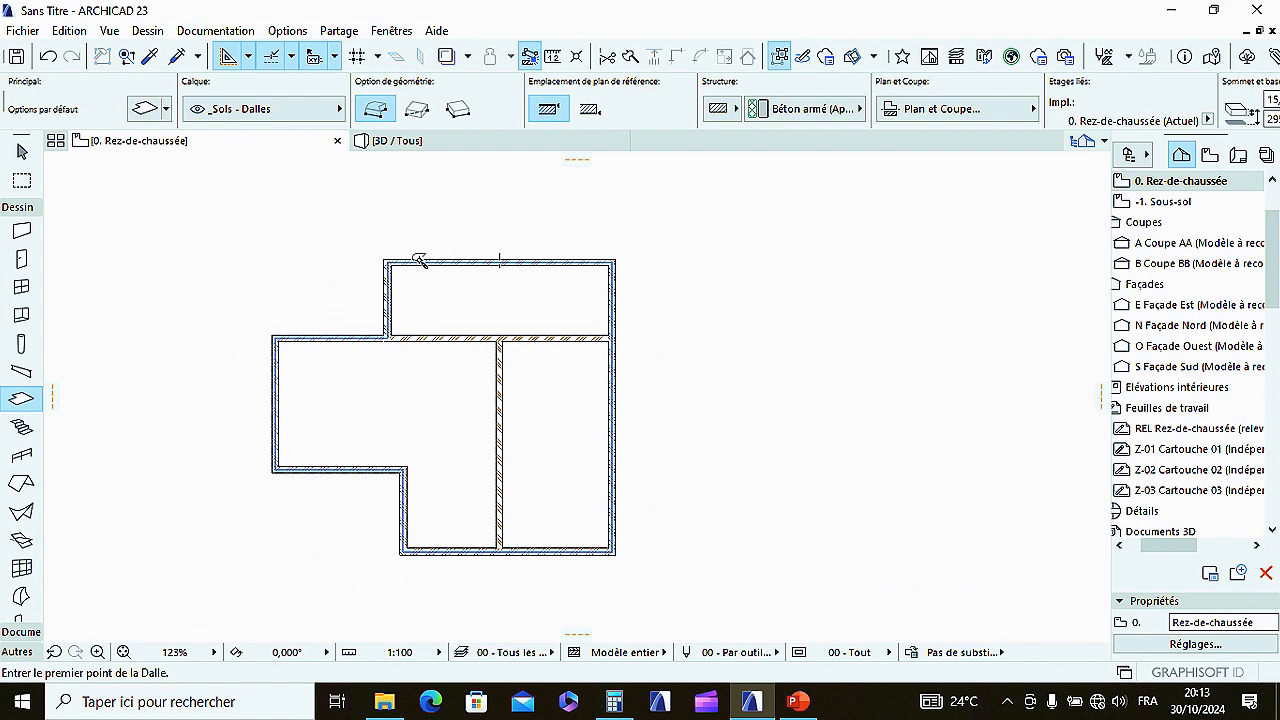
scroll(397, 263, "up", 7)
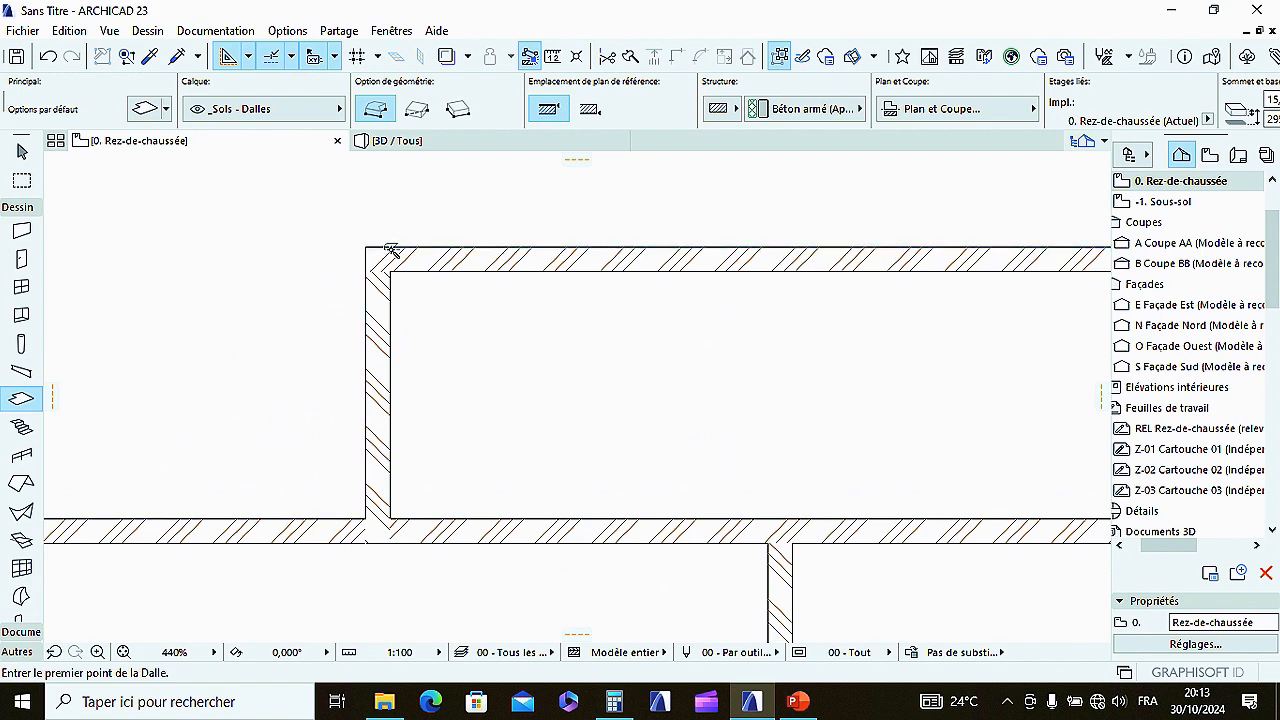
scroll(390, 250, "down", 5)
scroll(390, 250, "down", 1)
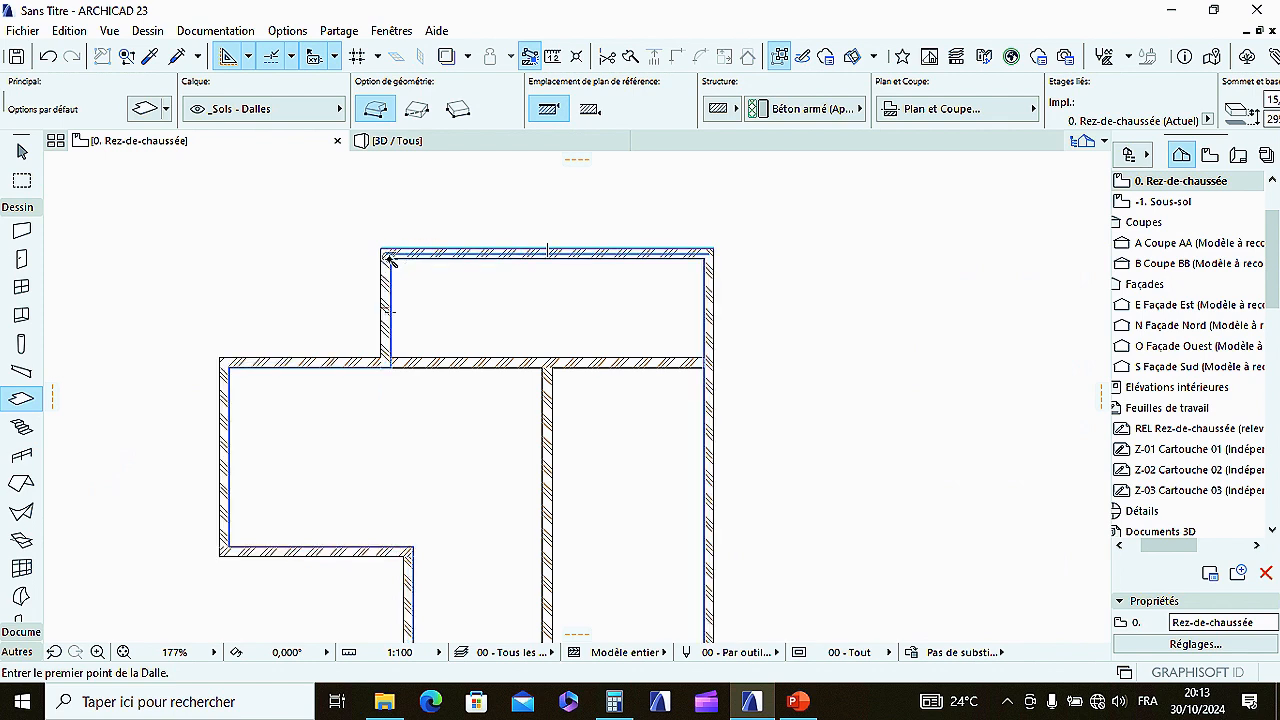
Step: Leave the Slab tool and reactivate it on the ground-floor plan of the partitioned building
mouse_move(623, 17)
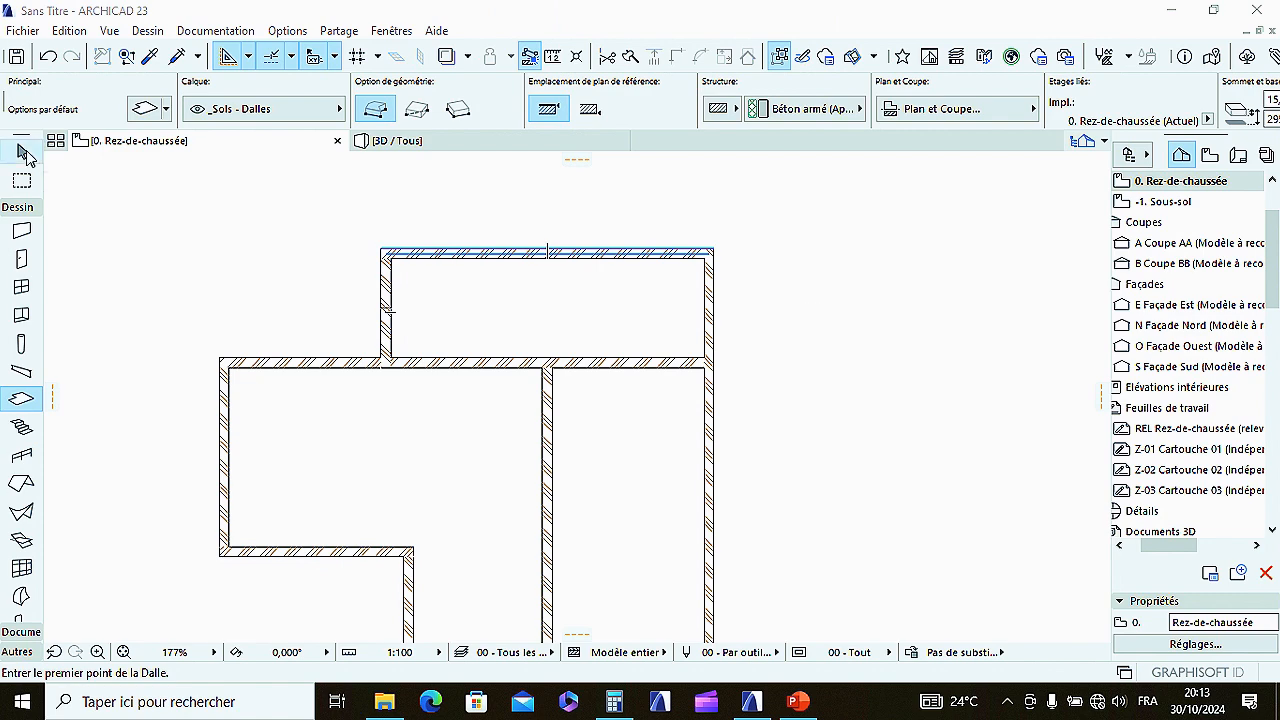
left_click(24, 371)
left_click(34, 397)
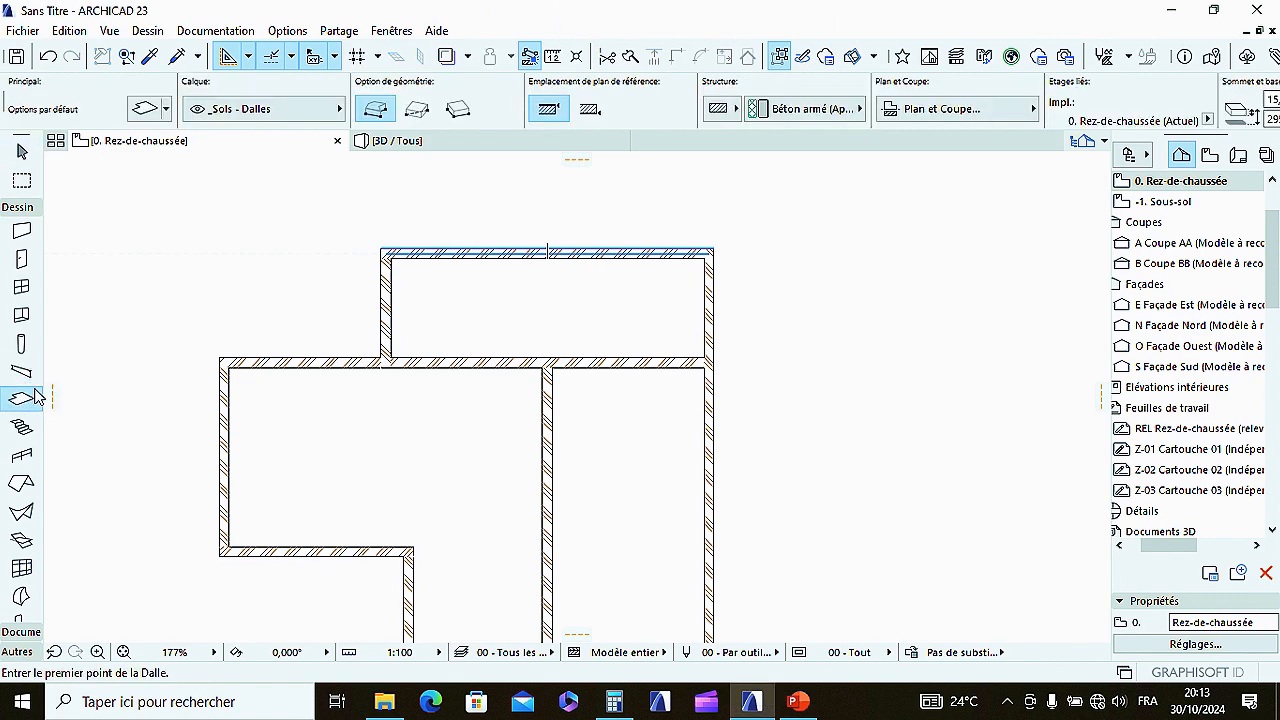
key("Escape")
scroll(425, 247, "down", 3)
scroll(451, 261, "up", 3)
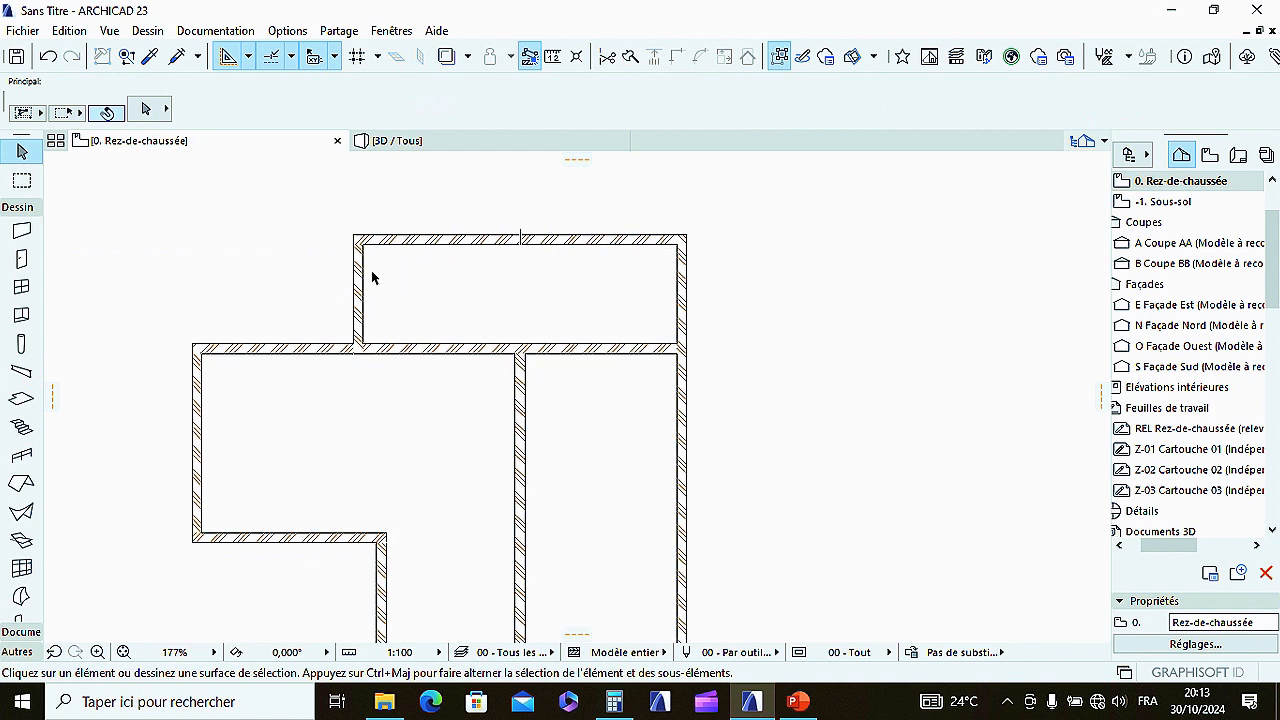
left_click(21, 400)
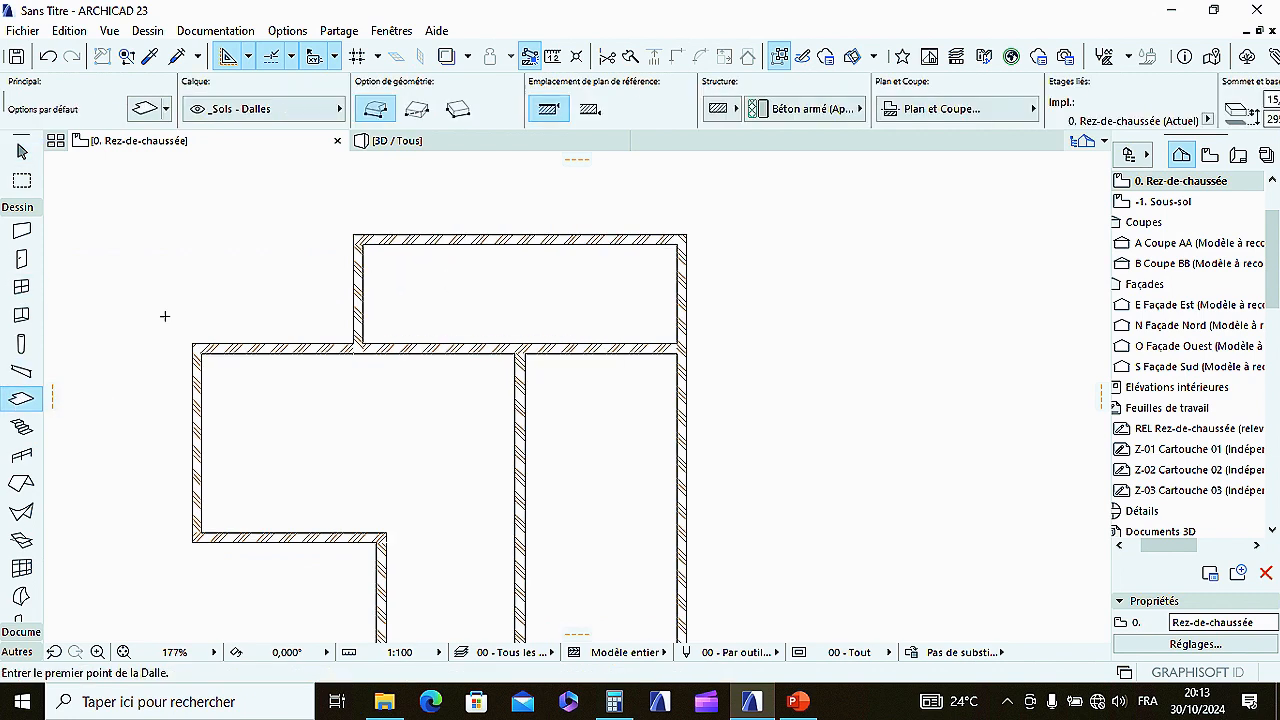
left_click(487, 284)
key("Escape")
Step: Compare the Magic Wand contours at the inner edge, centreline and outer edge of the partitioned building's walls
scroll(443, 240, "up", 4)
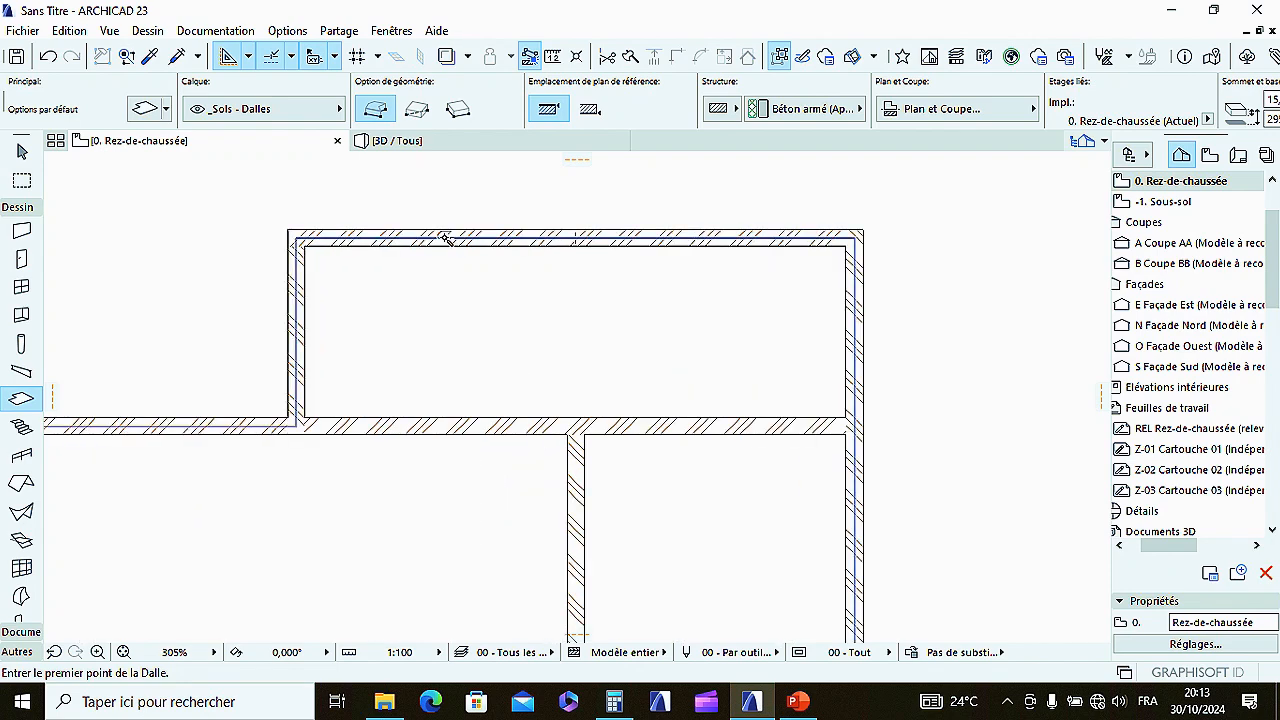
scroll(455, 231, "up", 3)
scroll(485, 223, "down", 4)
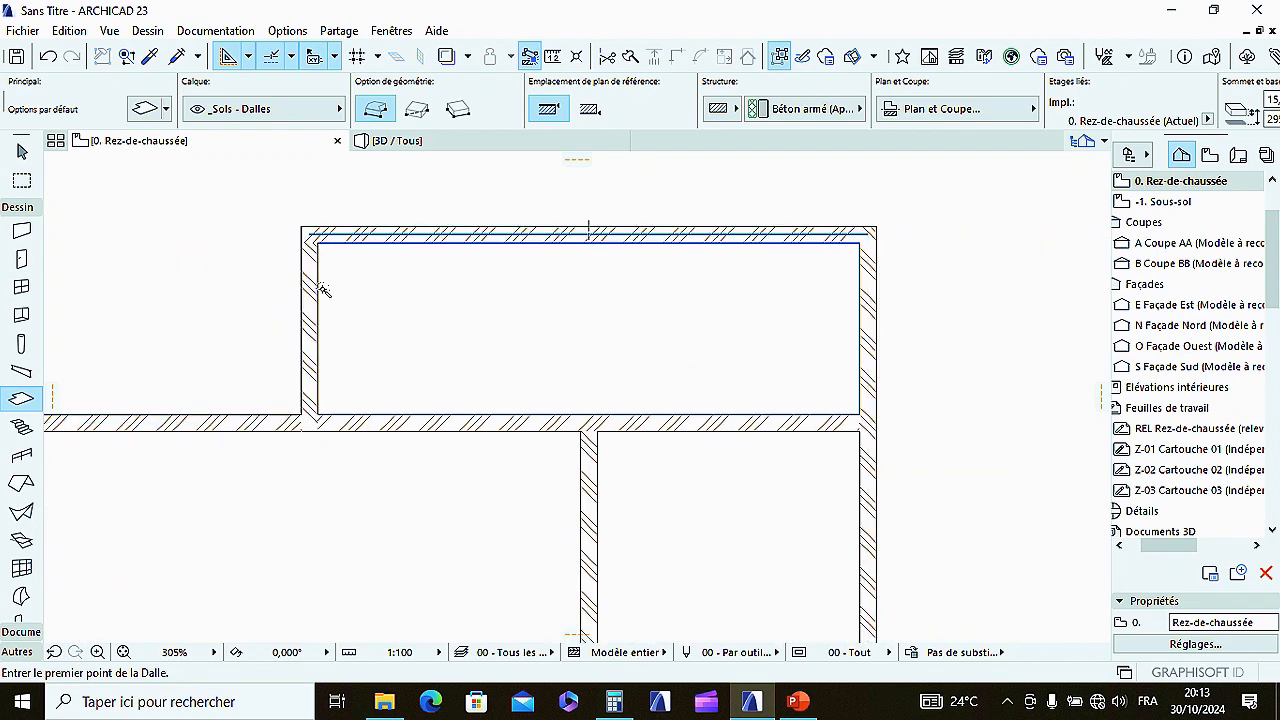
scroll(302, 328, "down", 2)
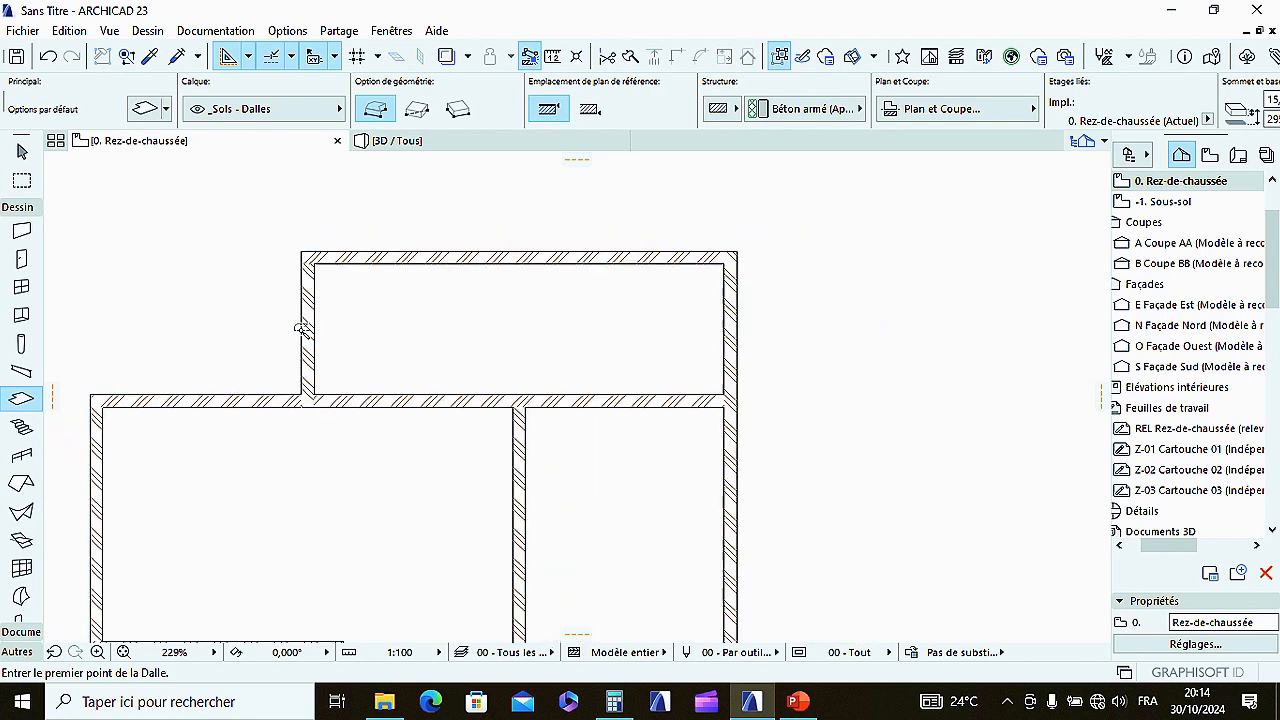
scroll(302, 328, "down", 2)
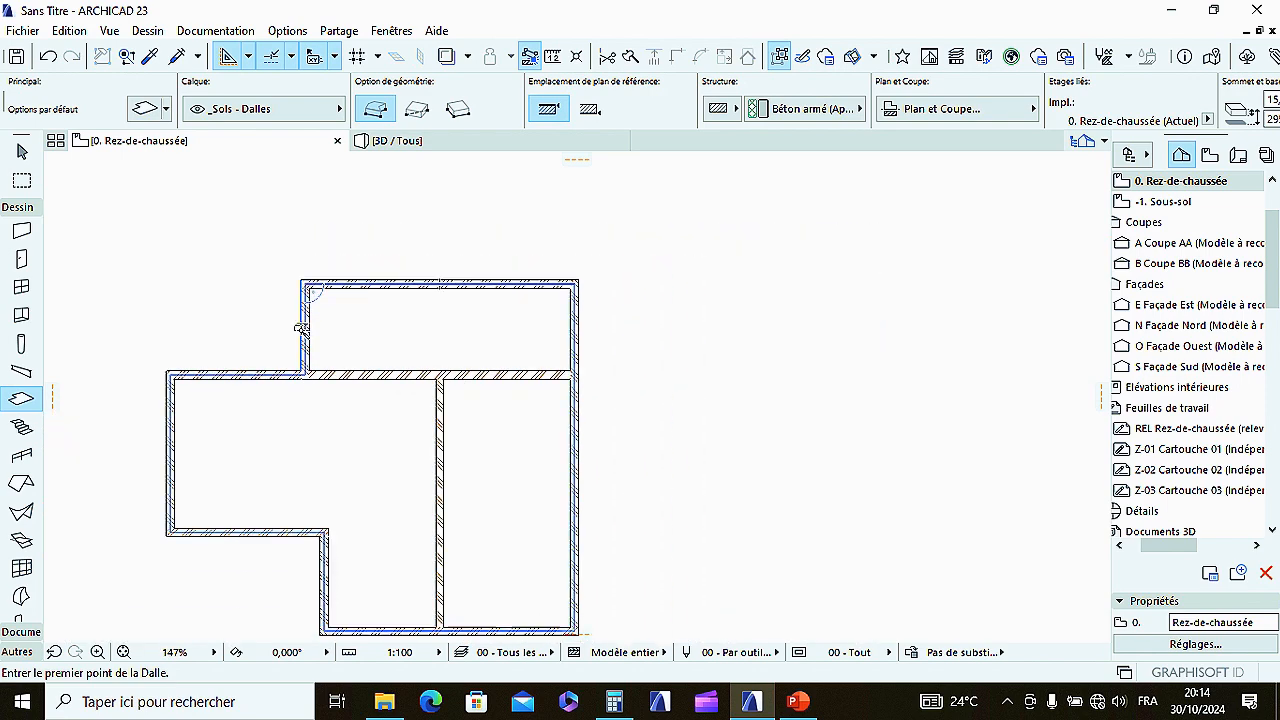
scroll(302, 322, "up", 3)
scroll(302, 322, "up", 1)
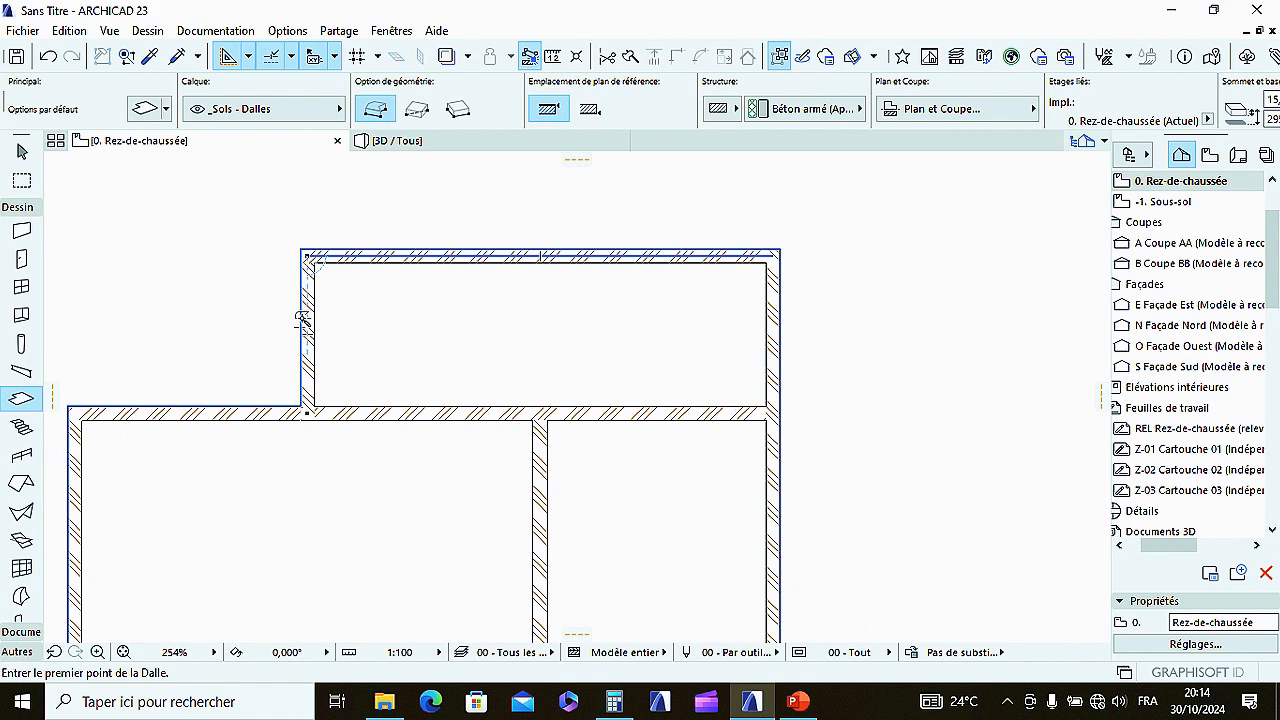
scroll(303, 333, "up", 3)
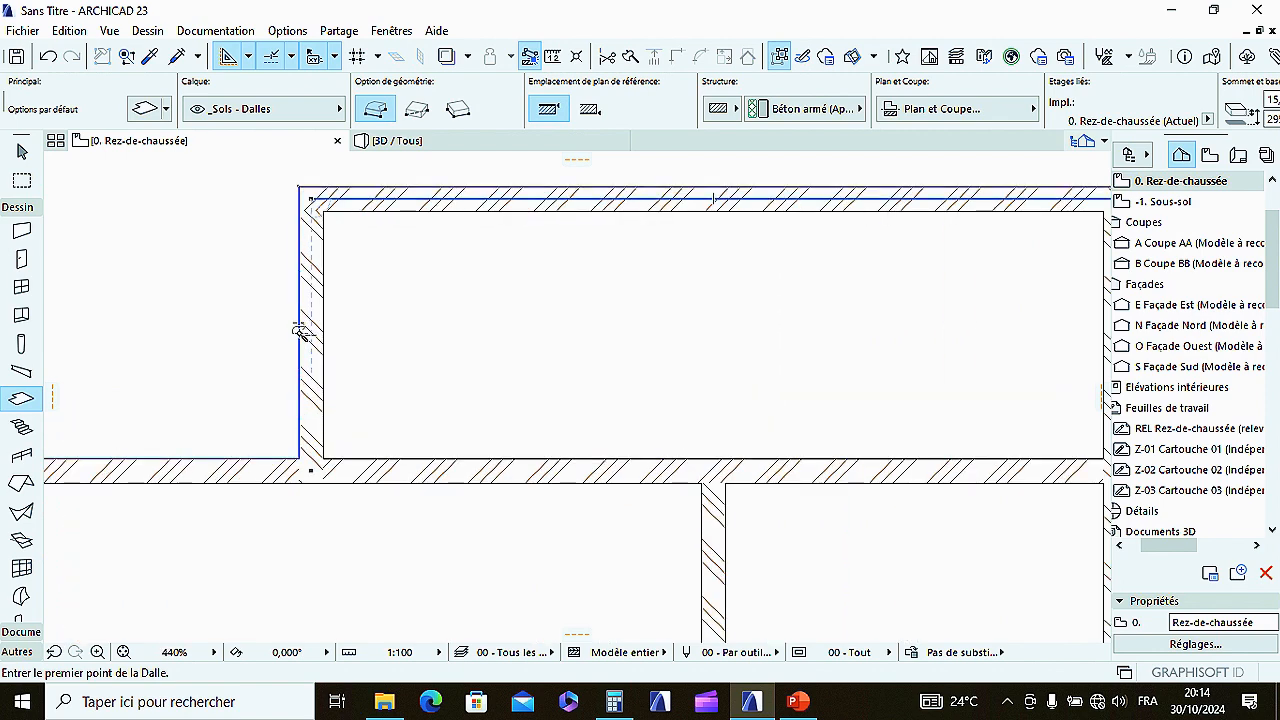
scroll(300, 333, "down", 3)
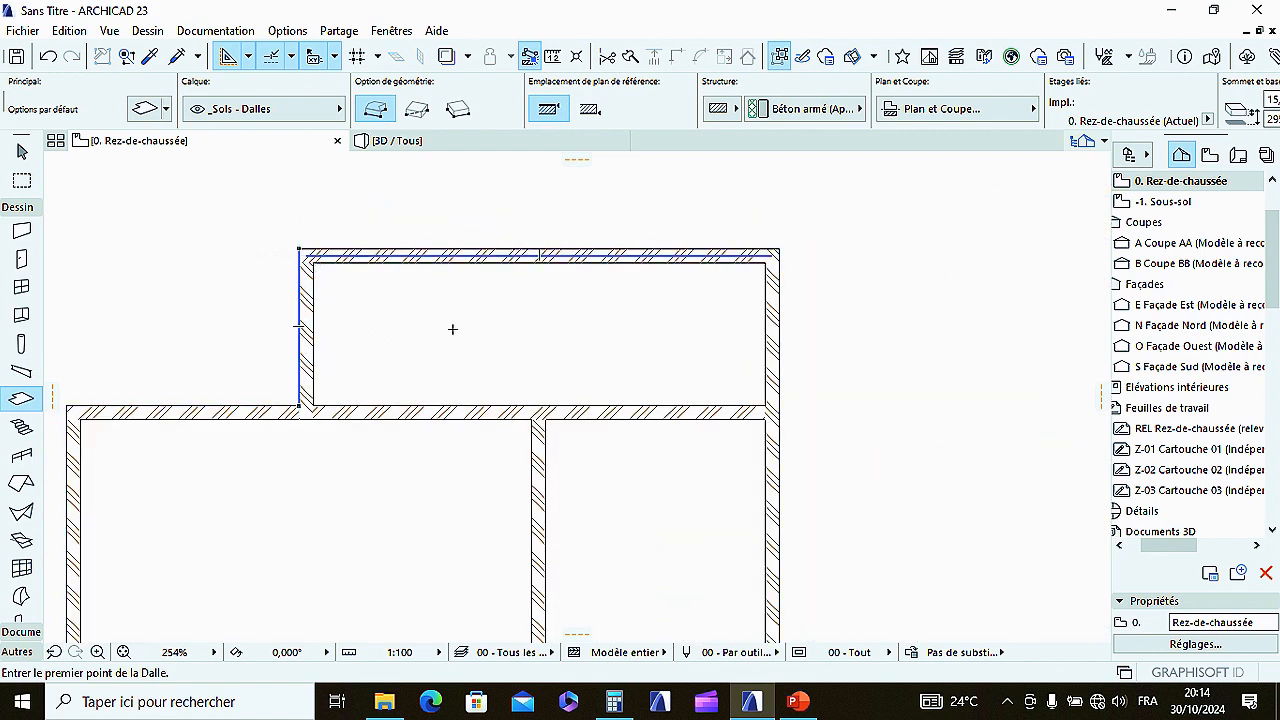
scroll(470, 330, "down", 3)
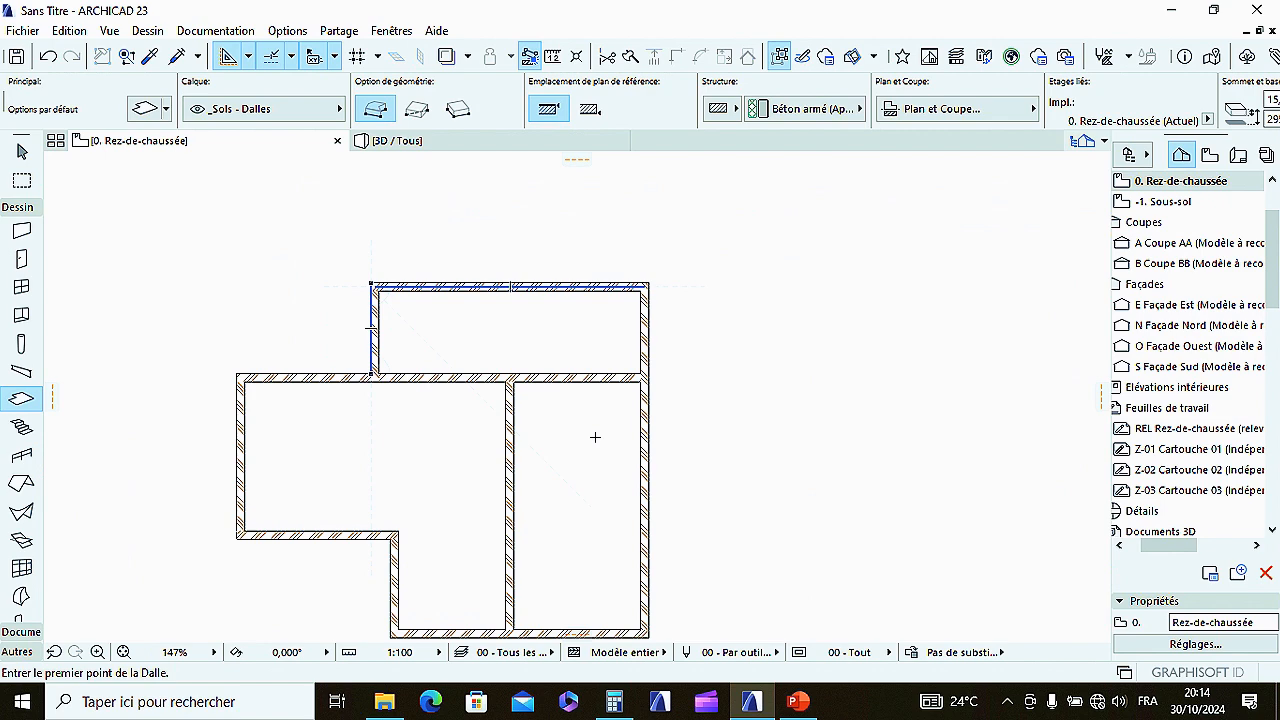
key("space")
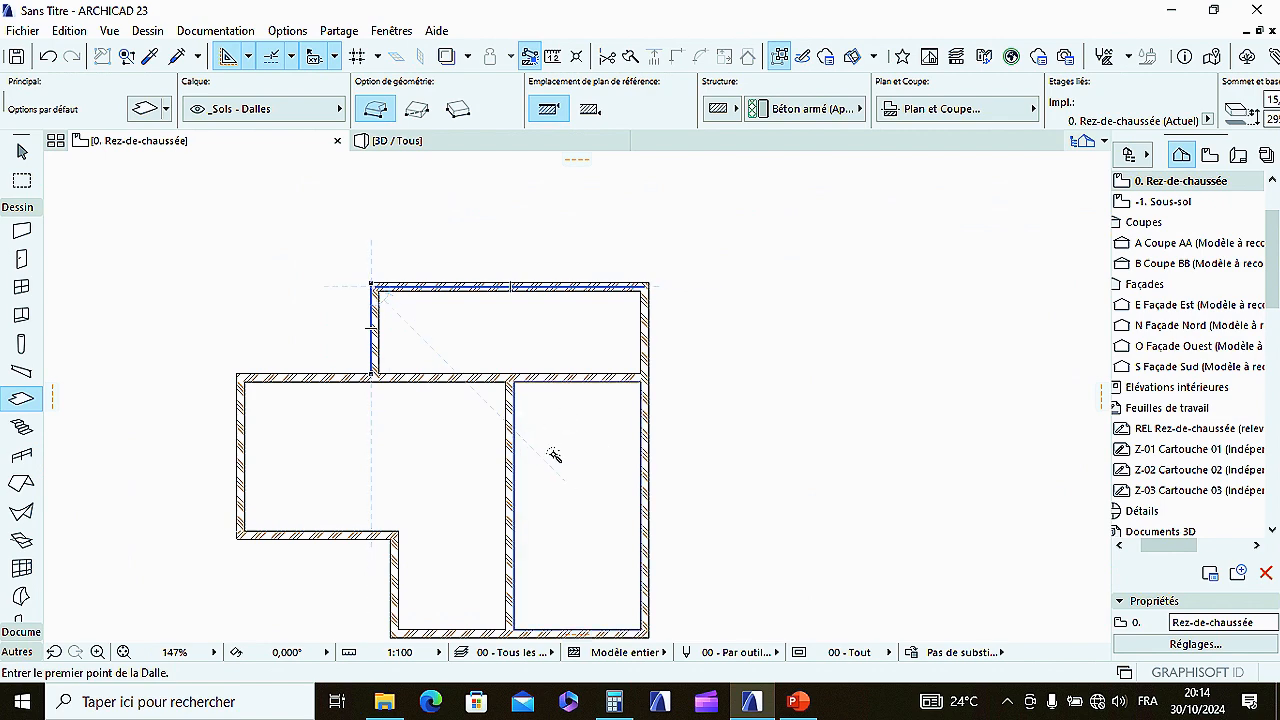
key("Escape")
scroll(498, 325, "down", 6)
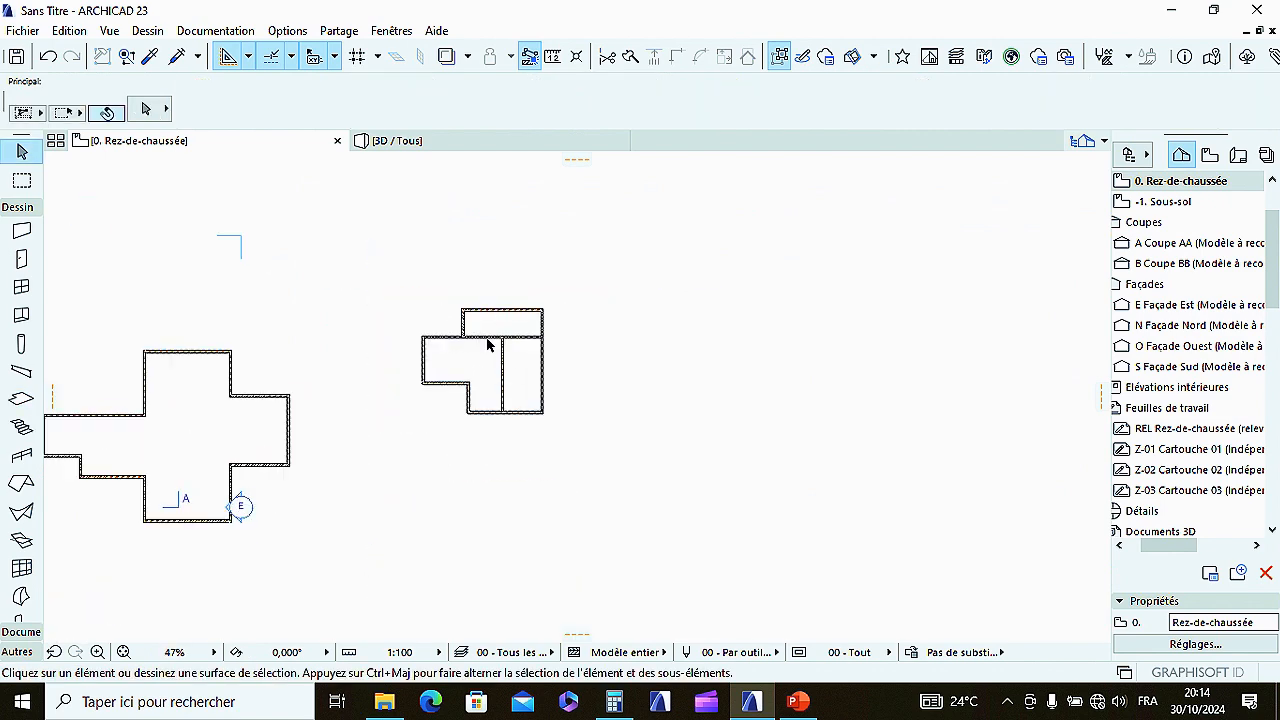
scroll(487, 344, "up", 8)
scroll(486, 343, "down", 5)
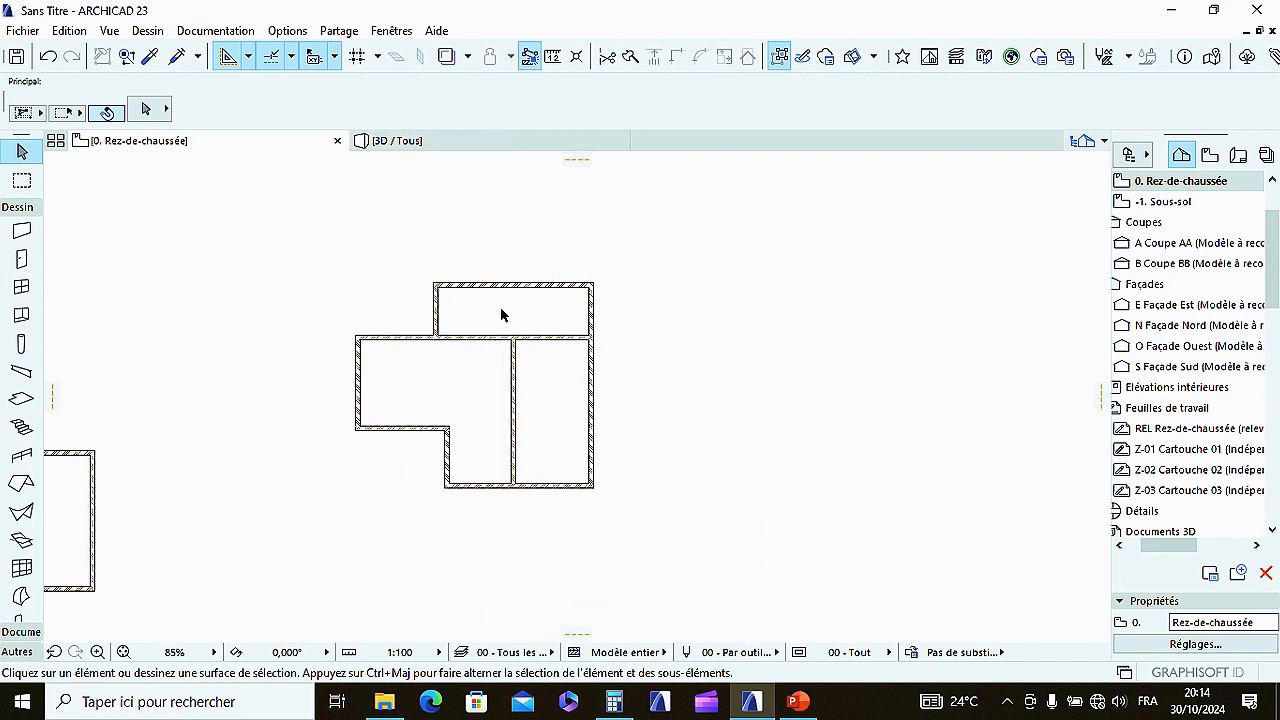
scroll(493, 333, "up", 4)
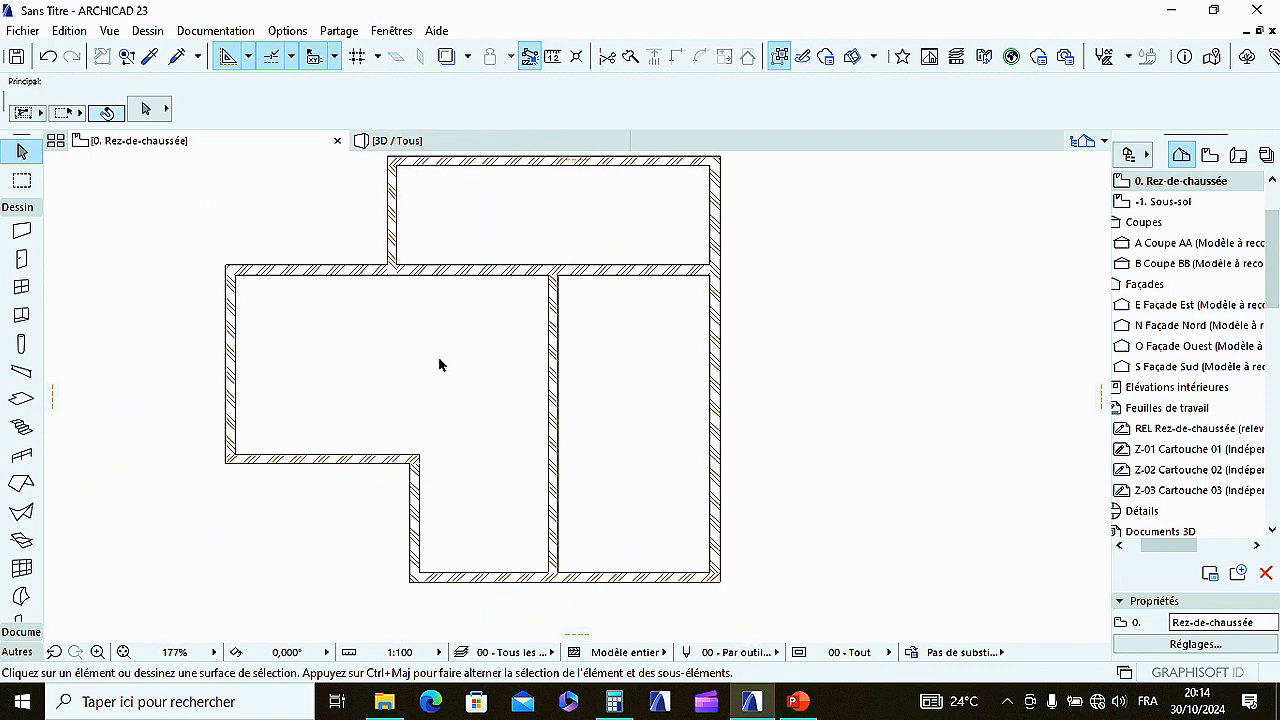
scroll(438, 365, "down", 5)
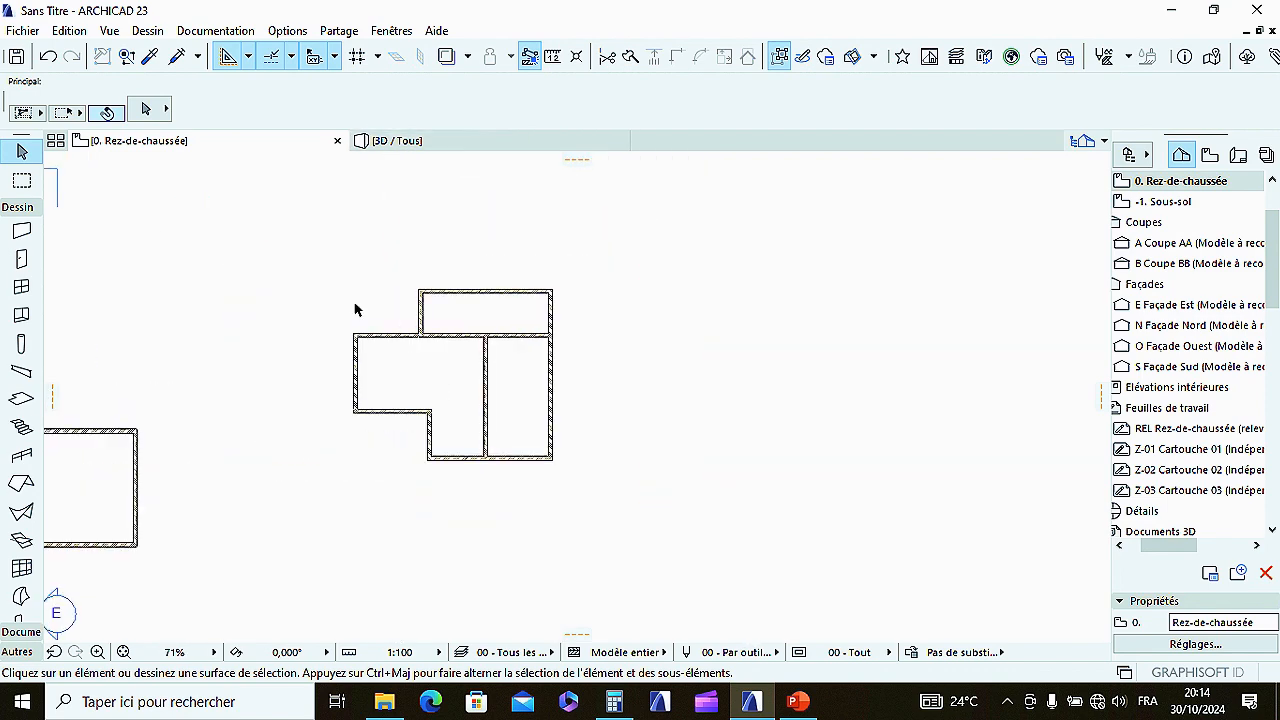
Step: Start a polygonal slab along the partitioned building's wall centrelines, from the west room's lower outer corner up to the north room's upper-left corner
left_click(22, 400)
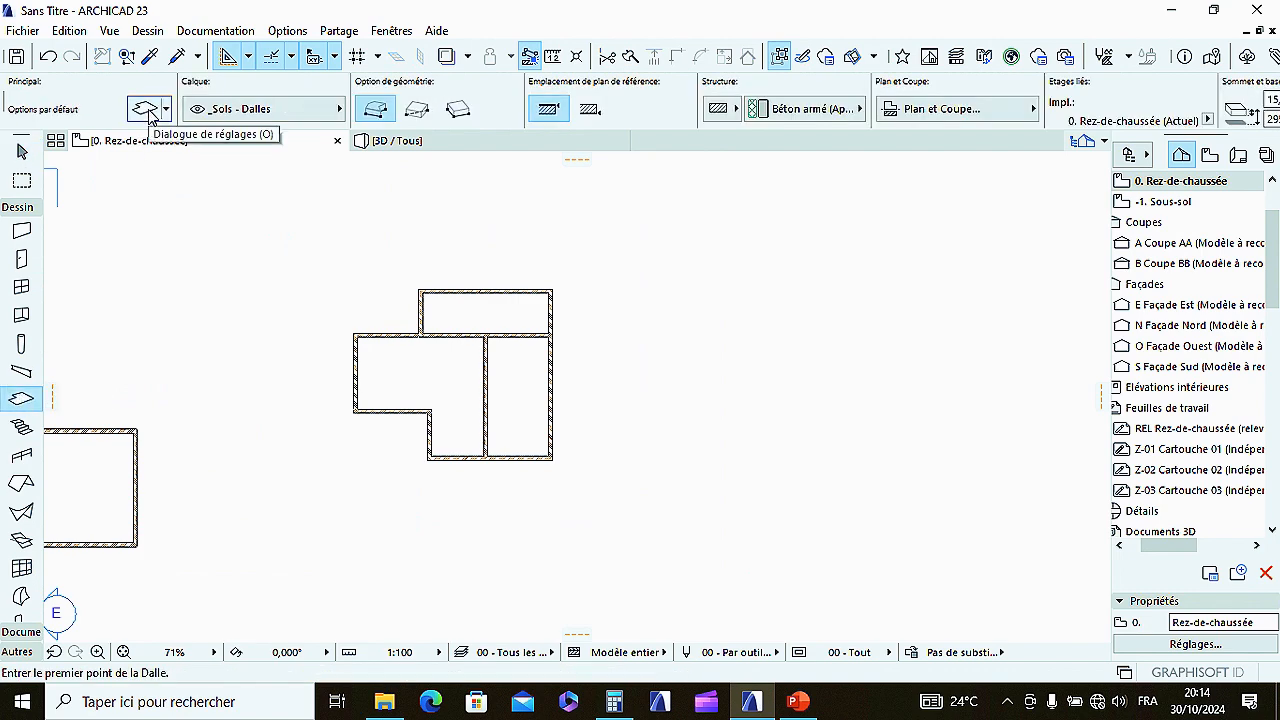
scroll(354, 380, "up", 3)
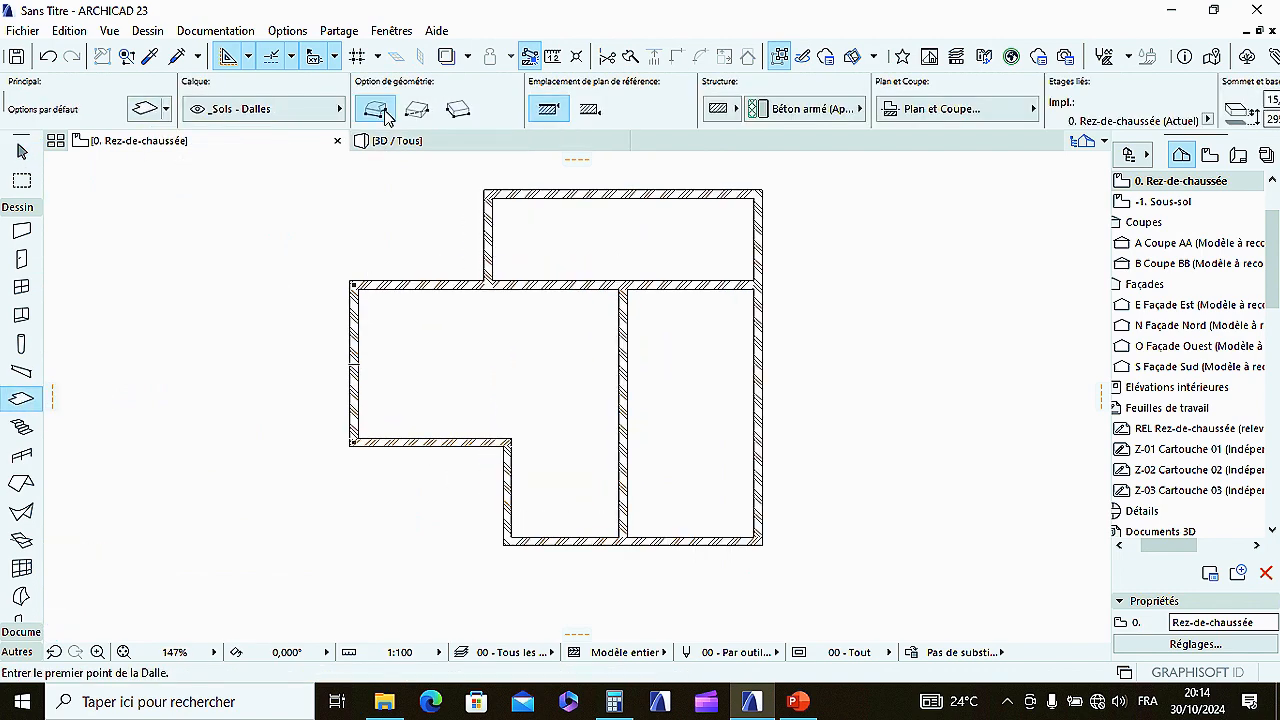
scroll(350, 445, "up", 3)
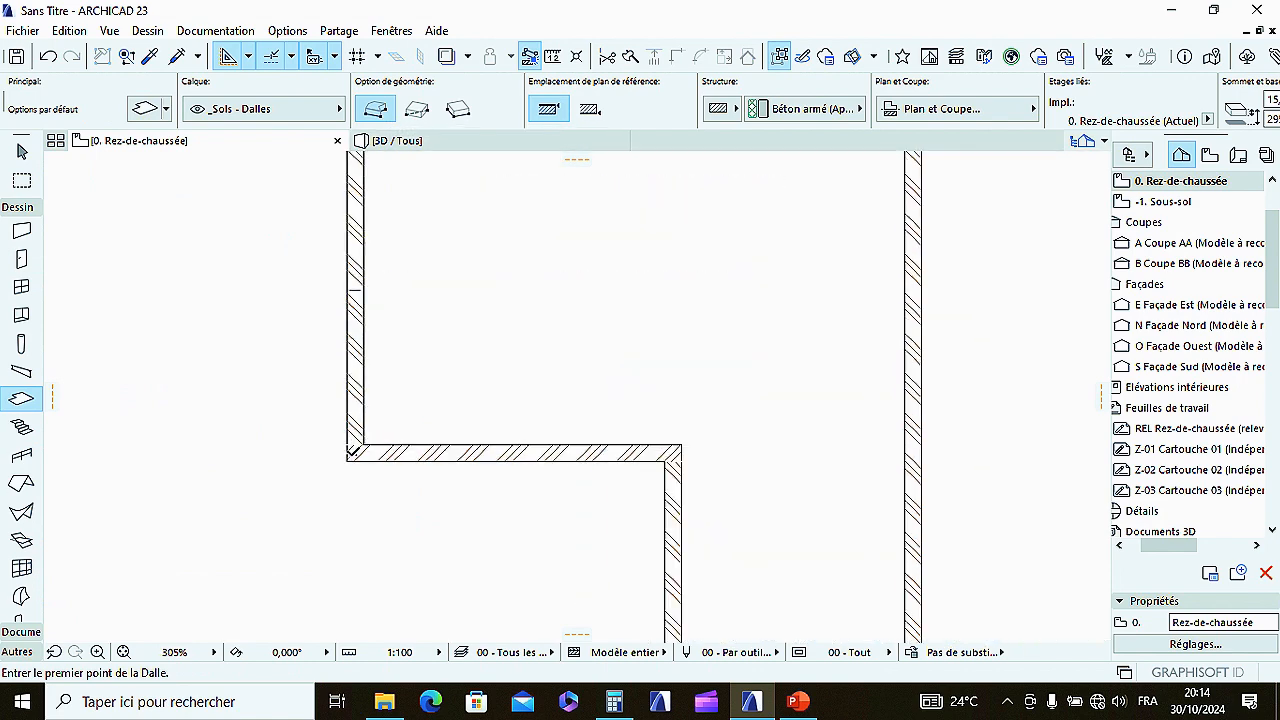
left_click(354, 451)
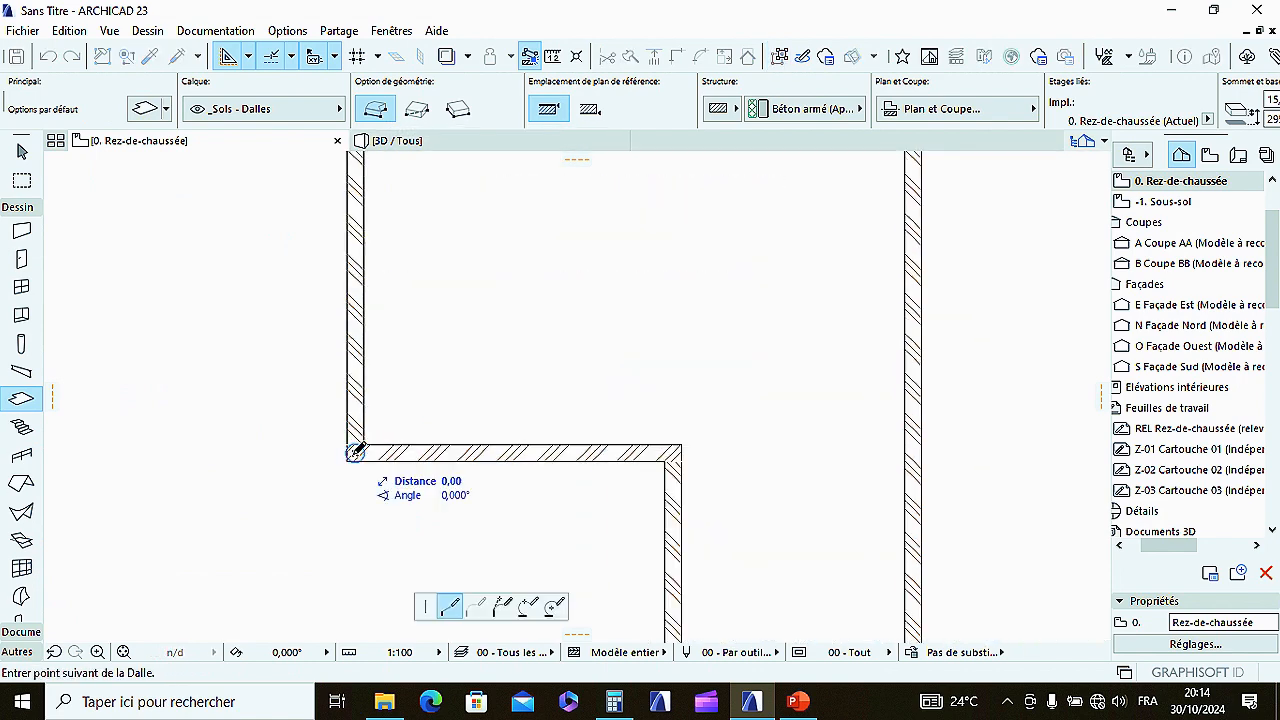
scroll(354, 400, "down", 3)
scroll(358, 330, "up", 2)
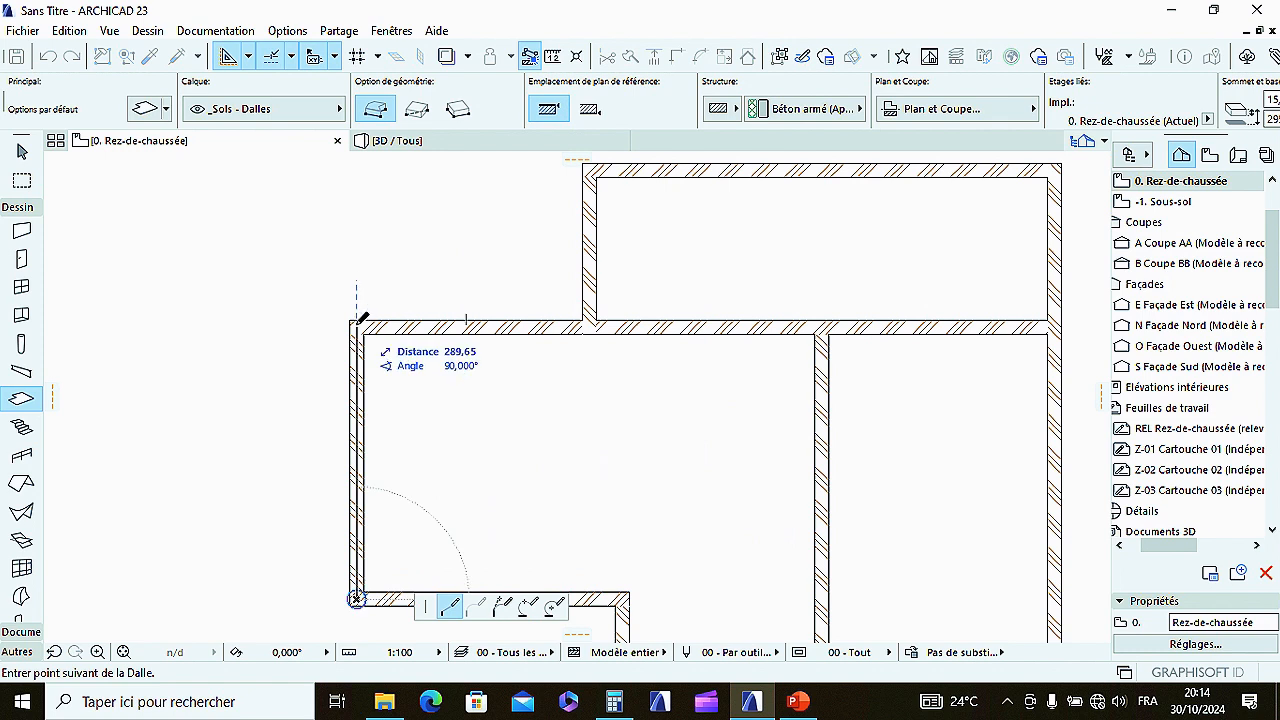
left_click(358, 322)
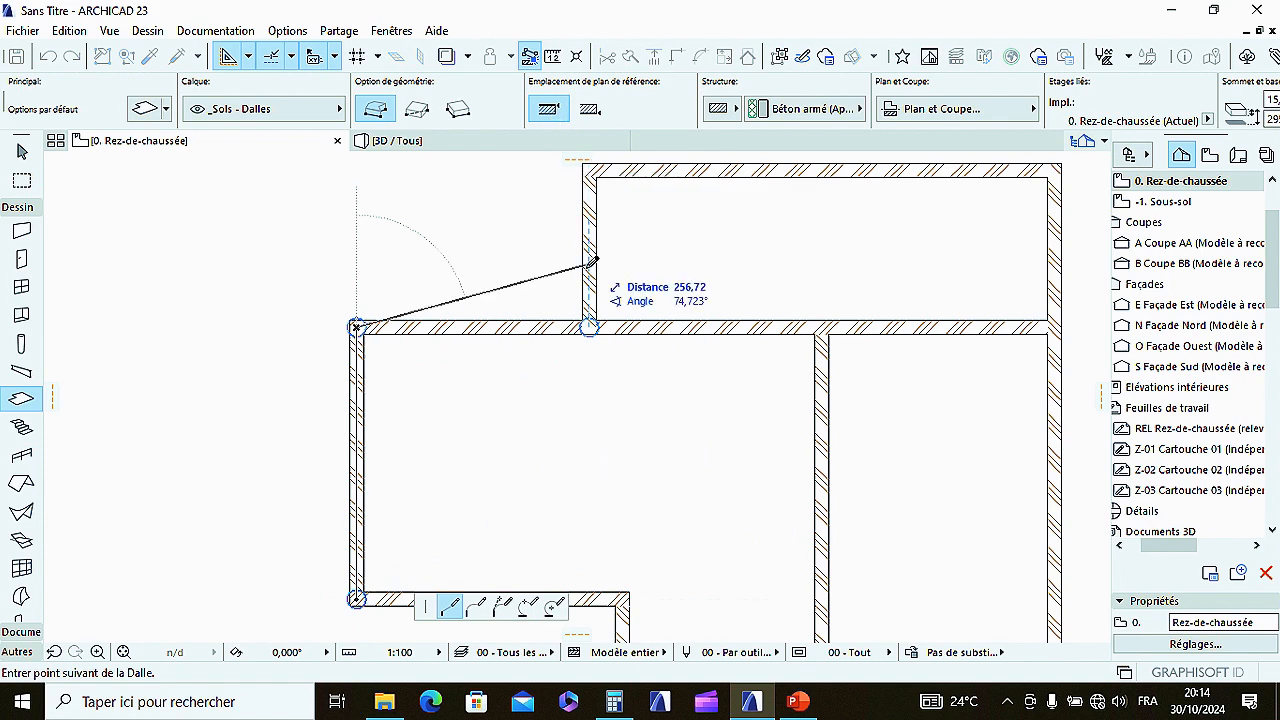
left_click(589, 323)
scroll(590, 300, "up", 3)
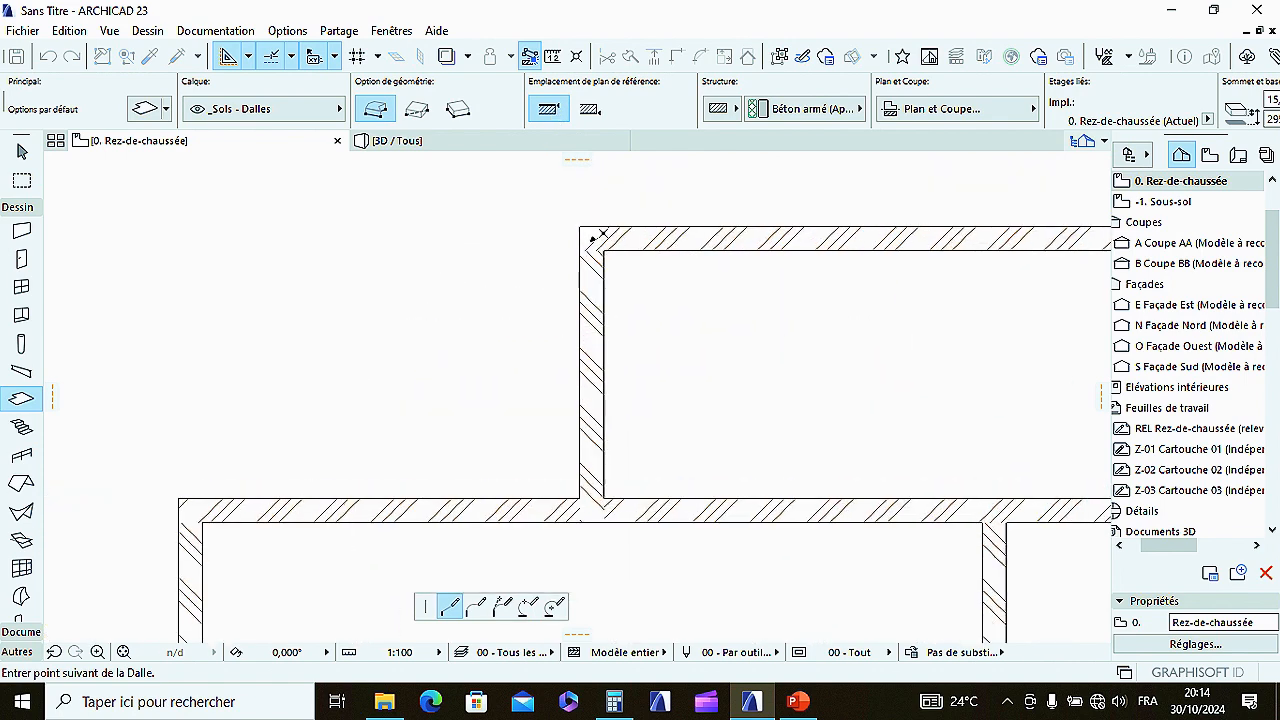
left_click(593, 237)
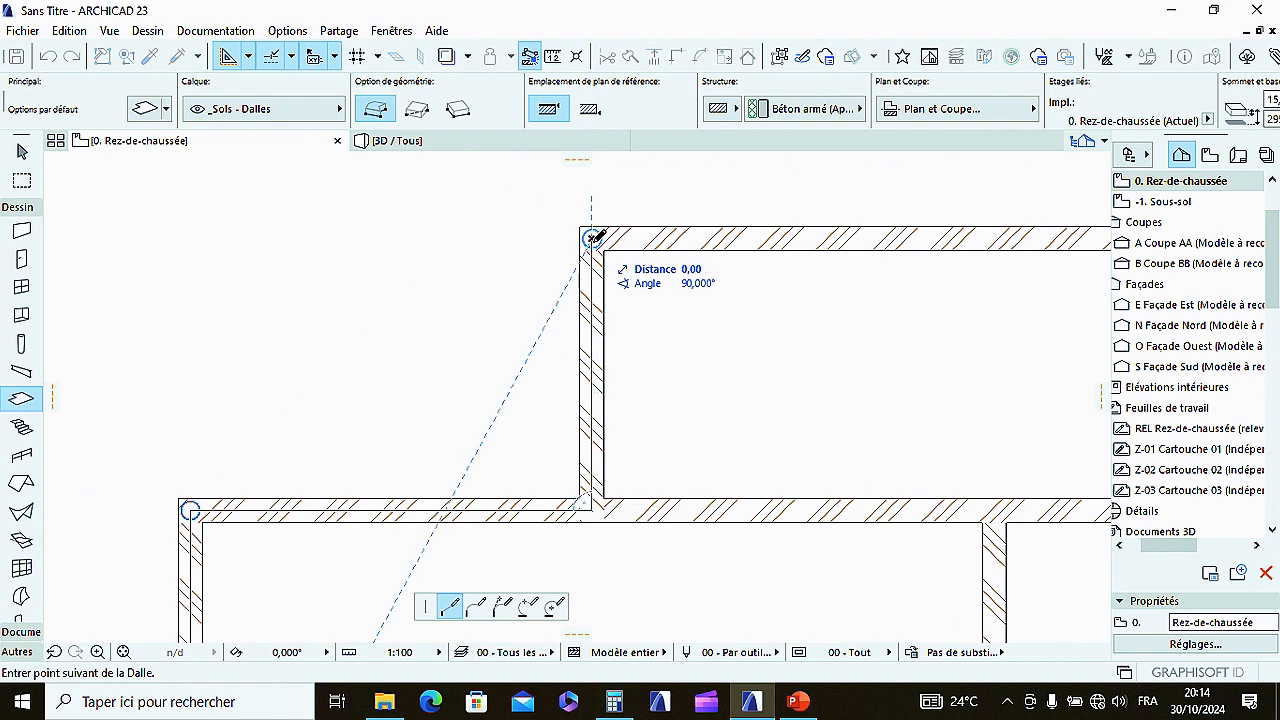
Step: Continue the slab outline along the centrelines of the north and east walls to the building's lower-right corner
scroll(491, 243, "down", 3)
scroll(786, 240, "up", 4)
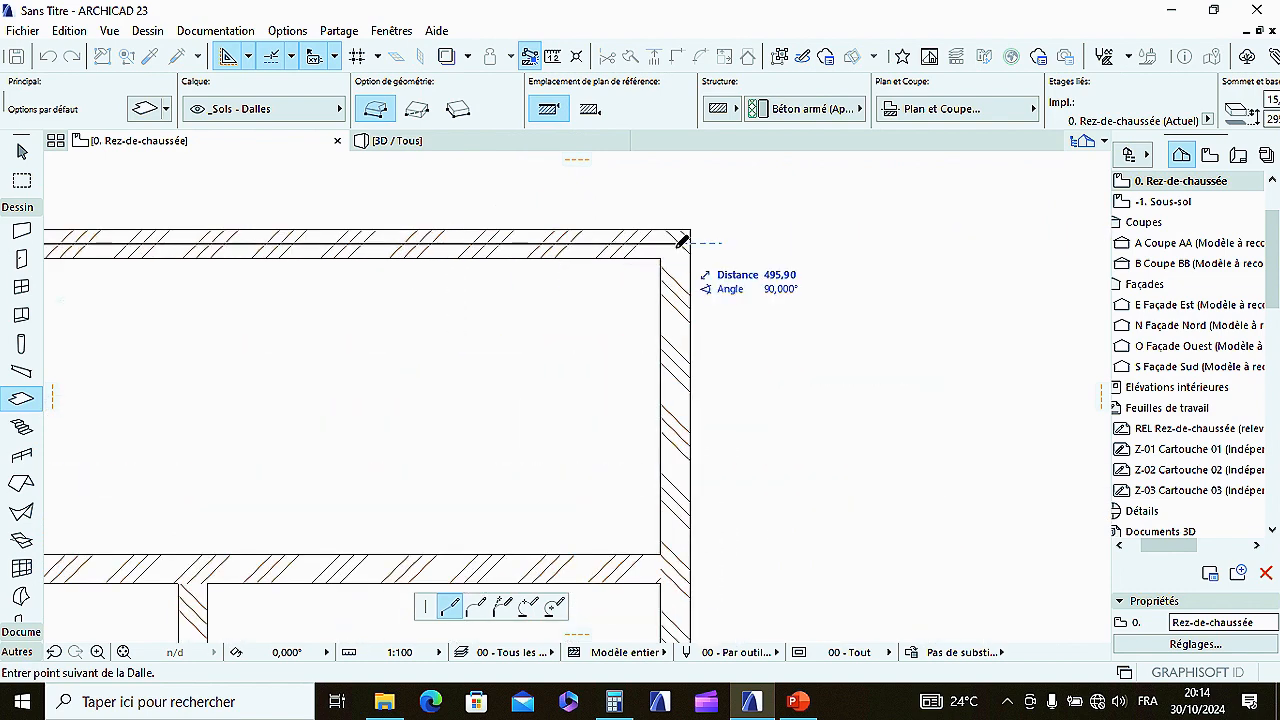
left_click(679, 240)
scroll(677, 243, "down", 4)
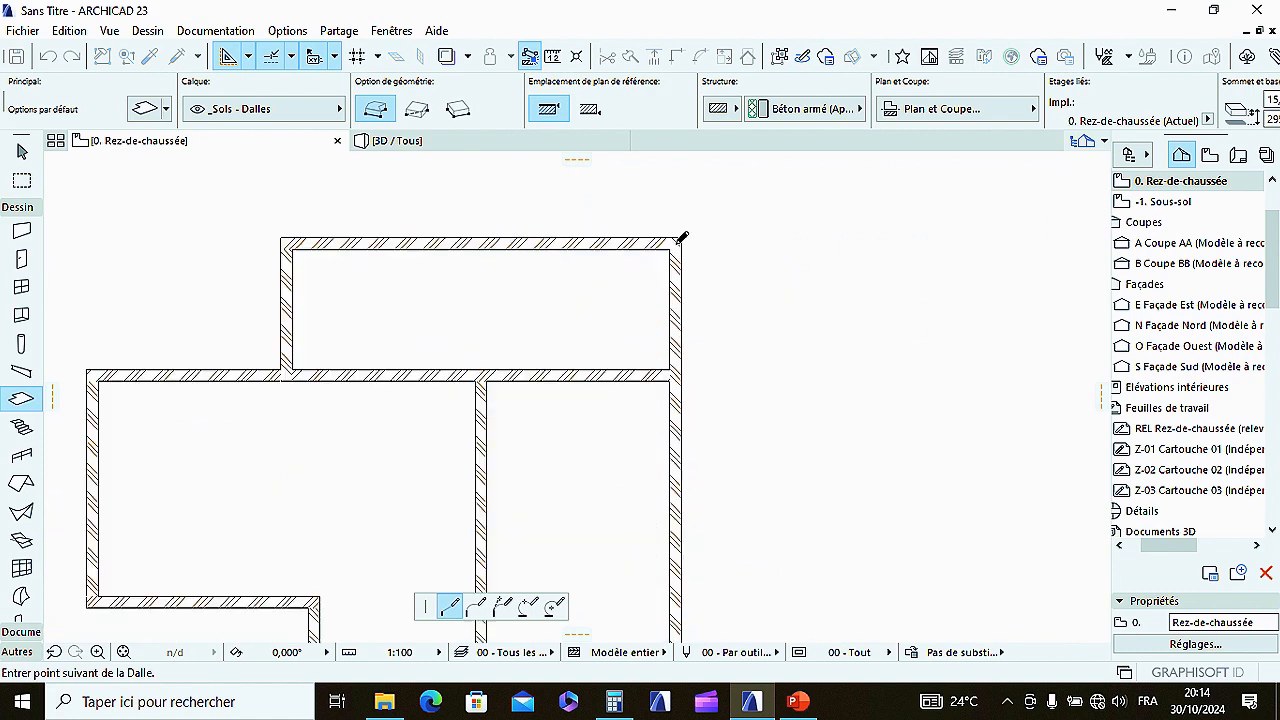
scroll(676, 465, "up", 4)
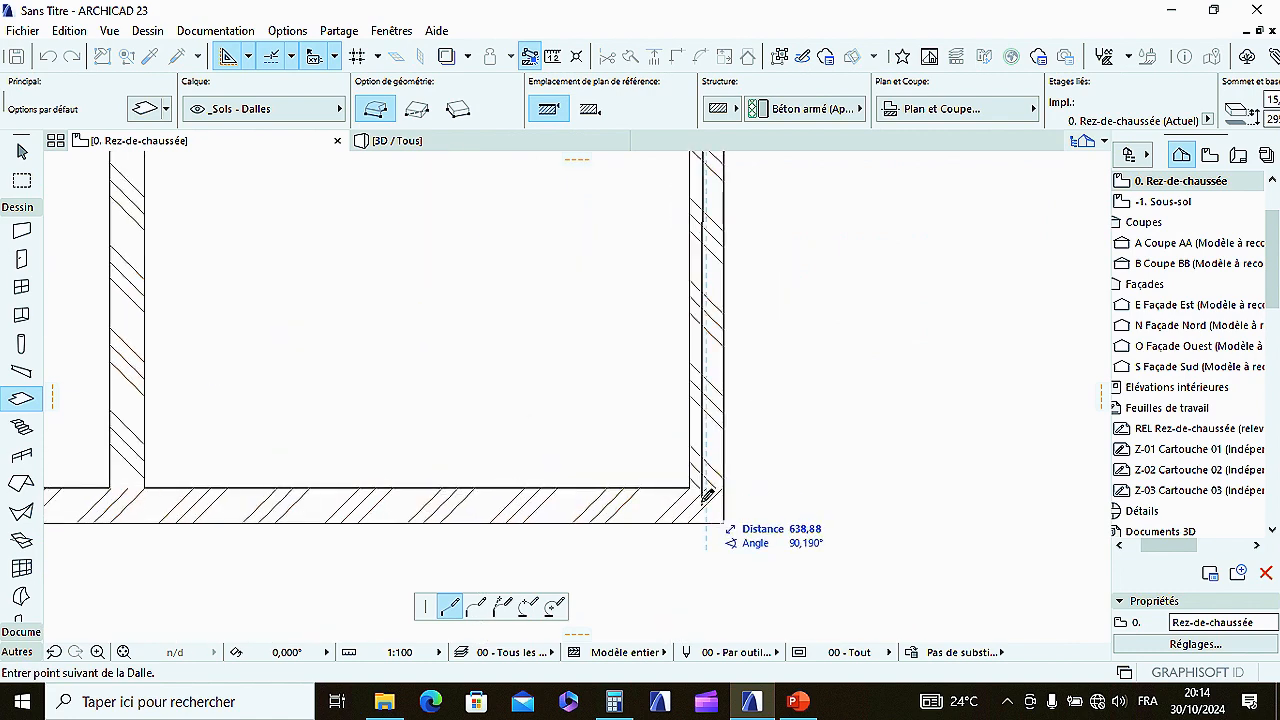
left_click(707, 505)
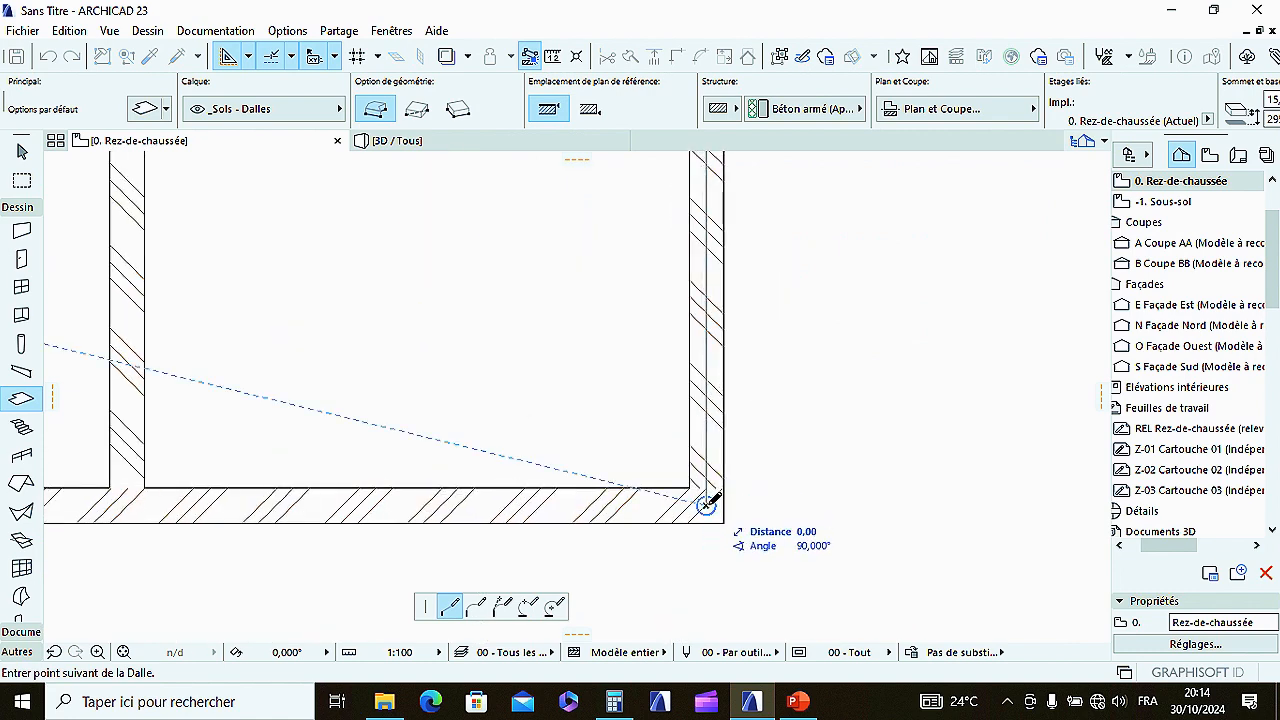
Step: Trace the slab outline along the south wall and the recessed corner's centrelines, and close it at the starting point
scroll(712, 500, "down", 4)
scroll(516, 498, "up", 4)
scroll(516, 498, "up", 2)
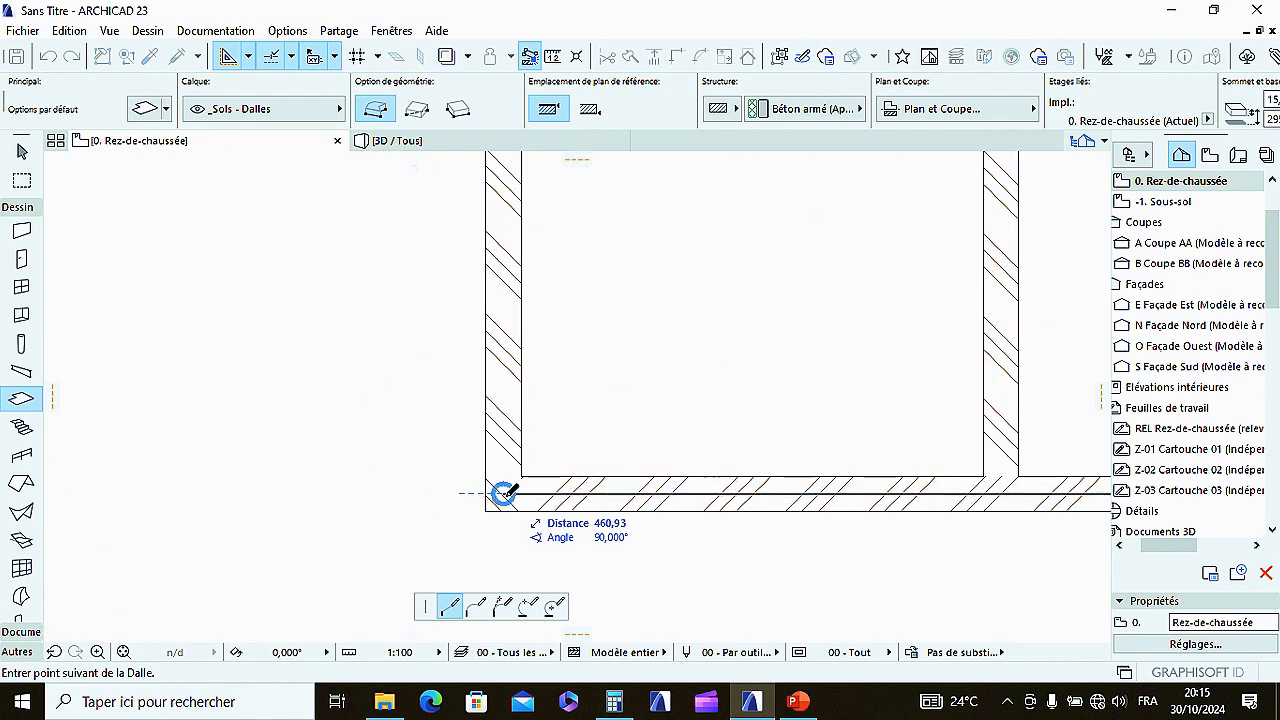
left_click(504, 492)
scroll(510, 460, "down", 4)
scroll(508, 380, "up", 4)
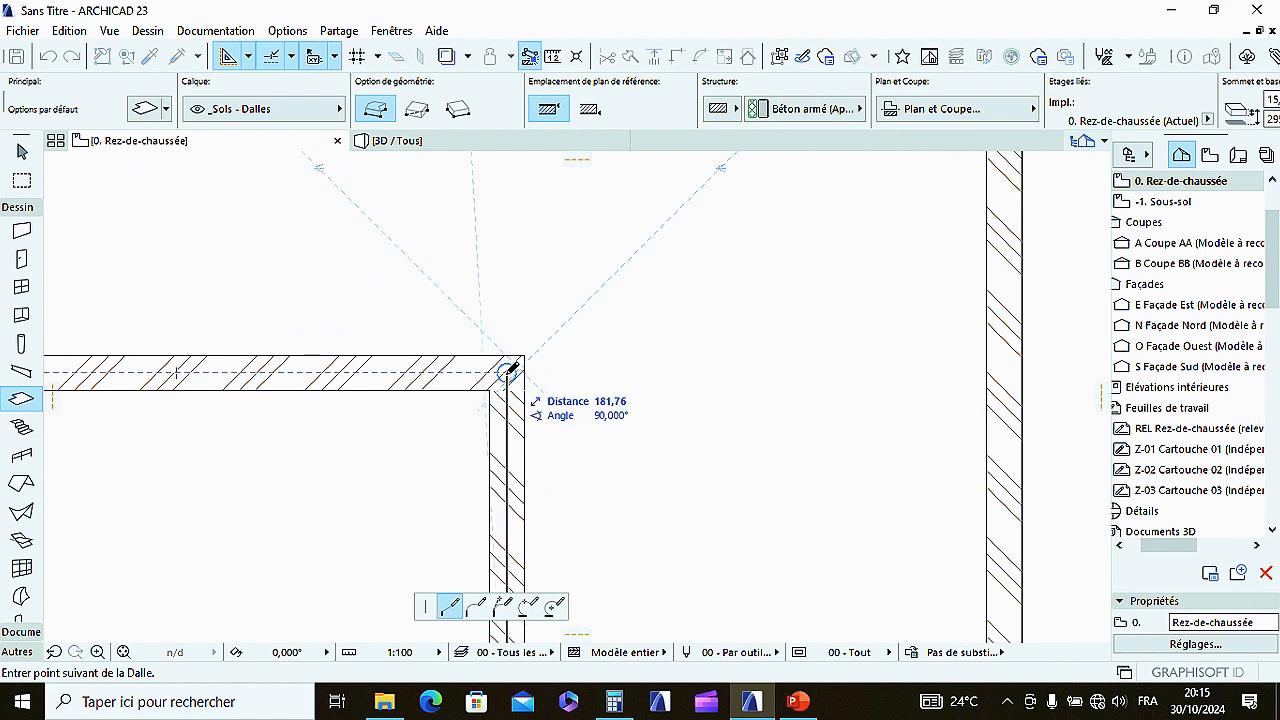
left_click(510, 370)
scroll(509, 365, "down", 4)
scroll(352, 370, "up", 4)
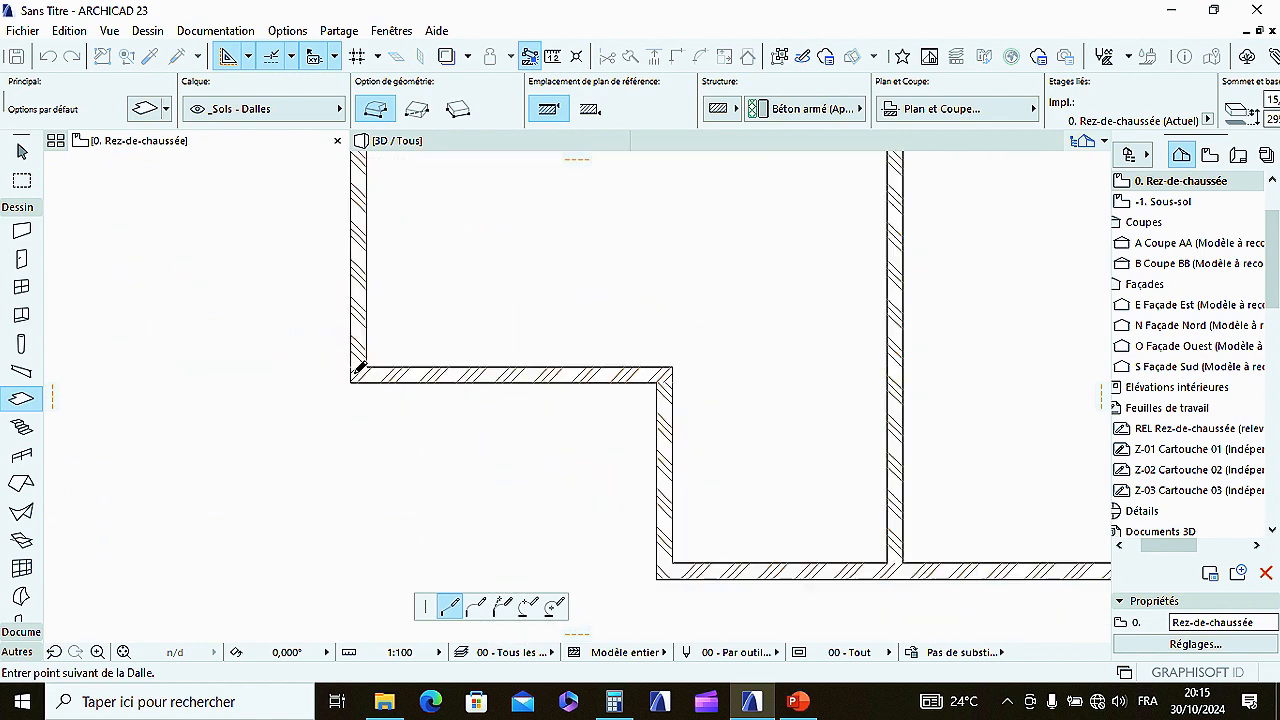
left_click(357, 368)
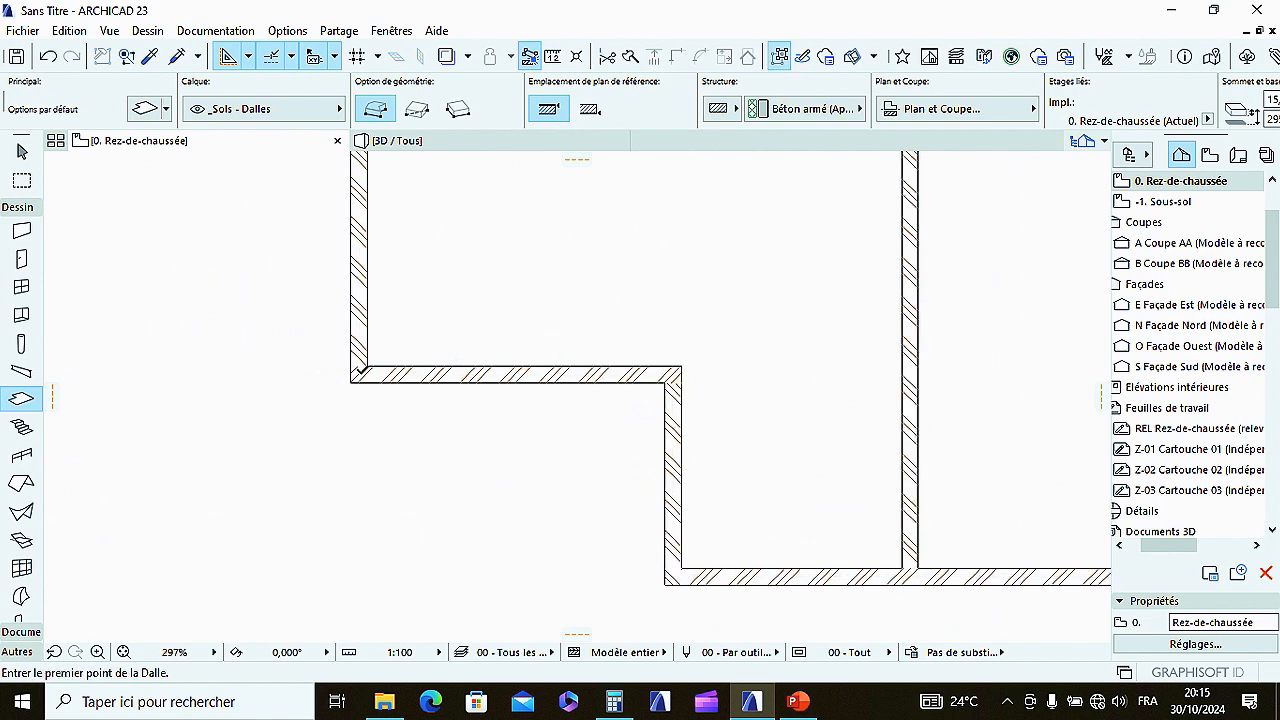
Step: Examine in 3D how the new slab's edges sit on the partitioned building's walls
scroll(357, 368, "down", 5)
left_click(424, 146)
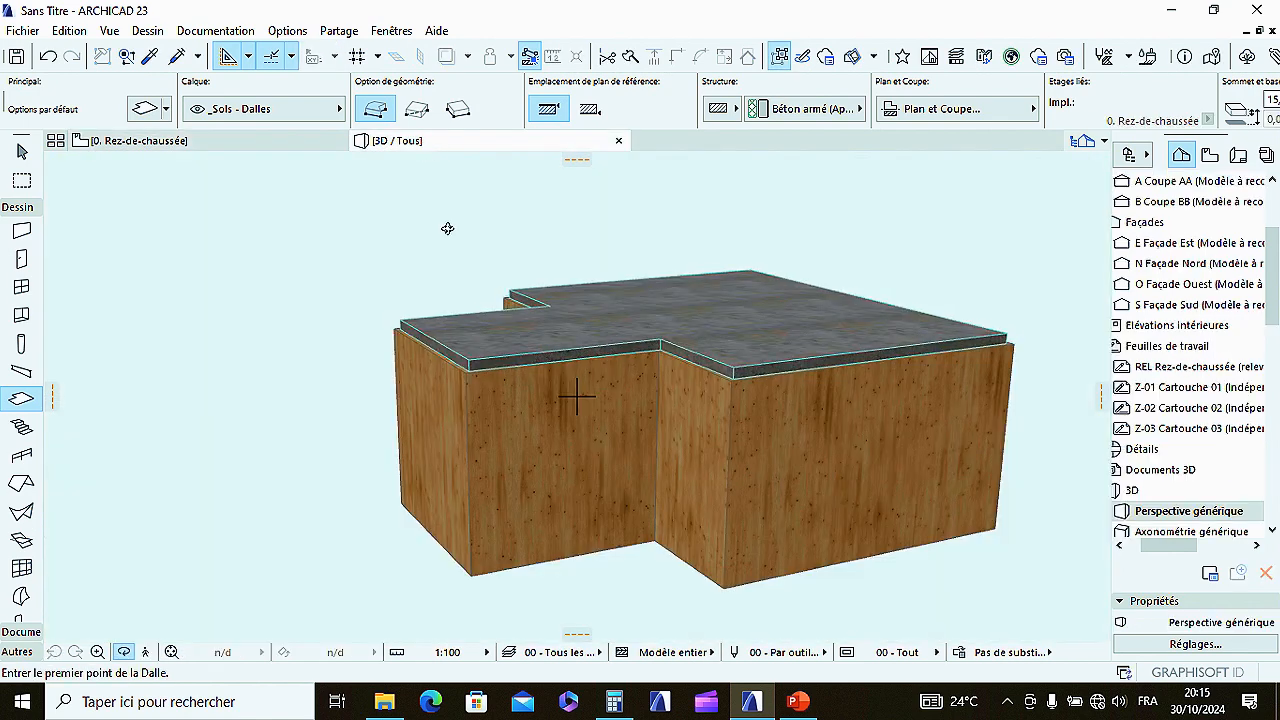
middle_click_drag(497, 366, 481, 448, "shift")
scroll(430, 398, "up", 2)
scroll(416, 390, "down", 1)
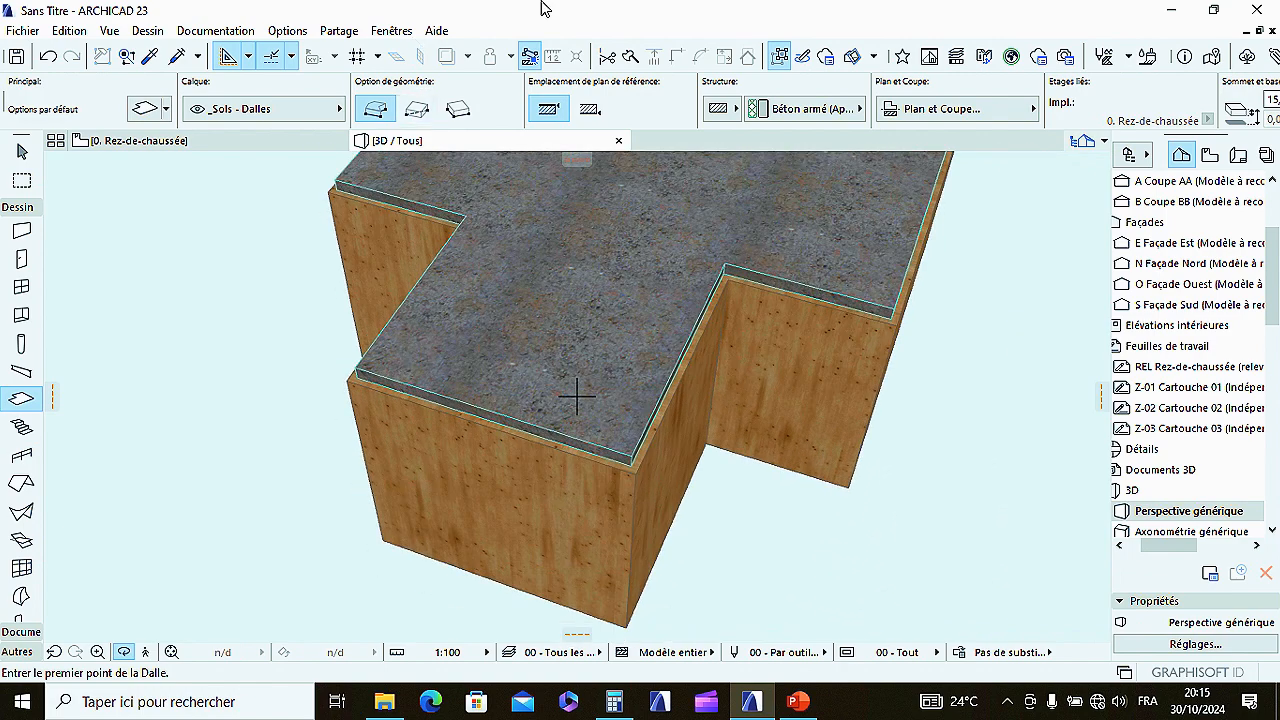
mouse_move(740, 6)
middle_click_drag(500, 523, 506, 471, "shift")
key("Escape")
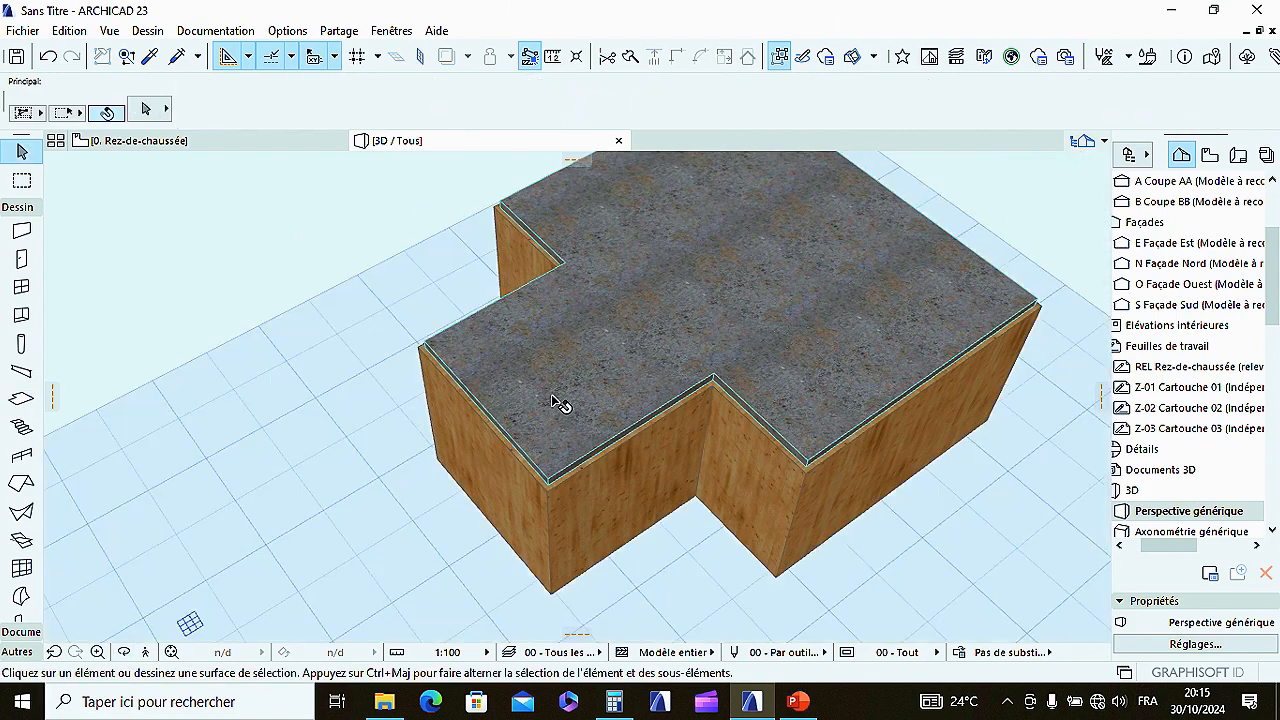
left_click(608, 378)
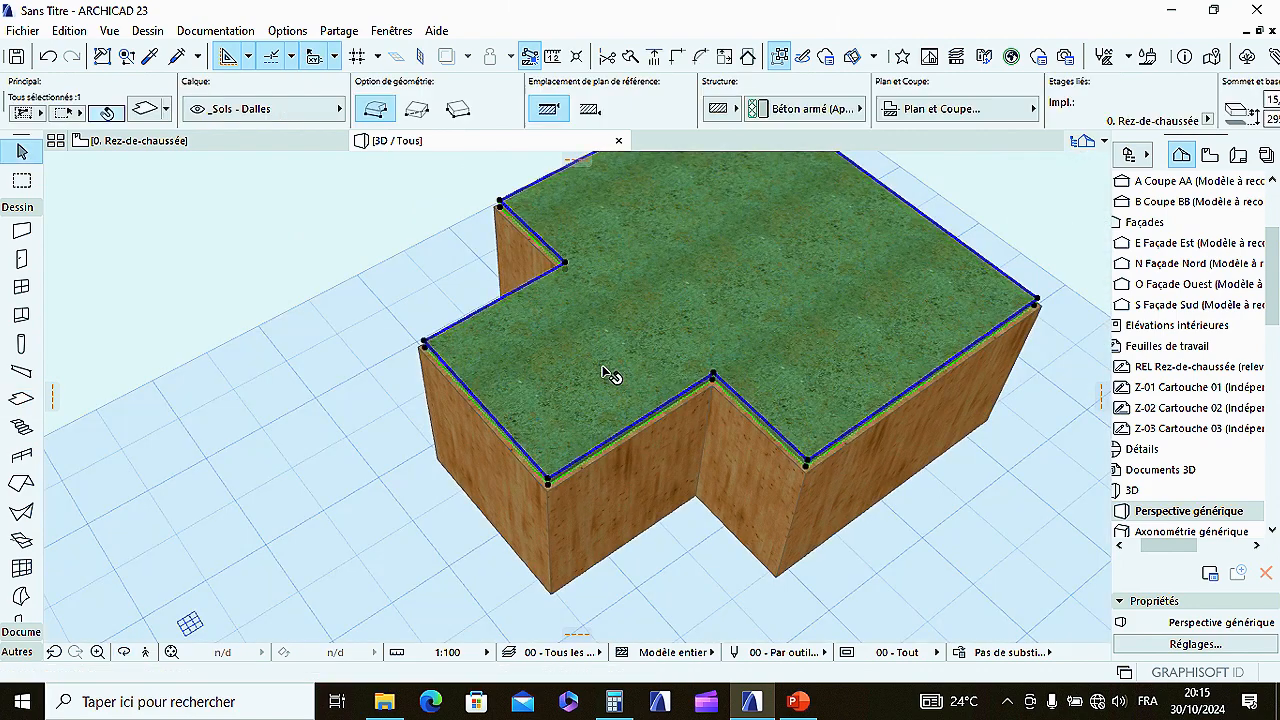
Step: On the ground-floor plan, offset the partitioned building's whole slab outline outward from the wall centrelines to the walls' outer edges
left_click(178, 141)
scroll(434, 349, "up", 3)
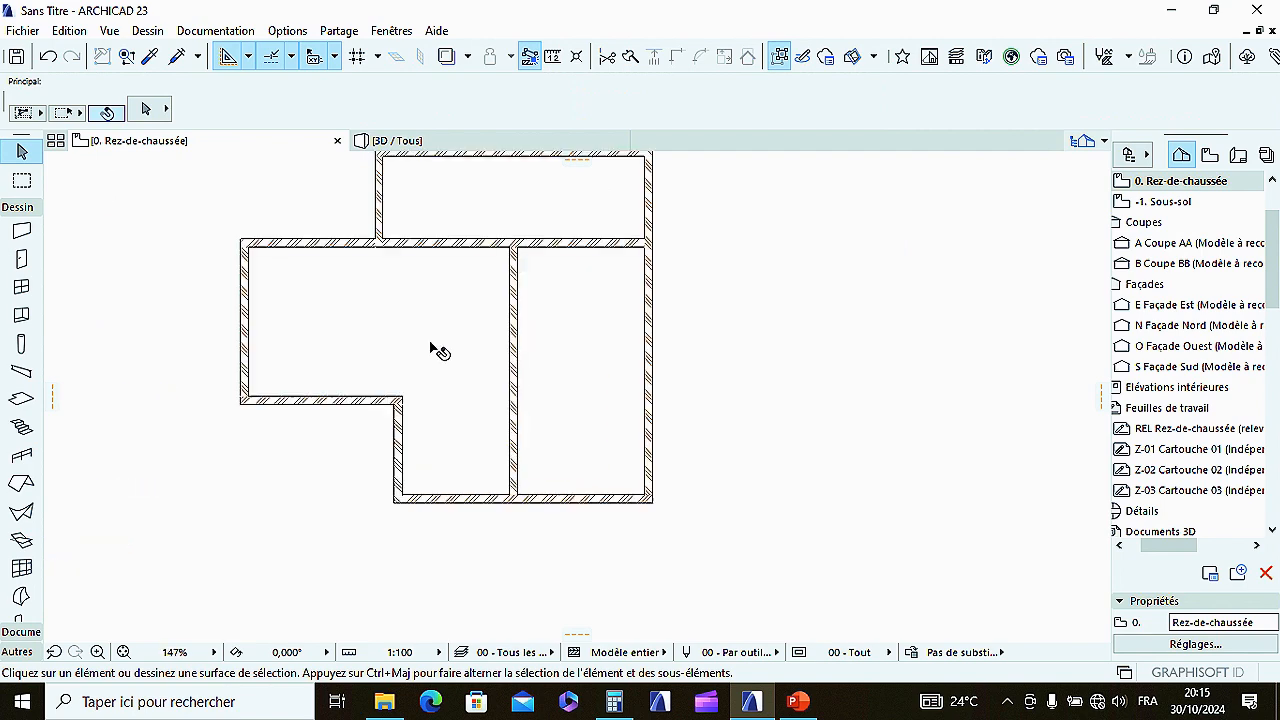
left_click(437, 346)
scroll(457, 409, "down", 2)
scroll(428, 395, "up", 4)
key("Escape")
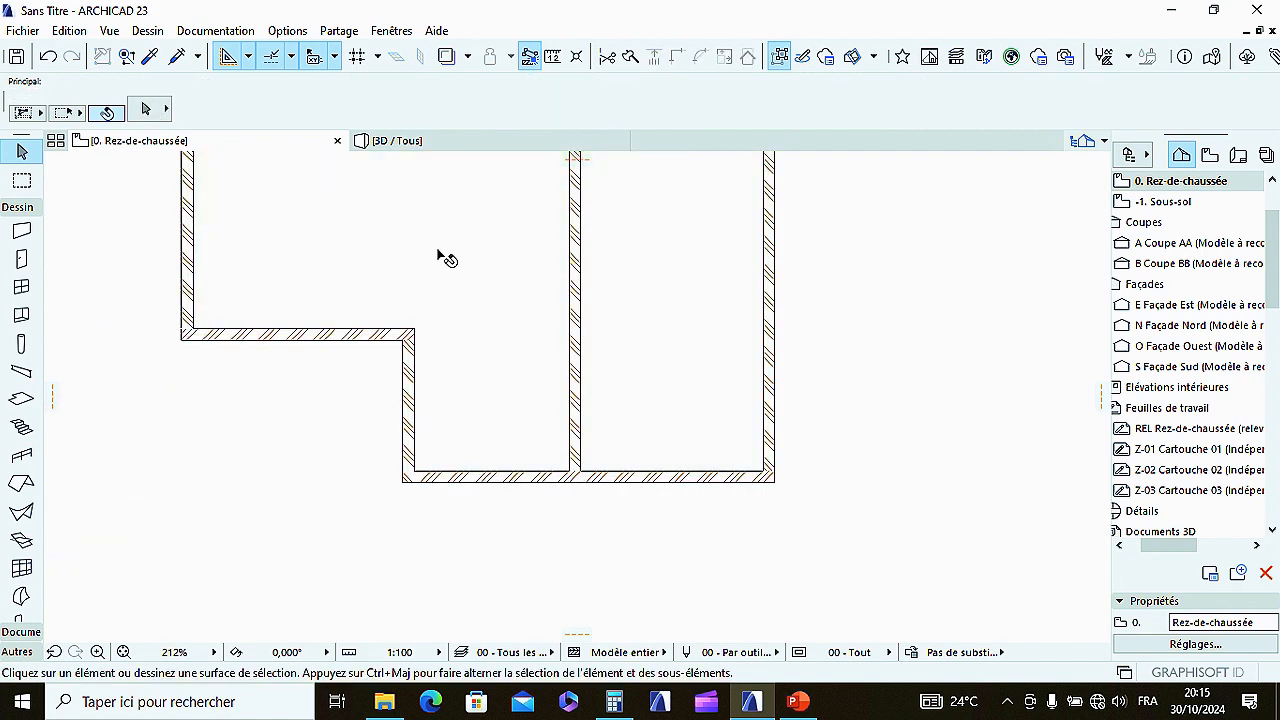
left_click(443, 259)
scroll(408, 342, "up", 5)
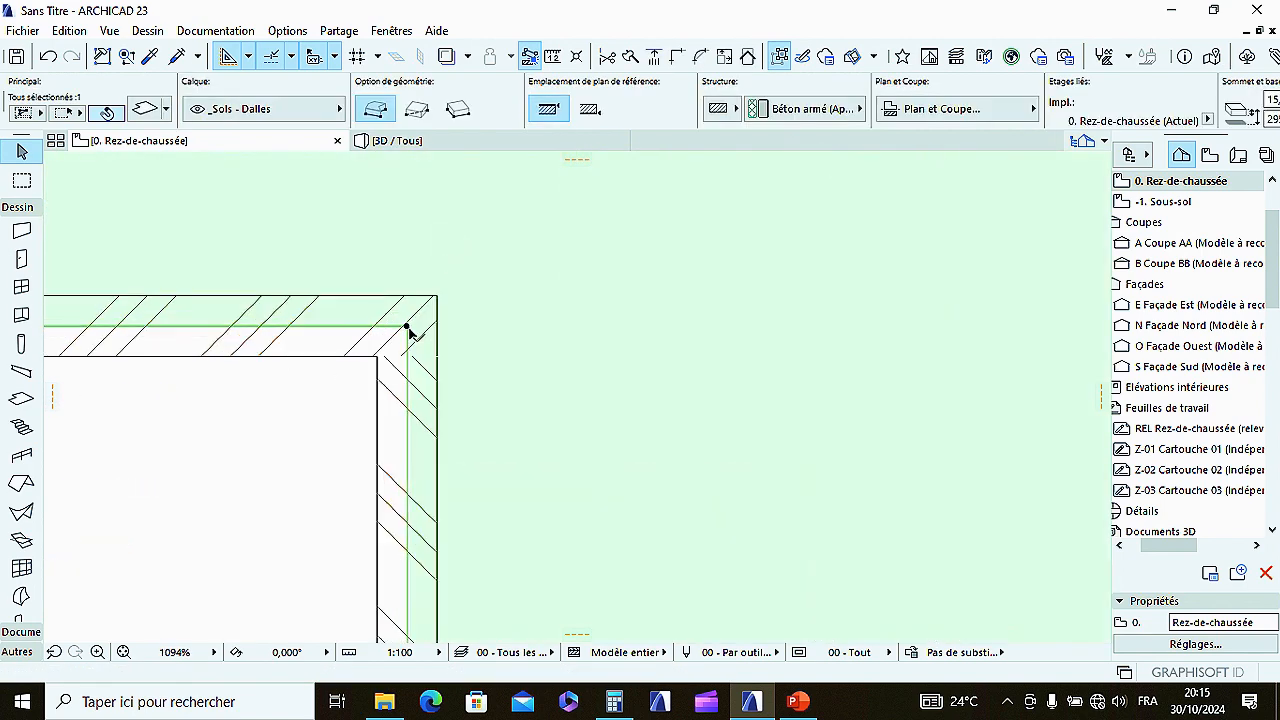
left_click(406, 327)
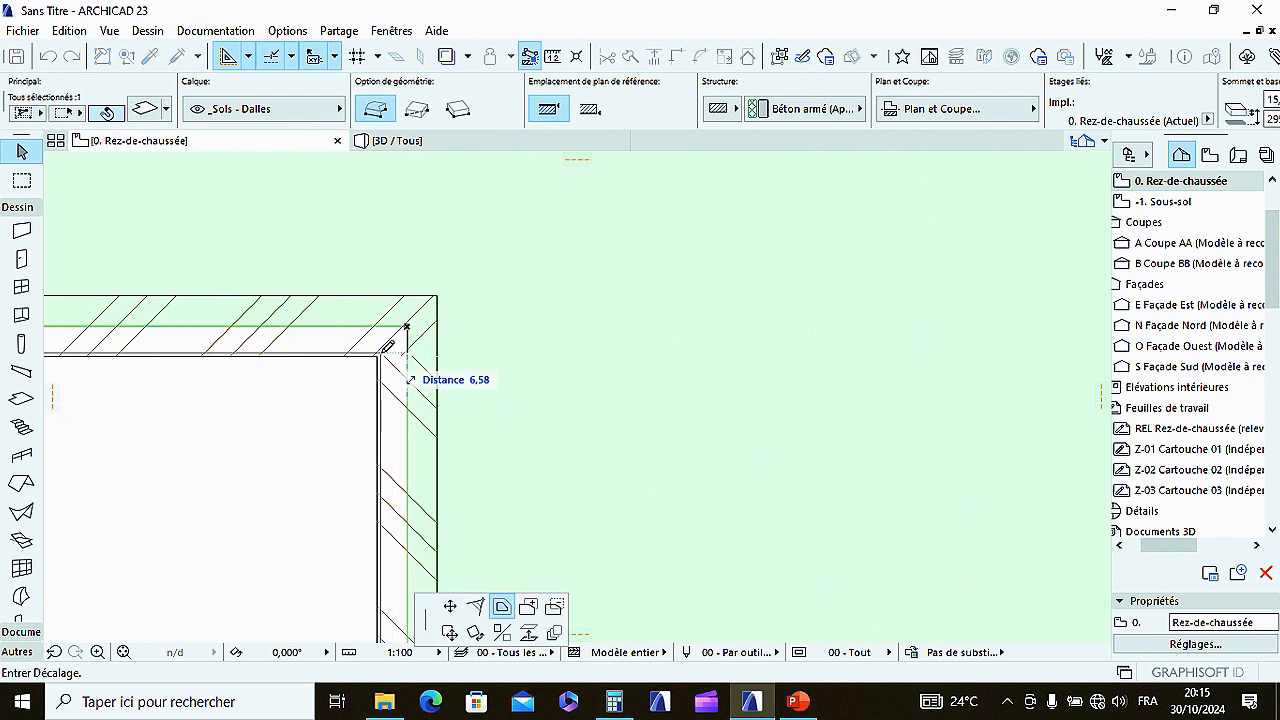
left_click(380, 356)
scroll(471, 380, "down", 10)
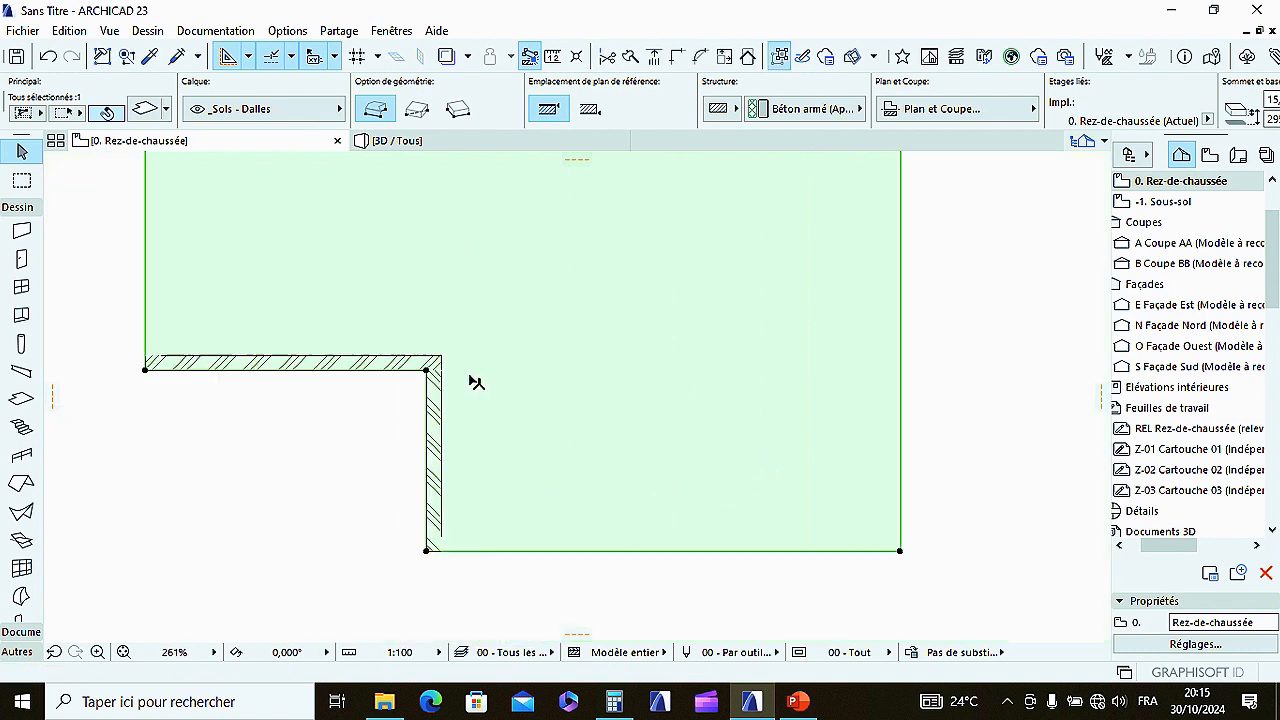
scroll(476, 379, "down", 3)
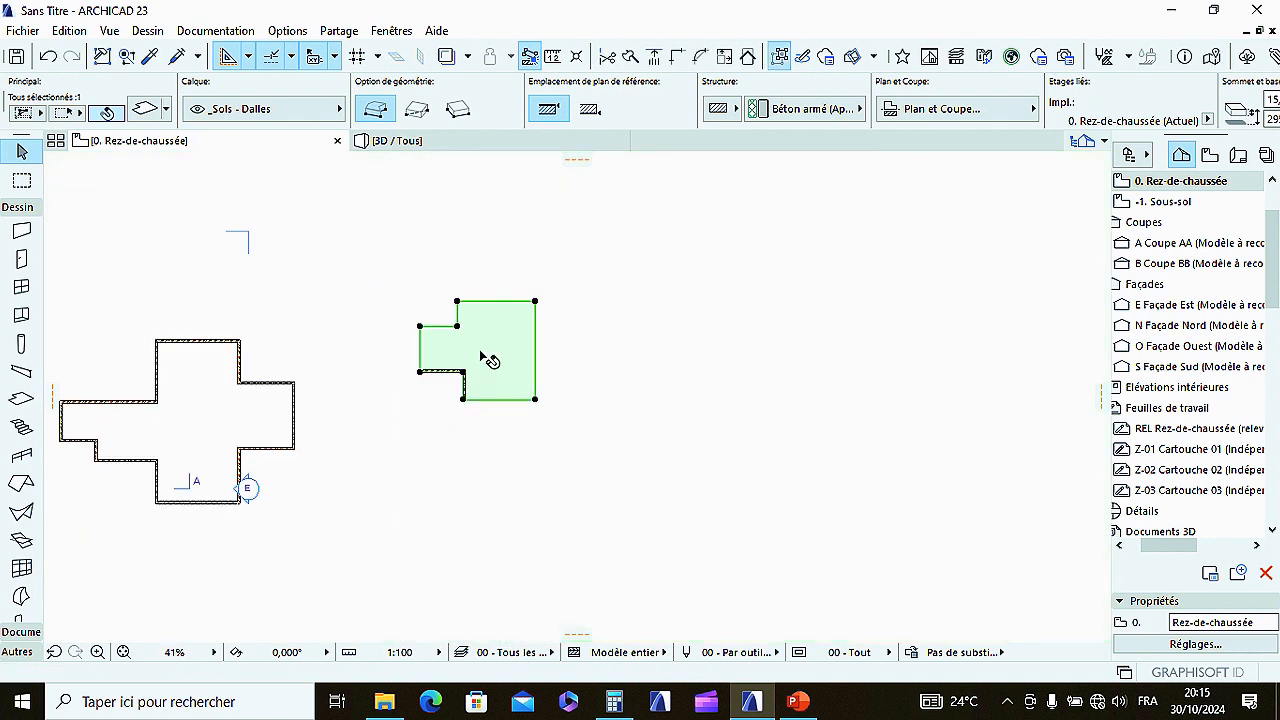
Step: Examine the enlarged slab in 3D from several angles to check its alignment with the outer wall faces
left_click(370, 301)
left_click(397, 141)
left_click(595, 334)
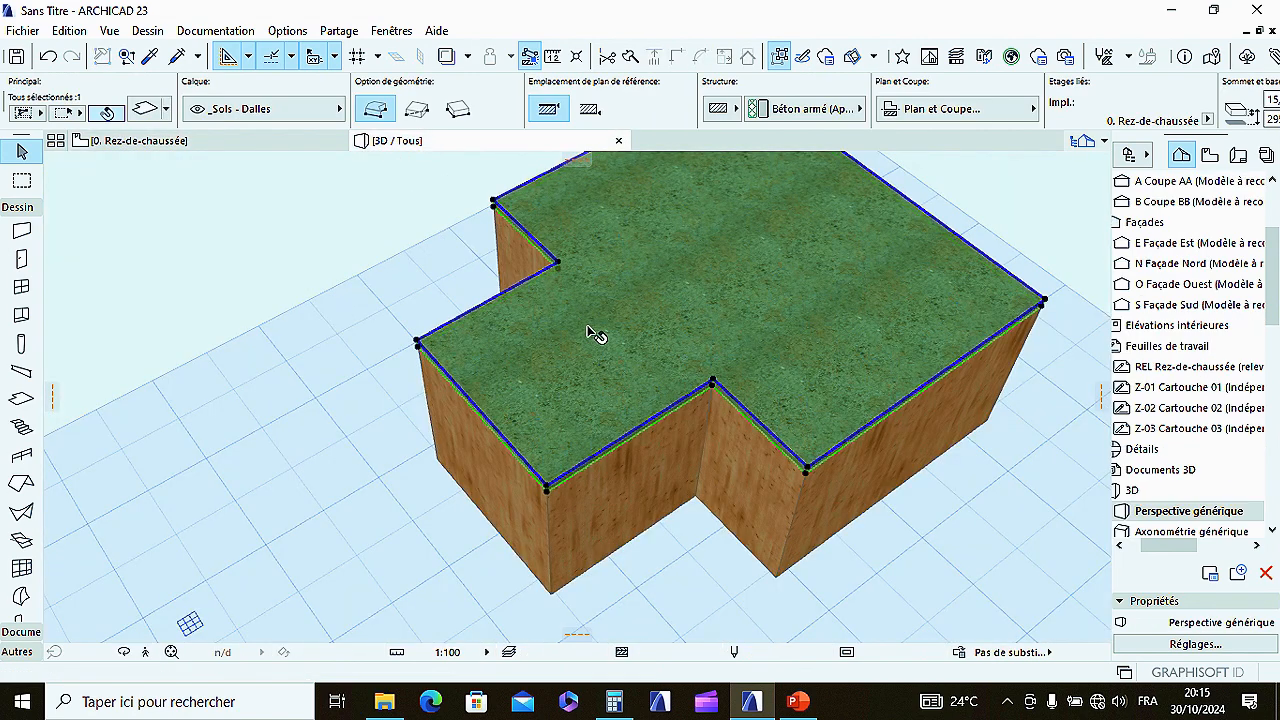
scroll(575, 380, "down", 2)
left_click(575, 380)
left_click(337, 251)
left_click(563, 346)
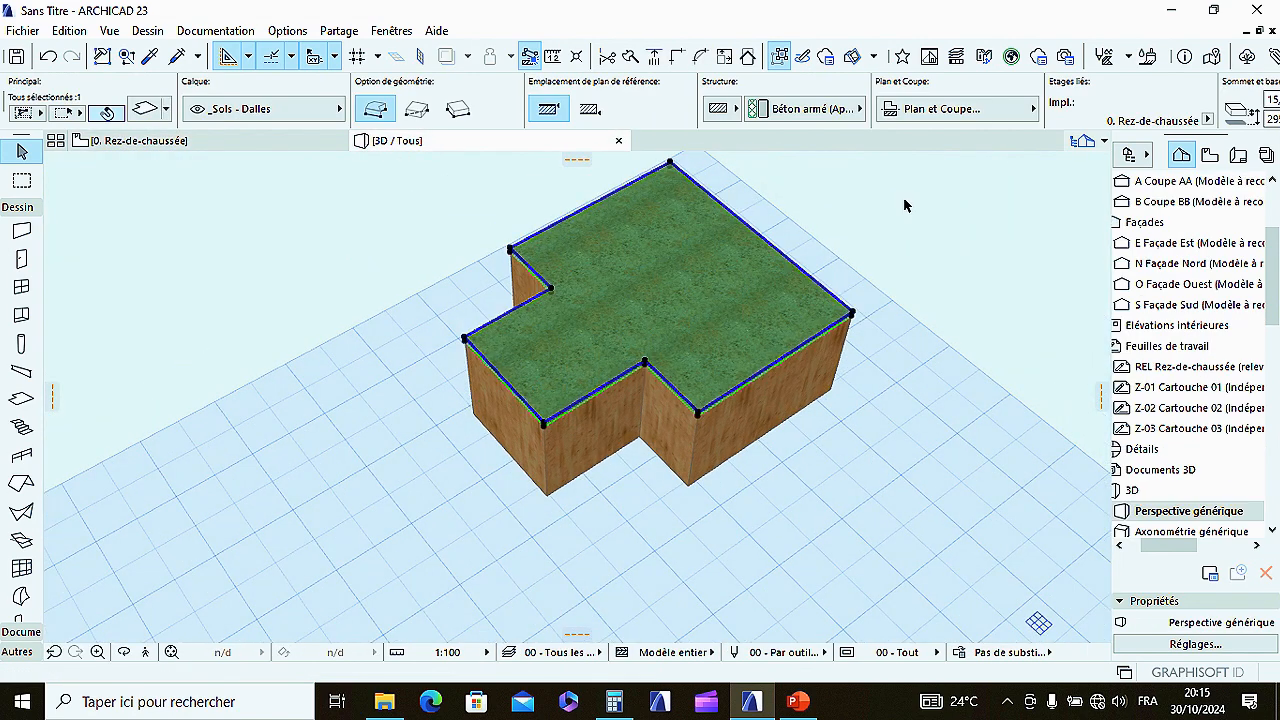
right_click(906, 201)
left_click(952, 521)
left_click_drag(678, 324, 820, 264)
scroll(634, 357, "up", 5)
key("Escape")
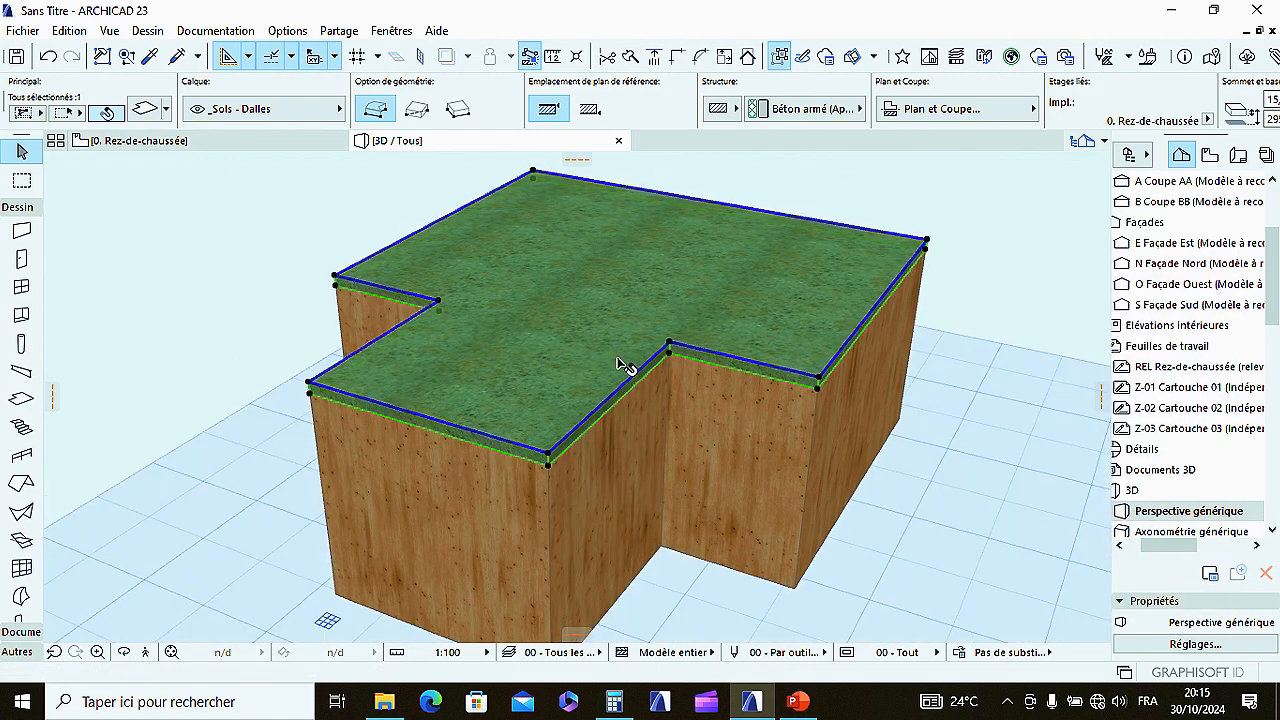
Step: Give the partitioned building's slab a custom edge angle of 45°
key("Escape")
left_click(542, 360)
left_click(143, 110)
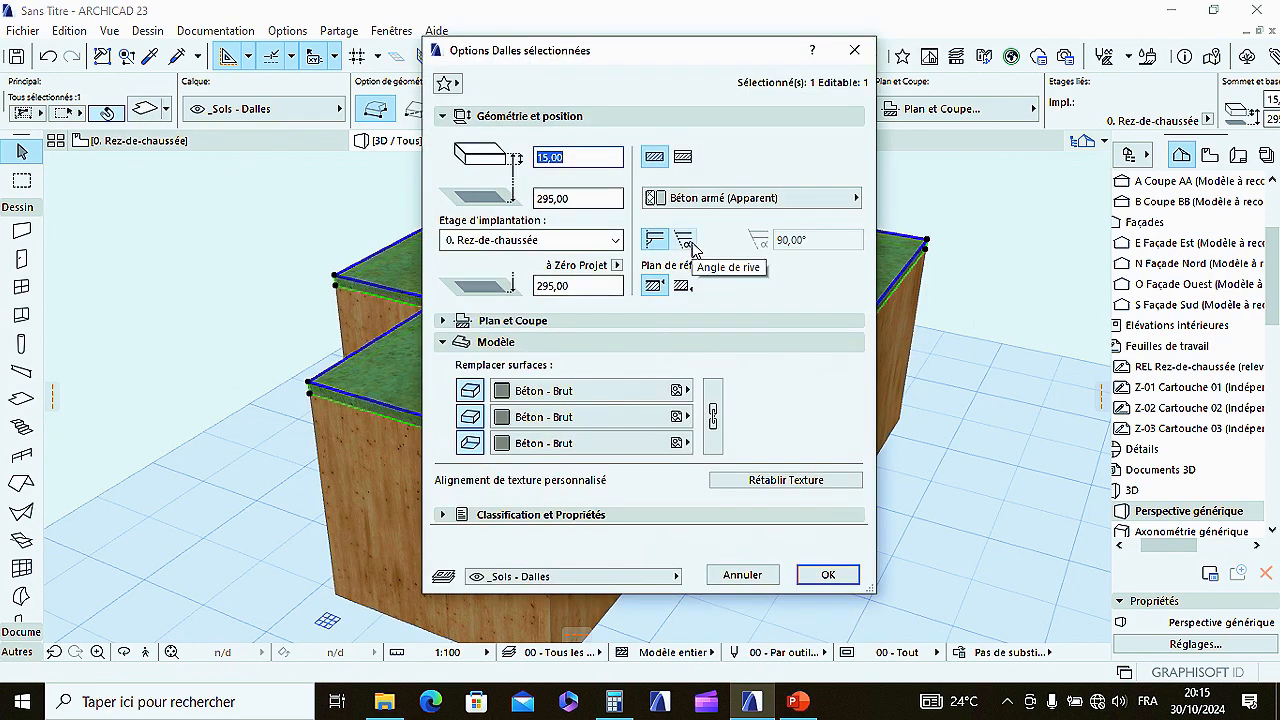
left_click(685, 241)
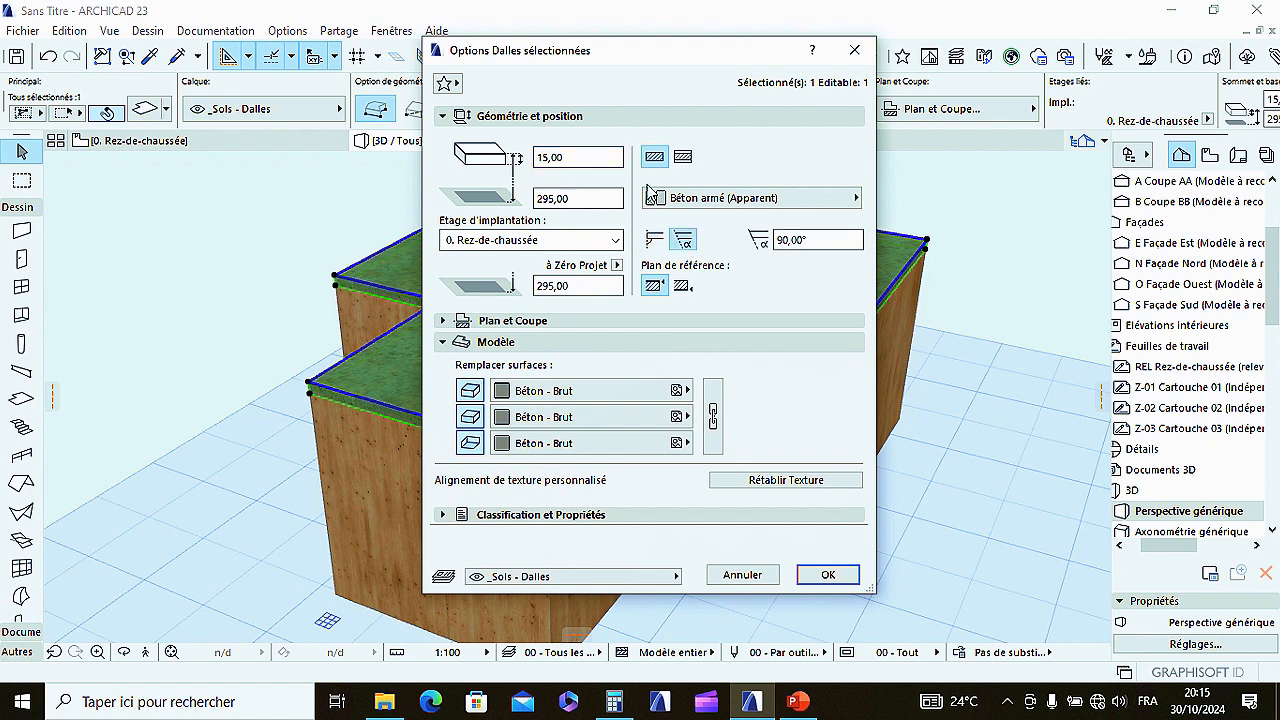
left_click(790, 241)
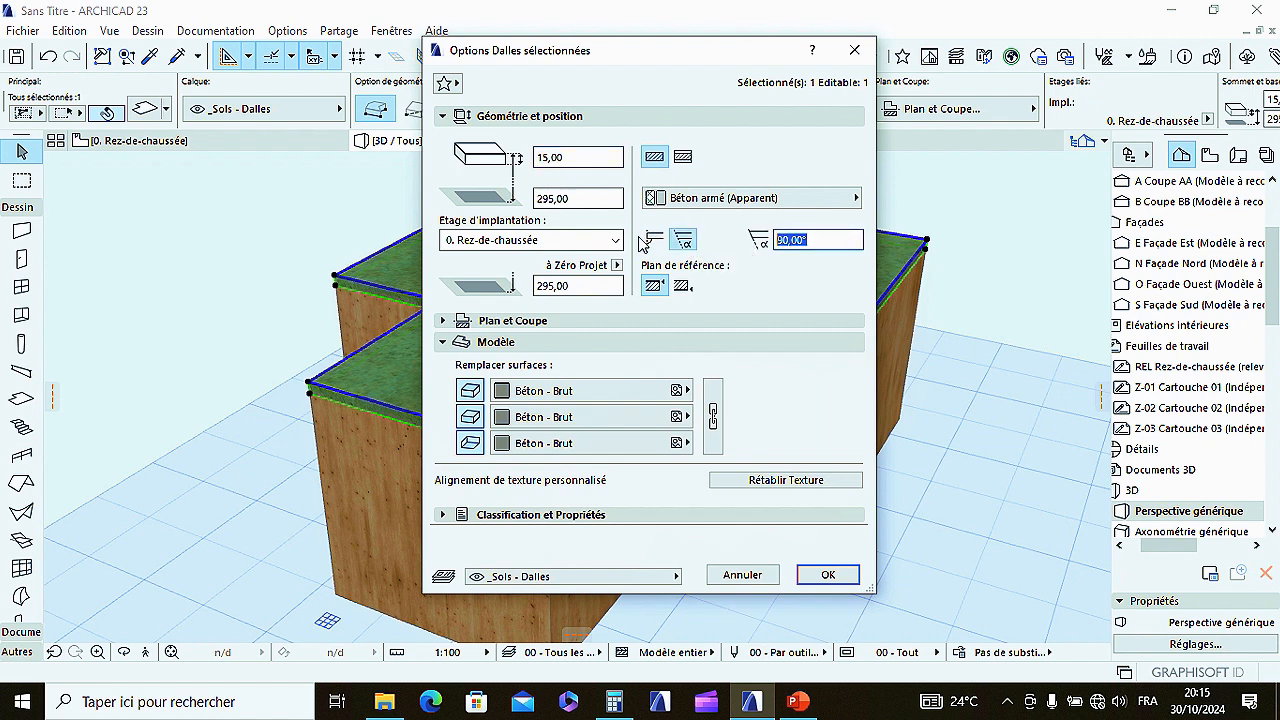
type("45")
key("Tab")
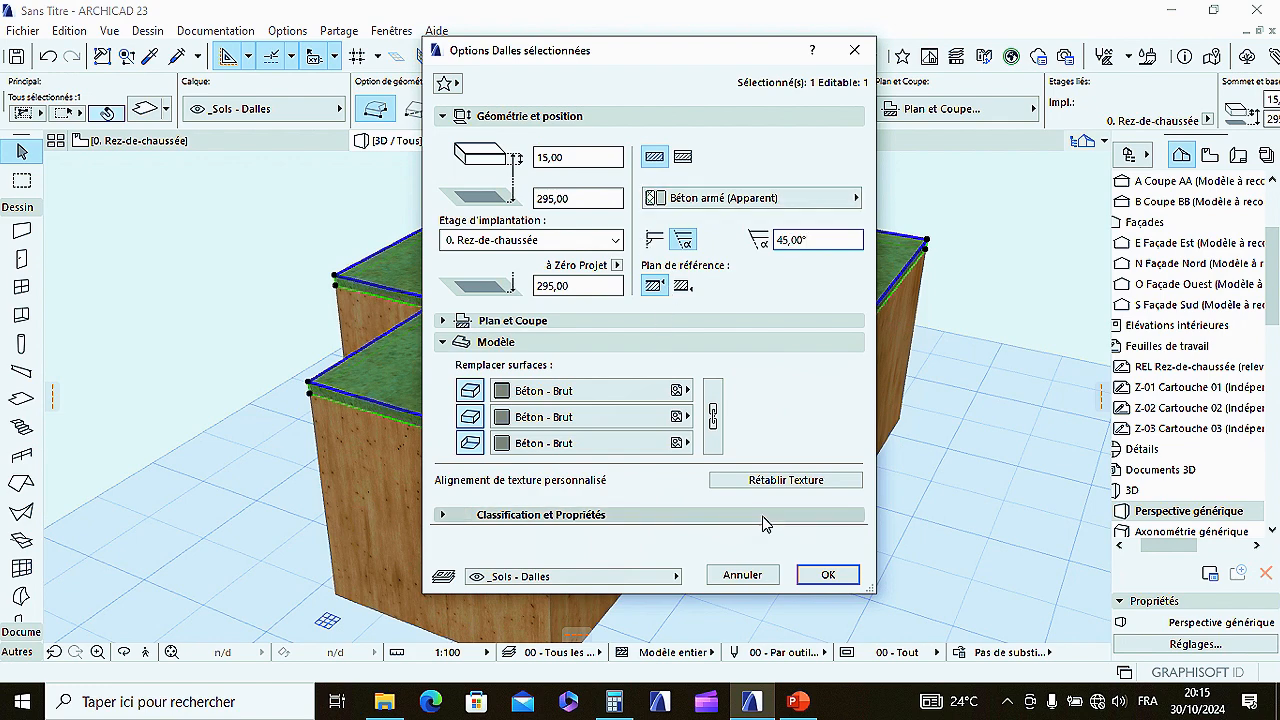
left_click(822, 574)
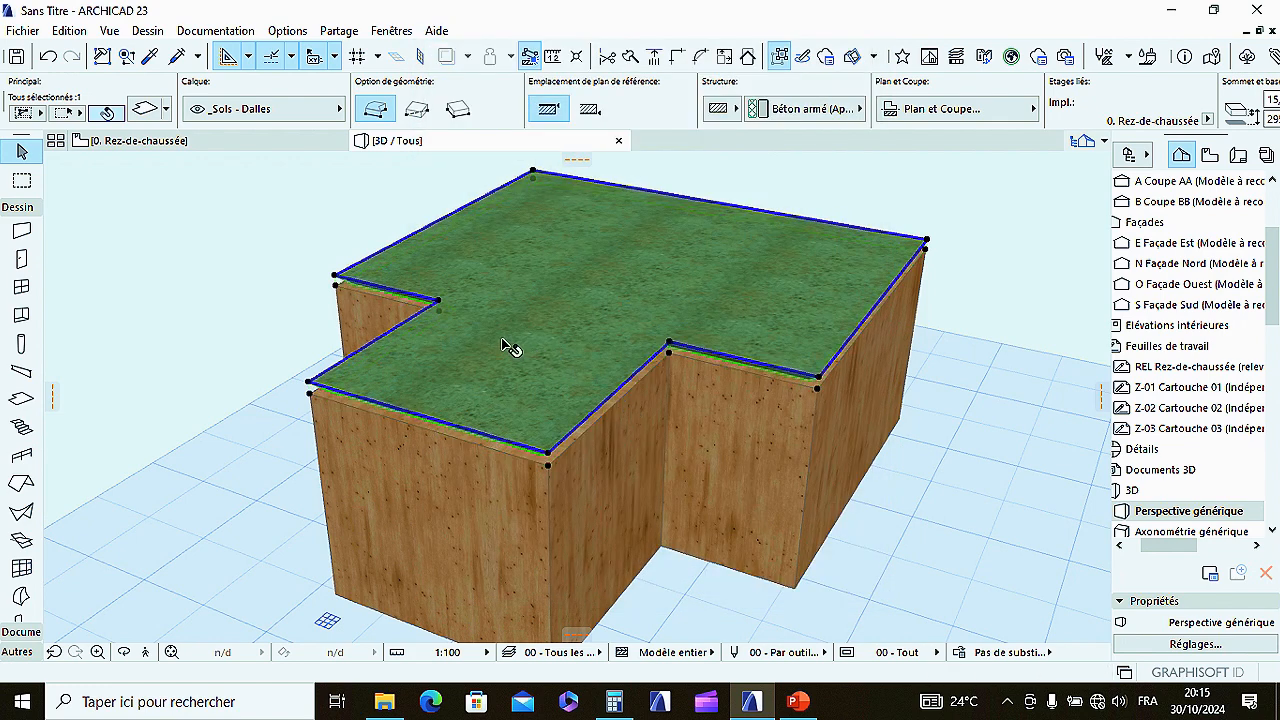
Step: Examine the slab's slanted edges in 3D from several angles, including close up at the wall corners
scroll(520, 468, "up", 3)
scroll(520, 470, "down", 3)
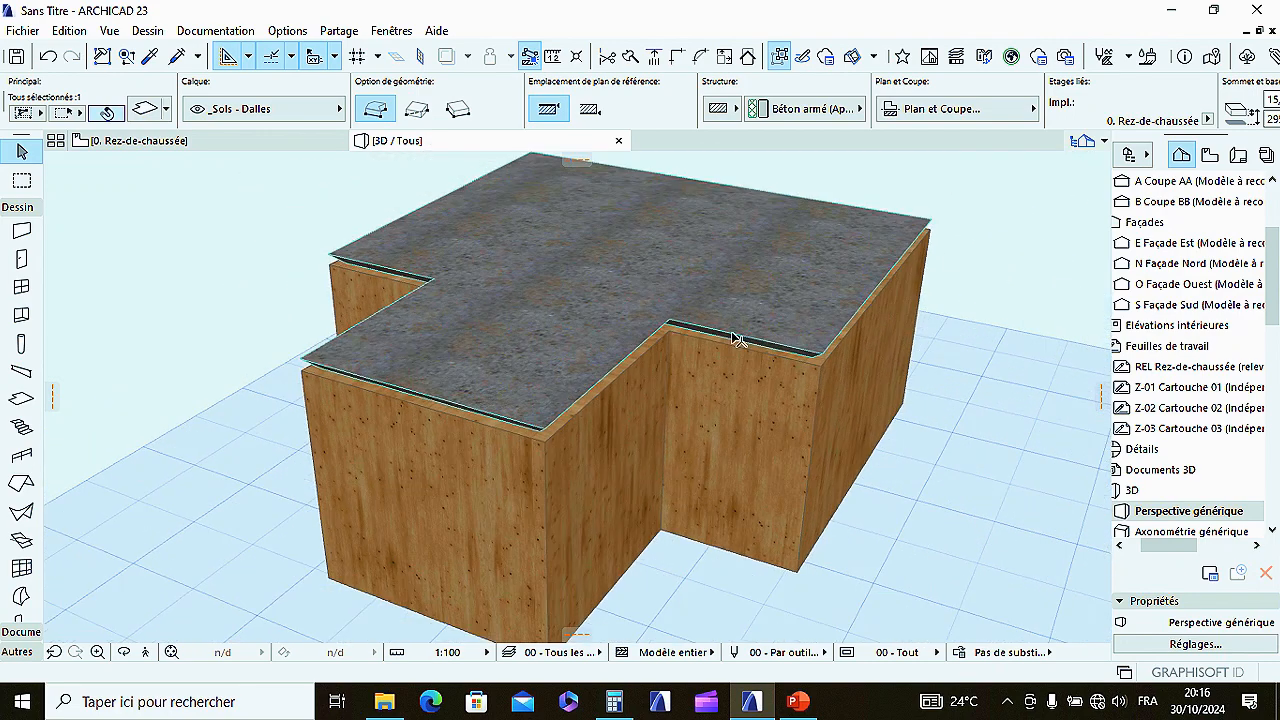
right_click(1024, 190)
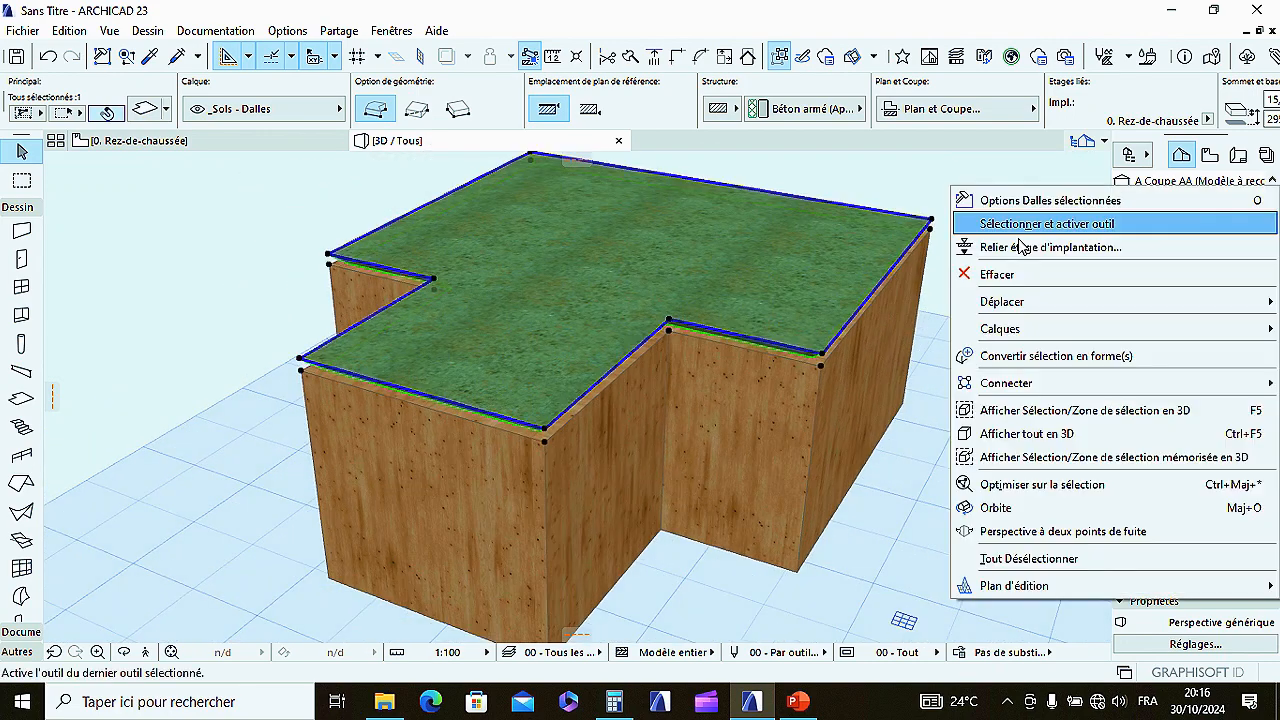
left_click(1020, 510)
left_click_drag(534, 459, 643, 423)
left_click_drag(367, 365, 459, 346)
scroll(397, 340, "up", 5)
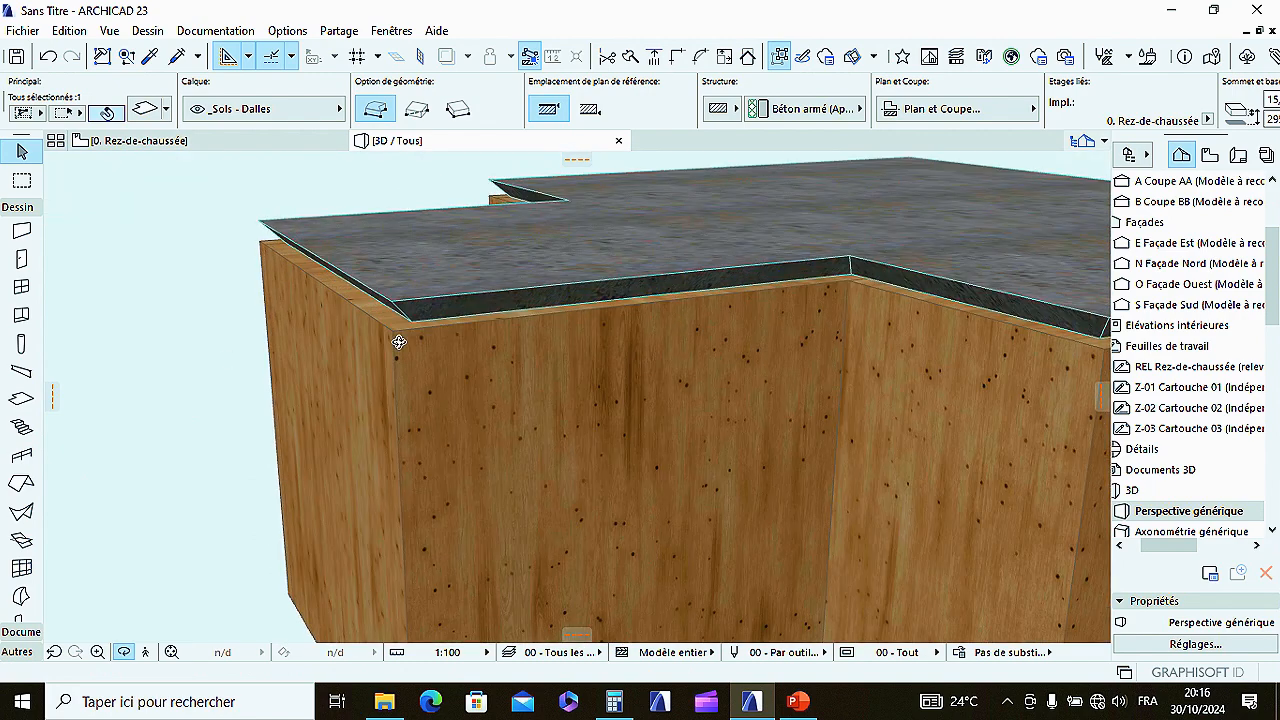
left_click_drag(443, 303, 295, 309)
scroll(360, 329, "down", 5)
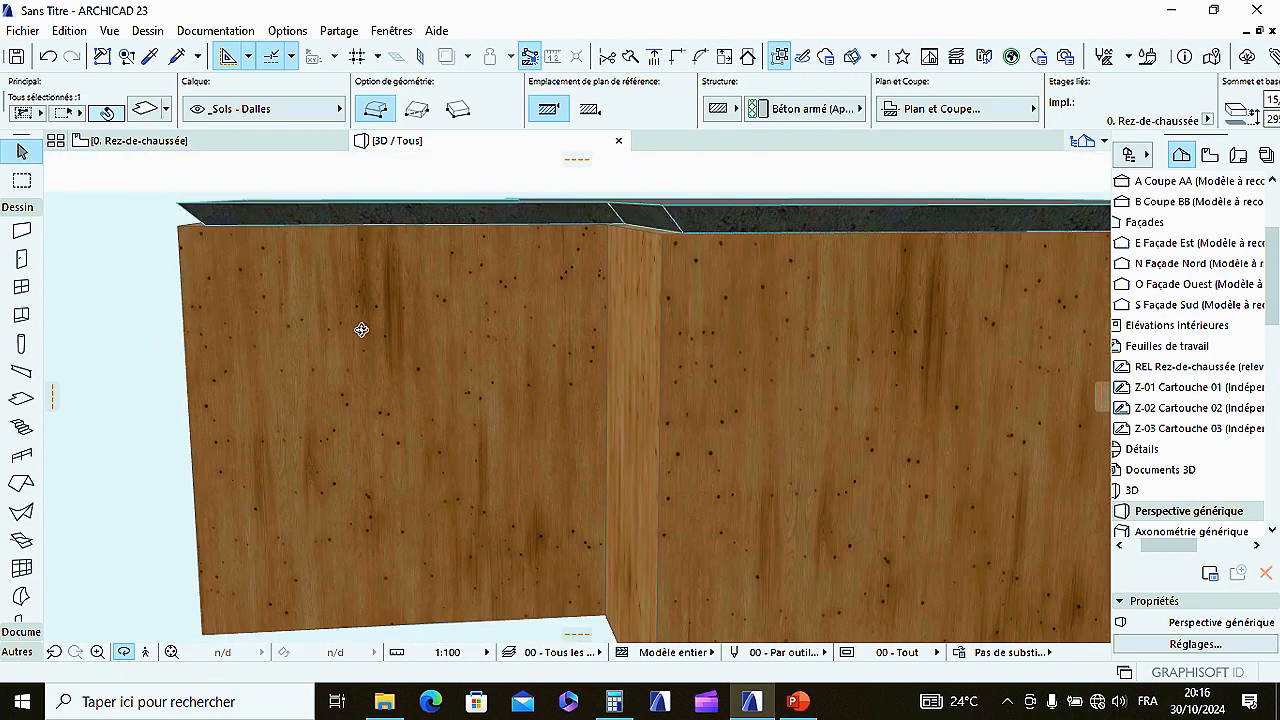
left_click_drag(447, 338, 680, 364)
scroll(577, 398, "up", 2)
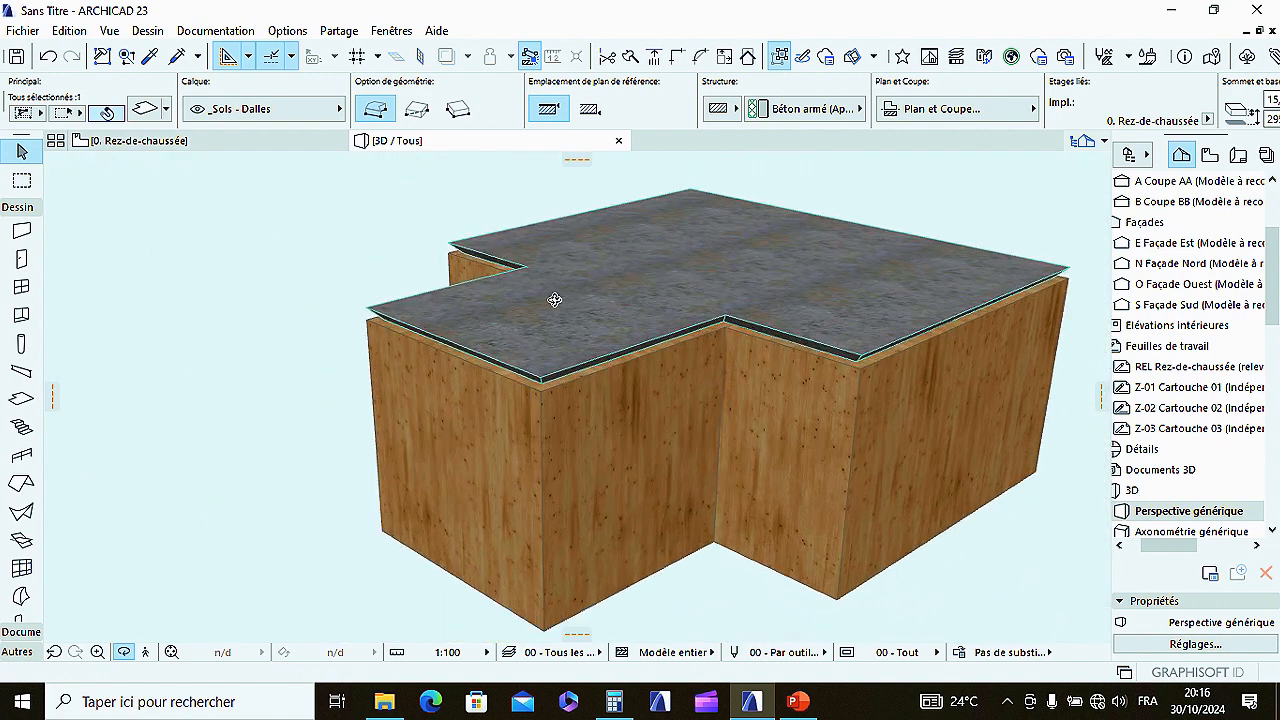
key("Escape")
key("Escape")
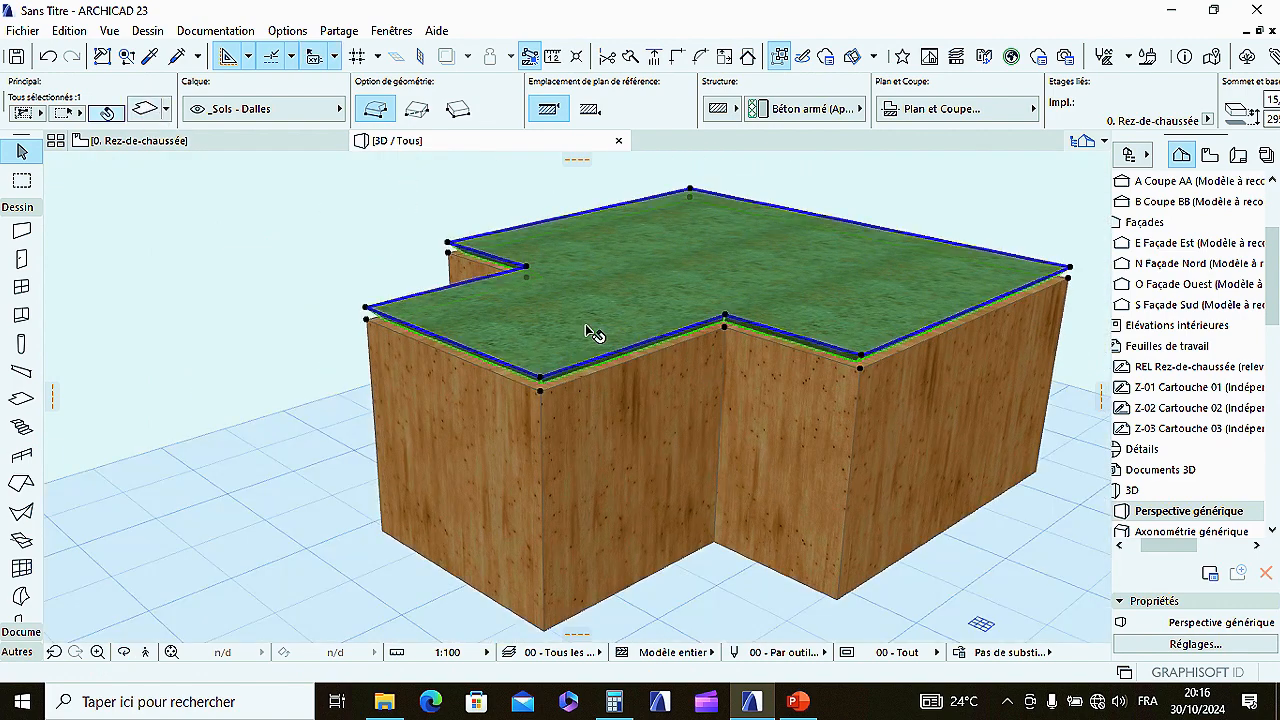
Step: Set the edge angle of the partitioned building's slab to 35°
left_click(624, 316)
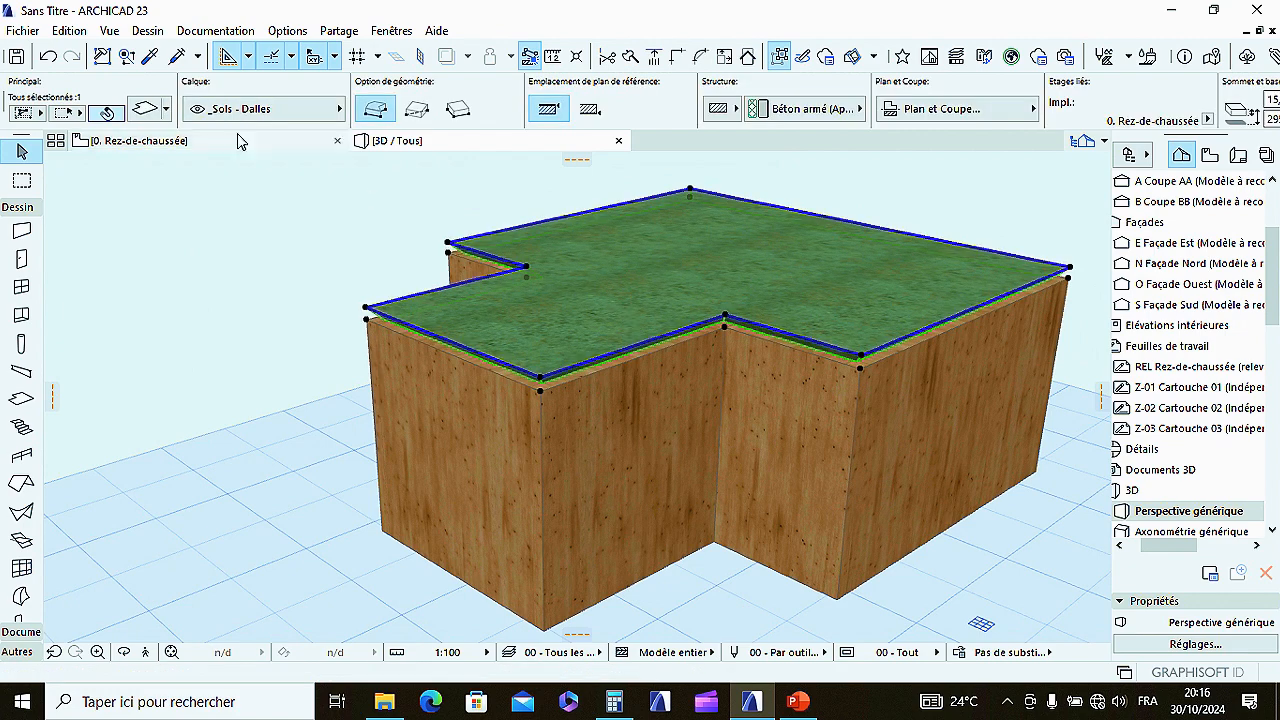
left_click(145, 110)
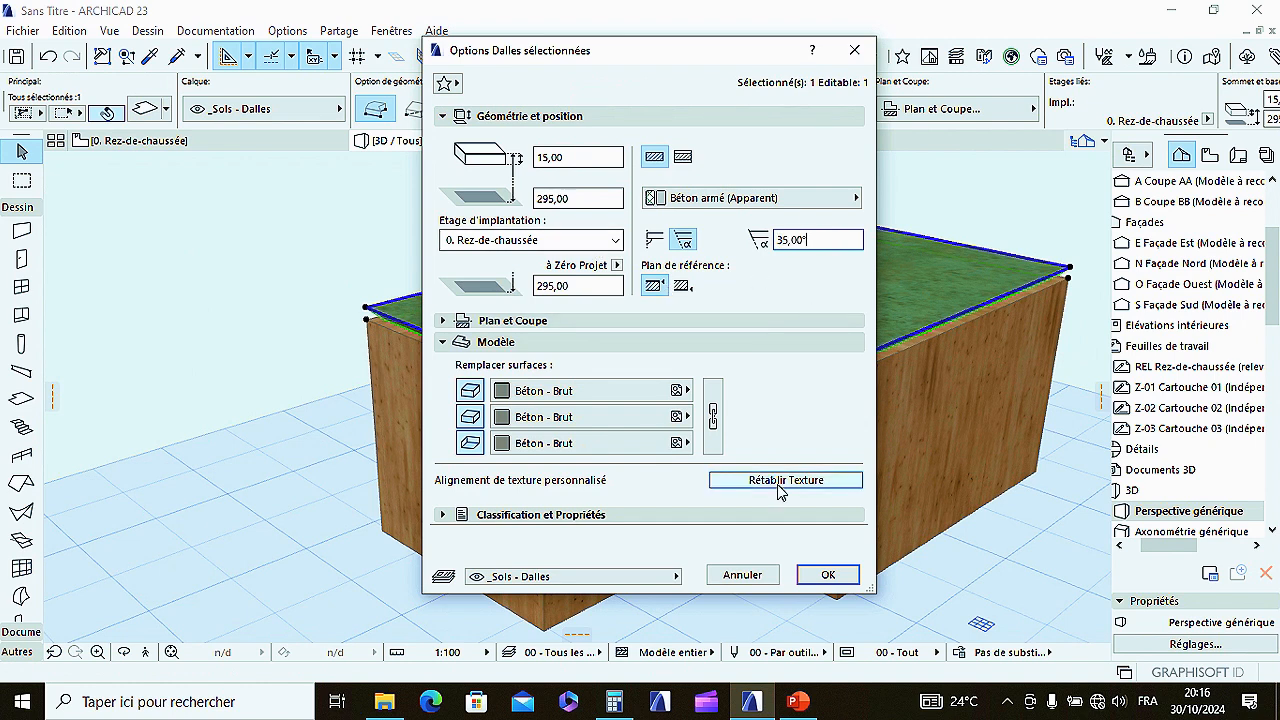
left_click(828, 576)
scroll(496, 330, "up", 4)
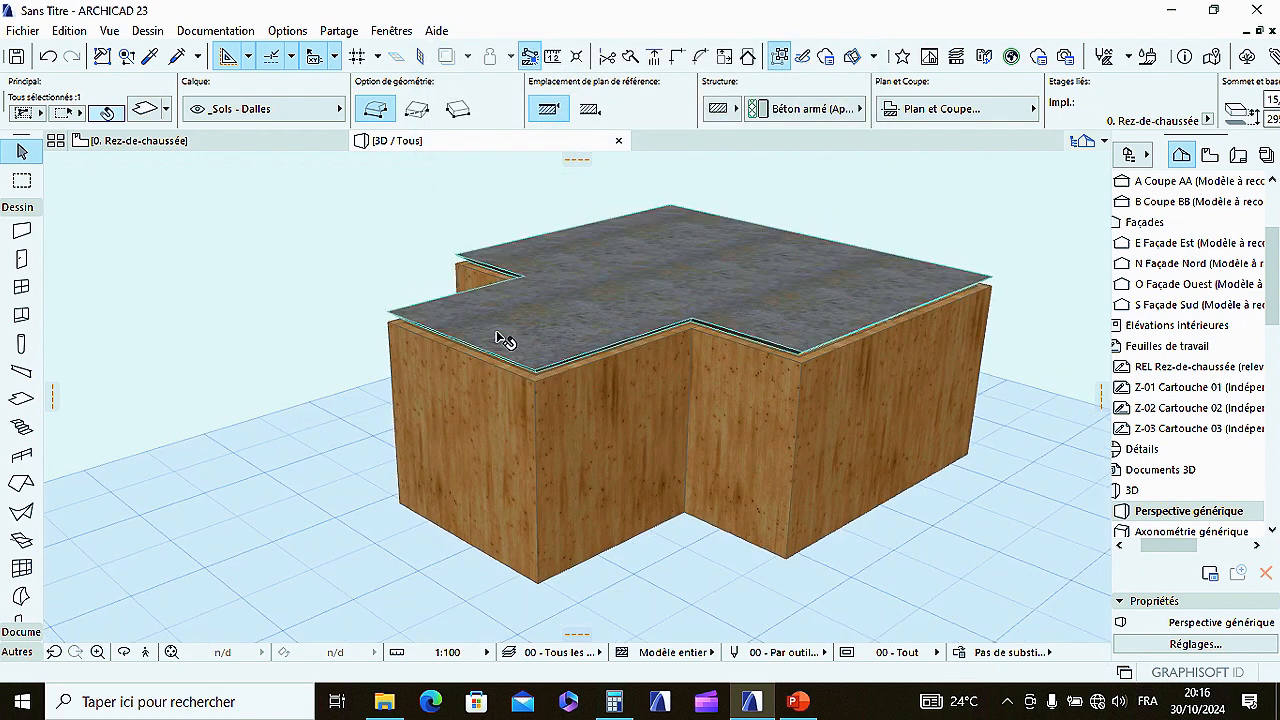
right_click(261, 198)
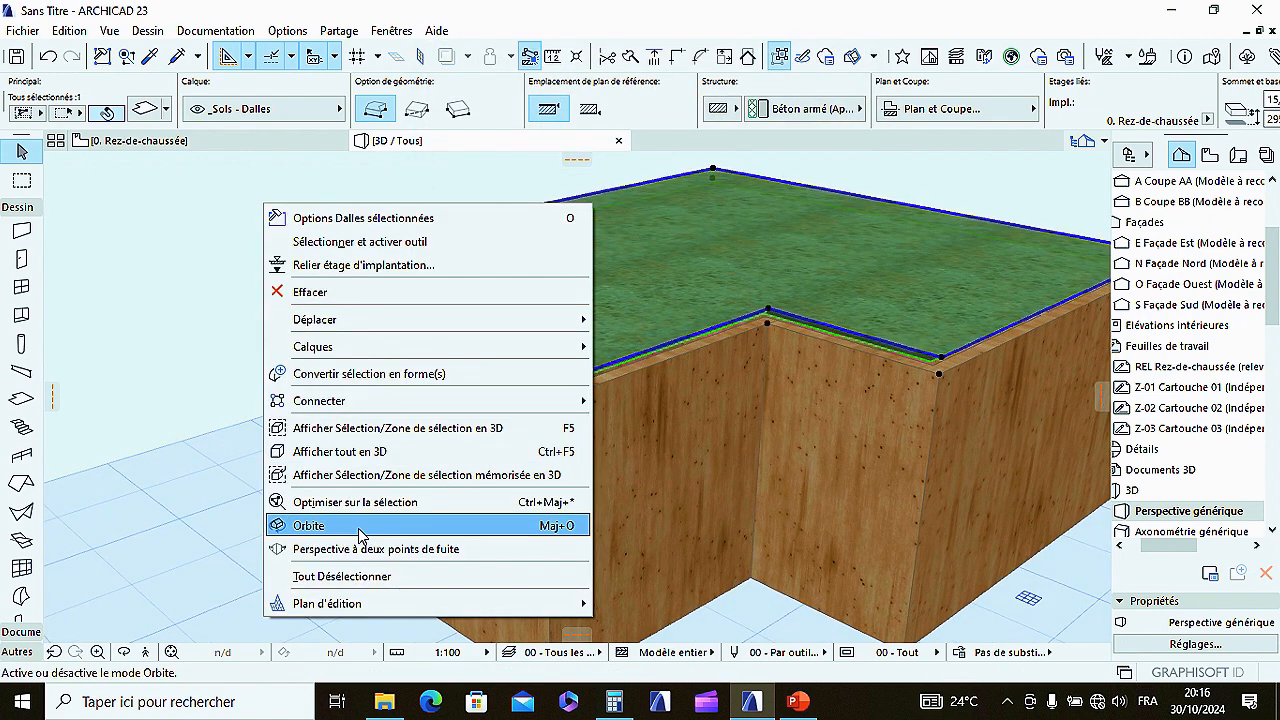
left_click(359, 529)
left_click_drag(493, 415, 359, 371)
key("Escape")
key("Escape")
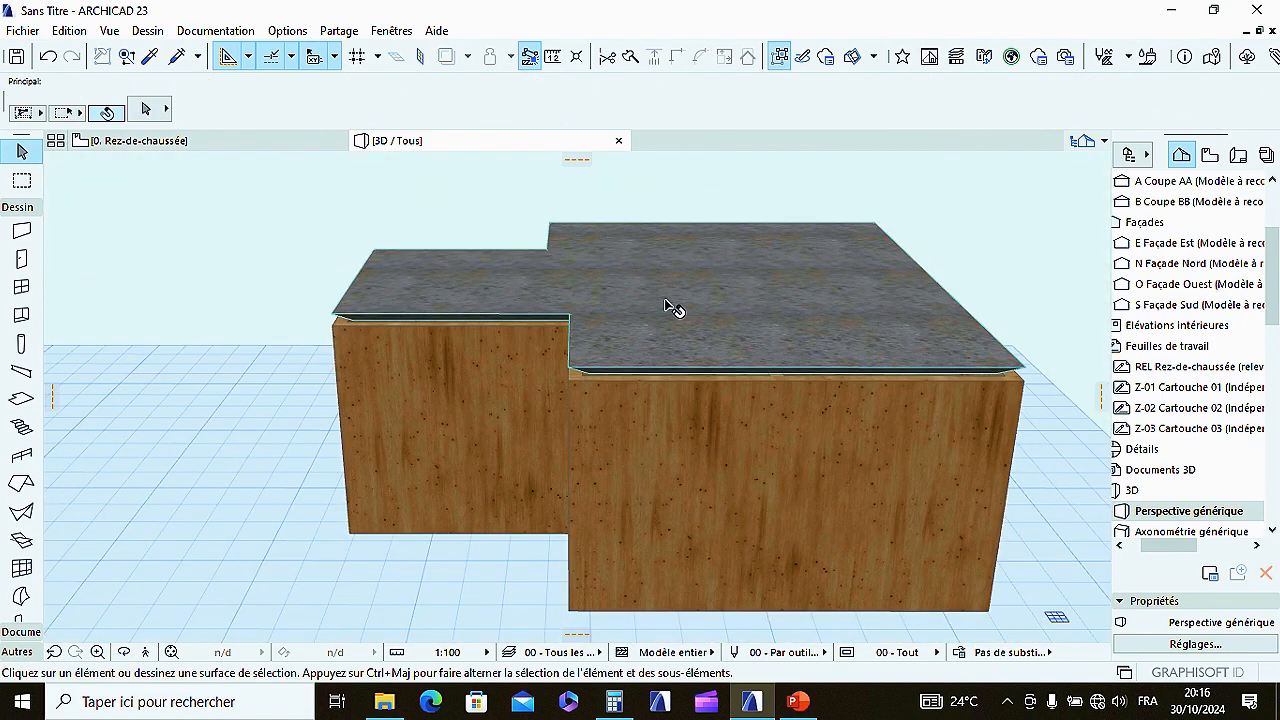
Step: Set the edge angle of the partitioned building's slab to 90°
left_click(674, 309)
left_click(146, 109)
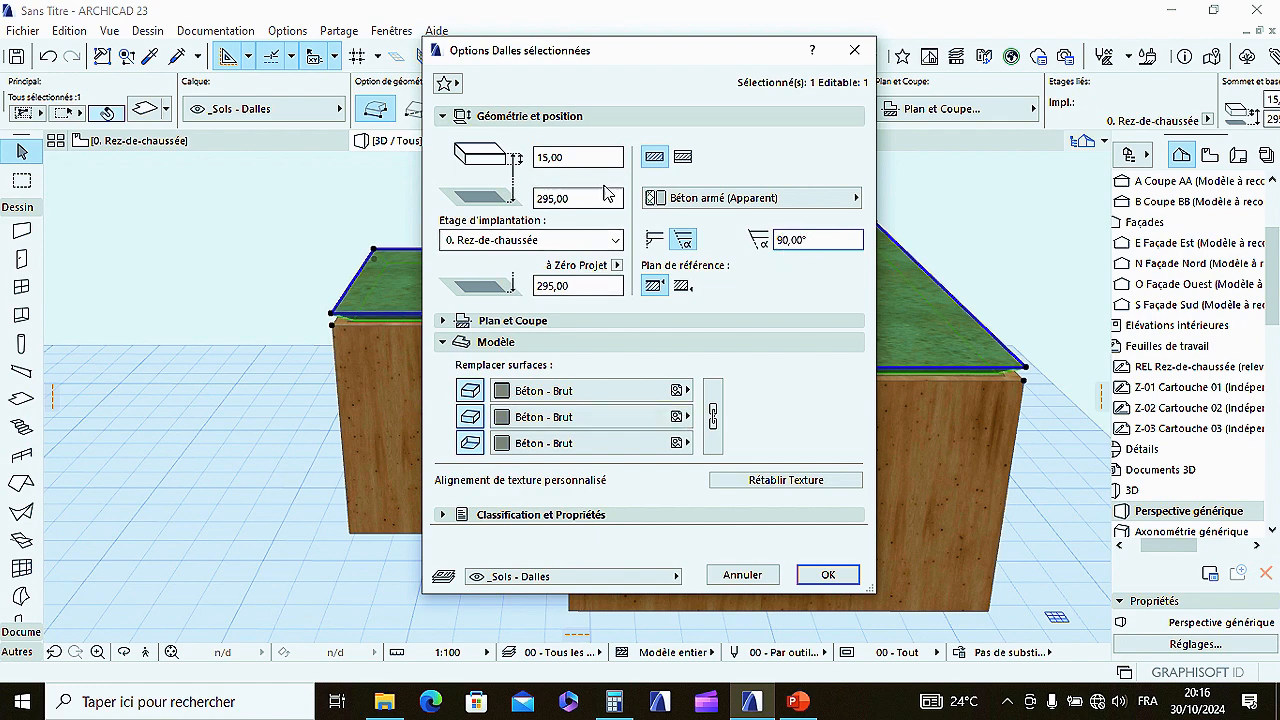
left_click(828, 574)
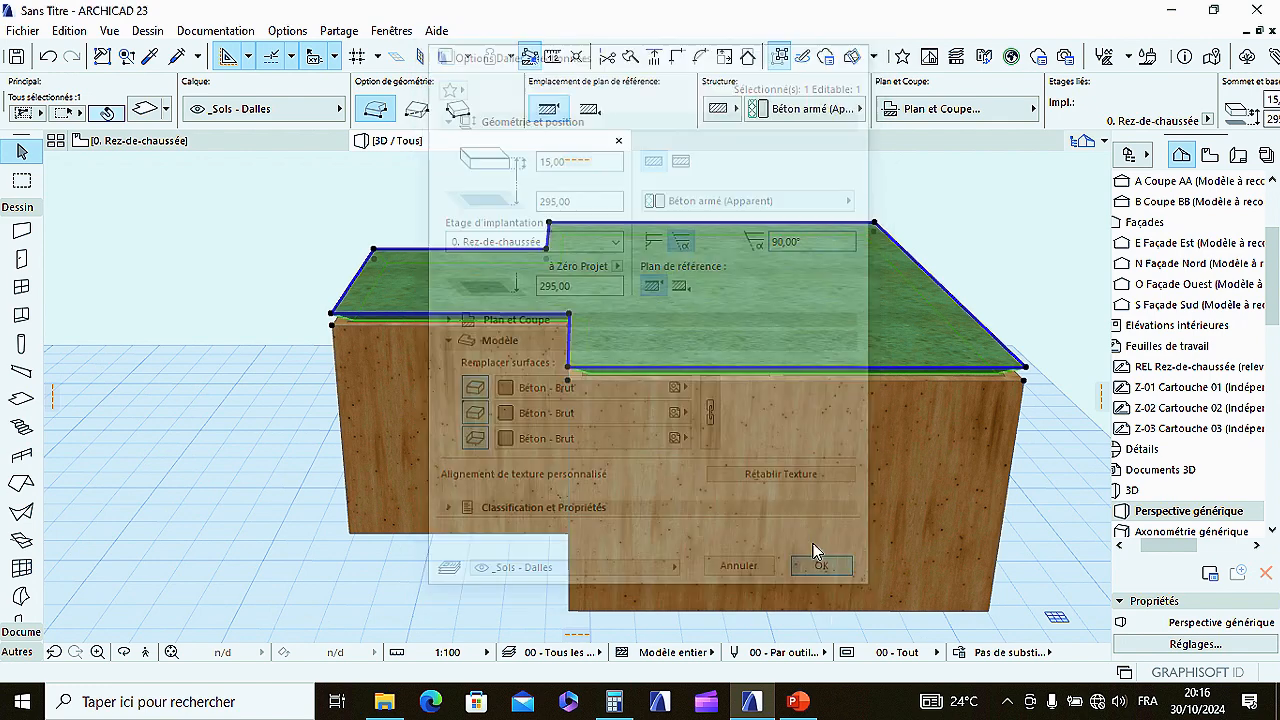
Step: Inspect the slab's edges against the outer wall faces in 3D from different angles
scroll(686, 329, "down", 3)
scroll(620, 327, "up", 2)
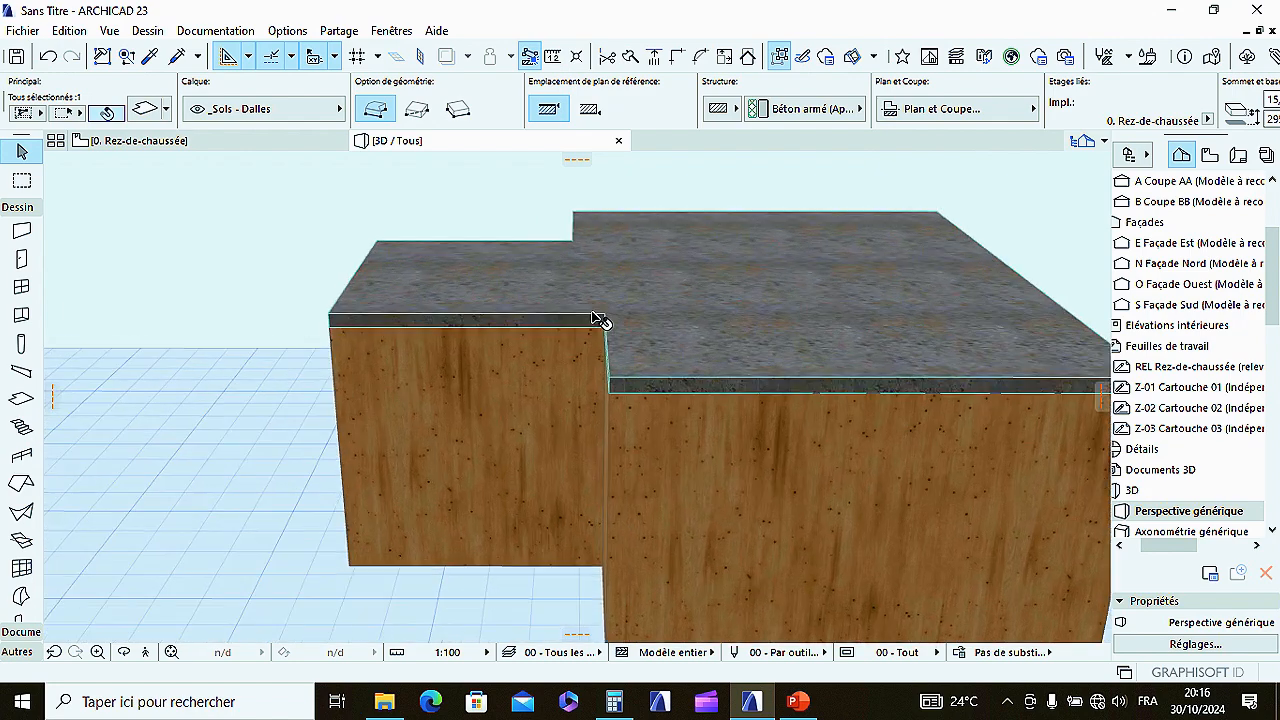
scroll(500, 314, "down", 3)
right_click(280, 237)
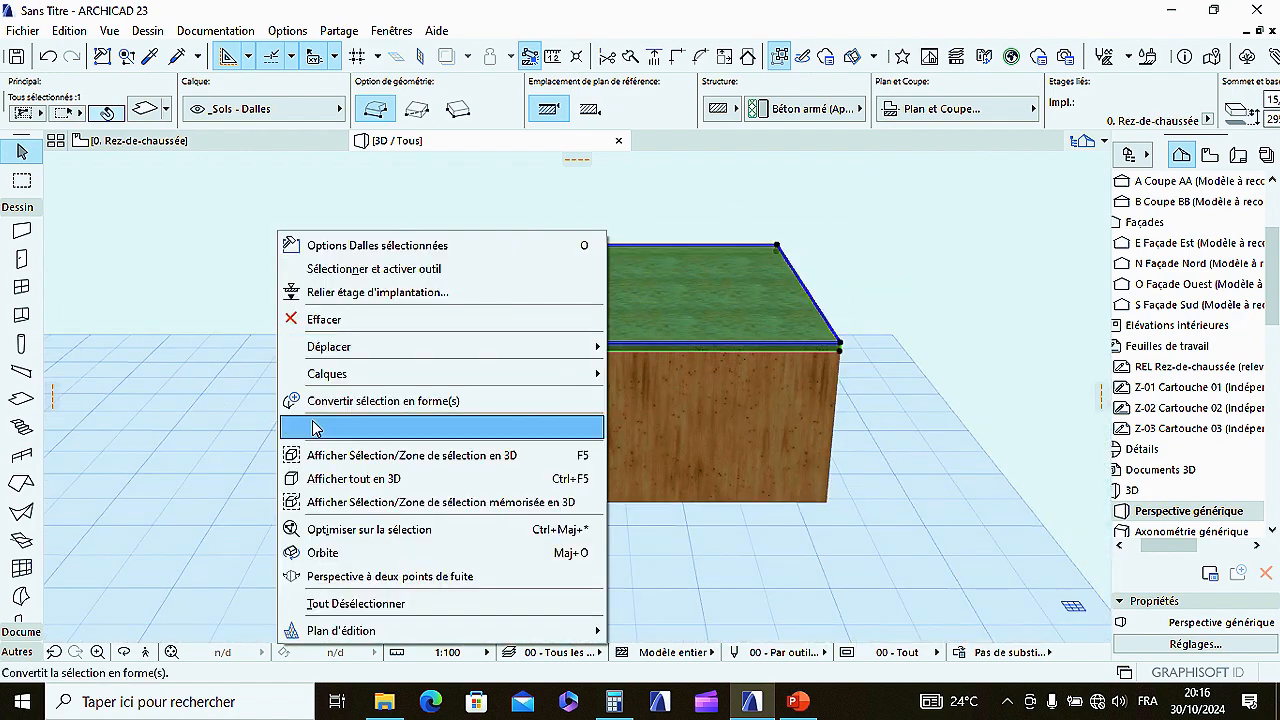
left_click(343, 552)
left_click_drag(400, 477, 421, 378)
key("Escape")
scroll(580, 289, "up", 3)
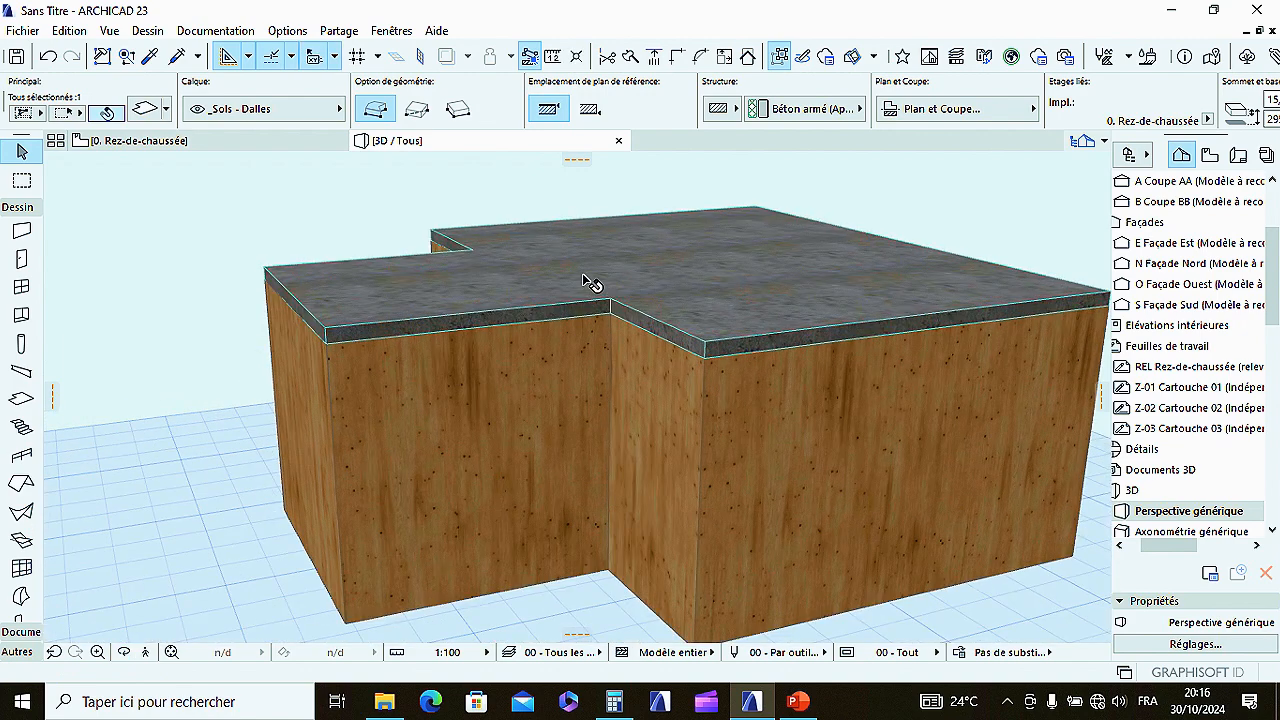
left_click(584, 281)
key("Escape")
key("Escape")
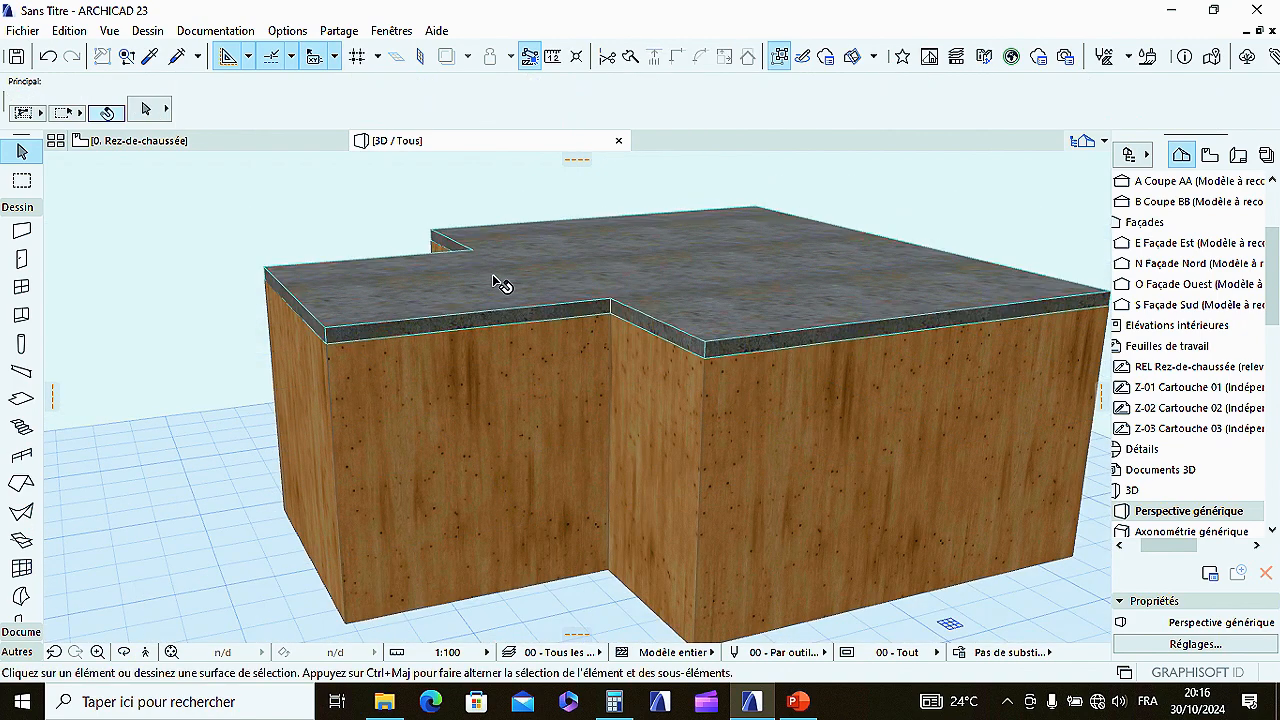
Step: Change the side surface of the partitioned building's slab to Enduit - Beige nature
left_click(498, 280)
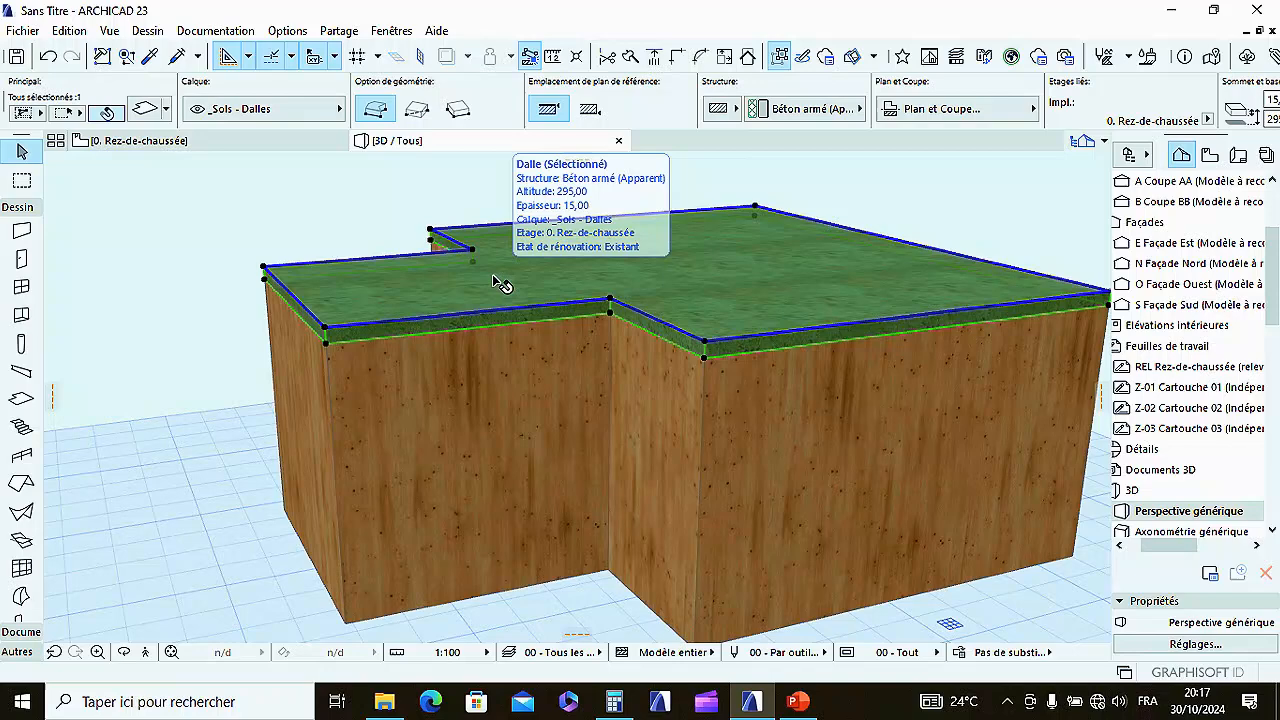
left_click(145, 108)
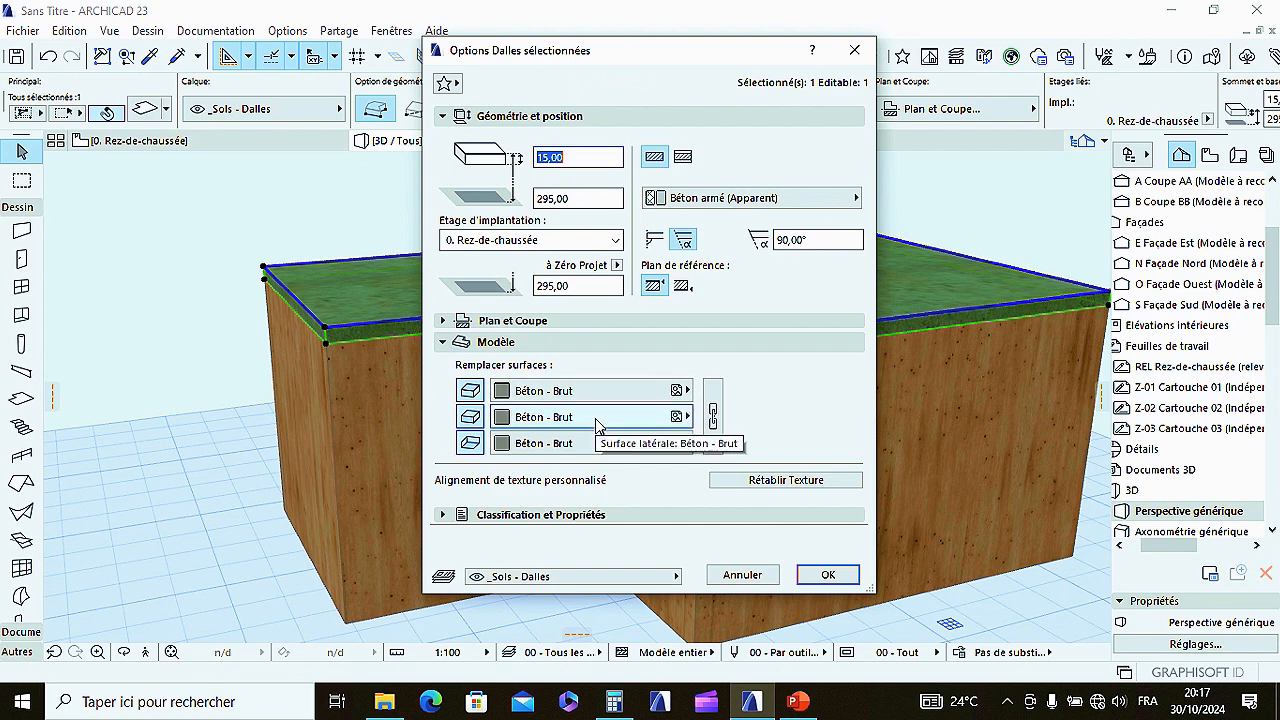
left_click(597, 424)
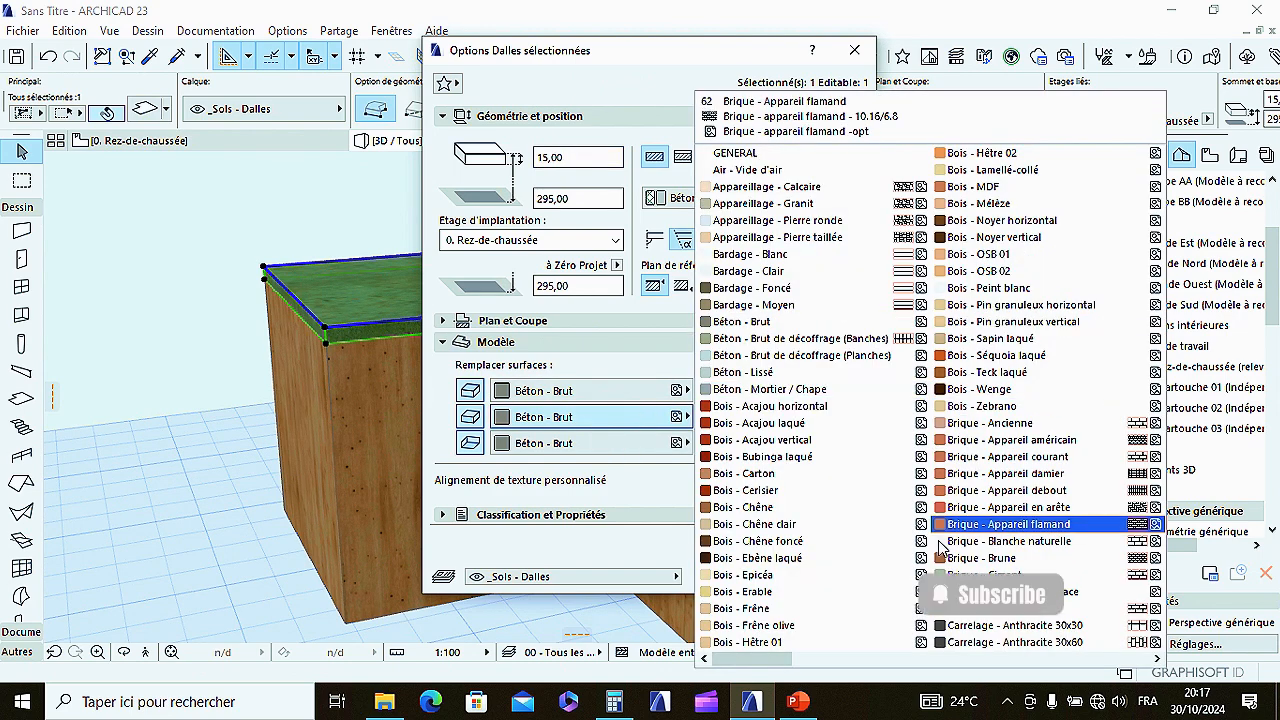
left_click_drag(770, 660, 1131, 657)
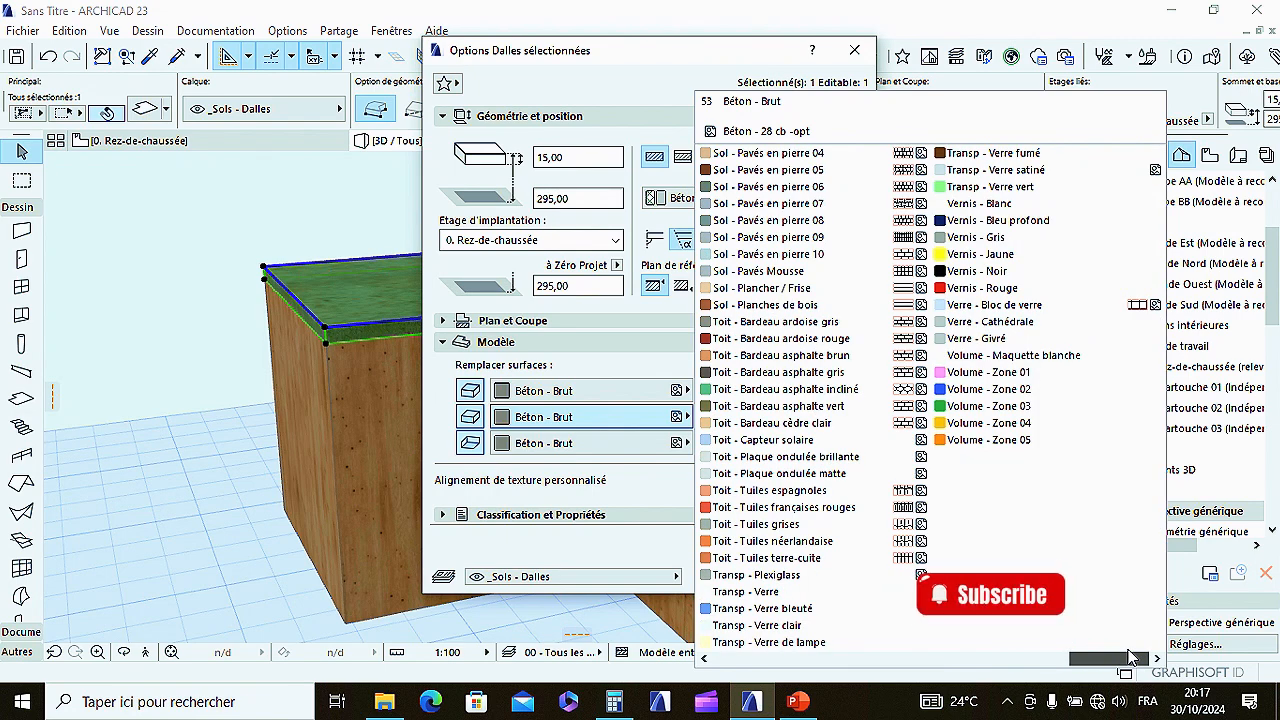
left_click_drag(1158, 655, 907, 645)
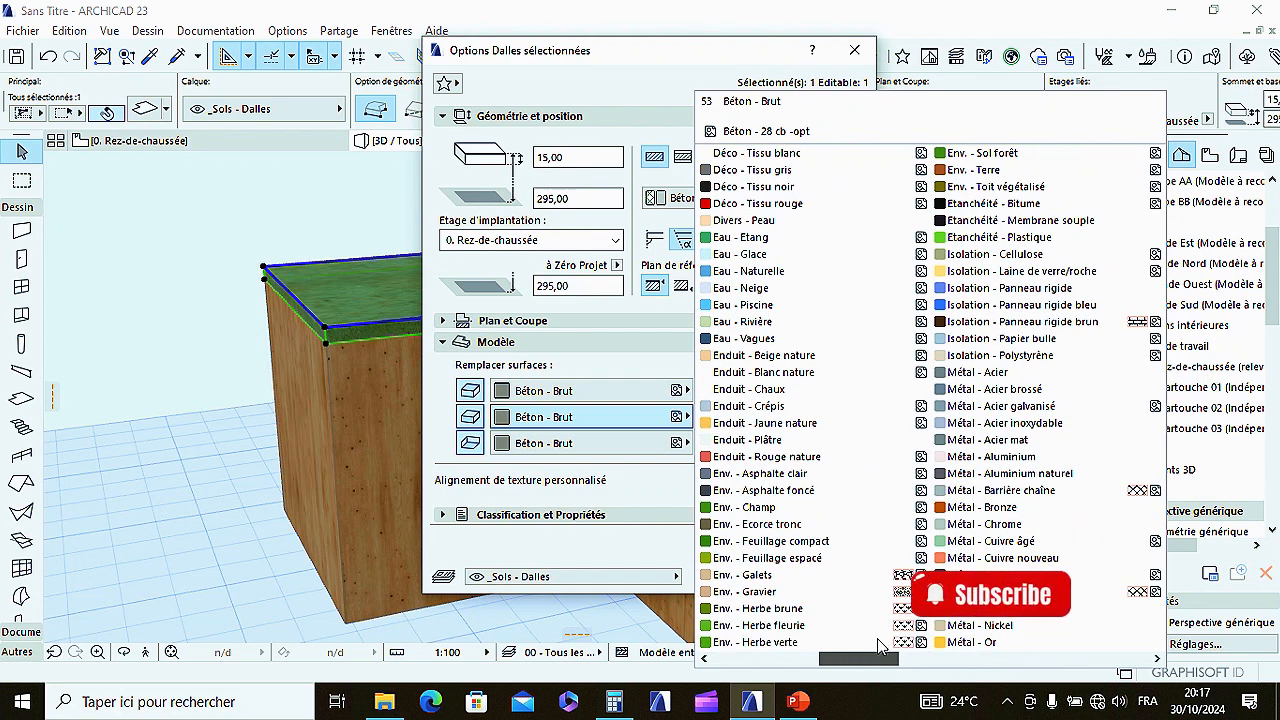
left_click(788, 358)
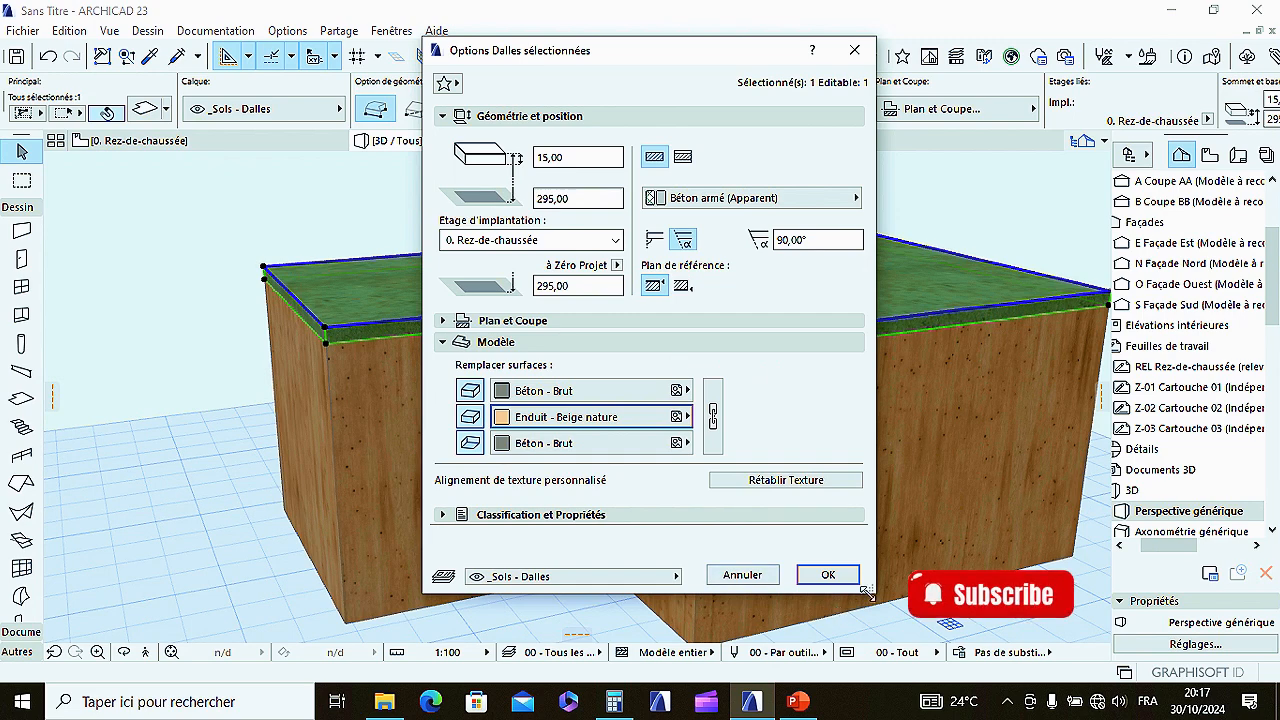
left_click(830, 575)
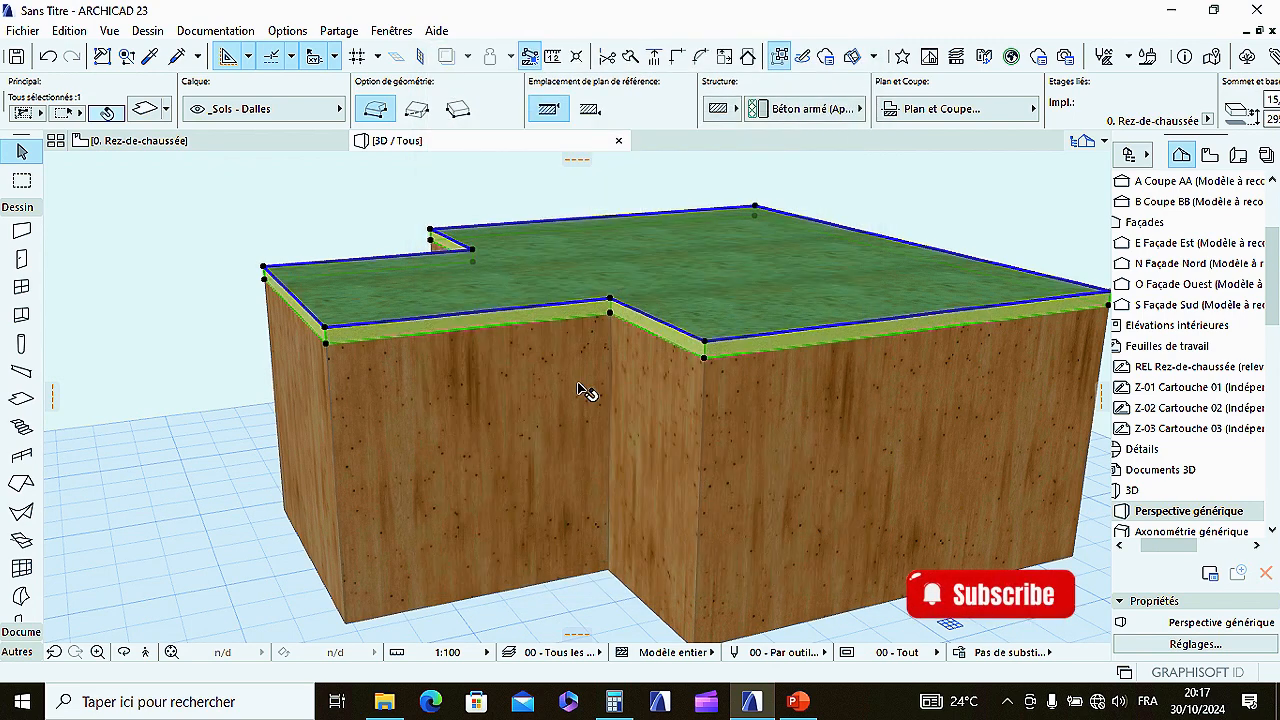
Step: Review the slab's side finish in 3D, and look over all three buildings with their slabs
scroll(600, 333, "down", 3)
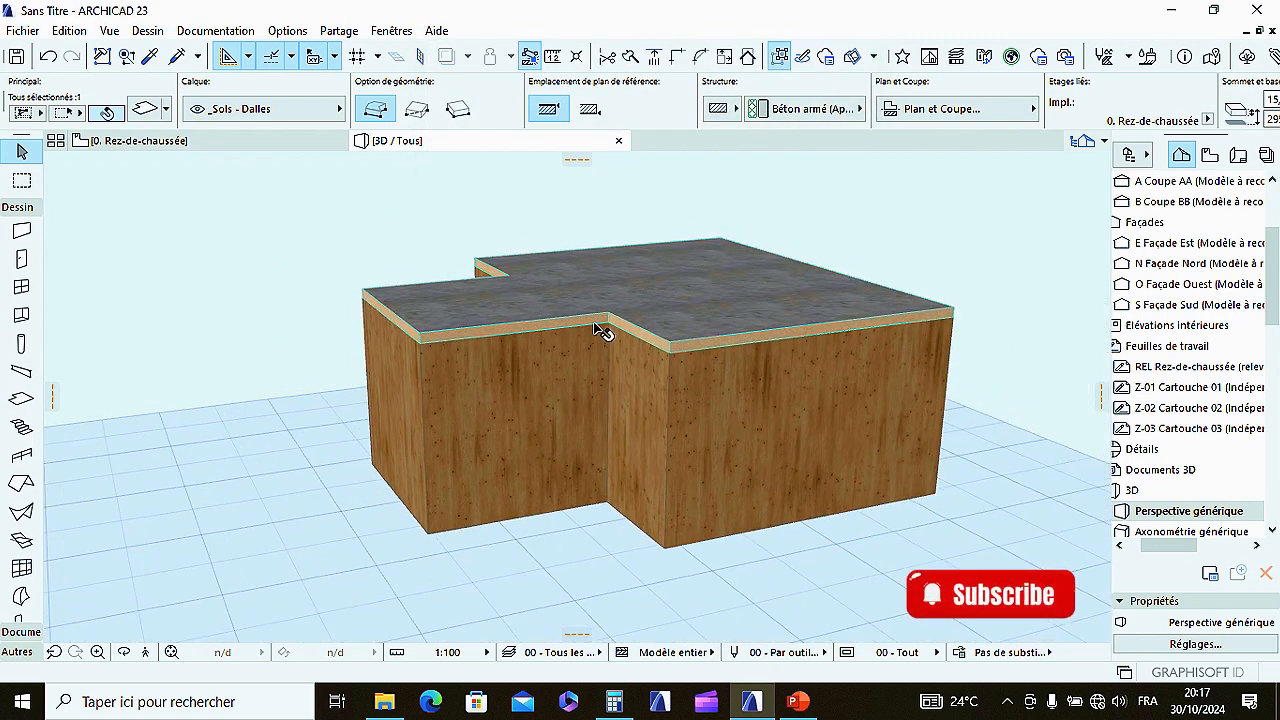
right_click(251, 183)
left_click(366, 510)
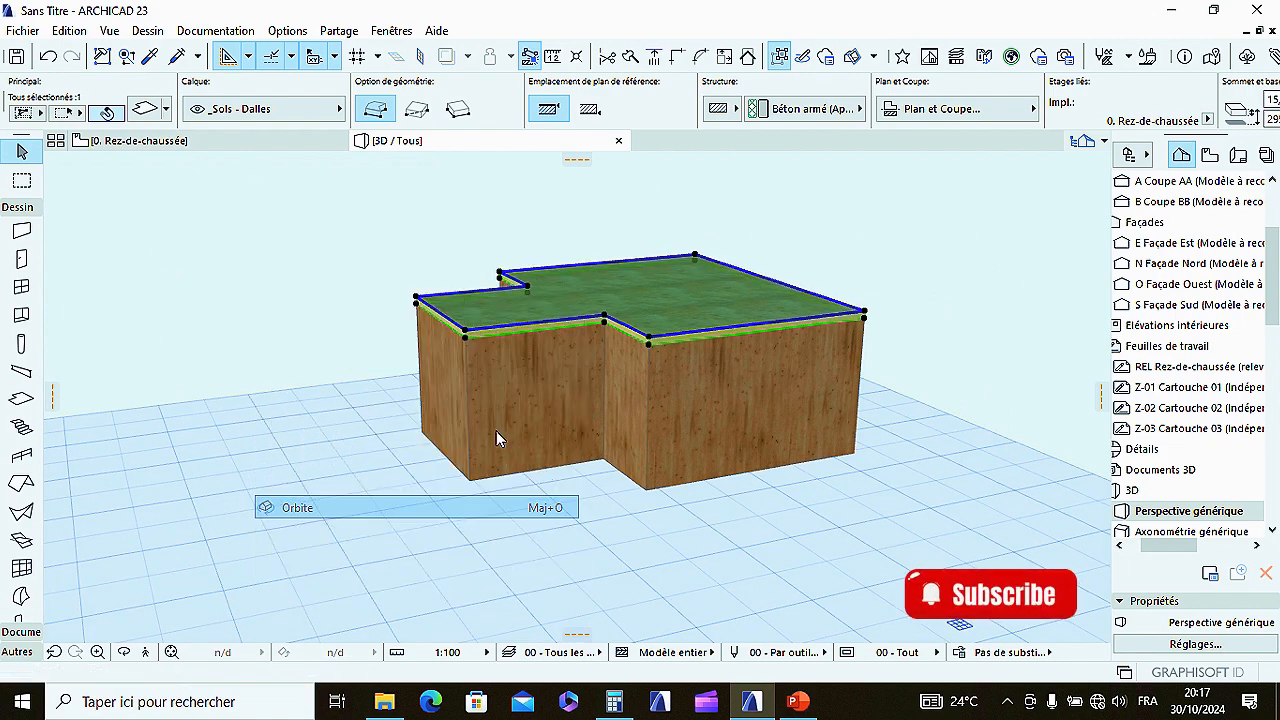
left_click_drag(582, 348, 874, 431)
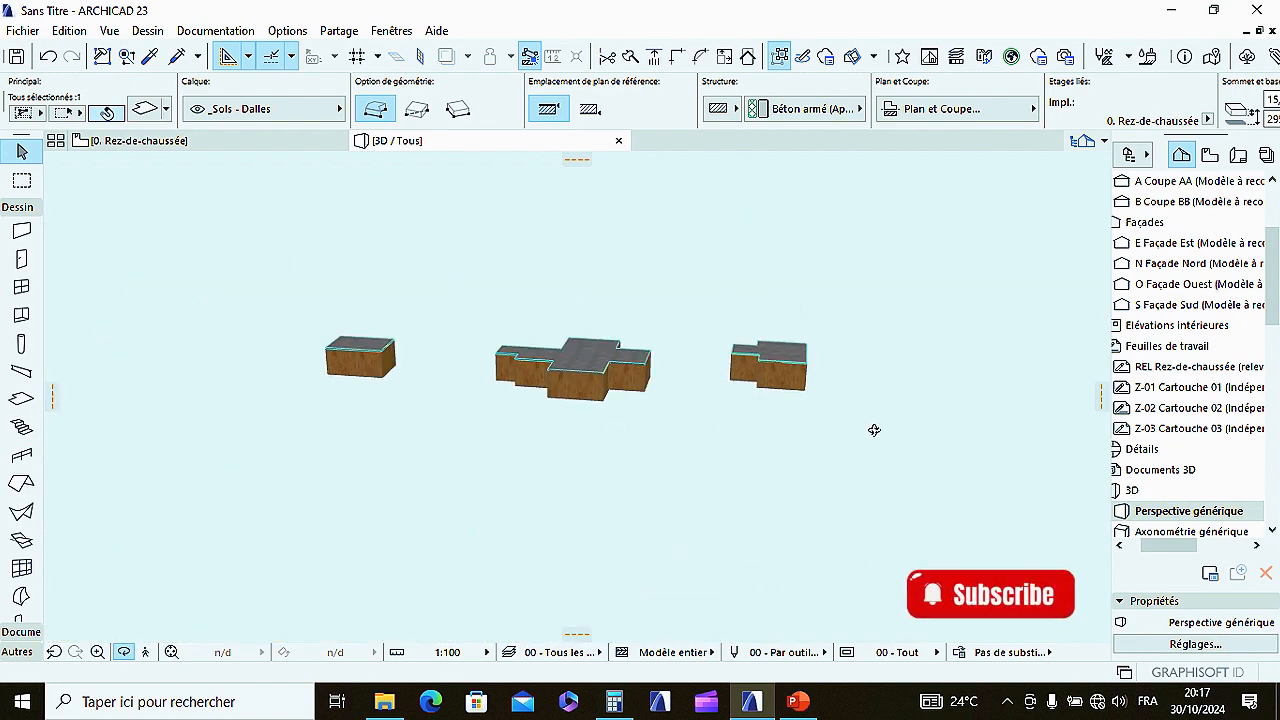
left_click_drag(62, 289, 163, 290)
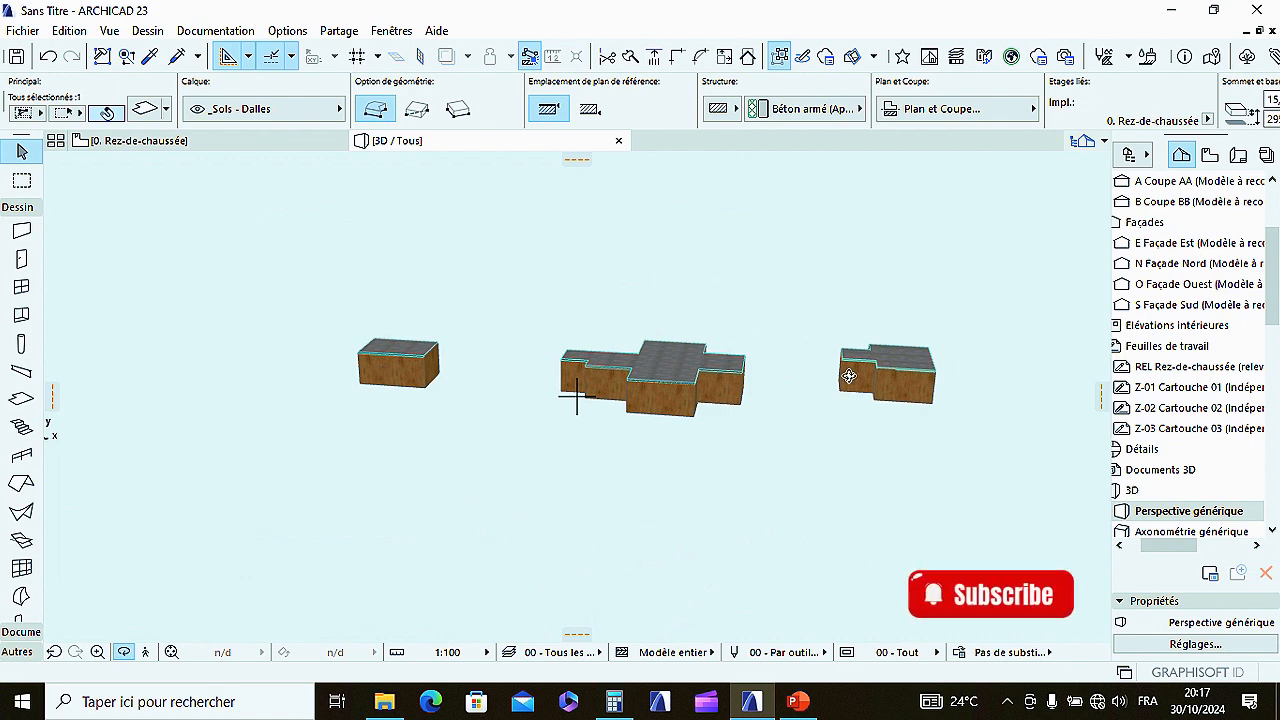
key("Escape")
key("Escape")
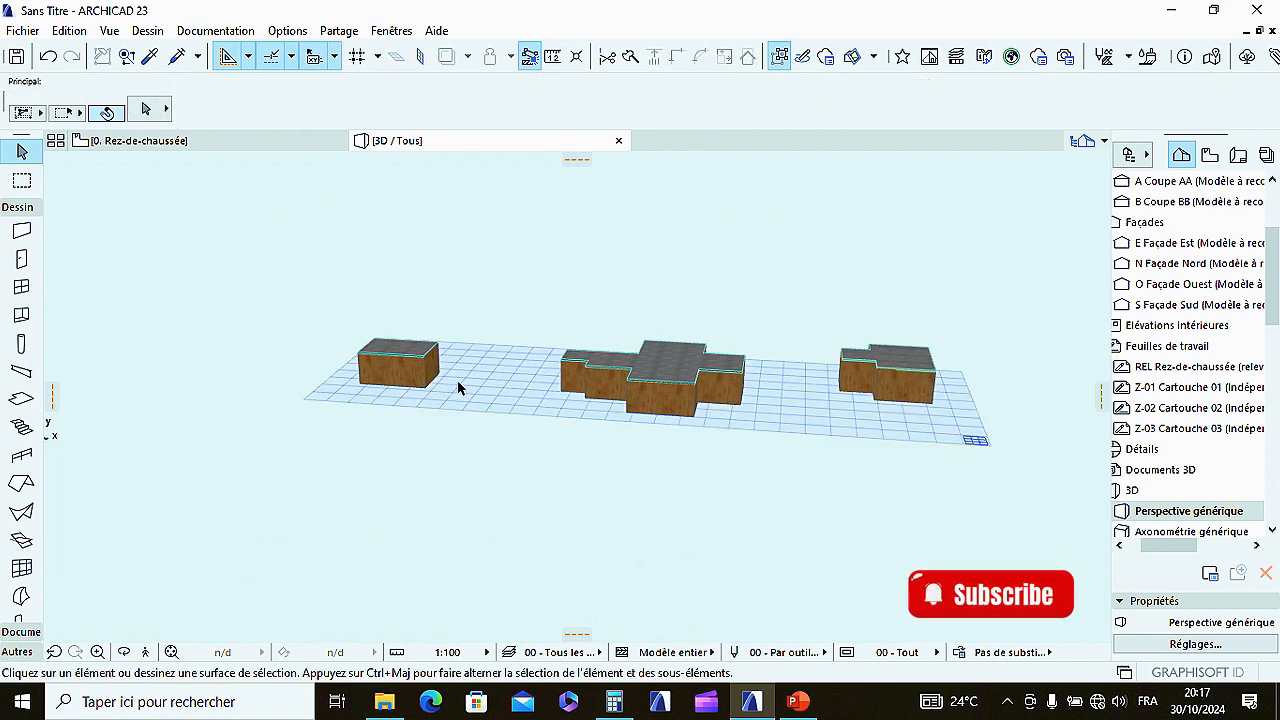
scroll(740, 386, "up", 7)
scroll(640, 386, "down", 3)
scroll(637, 374, "up", 6)
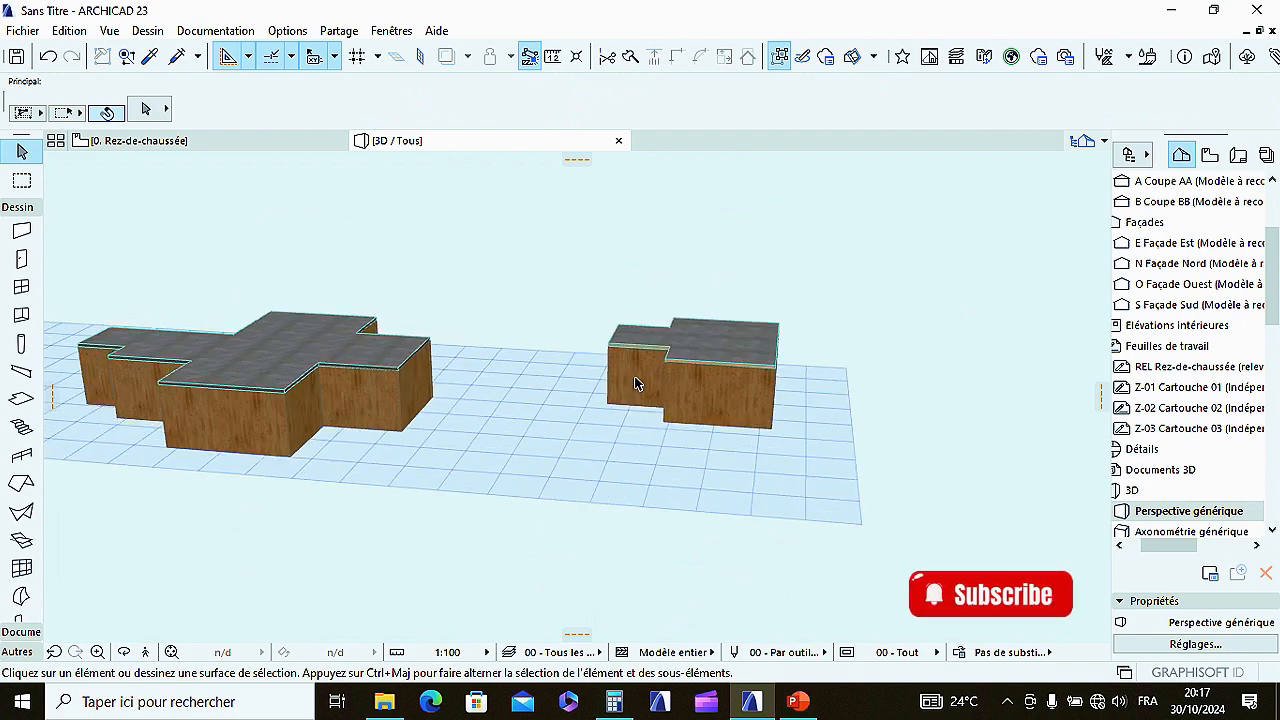
Step: Orbit around the building with the beige-edged slab in 3D, comparing its side finish with the walls and the neighbouring building
right_click(851, 190)
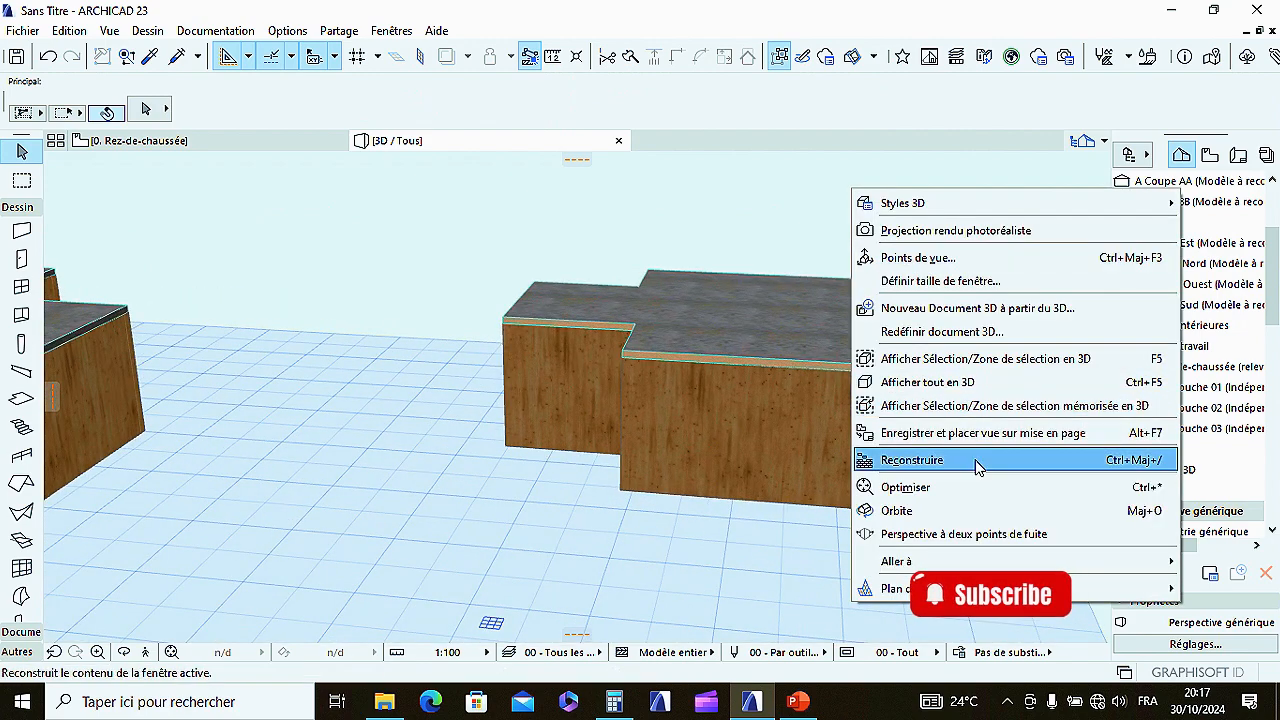
left_click(965, 511)
left_click_drag(823, 397, 655, 348)
scroll(650, 350, "up", 2)
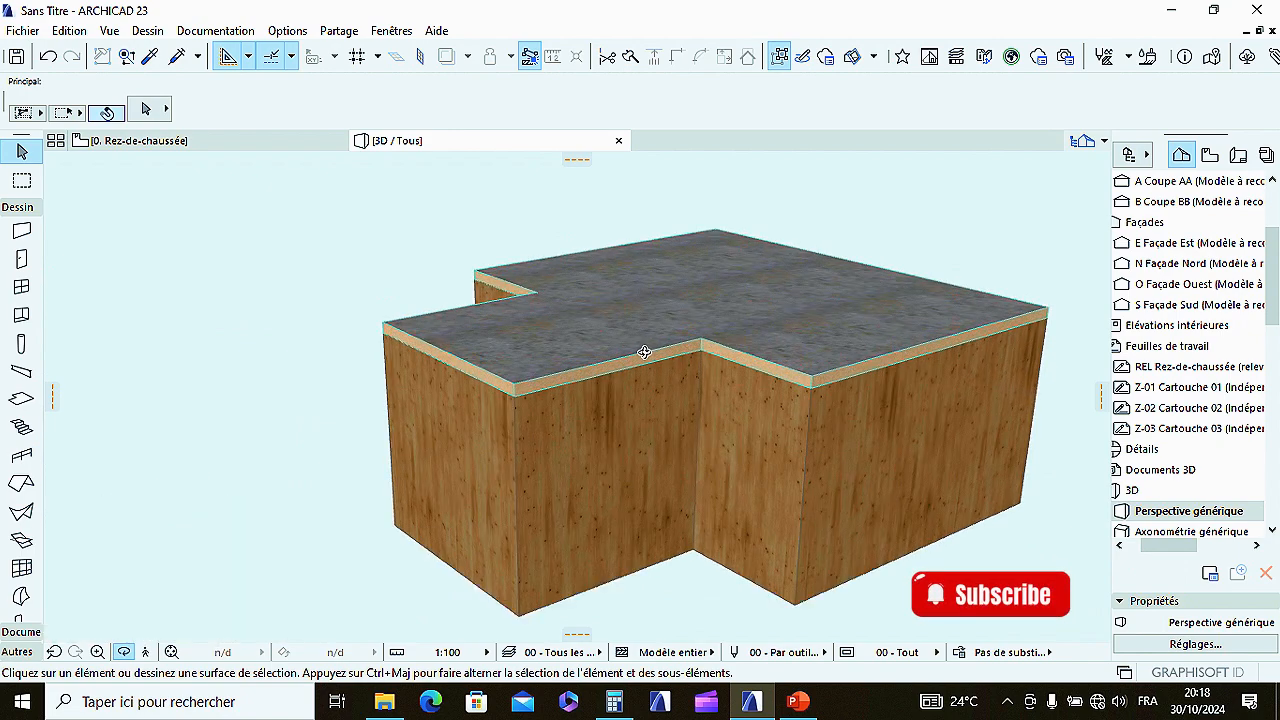
scroll(682, 276, "down", 4)
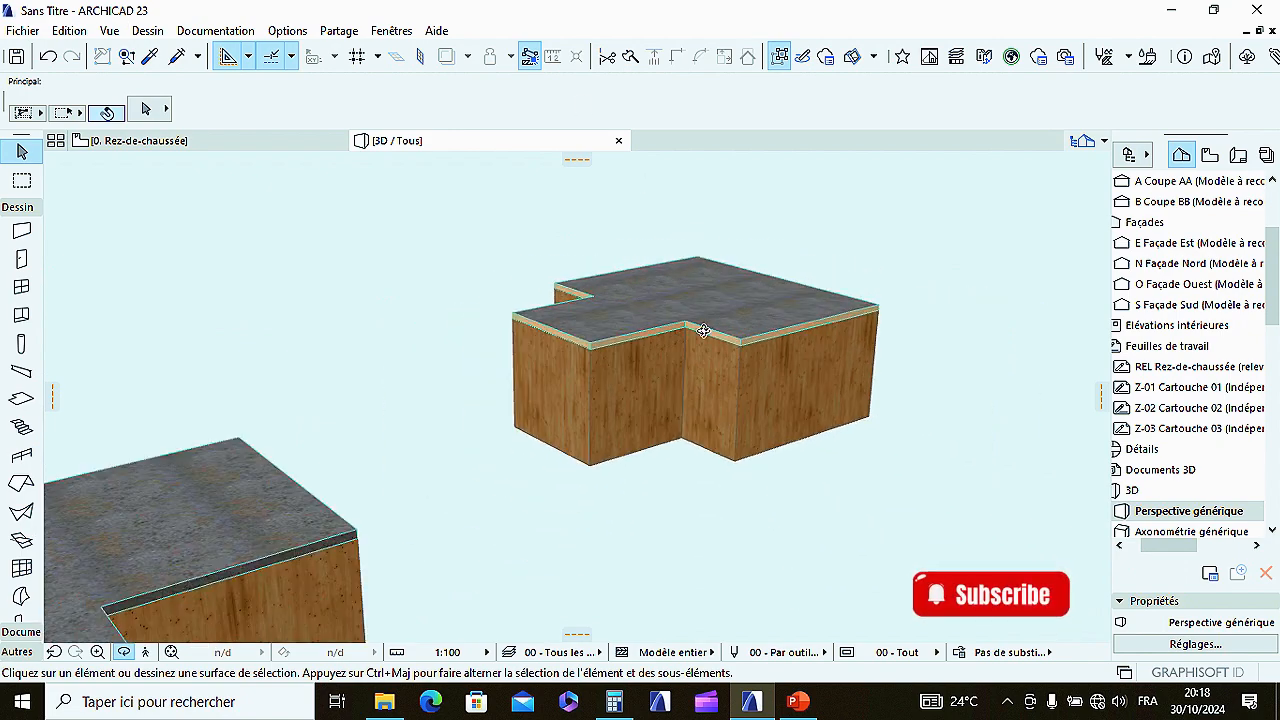
left_click_drag(722, 319, 510, 326)
scroll(515, 330, "up", 6)
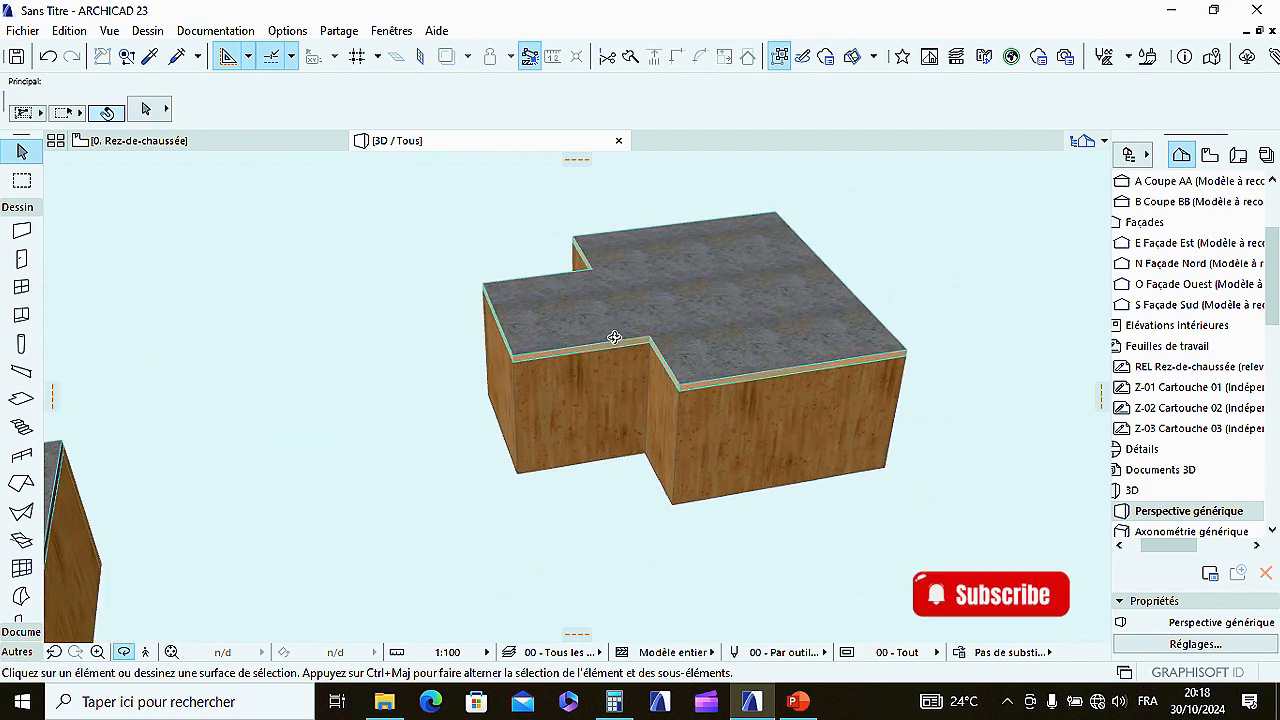
scroll(577, 397, "down", 5)
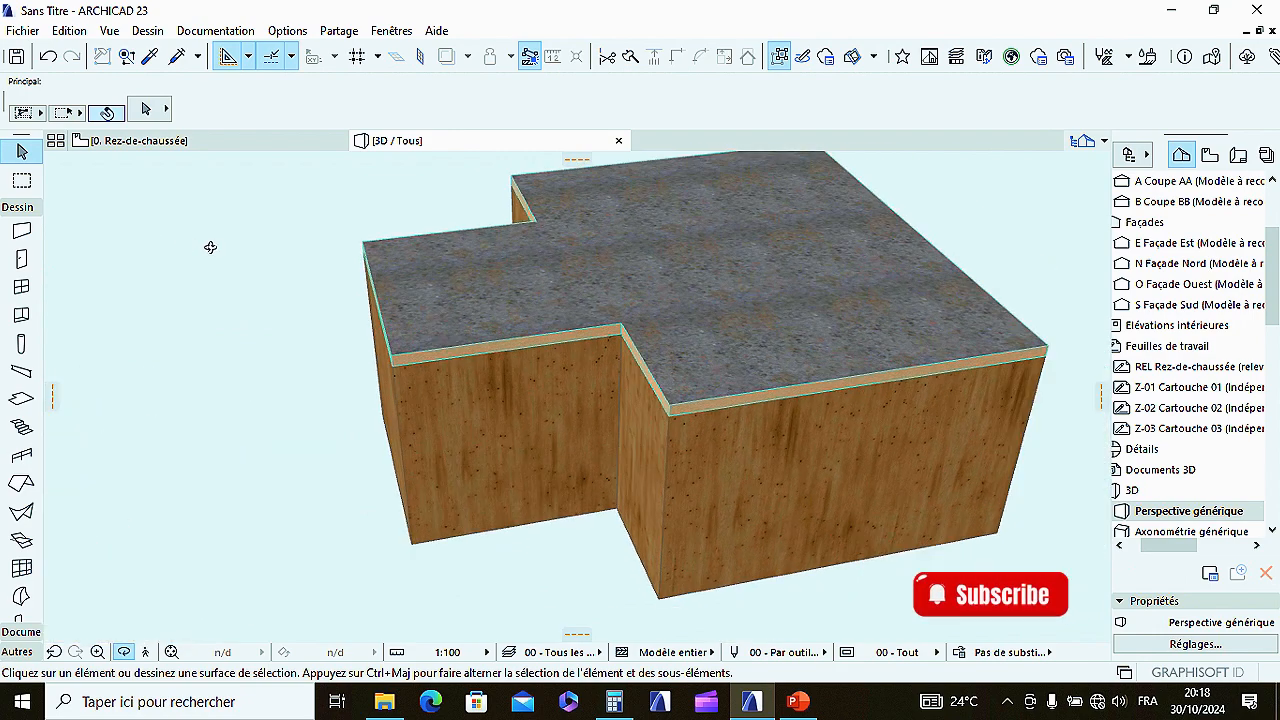
scroll(508, 331, "up", 2)
scroll(508, 331, "up", 4)
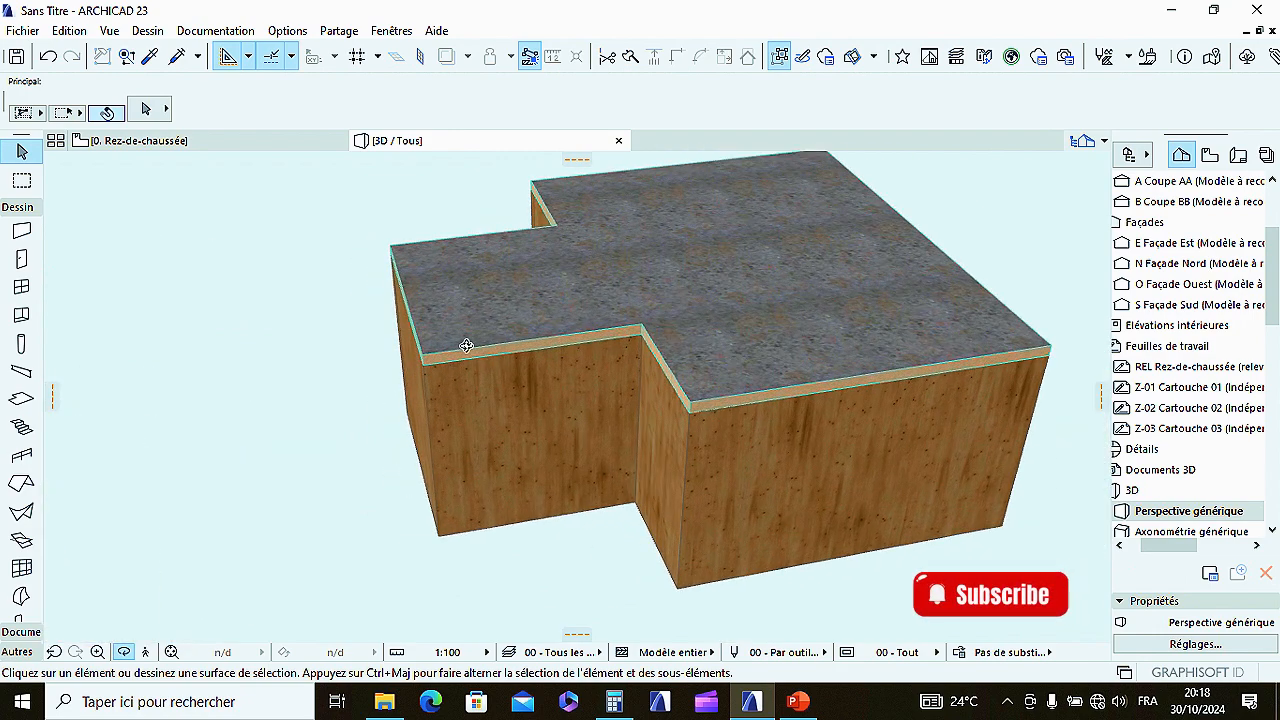
left_click_drag(466, 343, 799, 326)
scroll(799, 334, "down", 5)
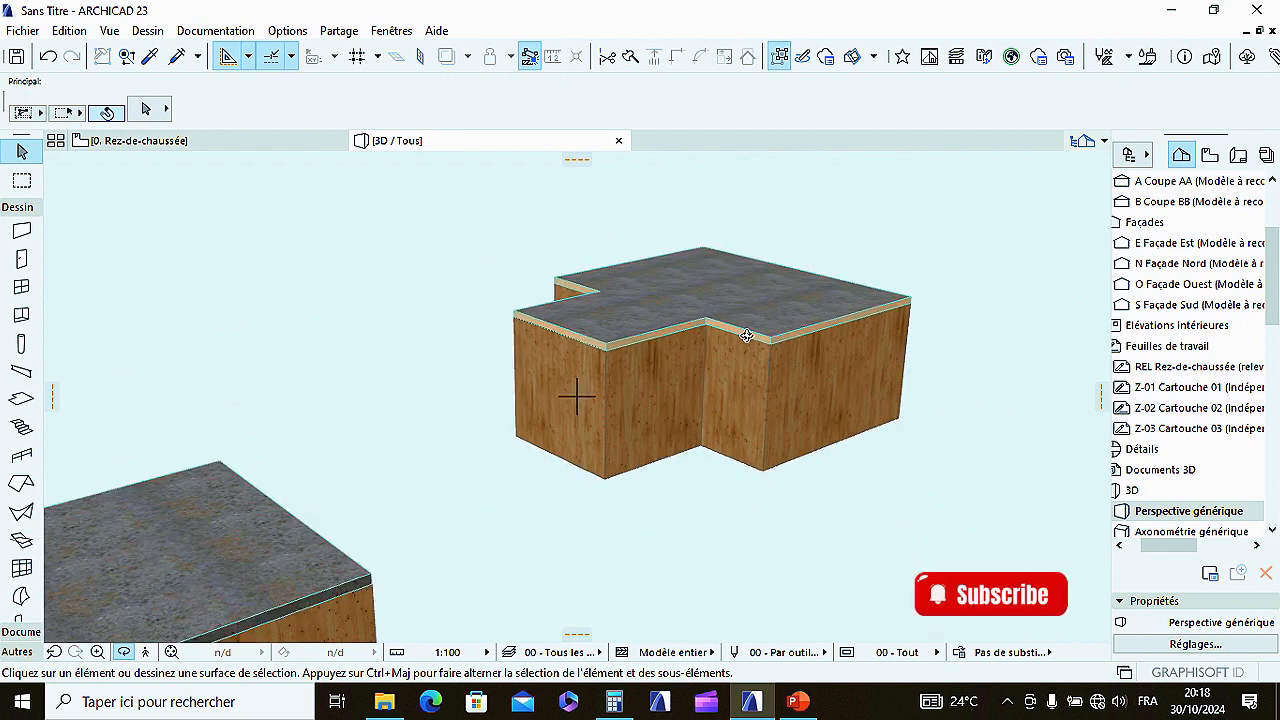
scroll(705, 330, "up", 2)
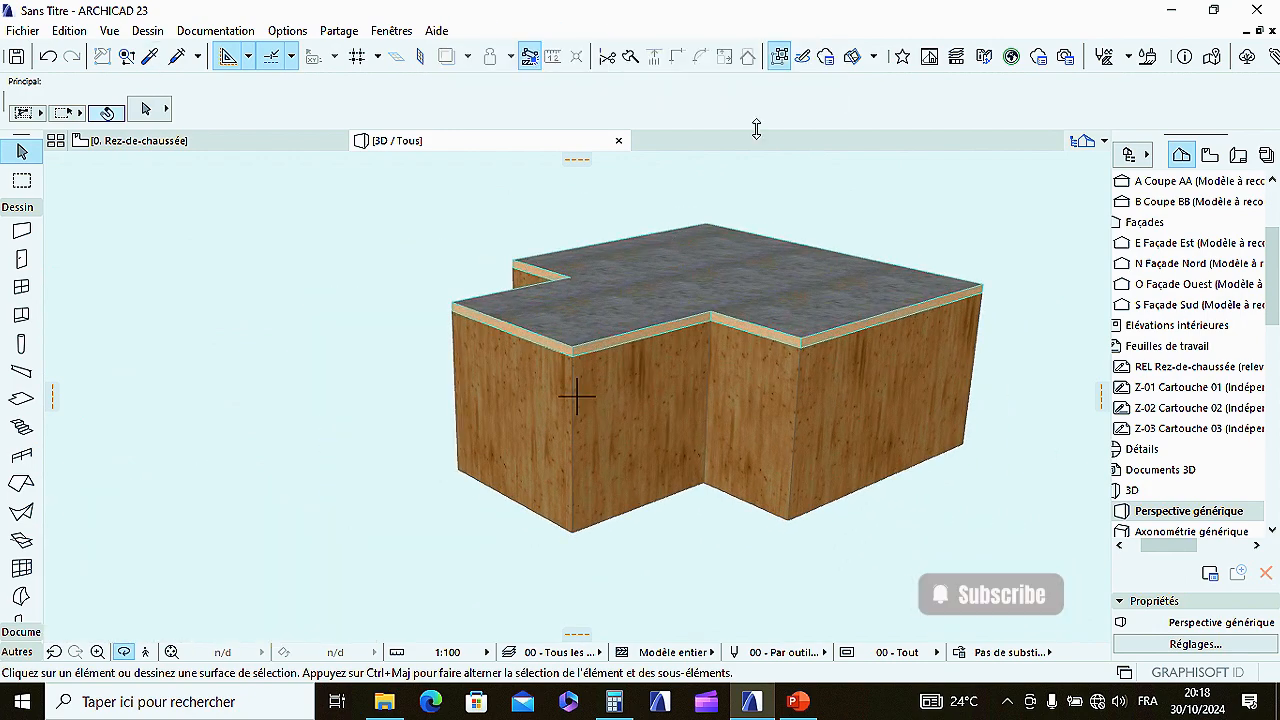
scroll(553, 276, "down", 2)
scroll(629, 318, "up", 3)
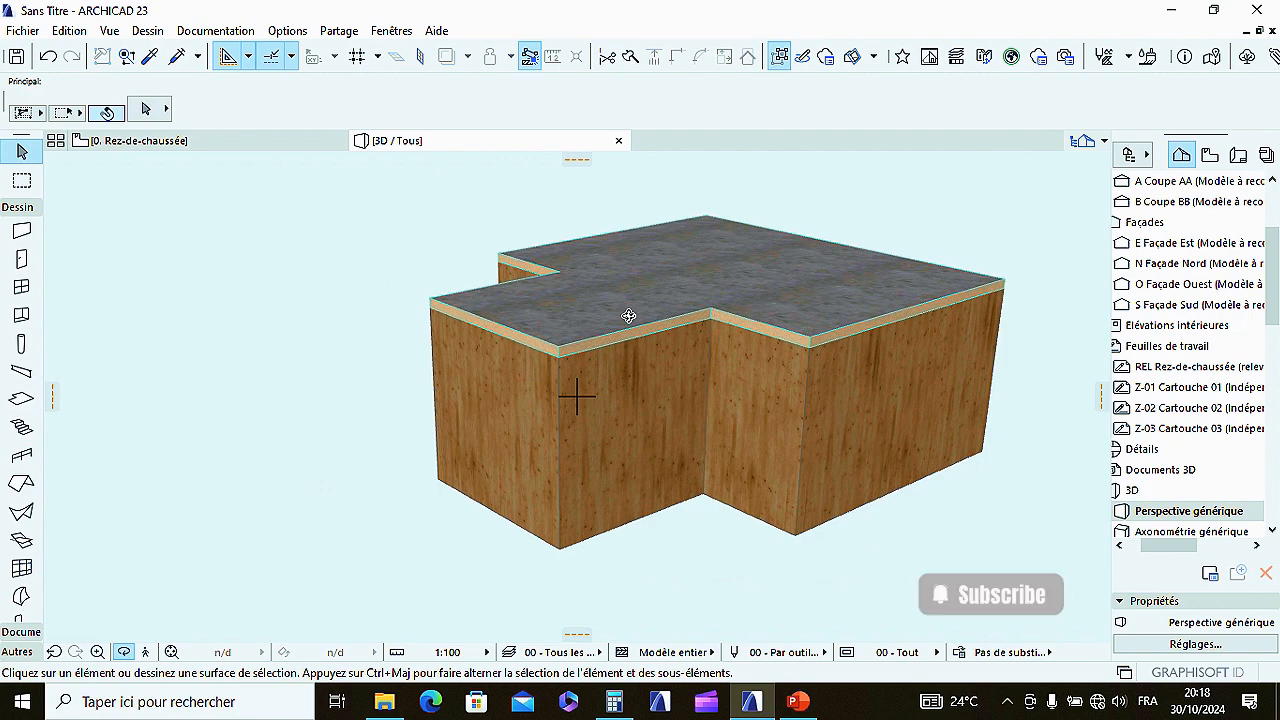
scroll(655, 334, "up", 2)
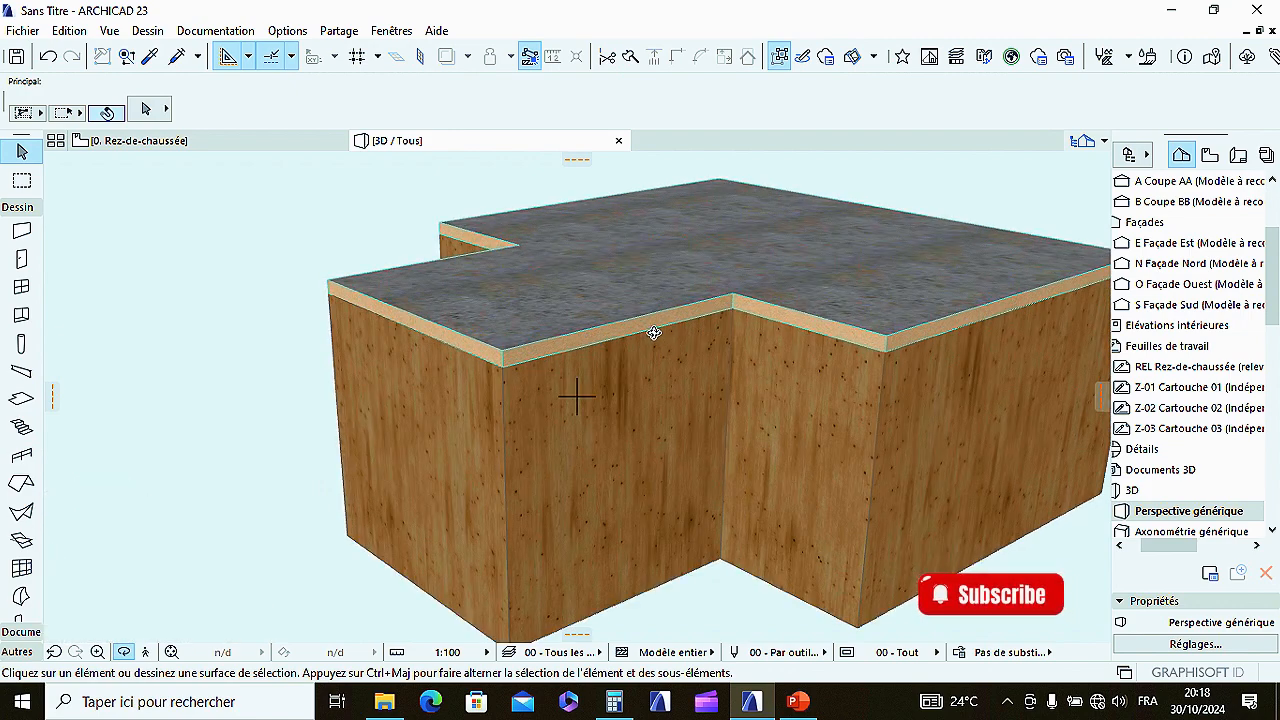
scroll(653, 333, "down", 3)
Step: Inspect the beige slab edge up close along the stepped outer walls from the opposite corner of the building in 3D
right_click(200, 232)
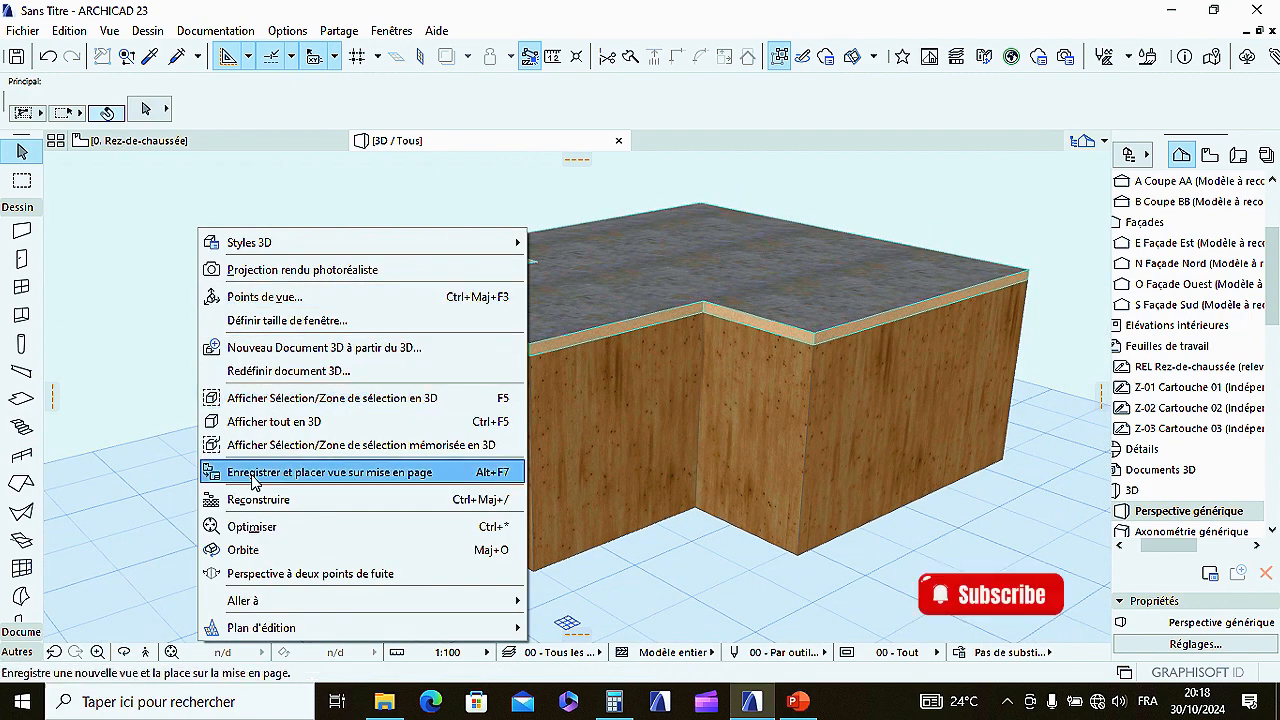
left_click(243, 549)
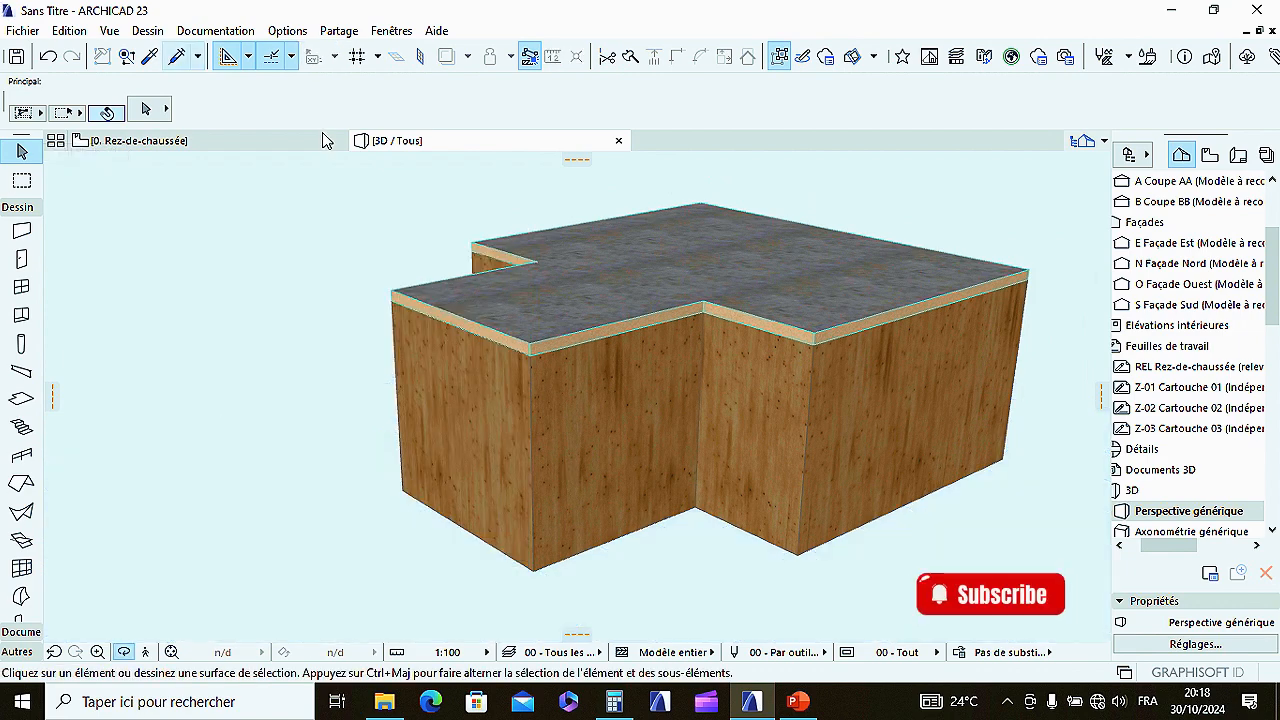
scroll(575, 334, "down", 2)
scroll(604, 322, "up", 2)
left_click_drag(738, 330, 386, 360)
scroll(460, 352, "down", 3)
scroll(640, 441, "up", 5)
key("Escape")
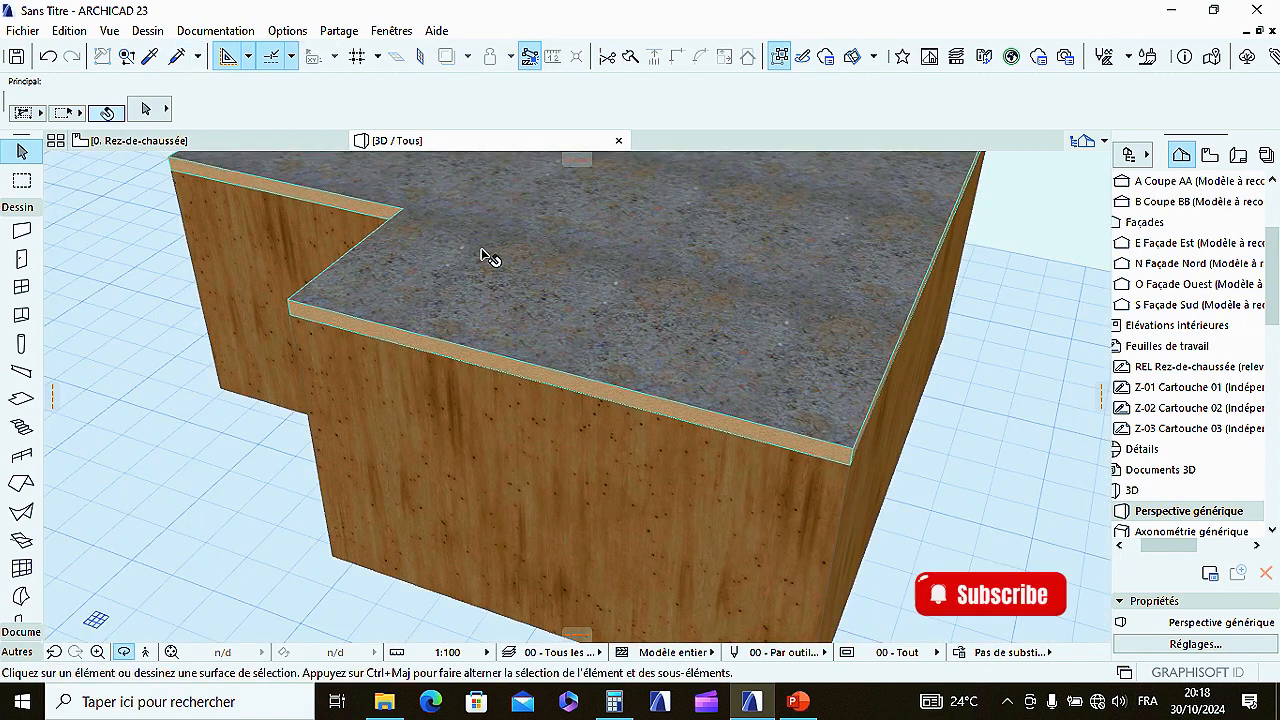